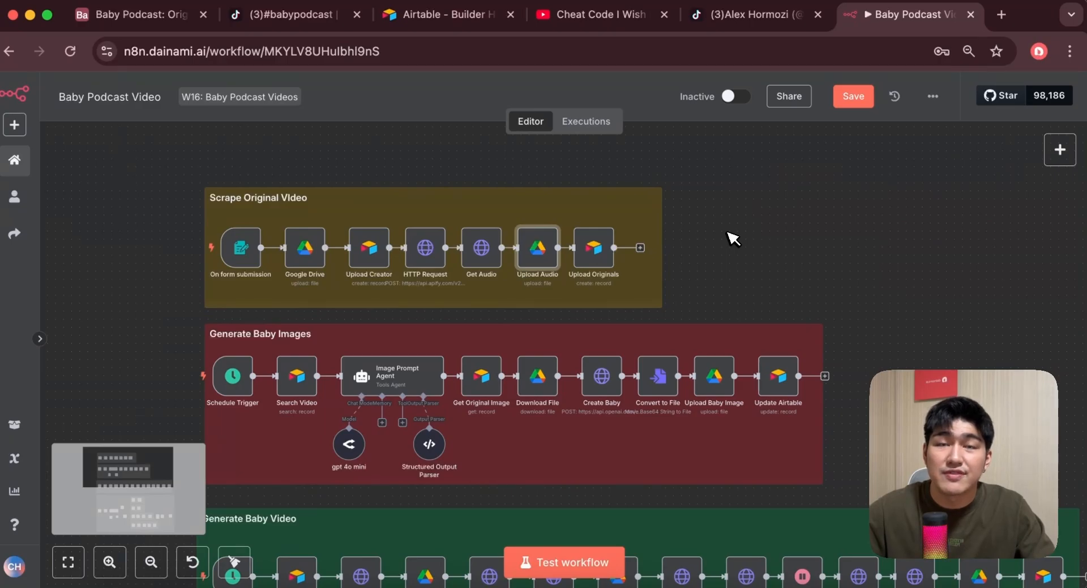
- Review the Baby Podcast Video workflow from the Scrape Original Video section through to the Publishing Agent Team and back
scroll(733, 238, down, 2)
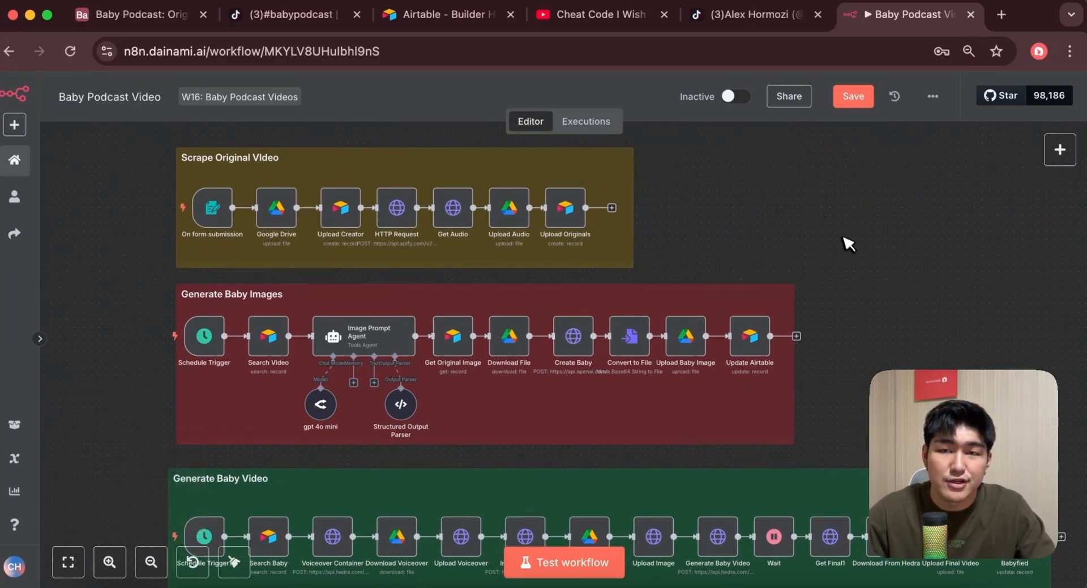
scroll(847, 240, down, 1)
mouse_move(195, 201)
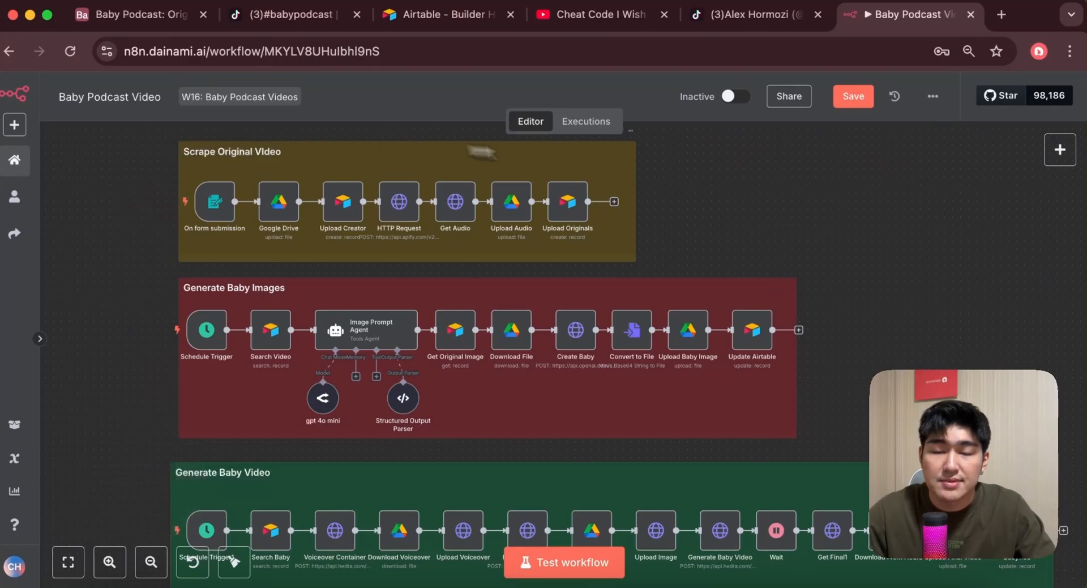
scroll(686, 293, down, 2)
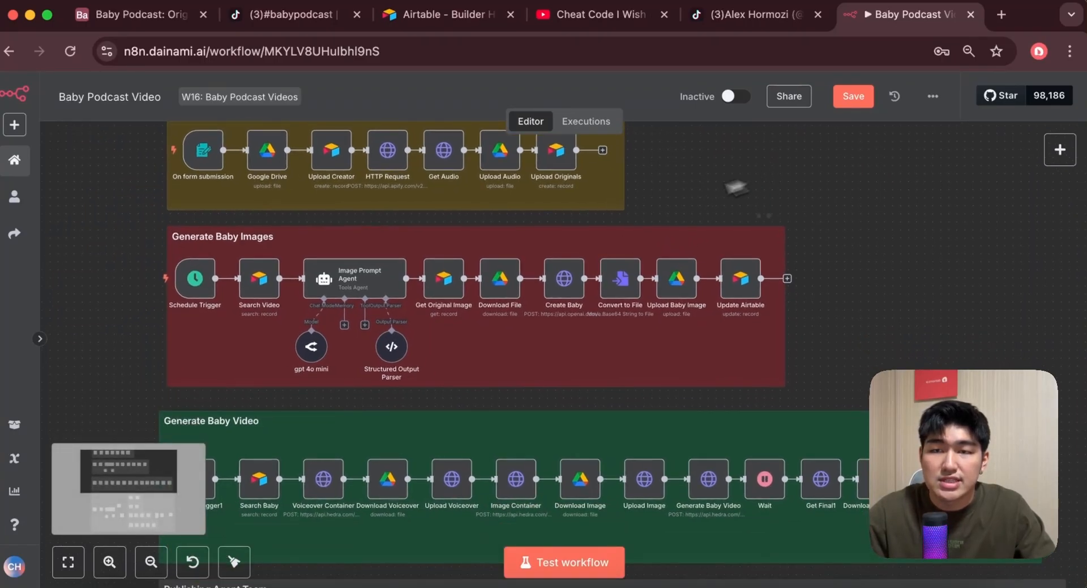
scroll(866, 319, down, 3)
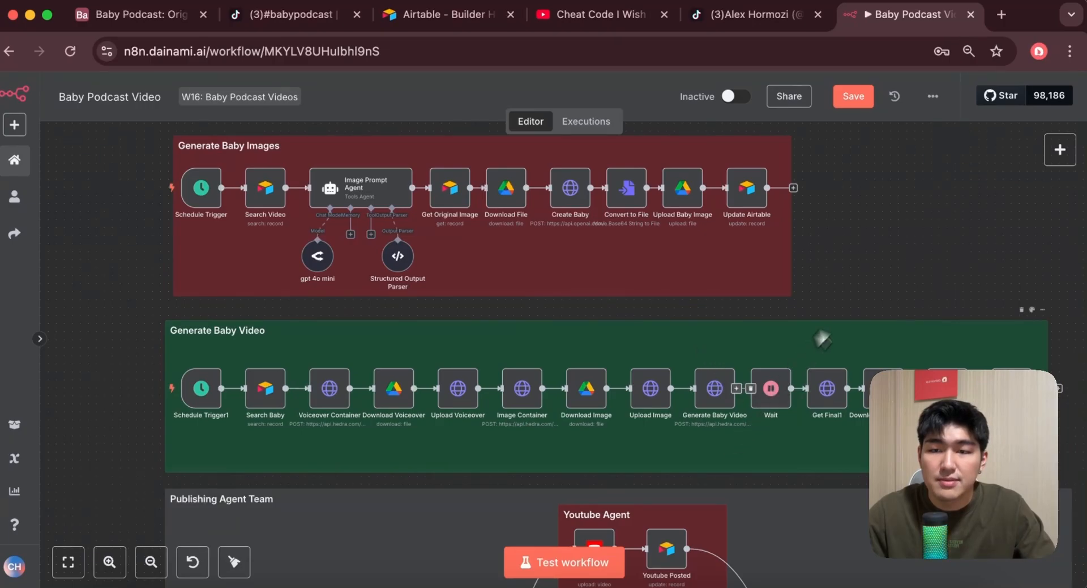
scroll(854, 284, down, 5)
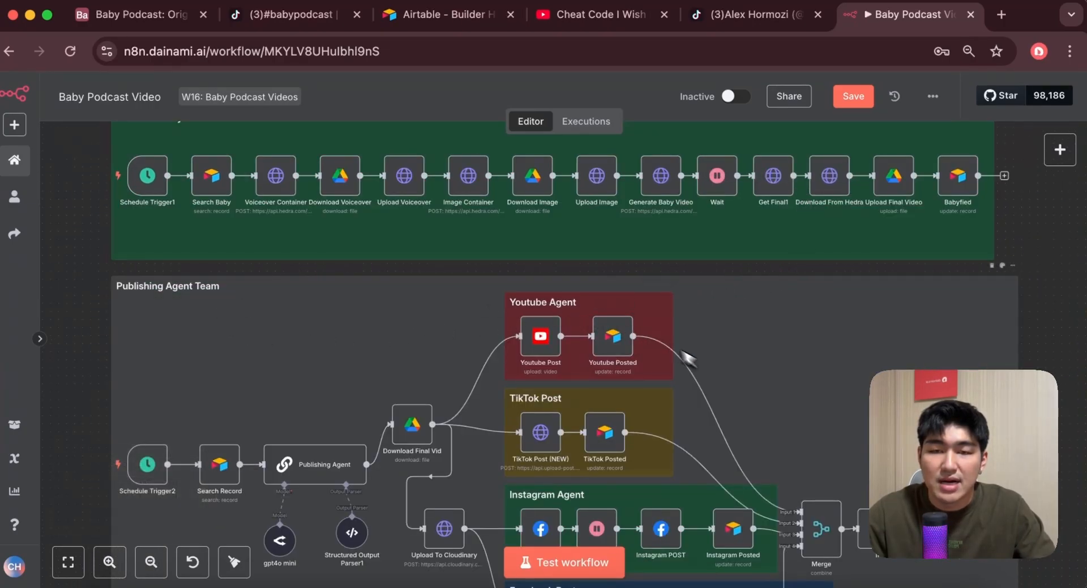
scroll(1027, 309, down, 3)
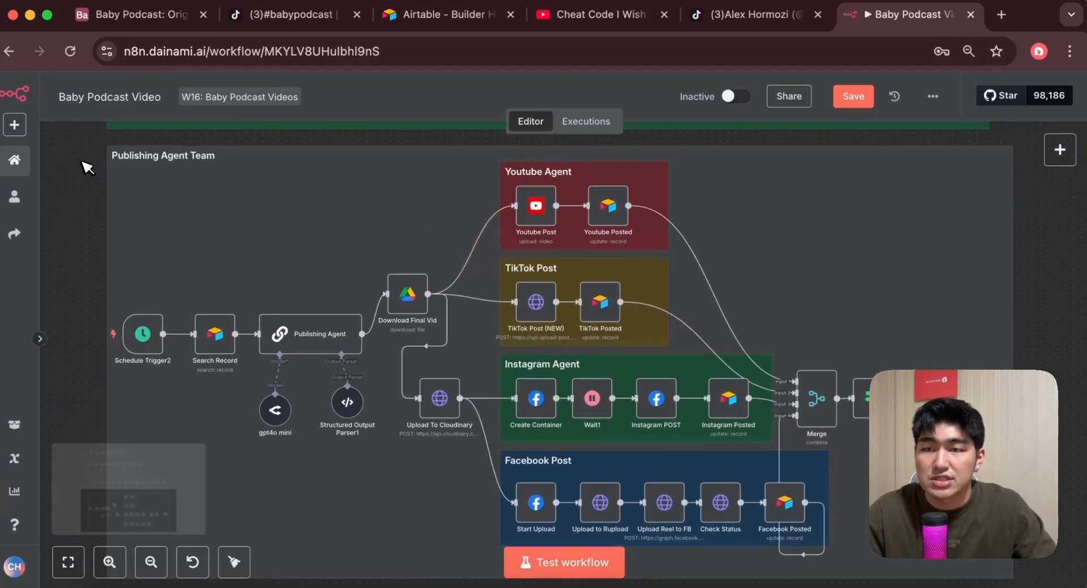
scroll(837, 201, up, 6)
drag(838, 201, 862, 406)
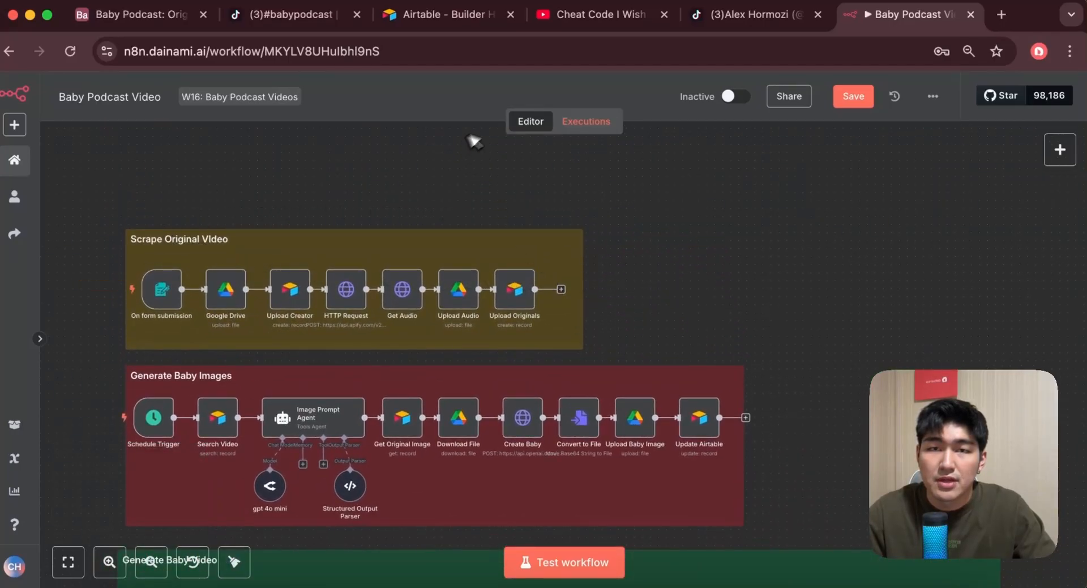
- Switch to the ahormozi TikTok profile and browse its playlists and posted videos
click(741, 15)
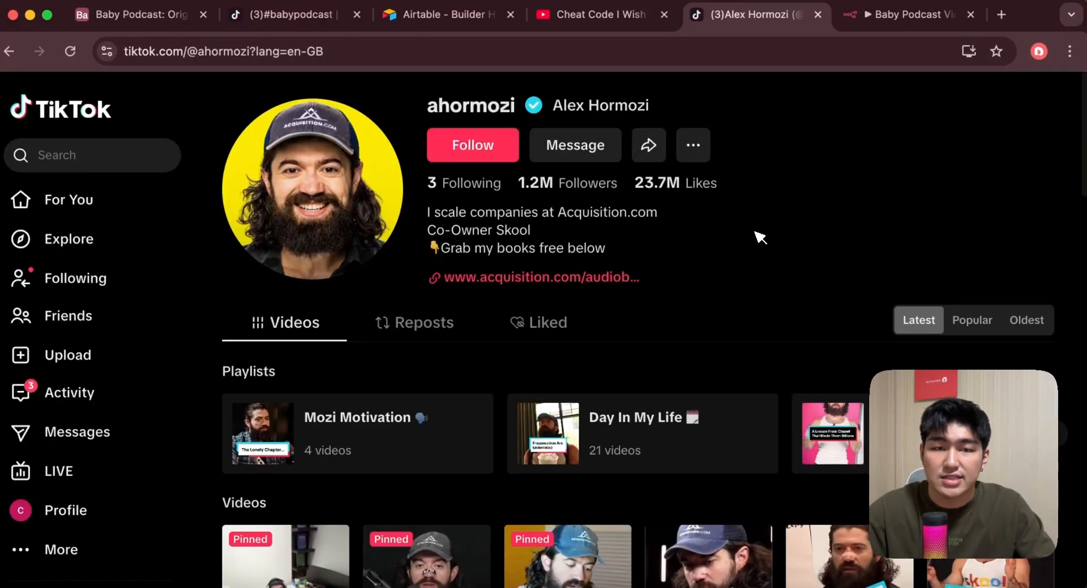
scroll(754, 237, down, 4)
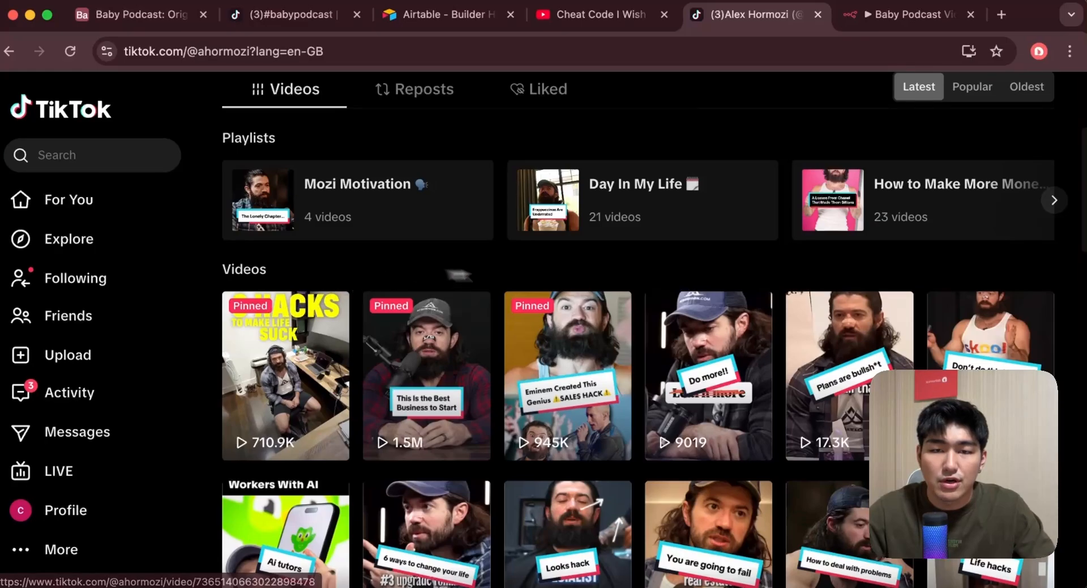
scroll(441, 276, down, 3)
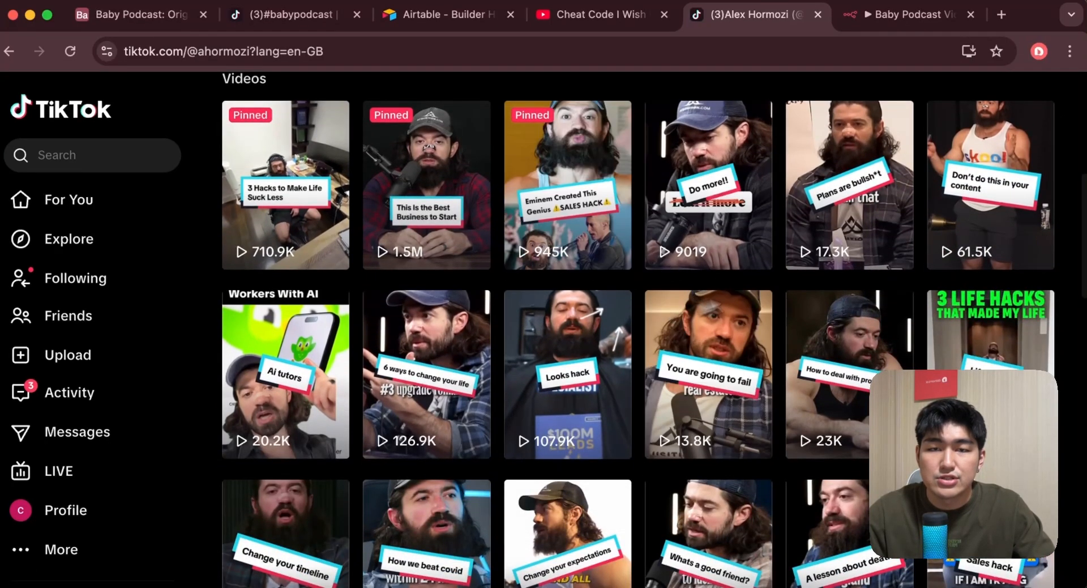
scroll(566, 173, up, 2)
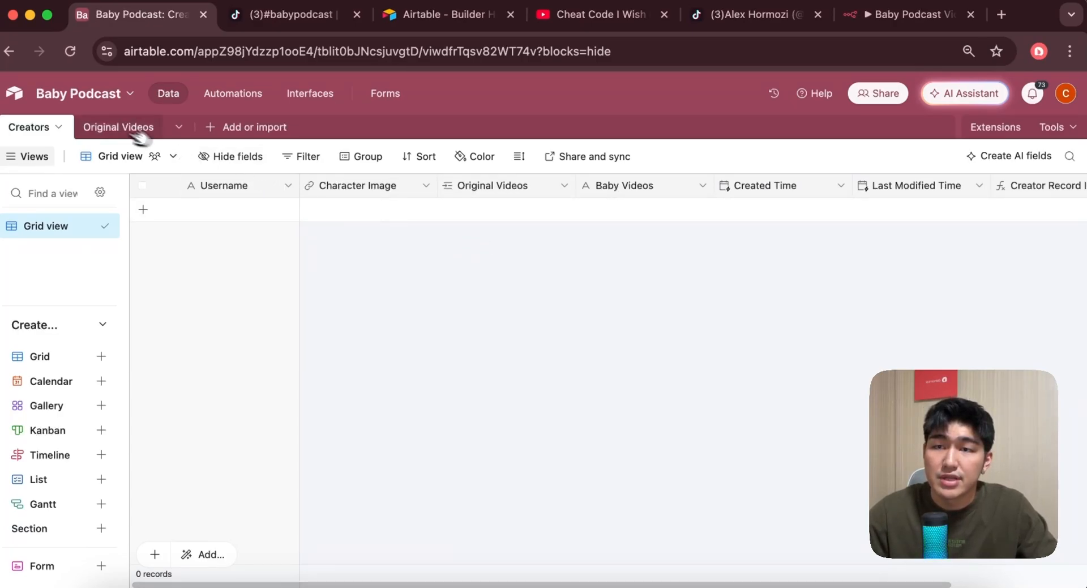
- Check the Original Videos table in the Baby Podcast Airtable base and return to the Creators table
click(104, 127)
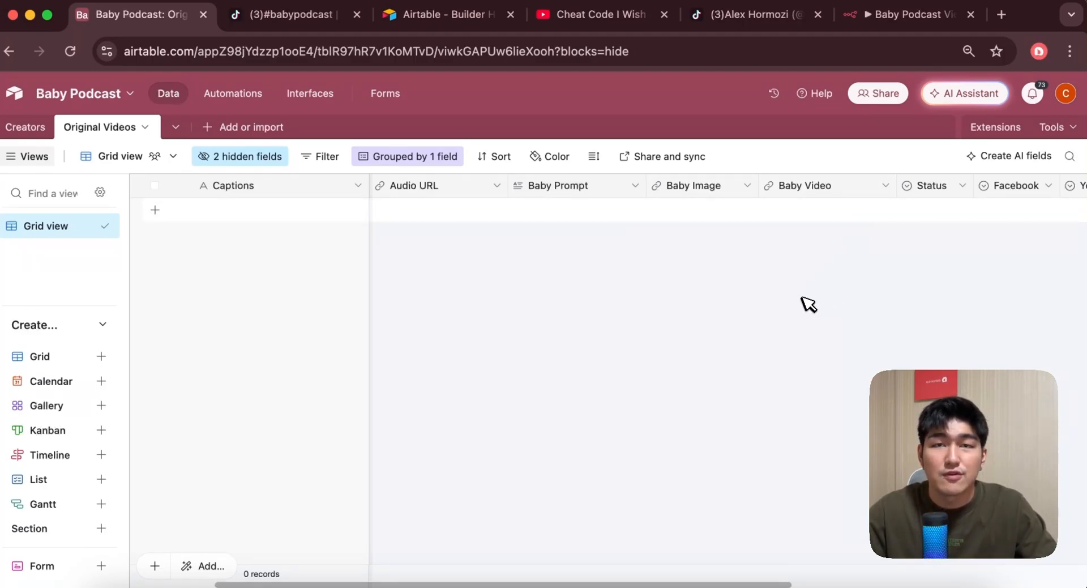
click(25, 127)
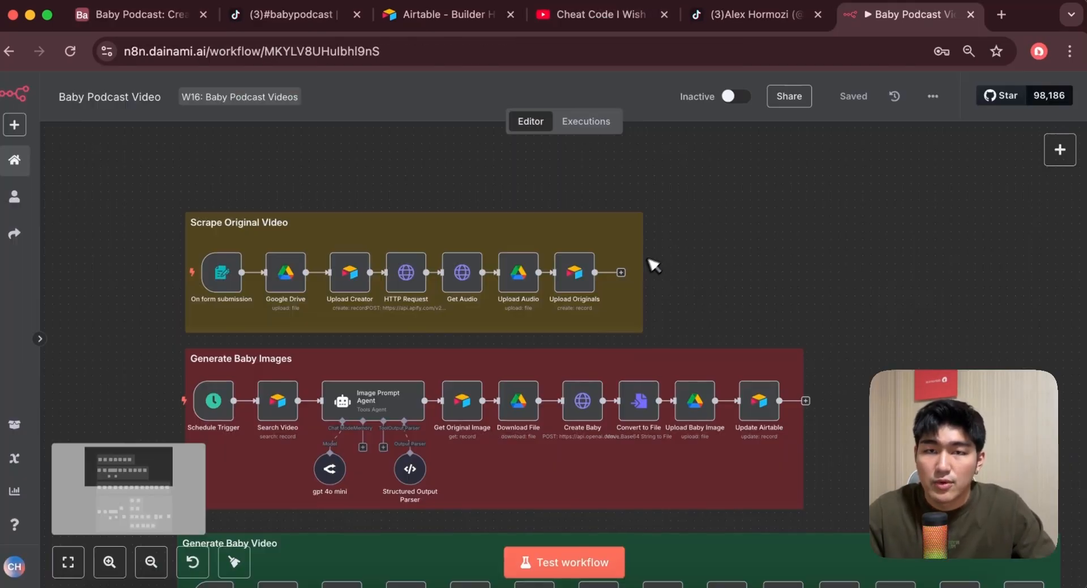
- Start a test run of the Scrape Original Video flow in n8n and enter ahormozi as the creator username in its form
click(115, 562)
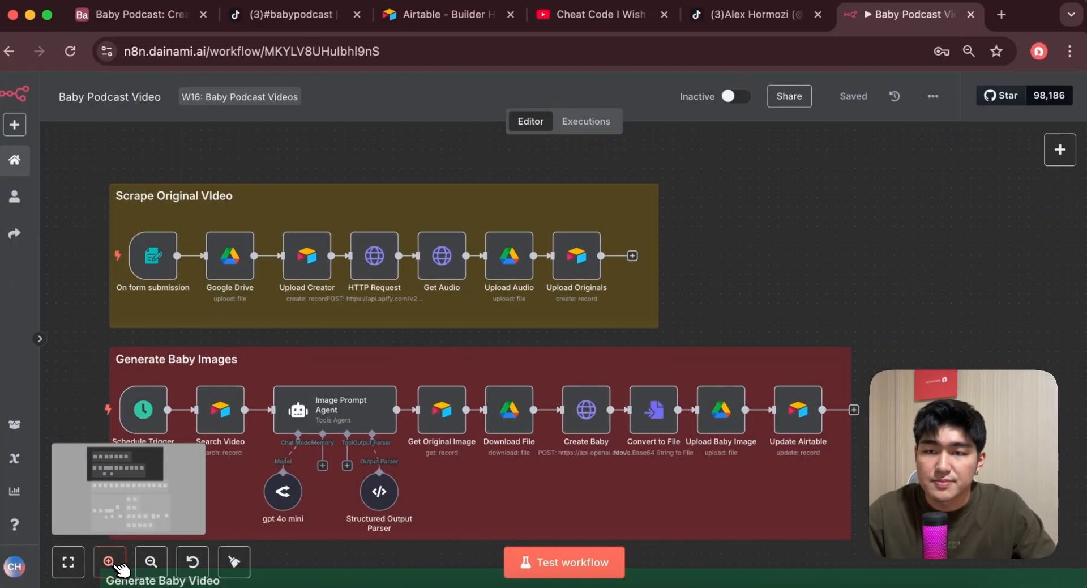
scroll(810, 221, left, 1)
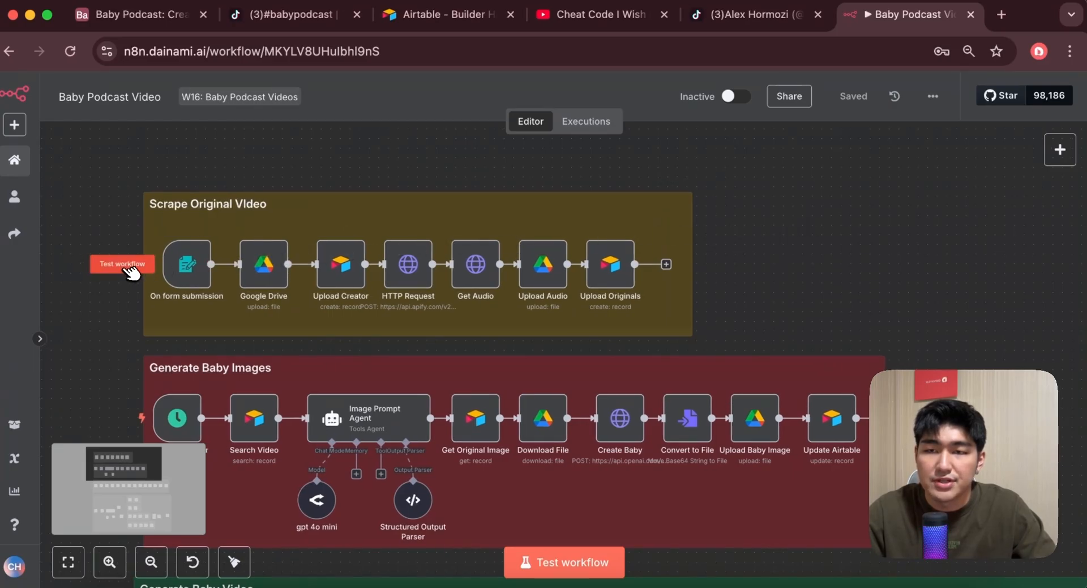
click(126, 265)
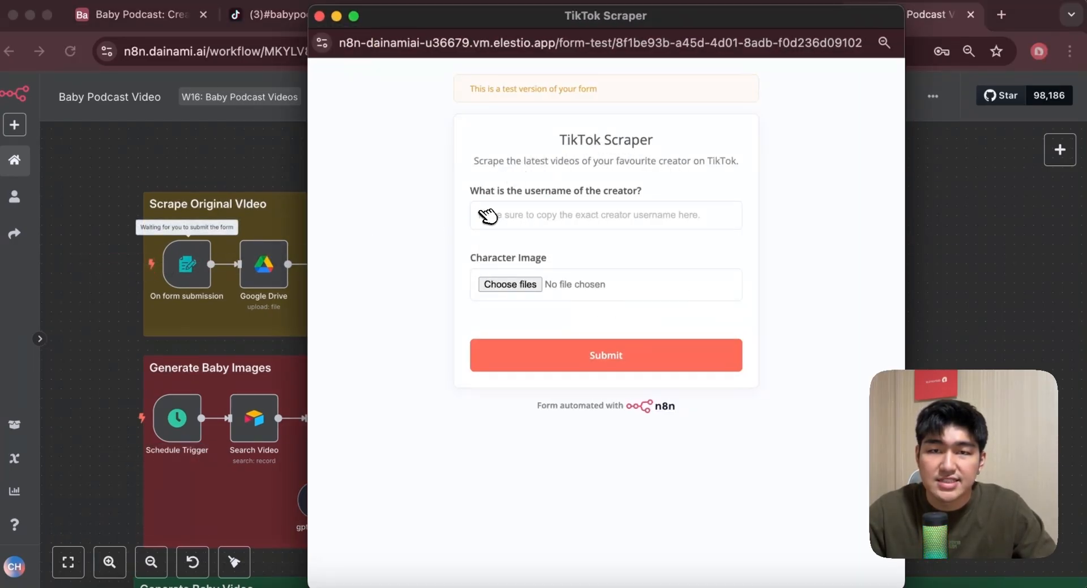
click(625, 225)
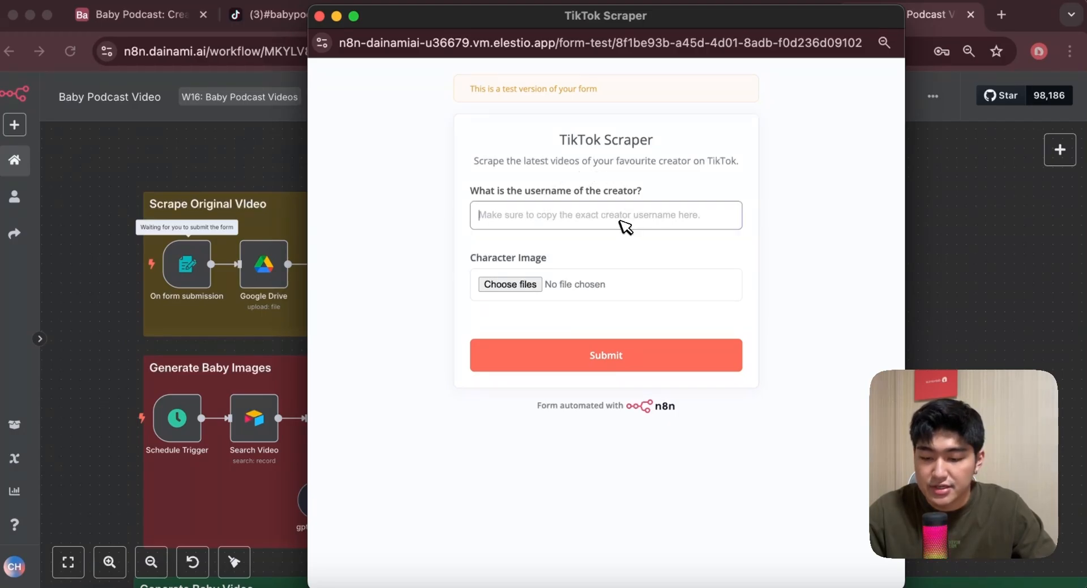
text(ahormozi)
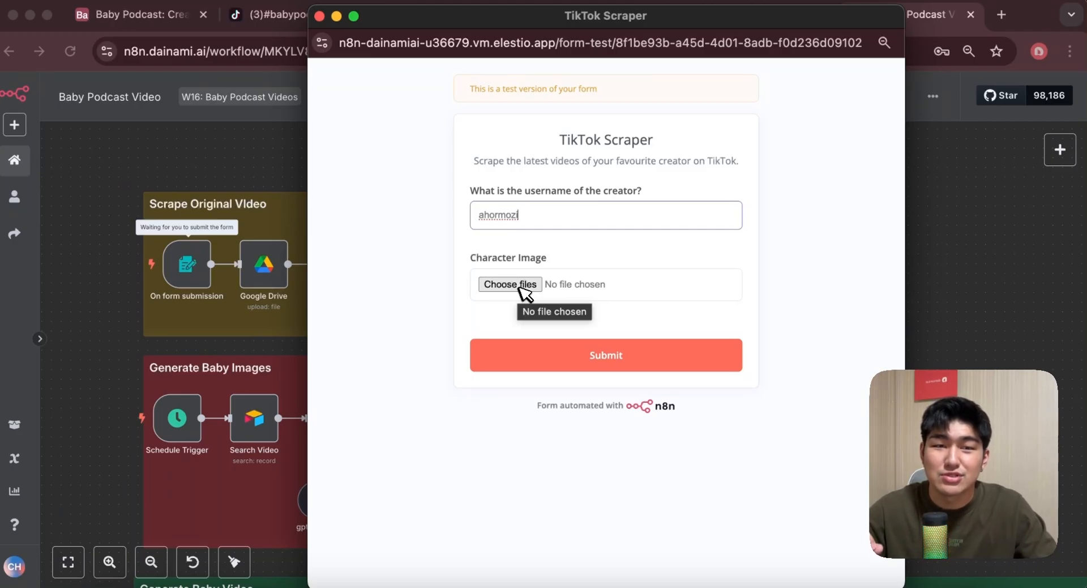
- Attach alex hormozi.webp from the Materials folder as the Character Image and submit the TikTok Scraper form
click(525, 290)
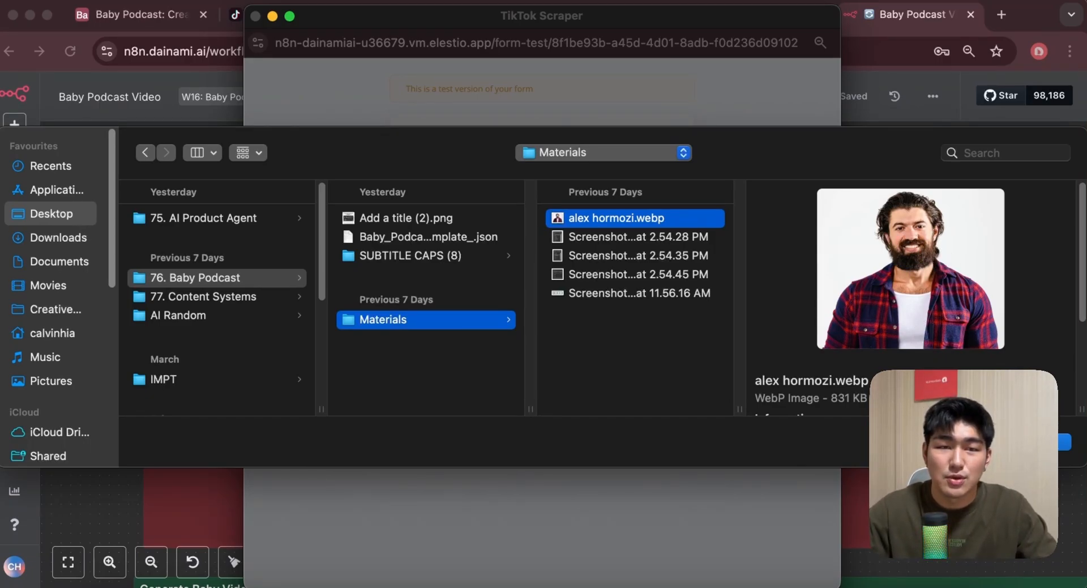
click(1048, 442)
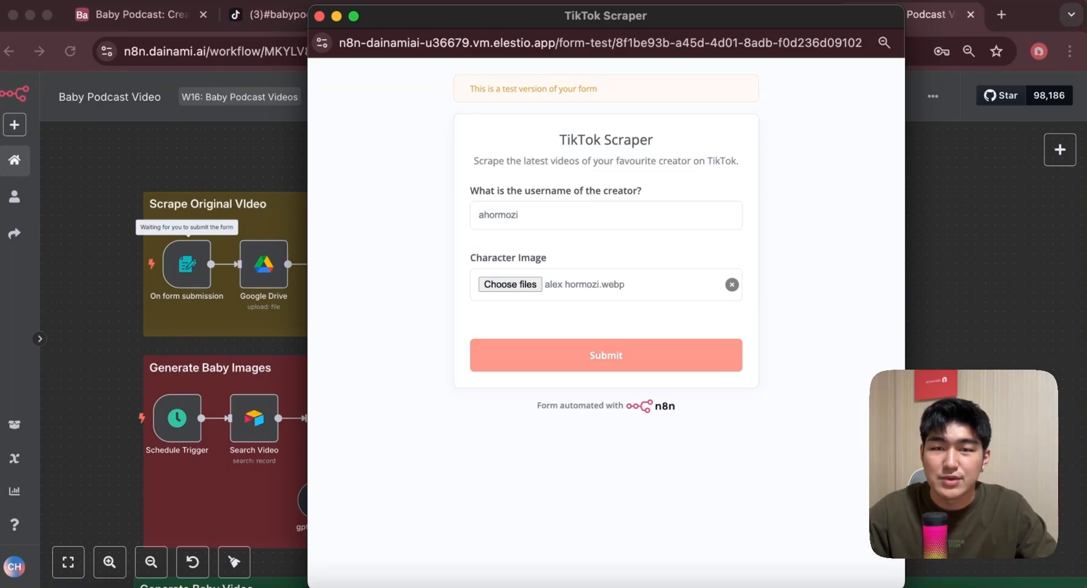
click(634, 355)
click(226, 175)
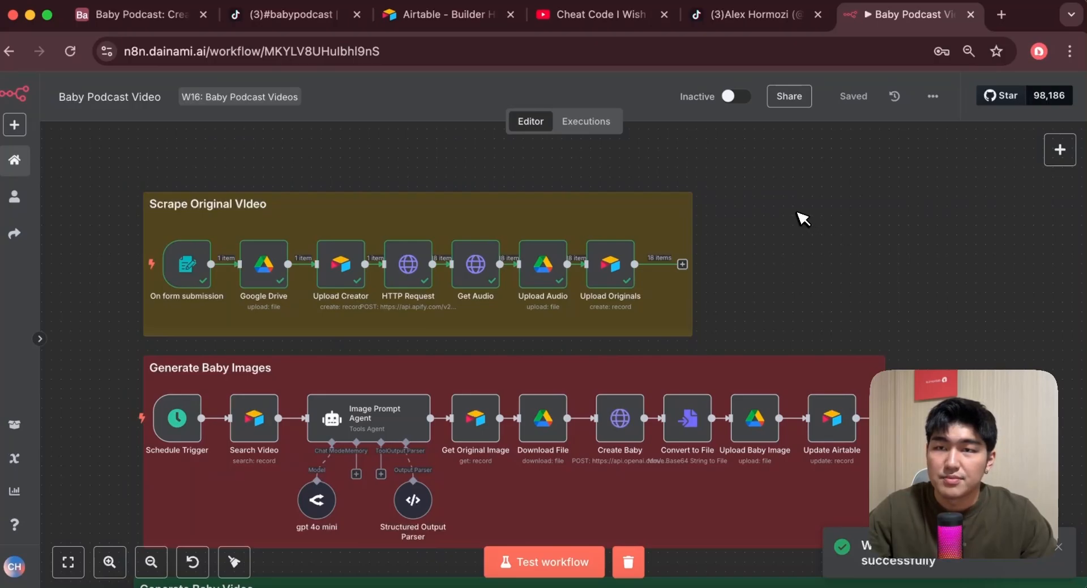
- In the Airtable Creators table, view the ahormozi record's character image and its Original Videos entry
click(119, 15)
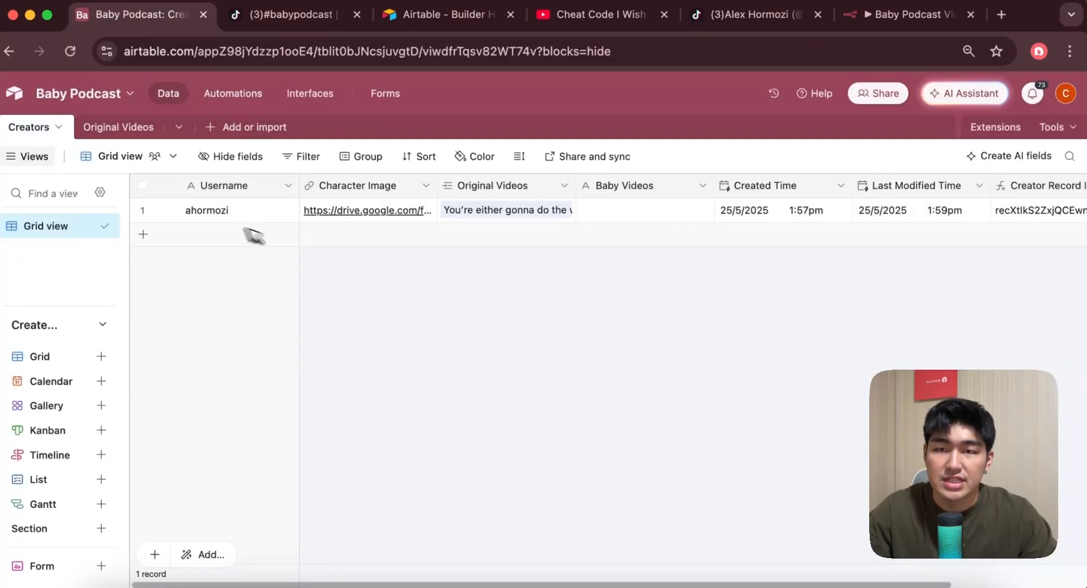
click(389, 212)
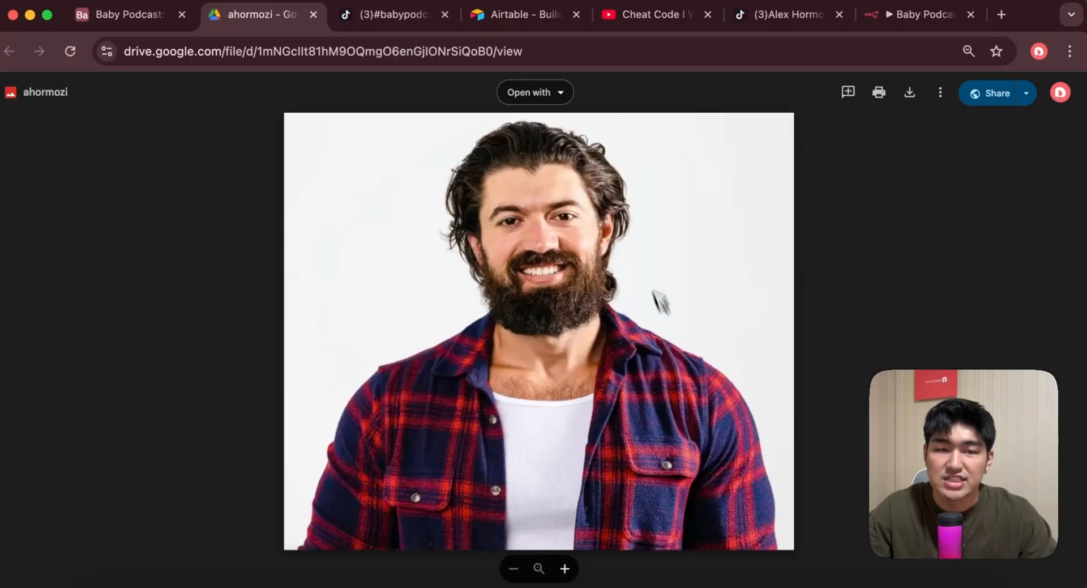
click(313, 15)
click(522, 210)
click(672, 280)
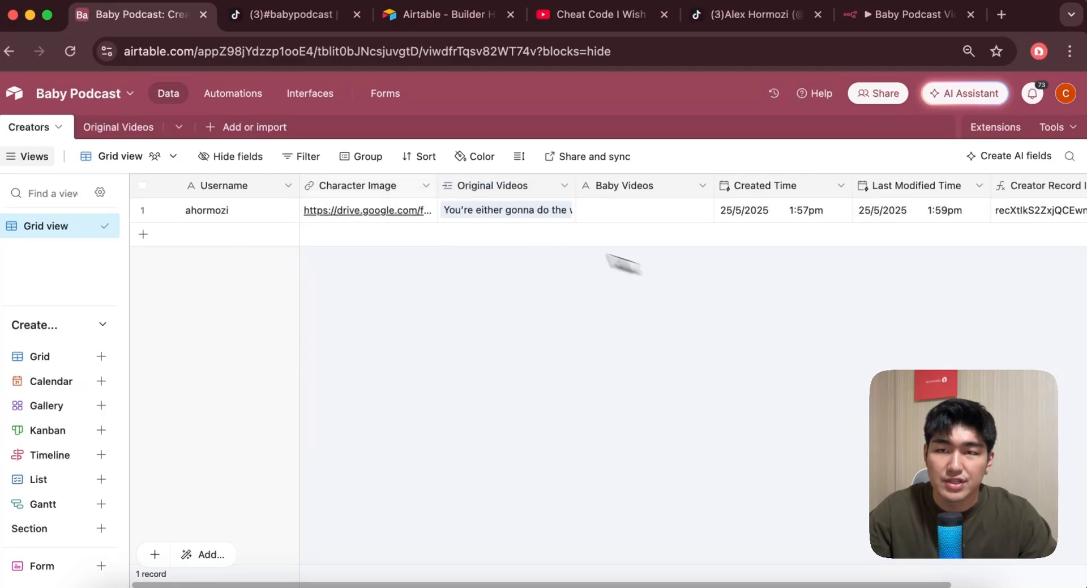
- In the Original Videos table, open the first record's audio link, listen to part of it and close the file
click(118, 126)
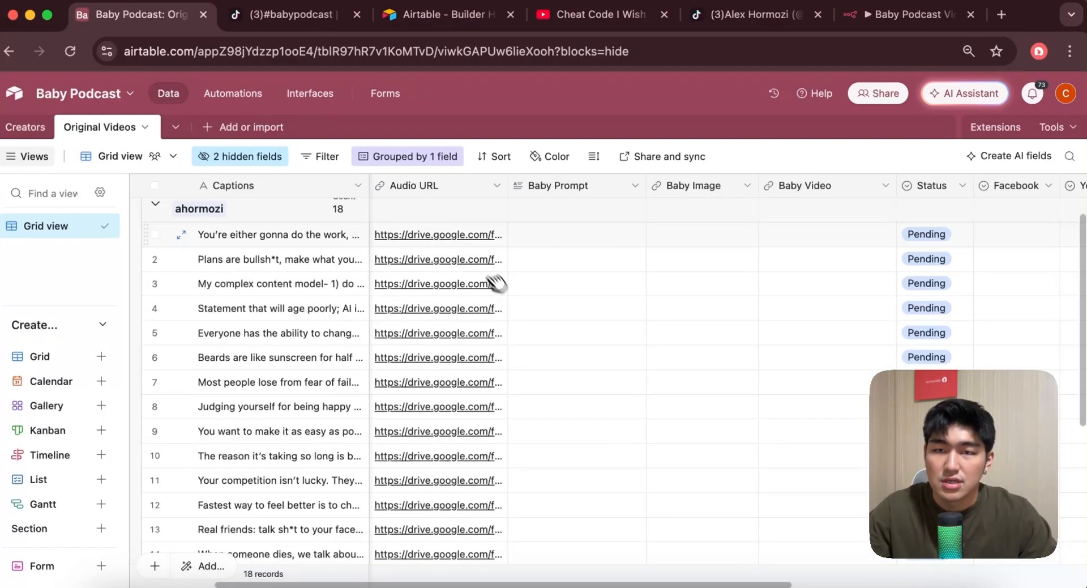
scroll(295, 283, down, 1)
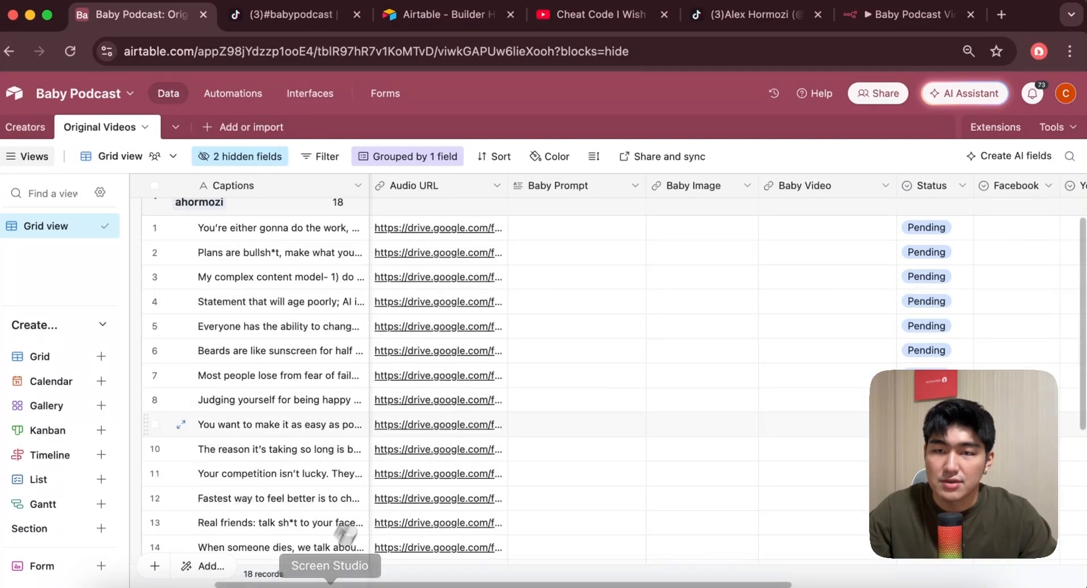
scroll(389, 252, up, 1)
click(447, 259)
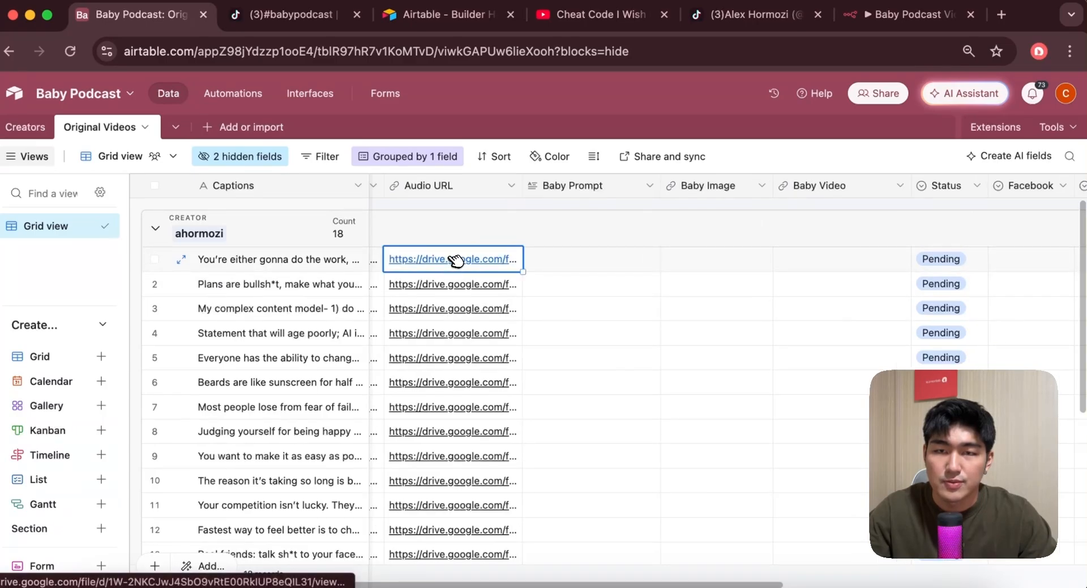
click(457, 259)
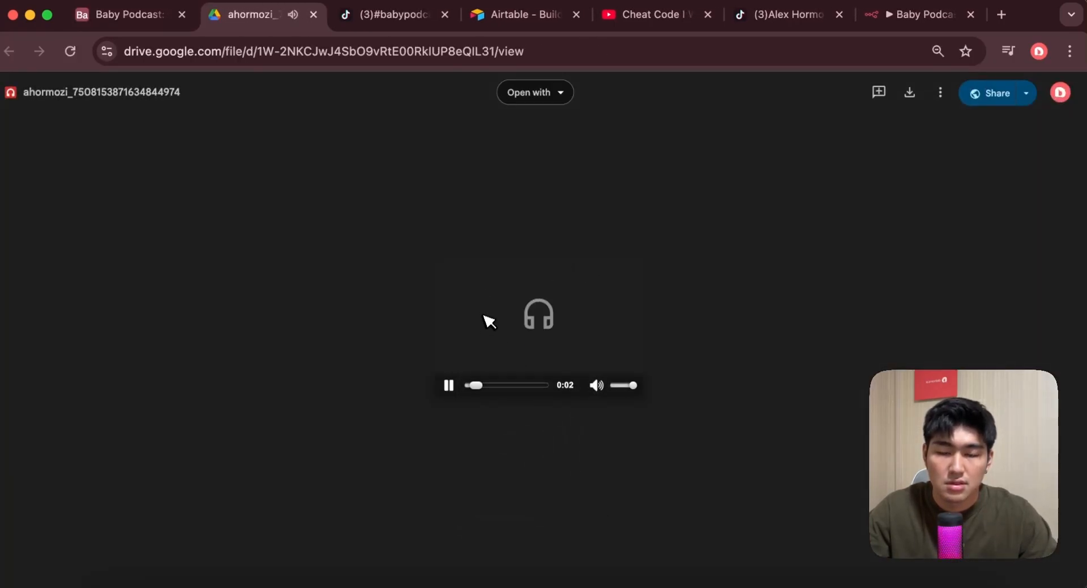
click(450, 386)
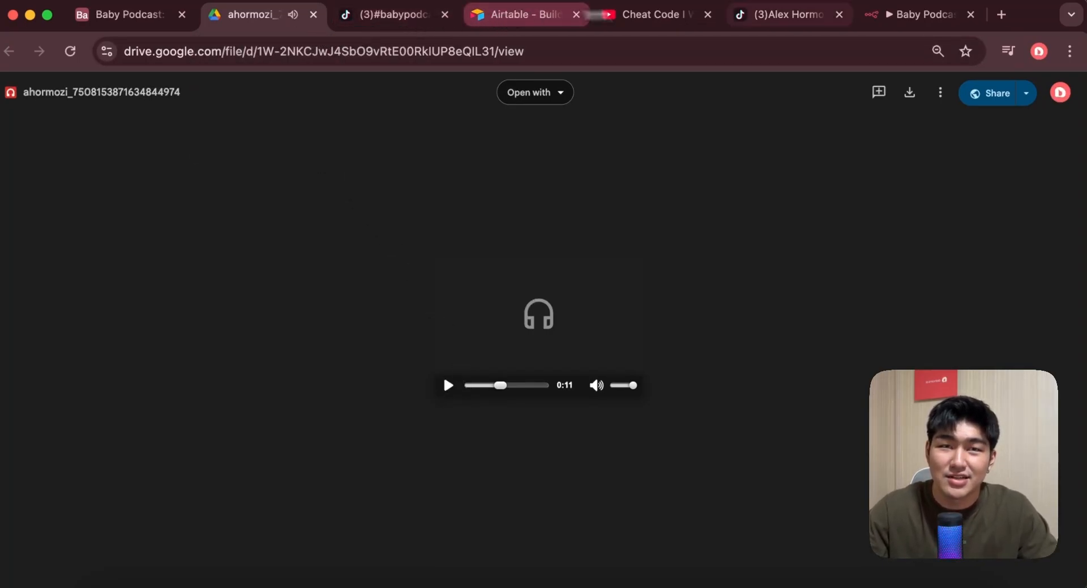
click(313, 14)
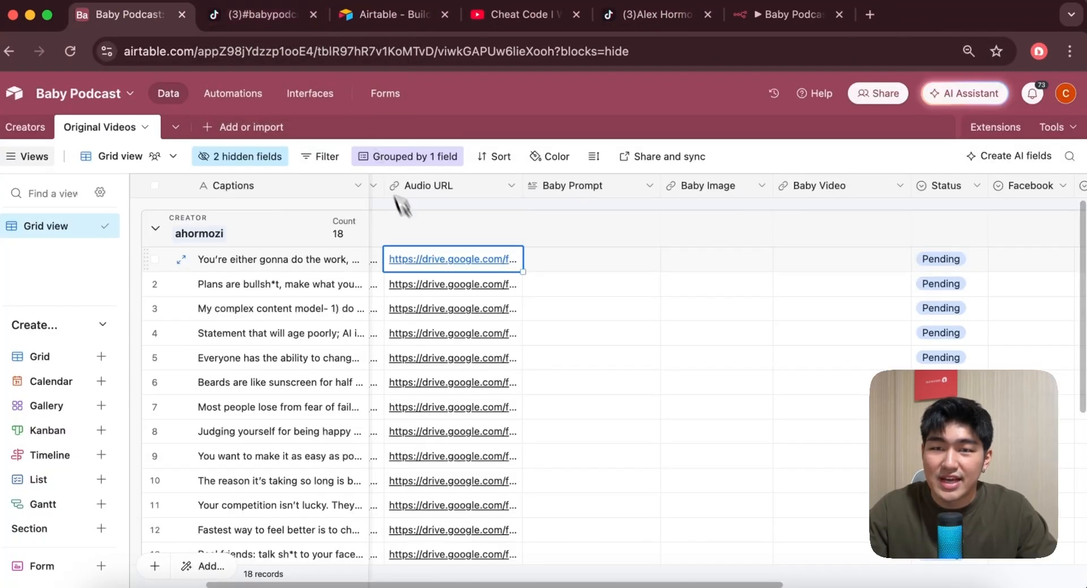
- Look over the Baby Prompt, Baby Image, Baby Video, Status and social platform columns of the scraped records
click(613, 308)
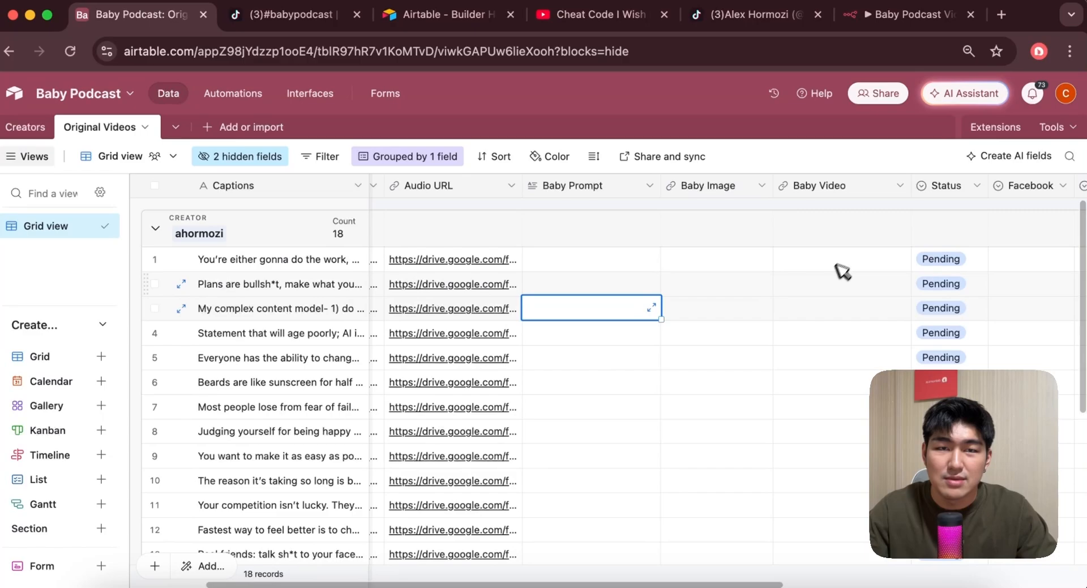
drag(654, 584, 759, 585)
click(659, 258)
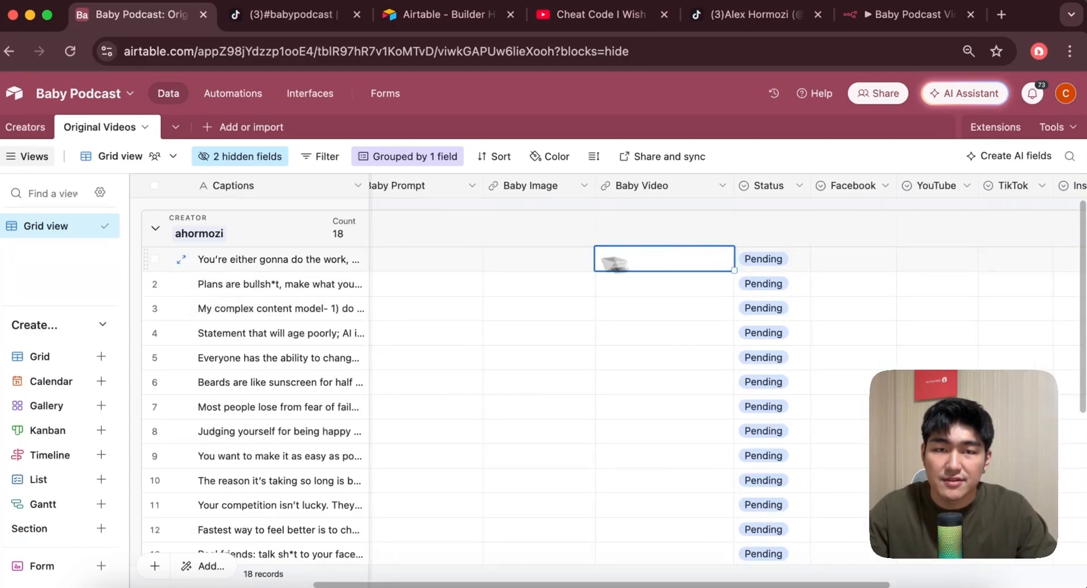
- Check the first record's TikTok video link in the Video URL column and return to the n8n workflow
scroll(759, 283, left, 5)
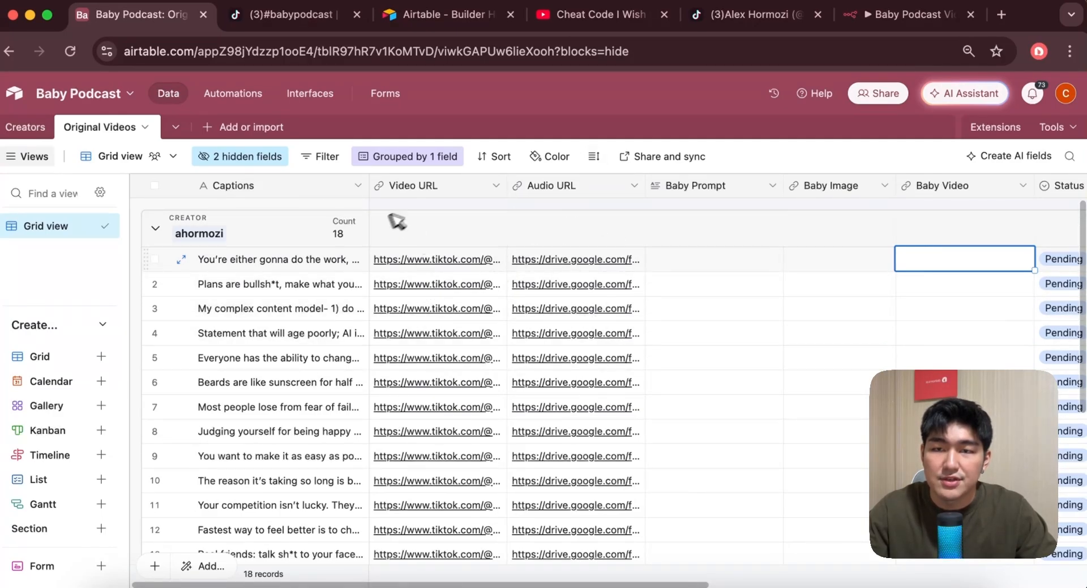
click(446, 262)
click(450, 261)
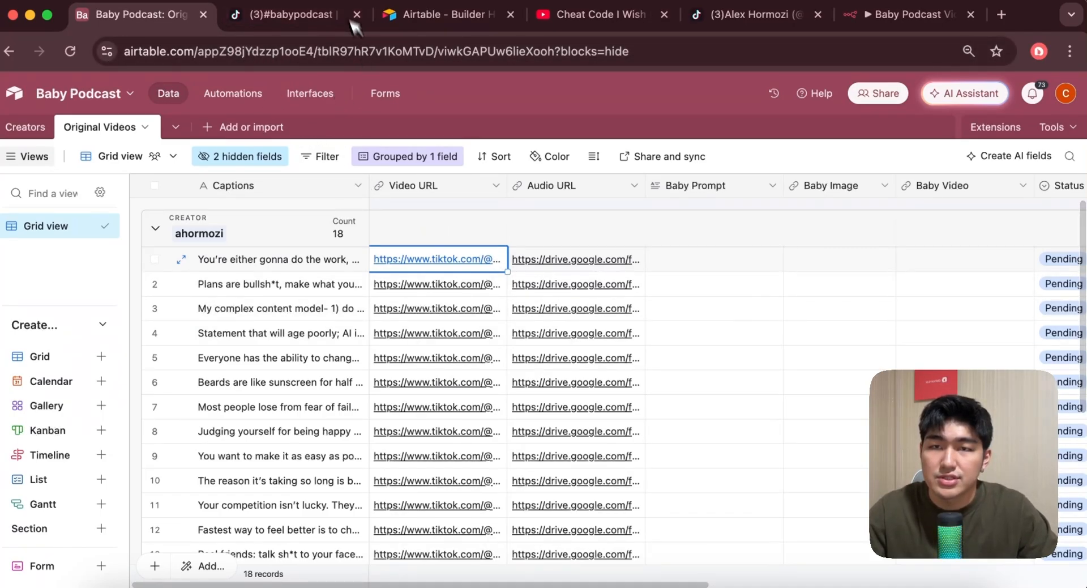
click(906, 15)
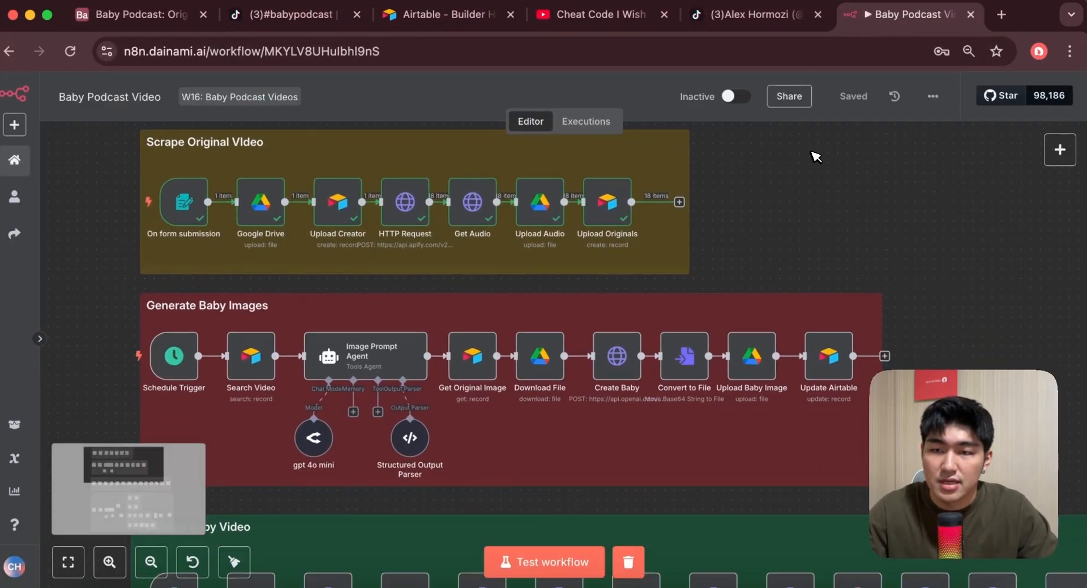
- Run the Generate Baby Images section of the workflow from its Schedule Trigger
scroll(840, 252, down, 3)
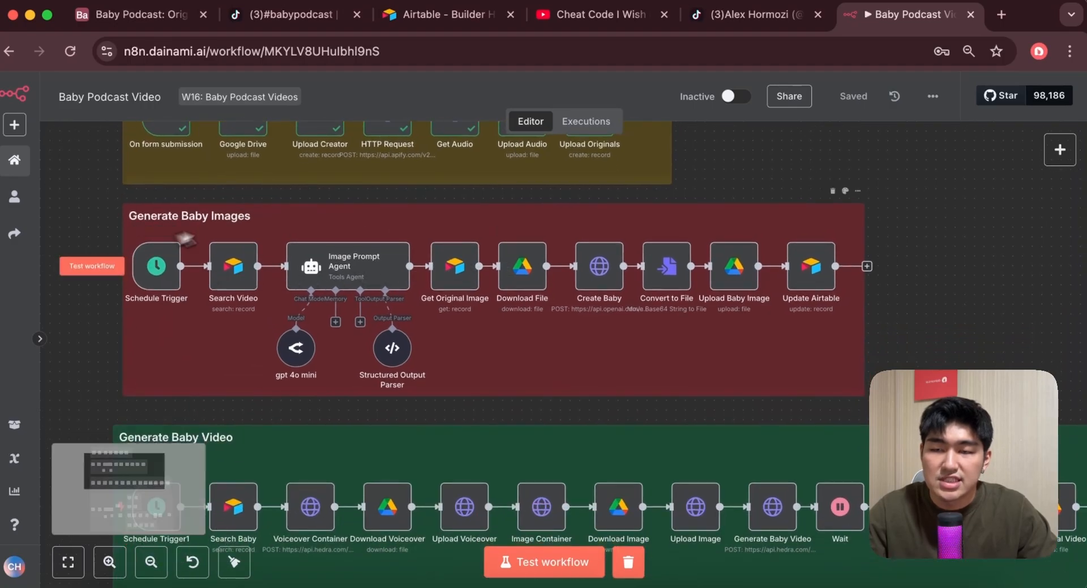
click(96, 271)
scroll(660, 224, down, 1)
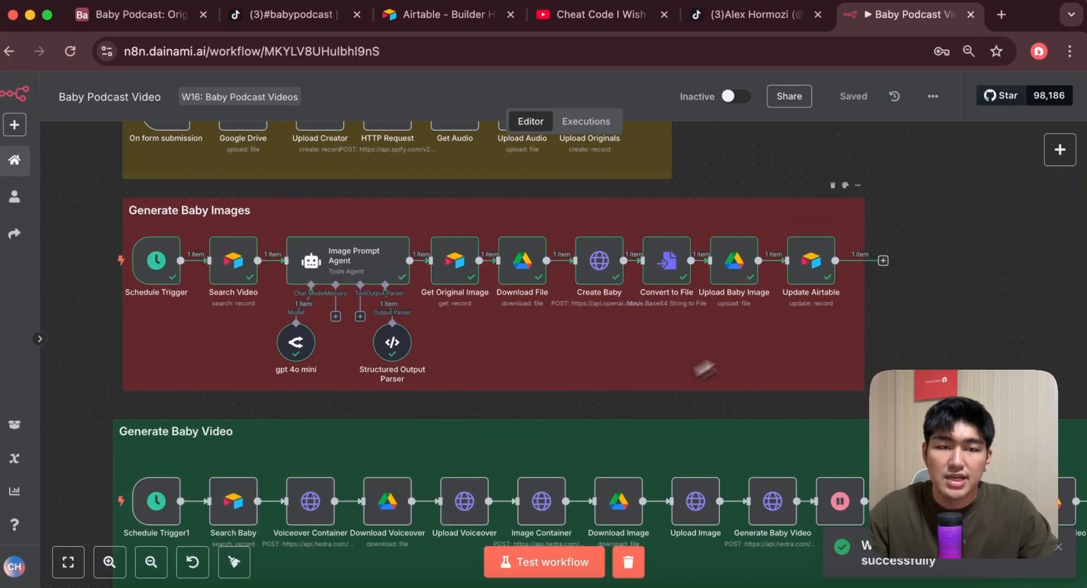
- In the Airtable Original Videos table, check the first record's Baby Prompt and open its Baby Image link
click(153, 24)
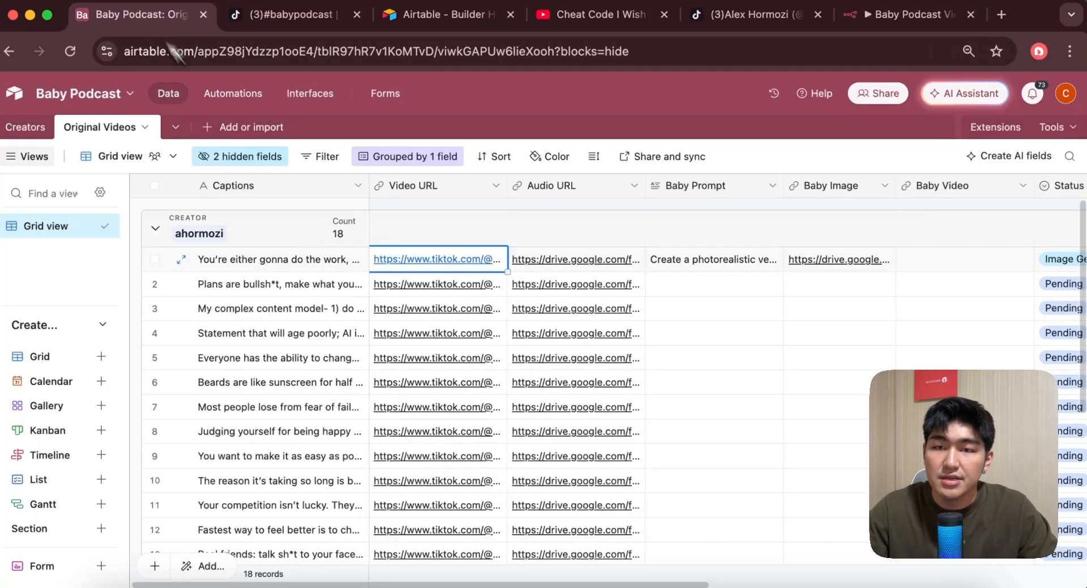
double_click(693, 260)
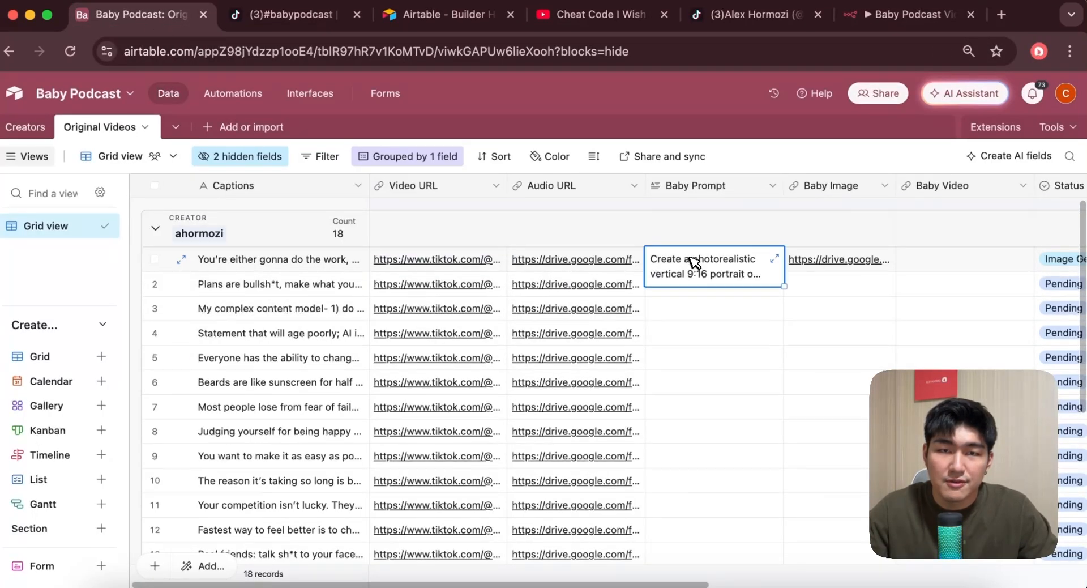
click(832, 314)
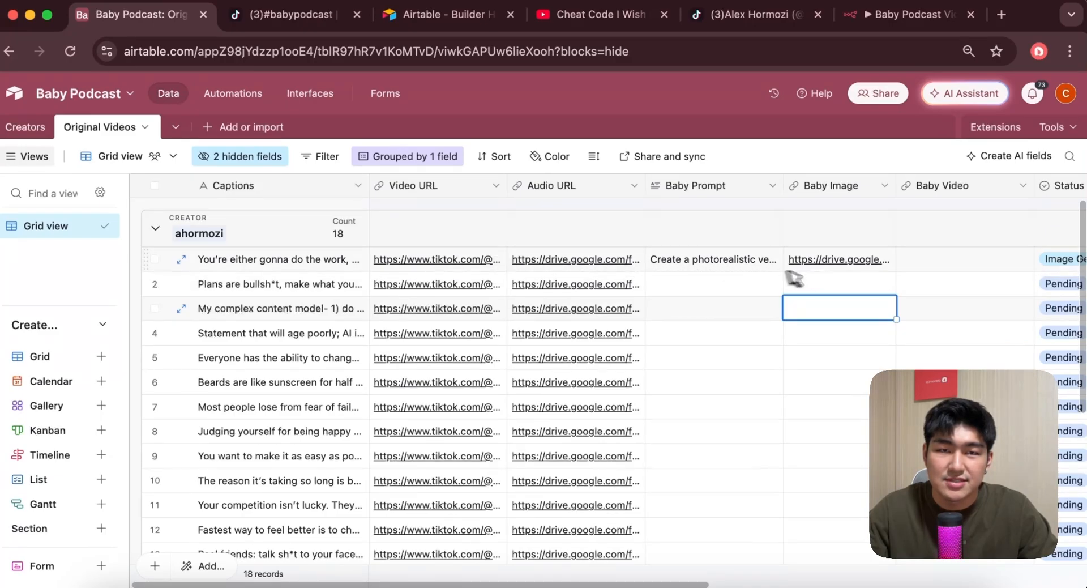
click(832, 262)
click(832, 262)
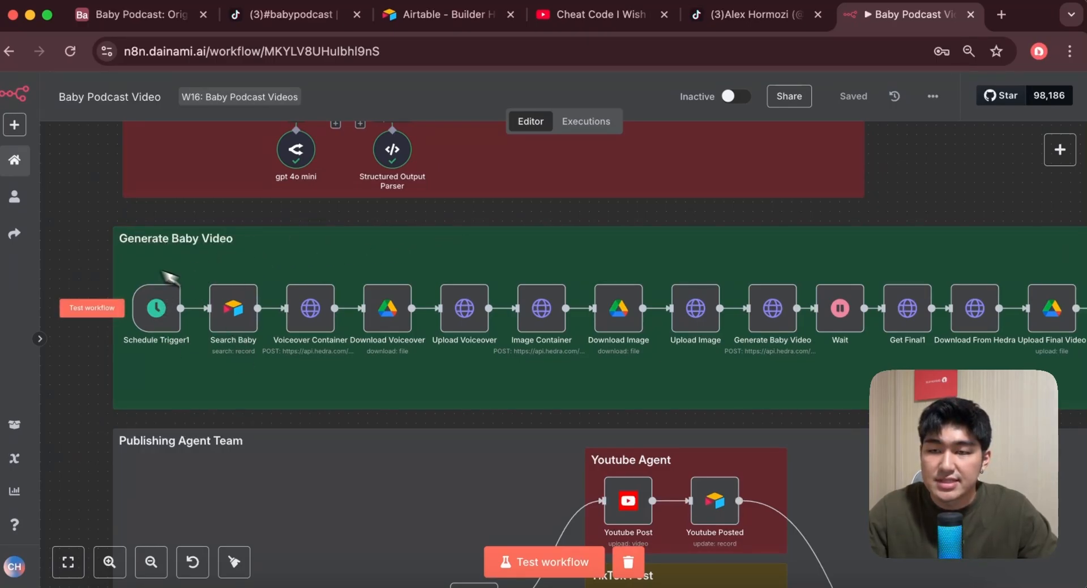
- Run the Generate Baby Video section in n8n and play the first record's Baby Video from its Airtable link
click(86, 310)
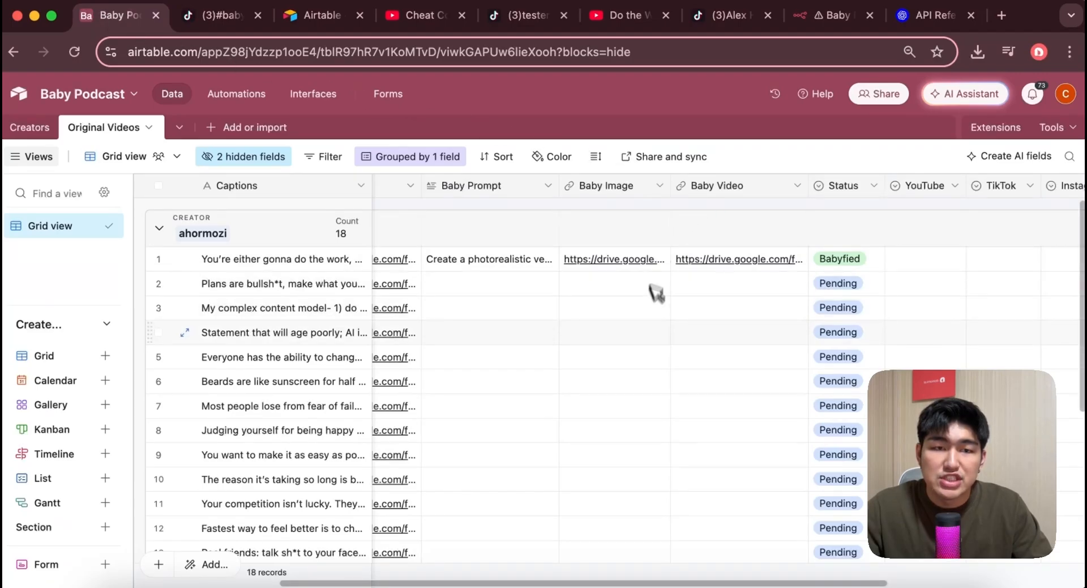
click(710, 260)
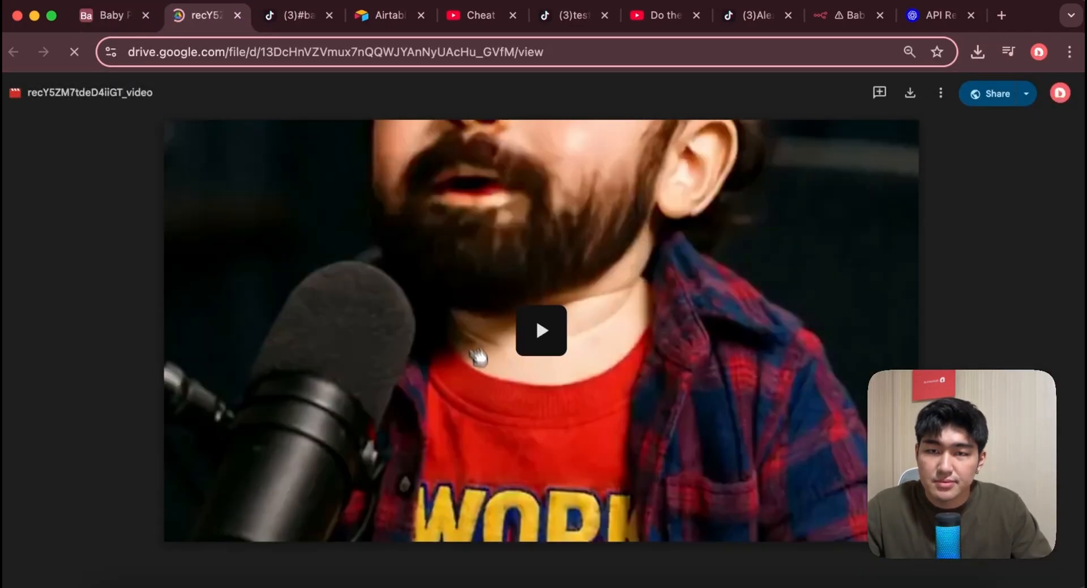
click(555, 339)
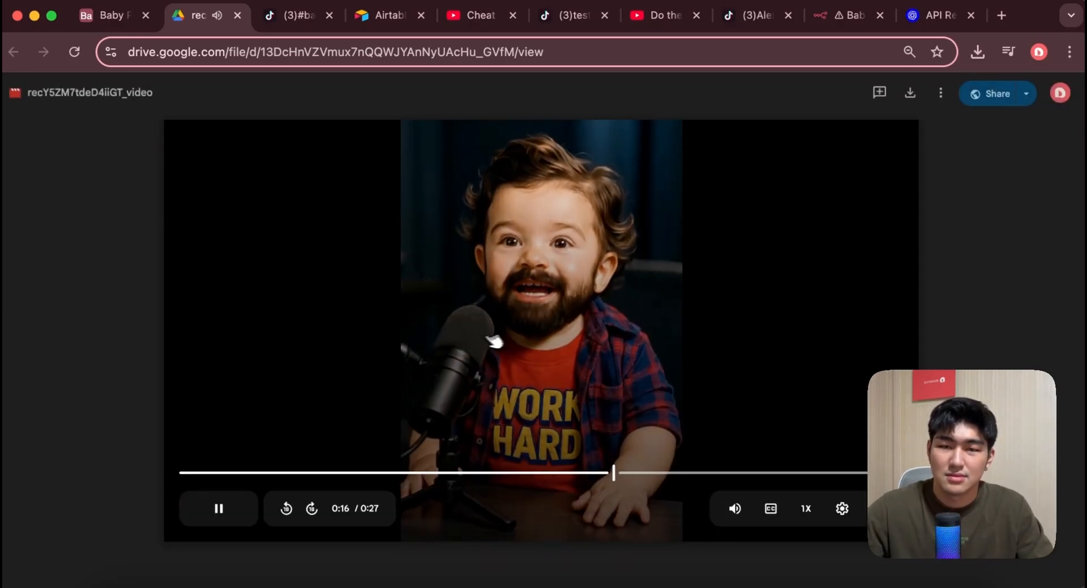
click(236, 497)
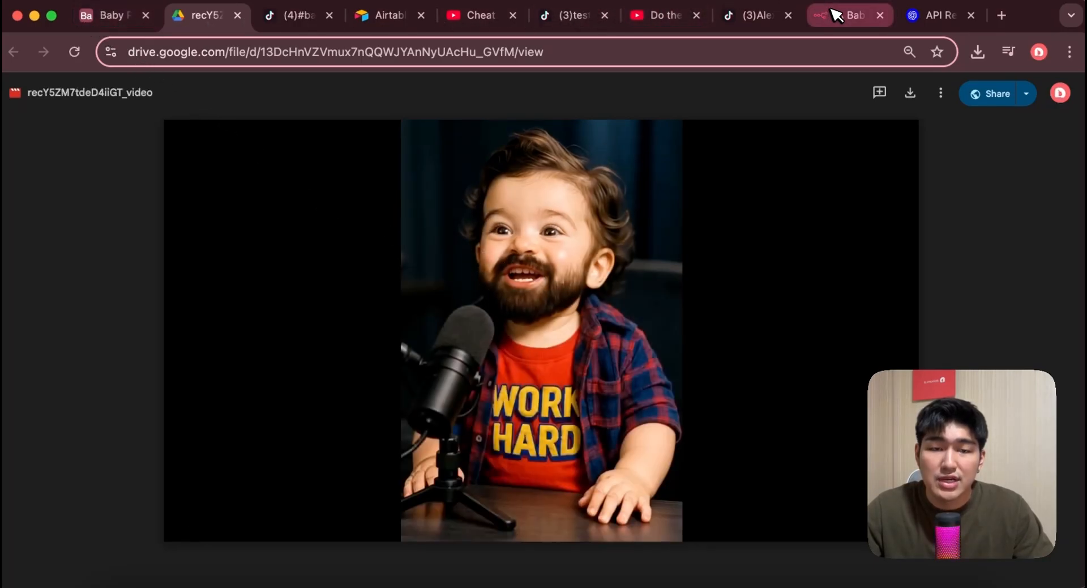
- Return to n8n and run the Publishing Agent Team section from its Schedule Trigger2
click(836, 13)
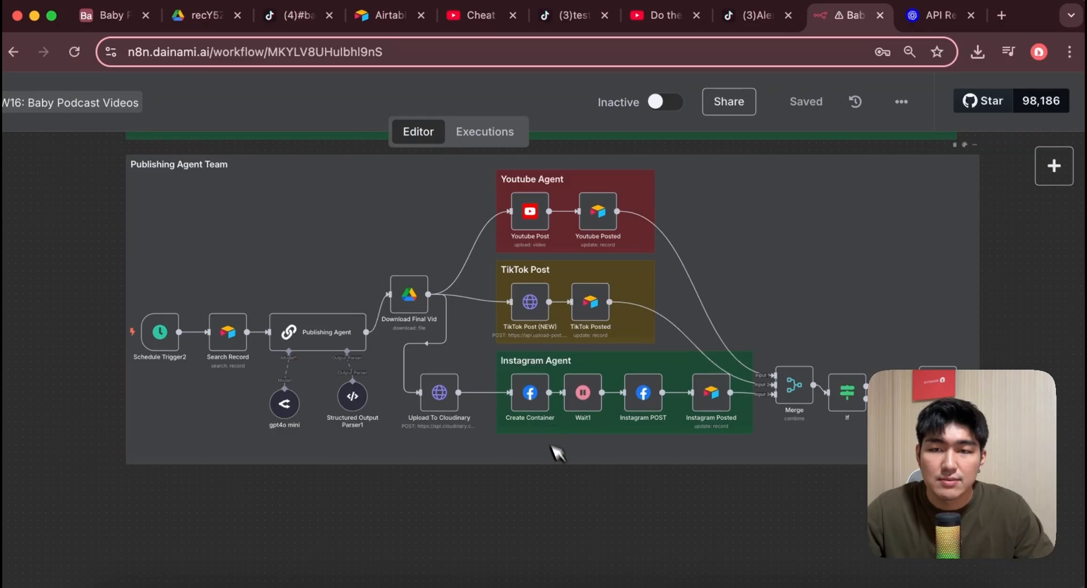
mouse_move(102, 339)
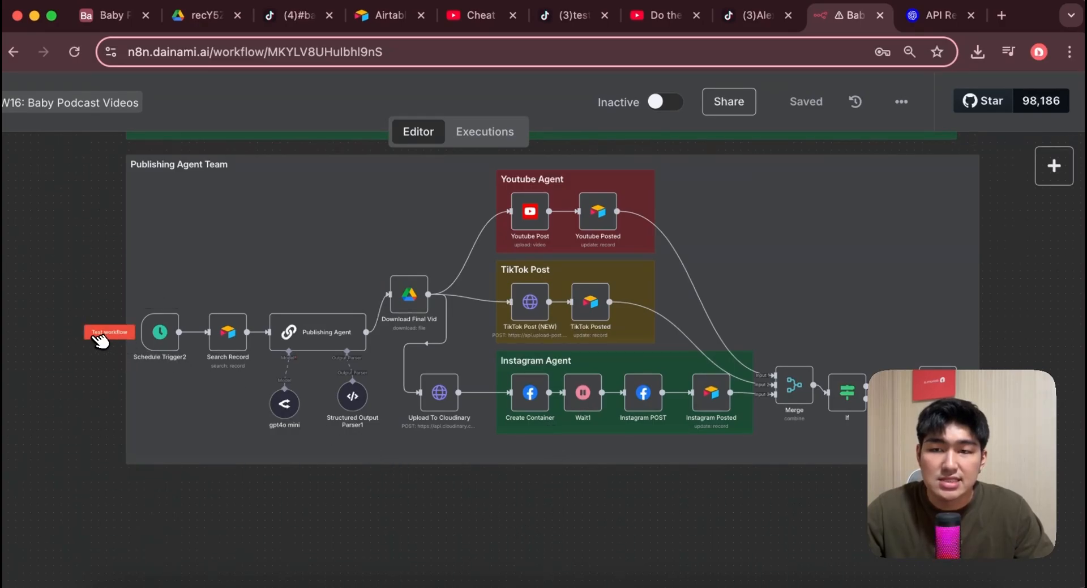
click(109, 338)
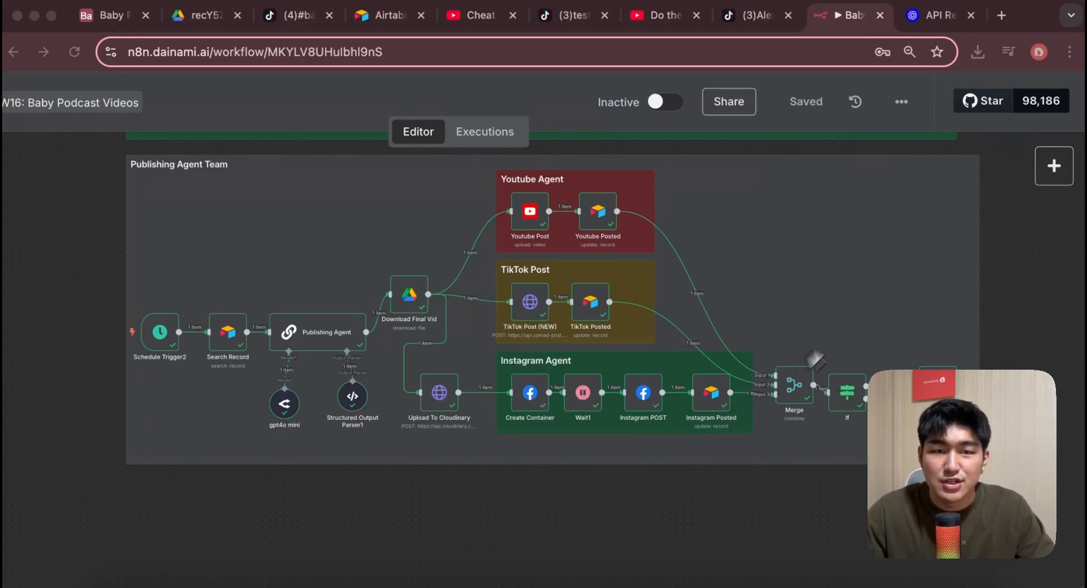
- Switch to the published Instagram post, play the baby video with sound on and pause it
click(687, 15)
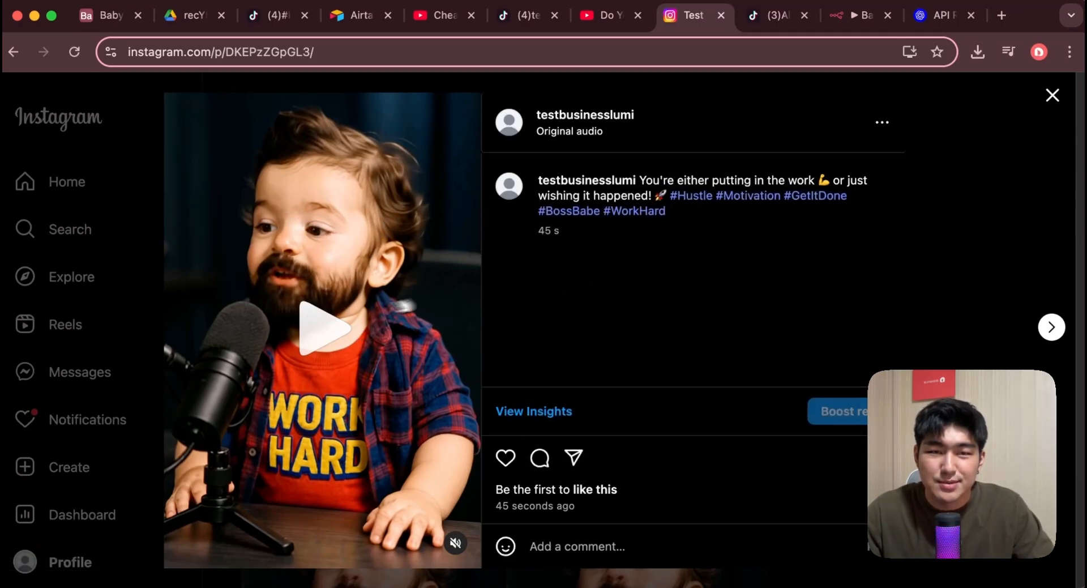
click(342, 314)
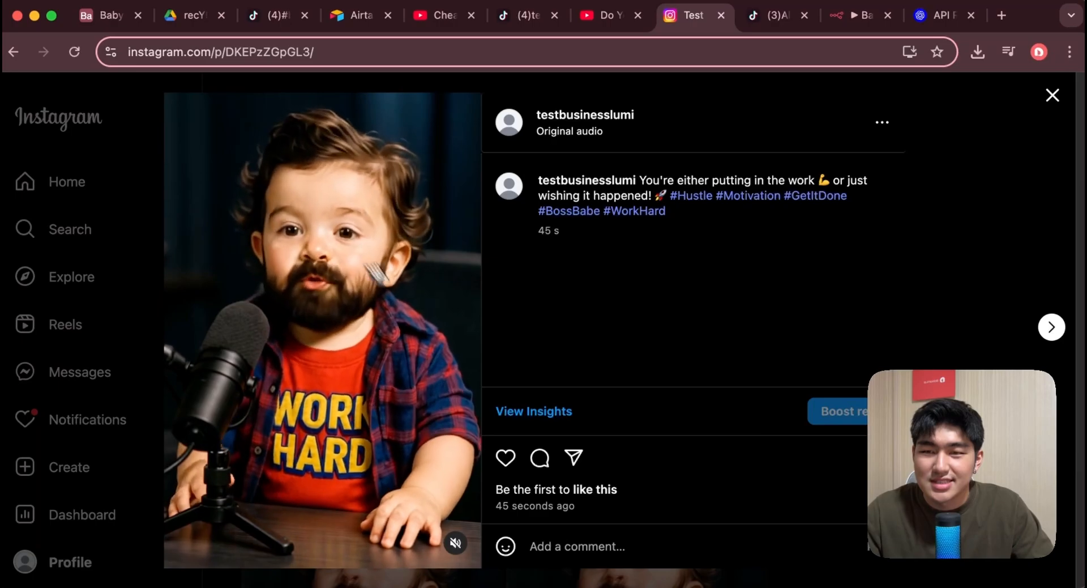
click(455, 542)
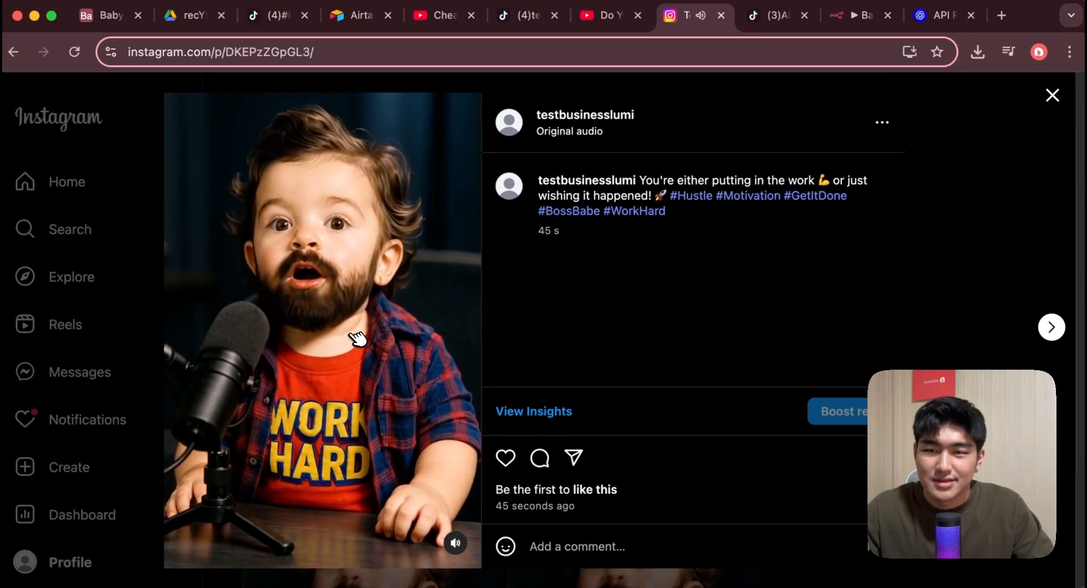
click(356, 358)
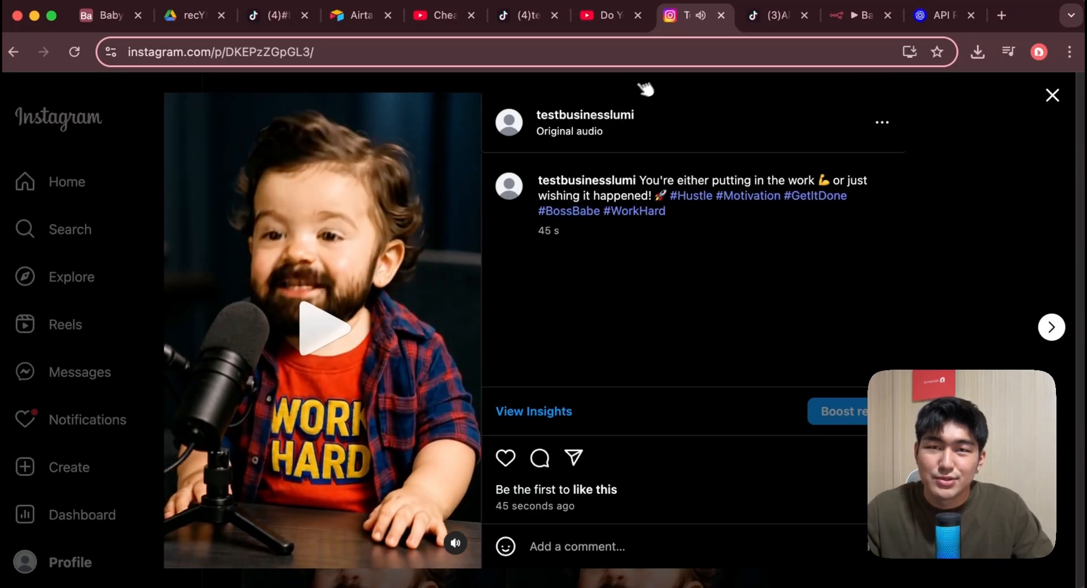
- Switch to the published YouTube Short, play part of the baby video and pause it
click(614, 17)
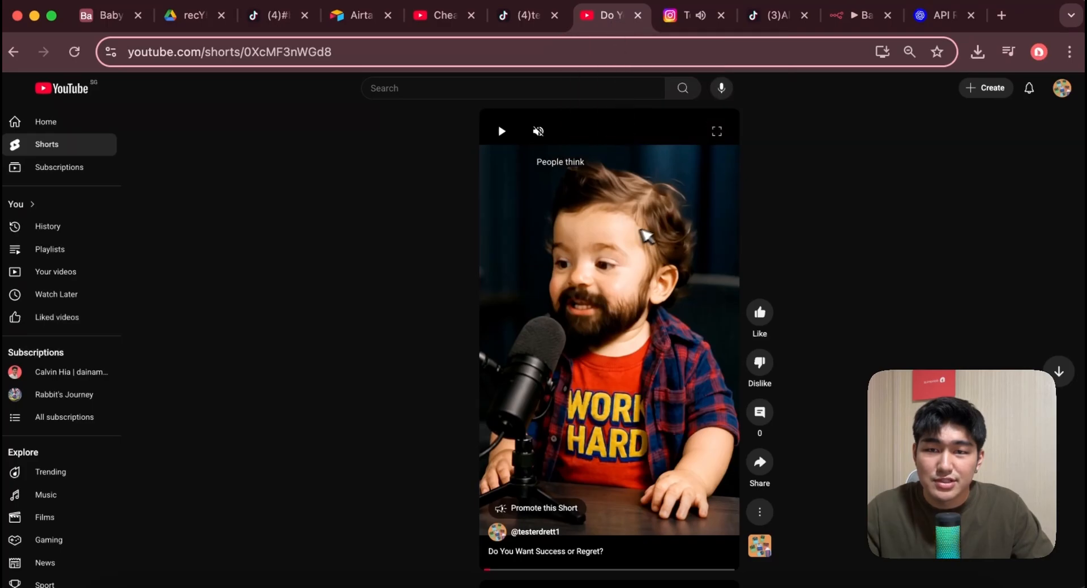
click(616, 337)
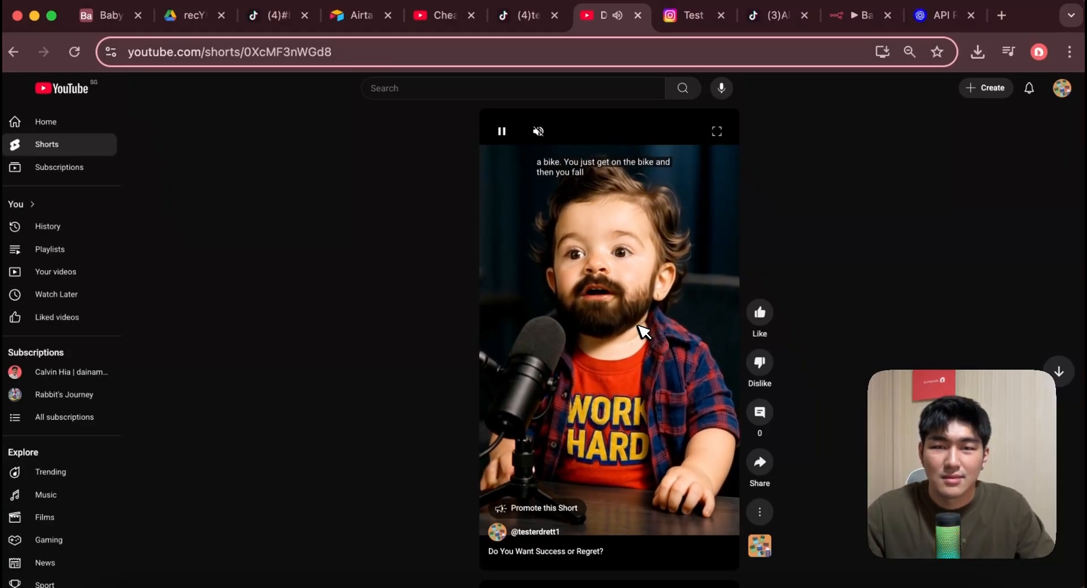
click(638, 330)
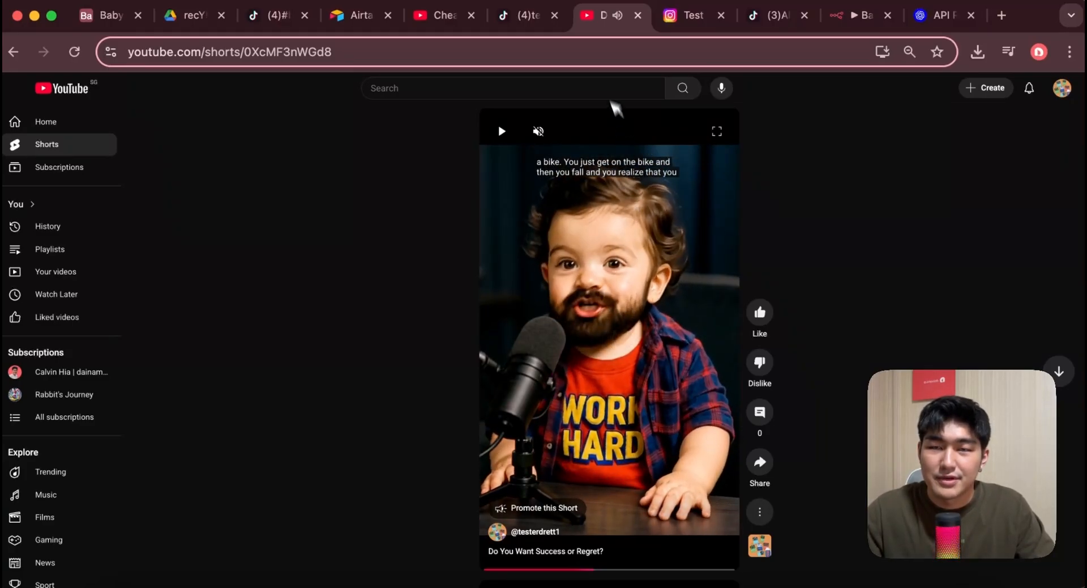
- Switch to the published TikTok post, listen to part of the baby video with sound on and pause it
click(529, 23)
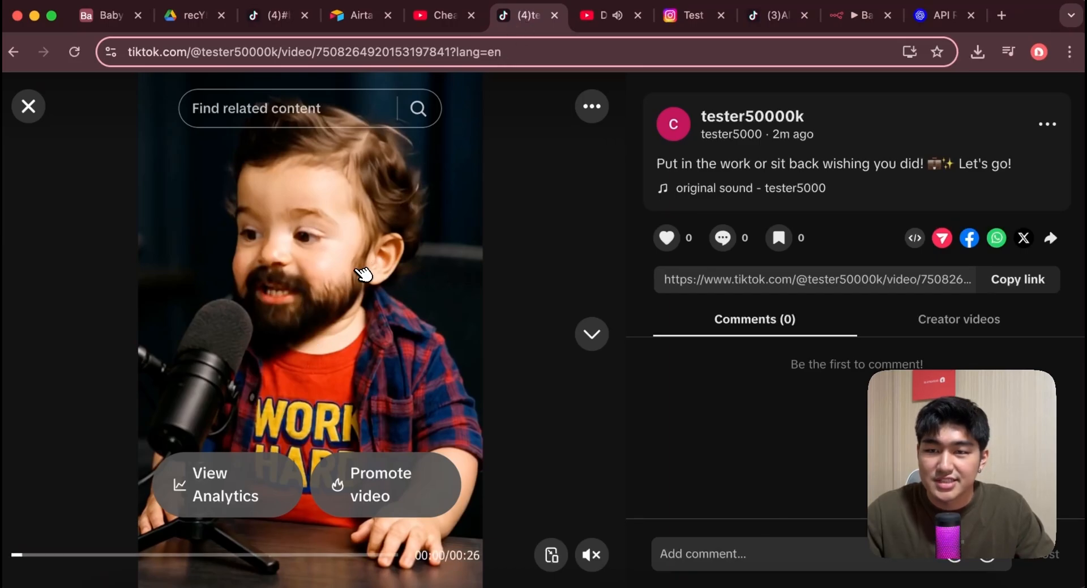
click(591, 554)
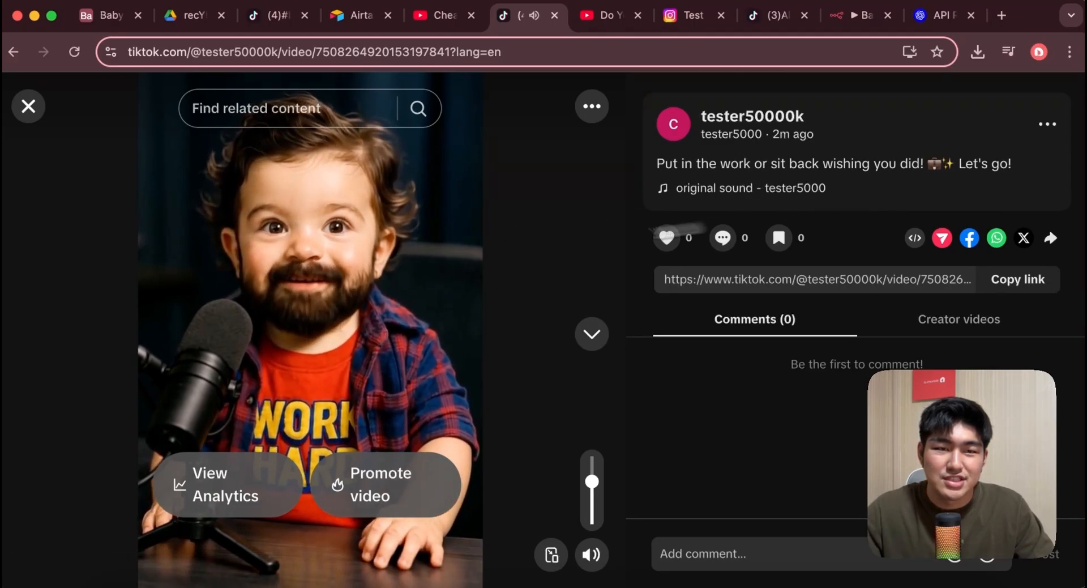
click(295, 275)
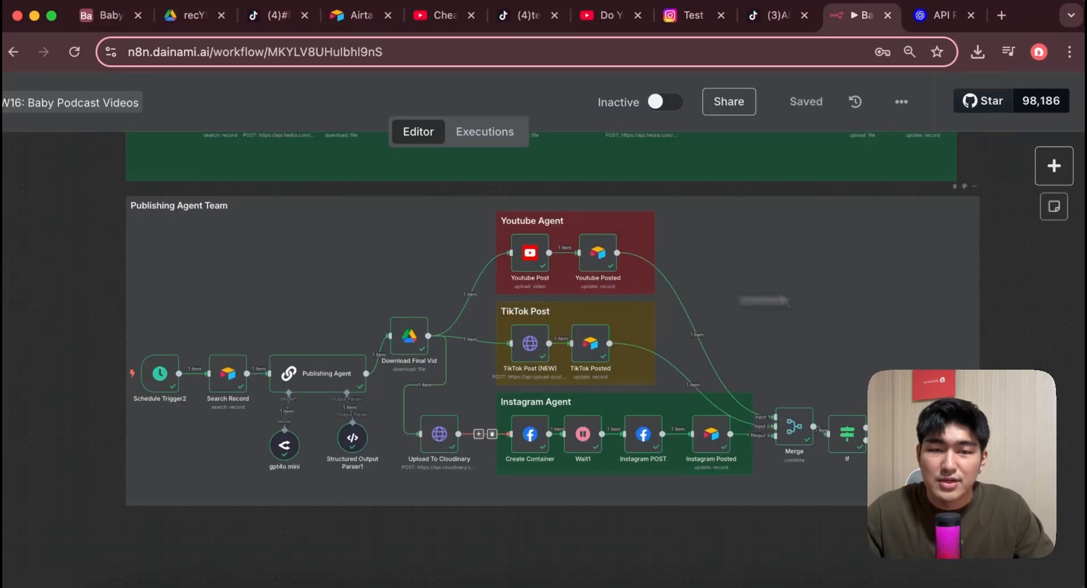
- Look over the workflow's first sections, the published TikTok post and the ahormozi TikTok profile, ending back in n8n
scroll(774, 355, up, 10)
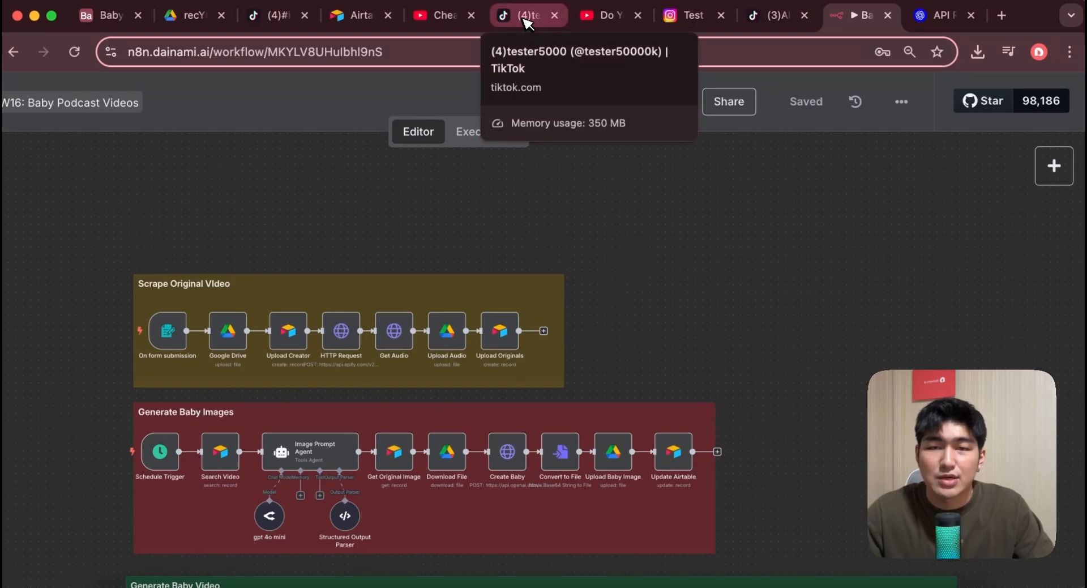
click(527, 17)
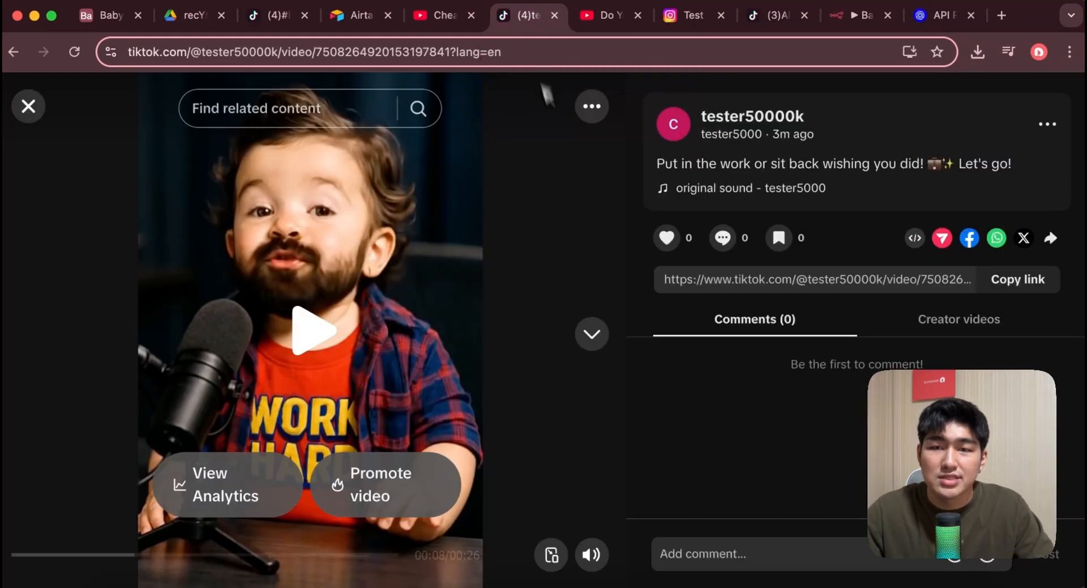
click(765, 27)
scroll(587, 308, down, 2)
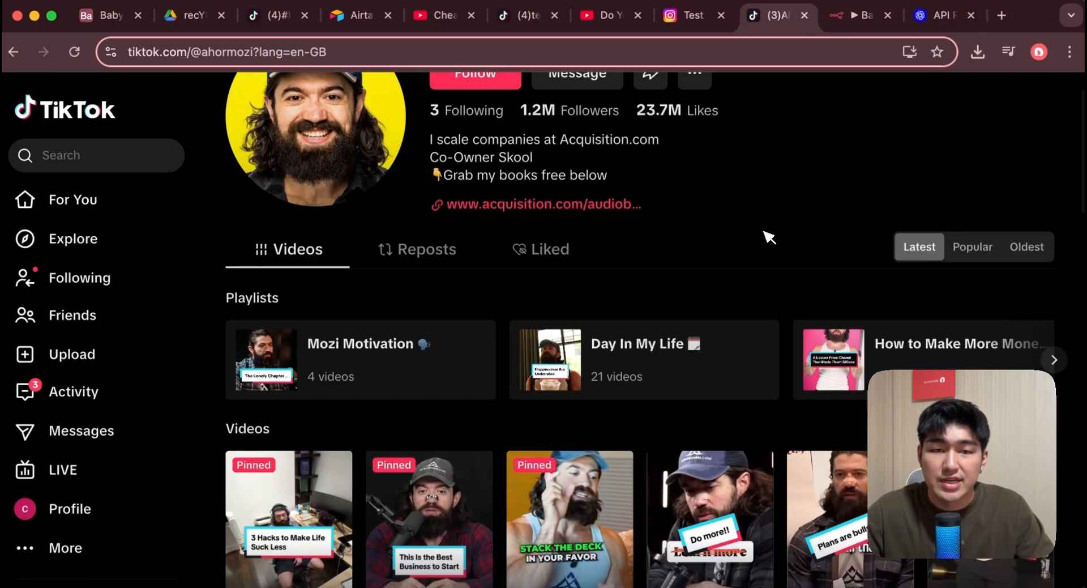
click(855, 20)
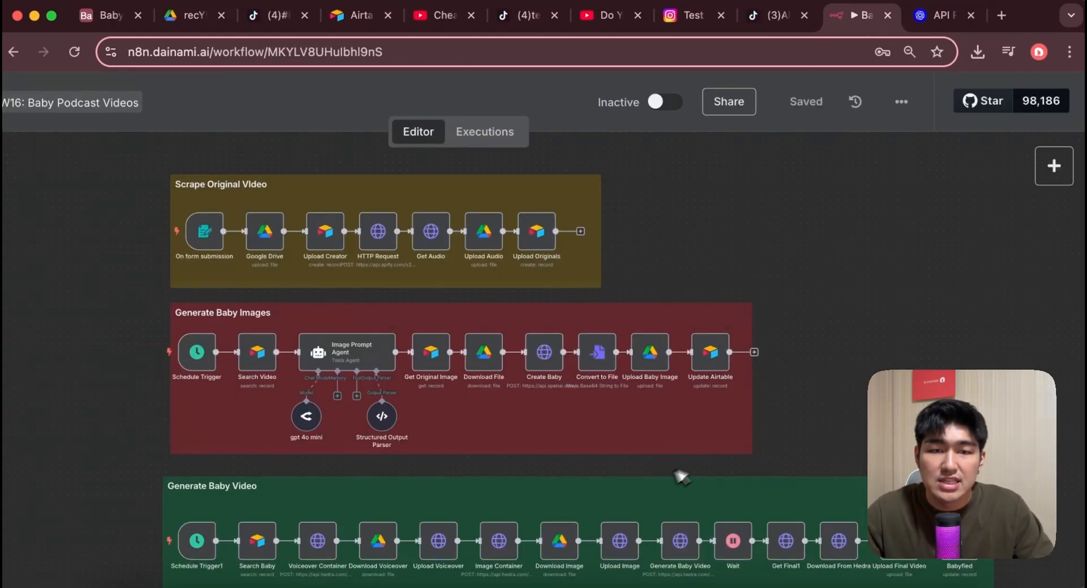
- View the first record's Baby Image from Airtable, close the image file and return to the n8n workflow
click(104, 15)
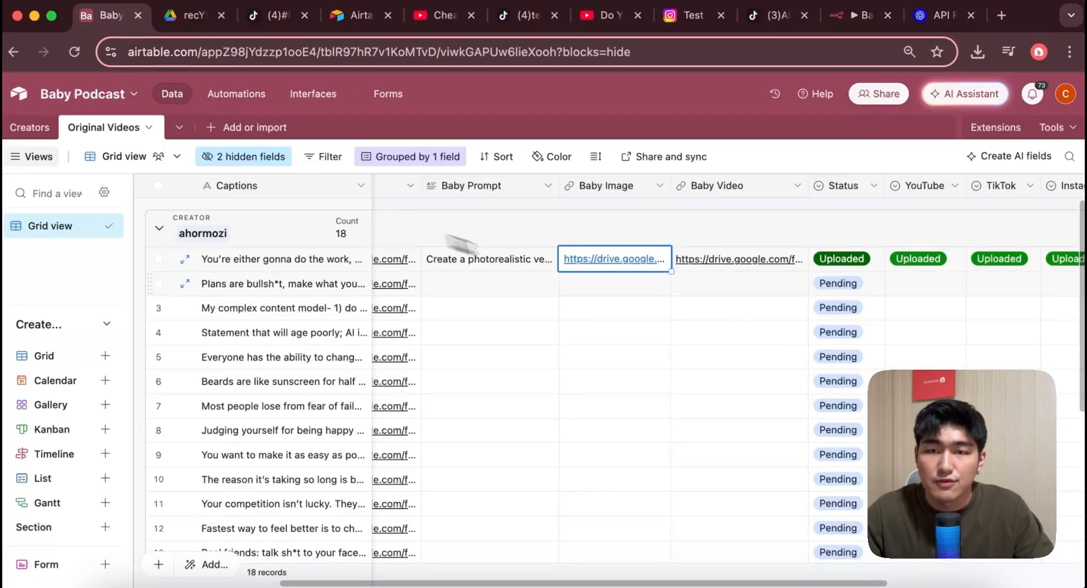
click(618, 261)
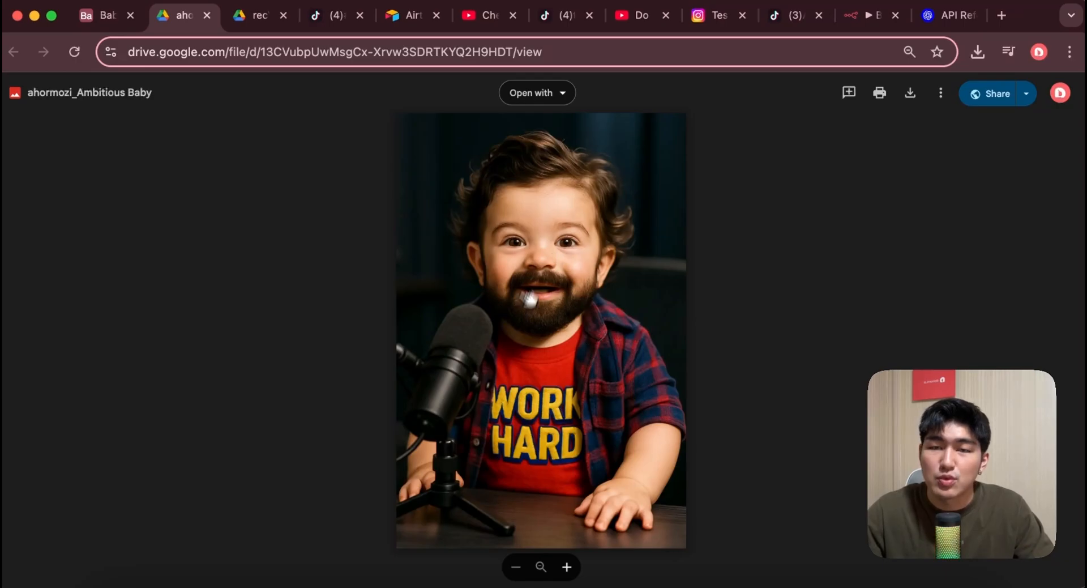
click(207, 15)
click(797, 19)
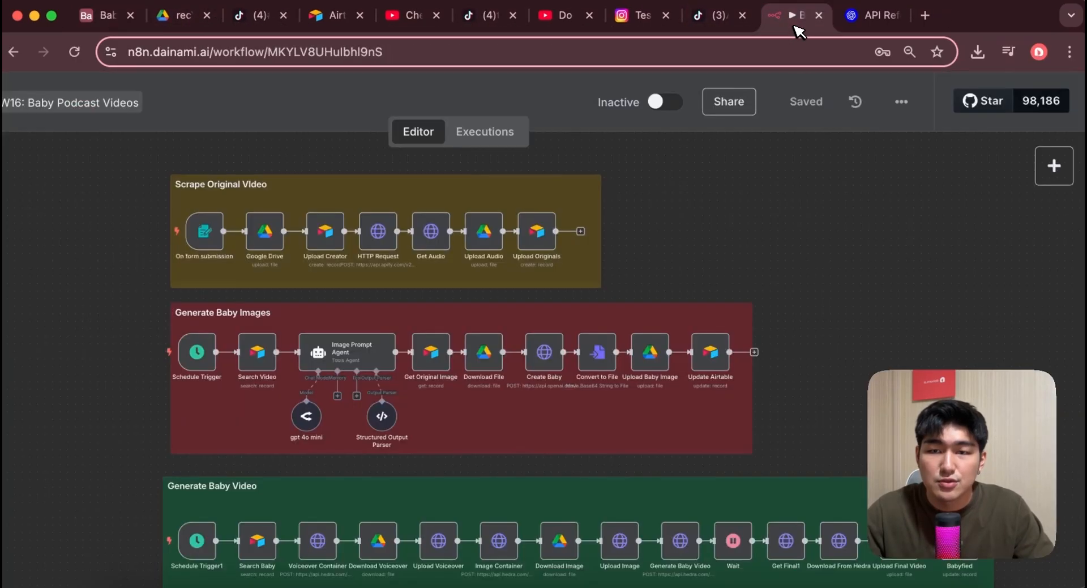
- Review the first record's Status, YouTube, TikTok and Instagram columns in Airtable and revisit the published TikTok post
drag(813, 259, 805, 147)
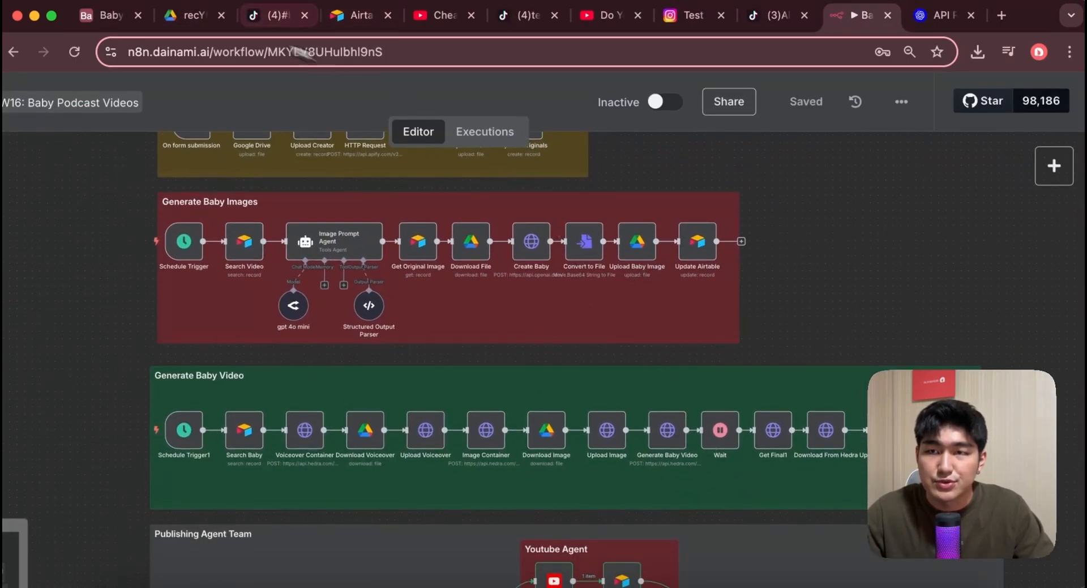
click(192, 15)
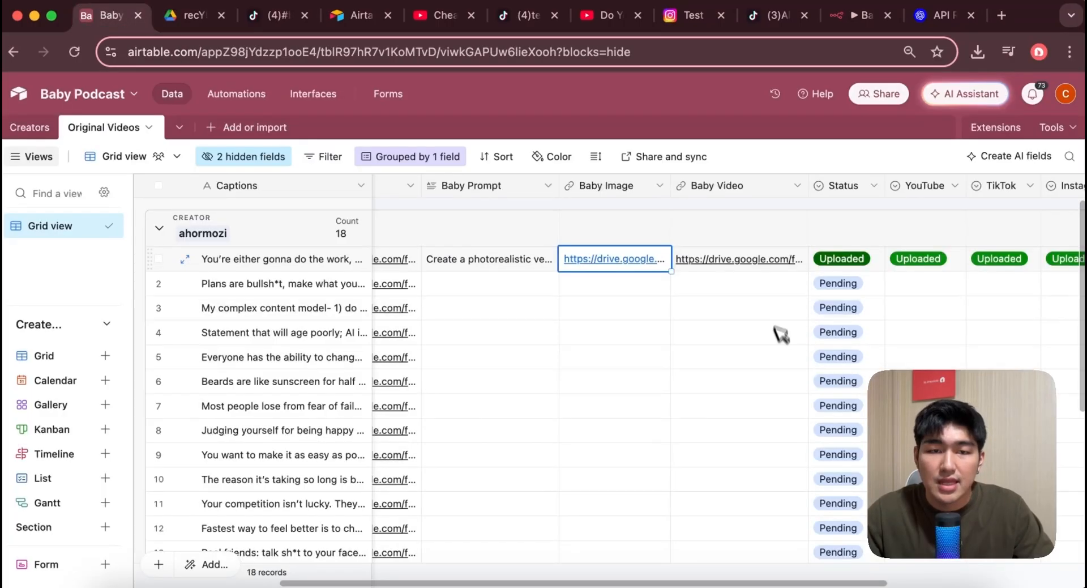
click(102, 15)
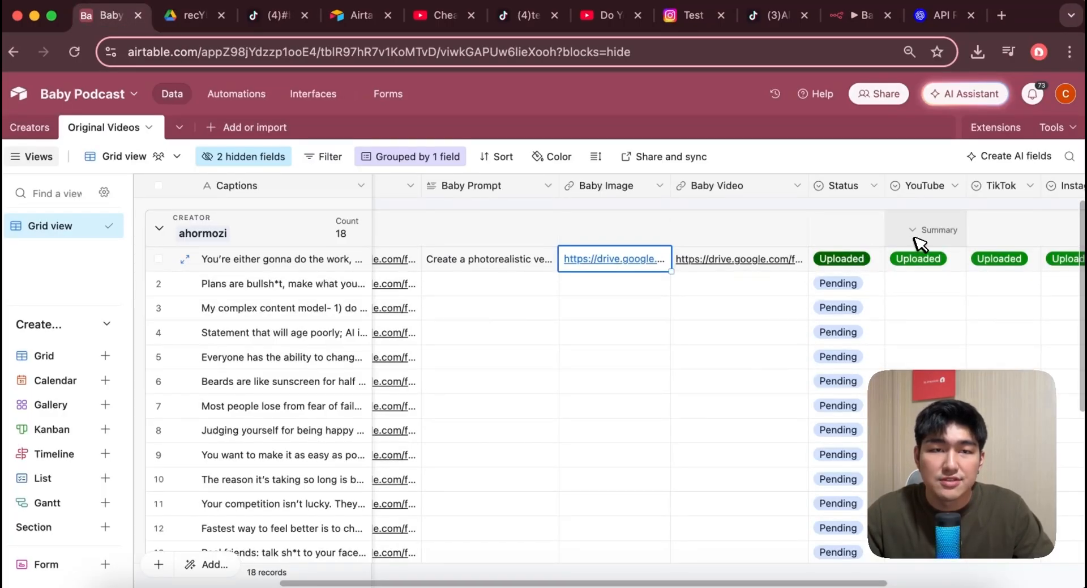
drag(655, 583, 734, 572)
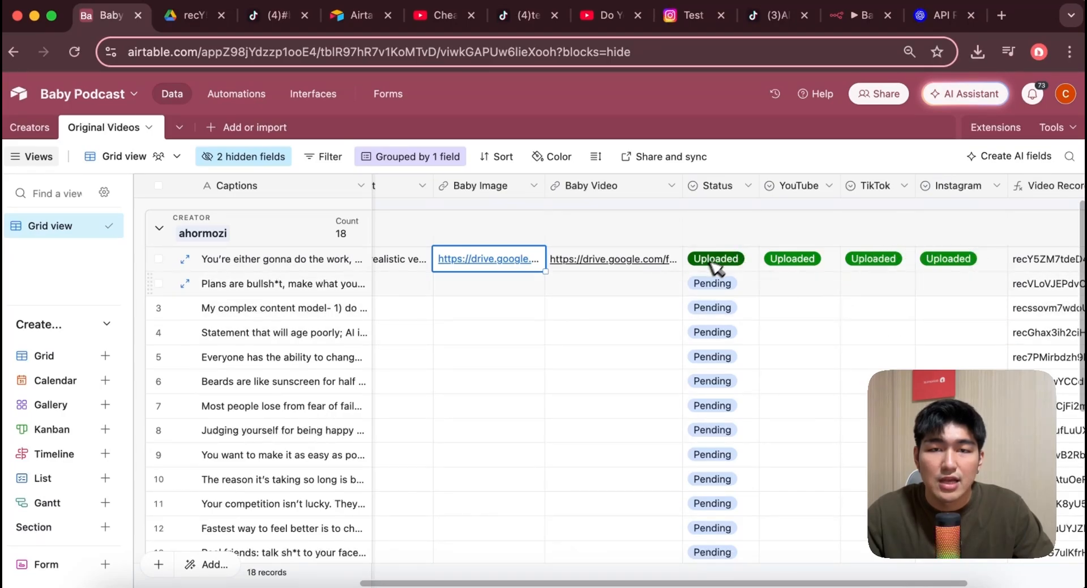
click(522, 18)
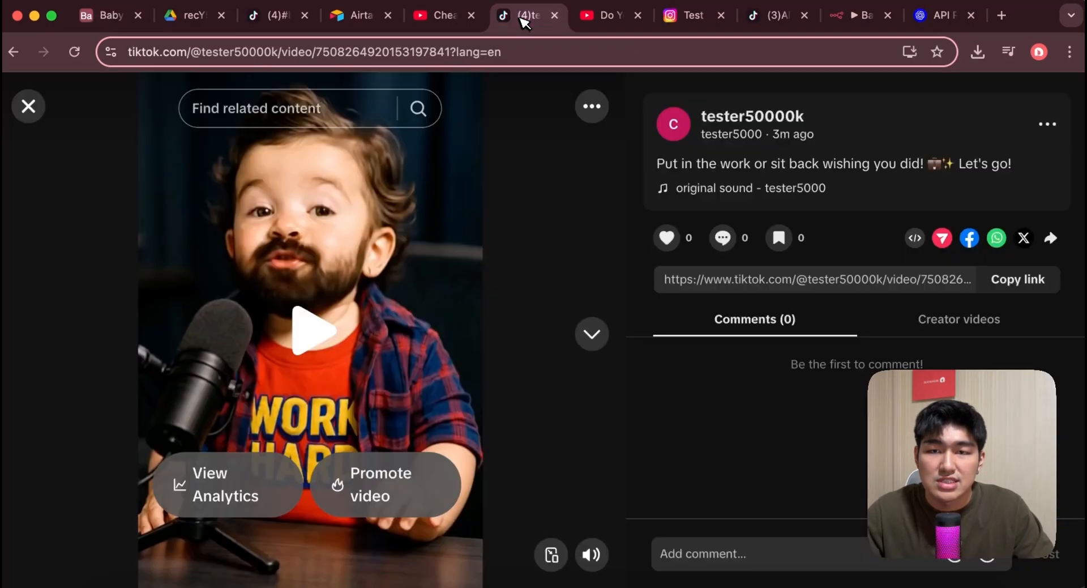
- View the published YouTube Short and Instagram post of the baby video, ending back at the n8n workflow
click(621, 22)
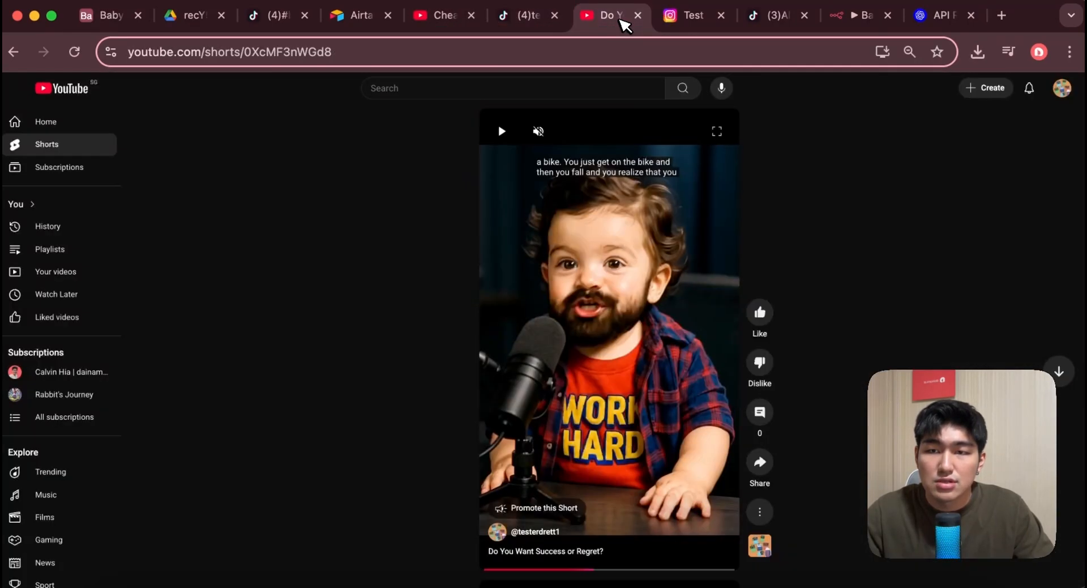
click(686, 29)
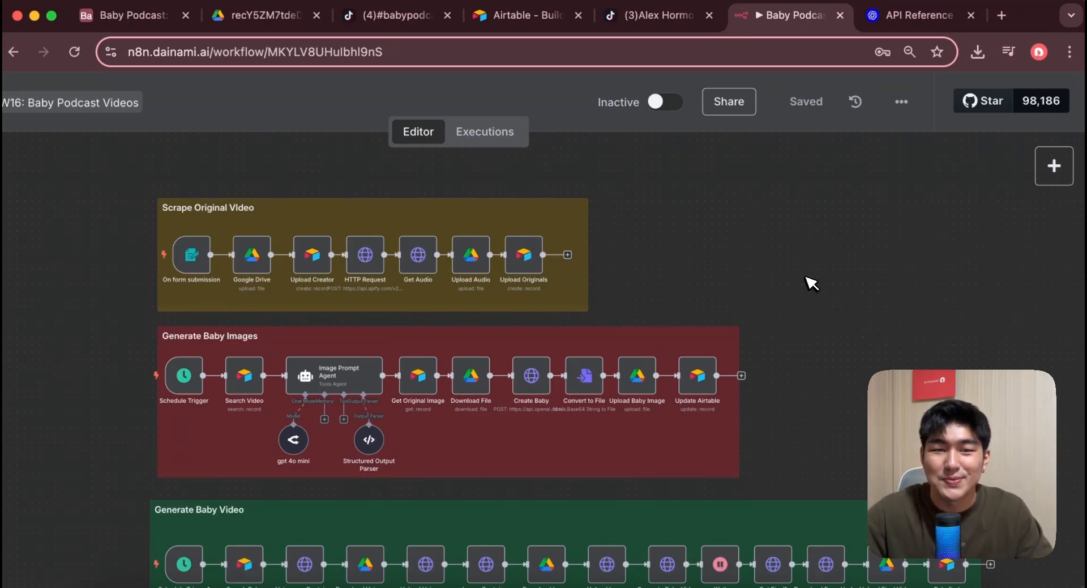
scroll(787, 288, left, 1)
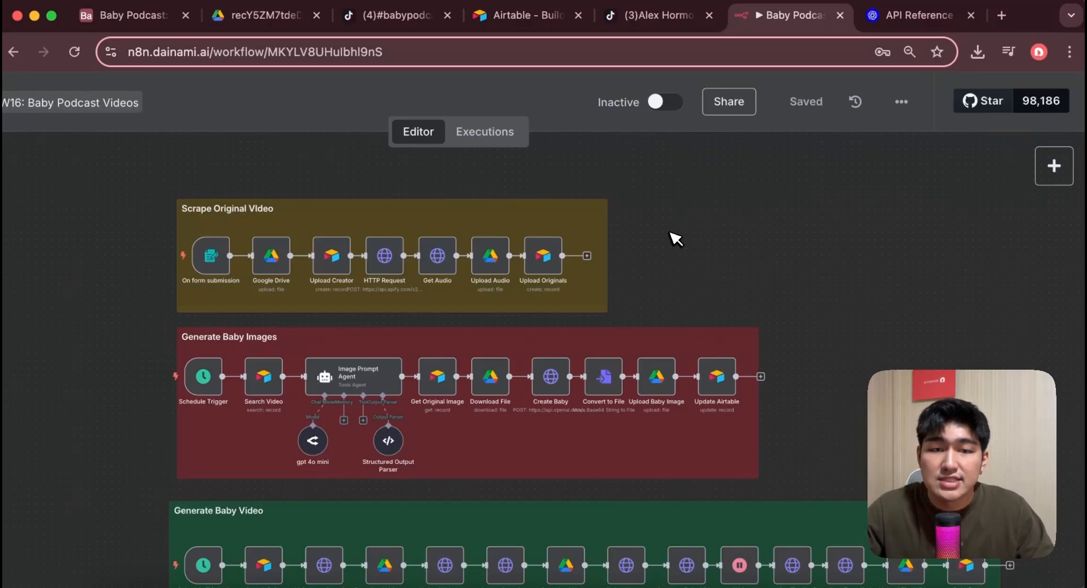
- Switch to the Baby Podcast base in Airtable and review the Username field in the Creators table
click(124, 21)
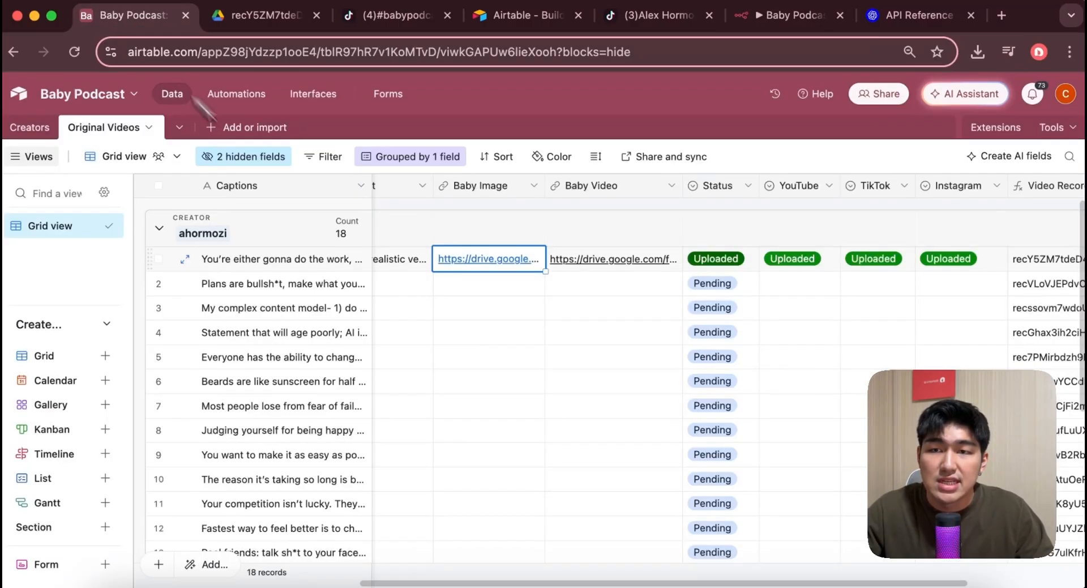
click(492, 354)
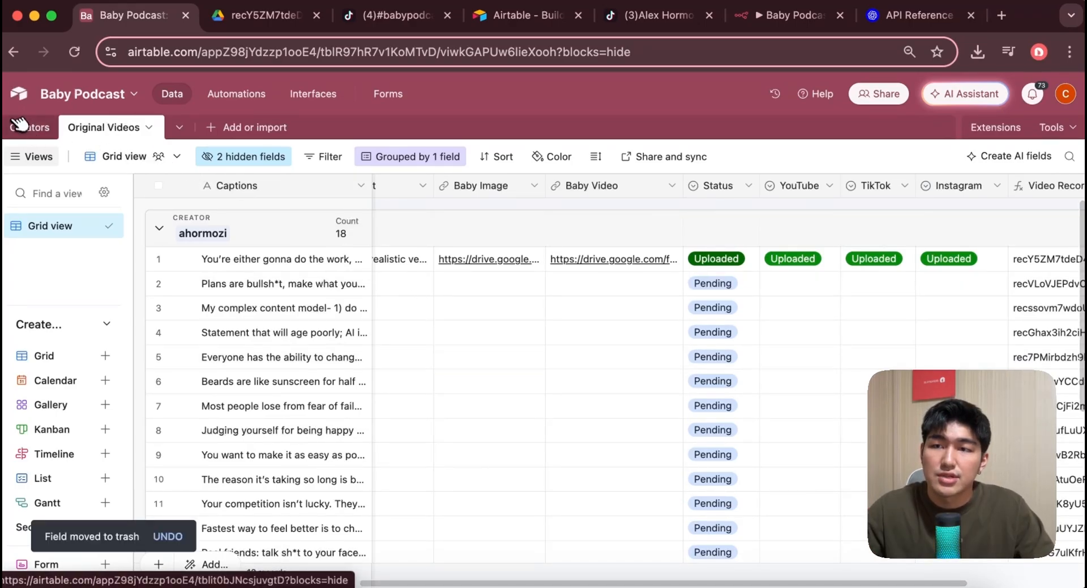
click(25, 131)
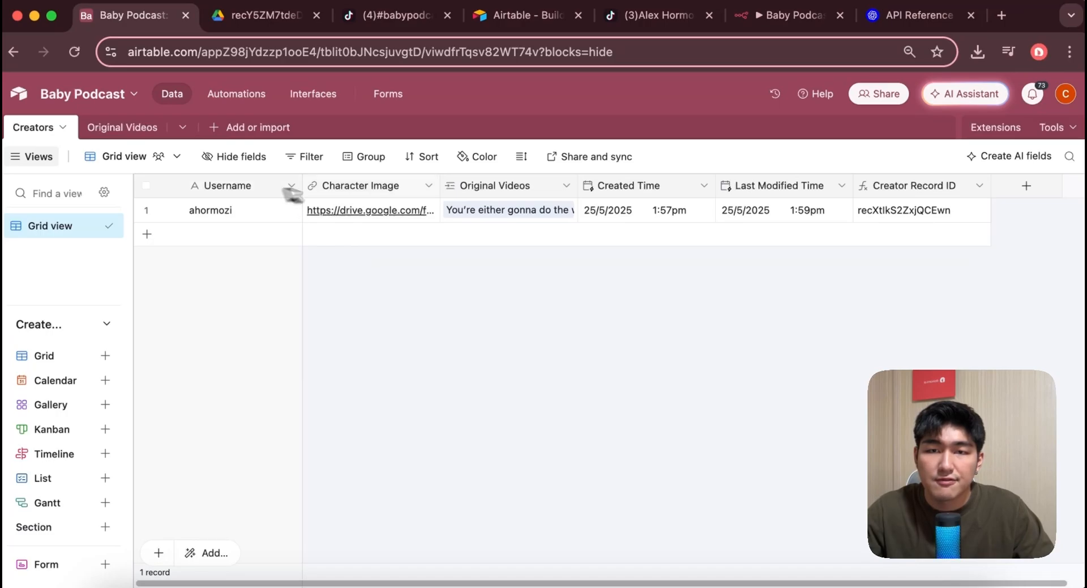
double_click(242, 189)
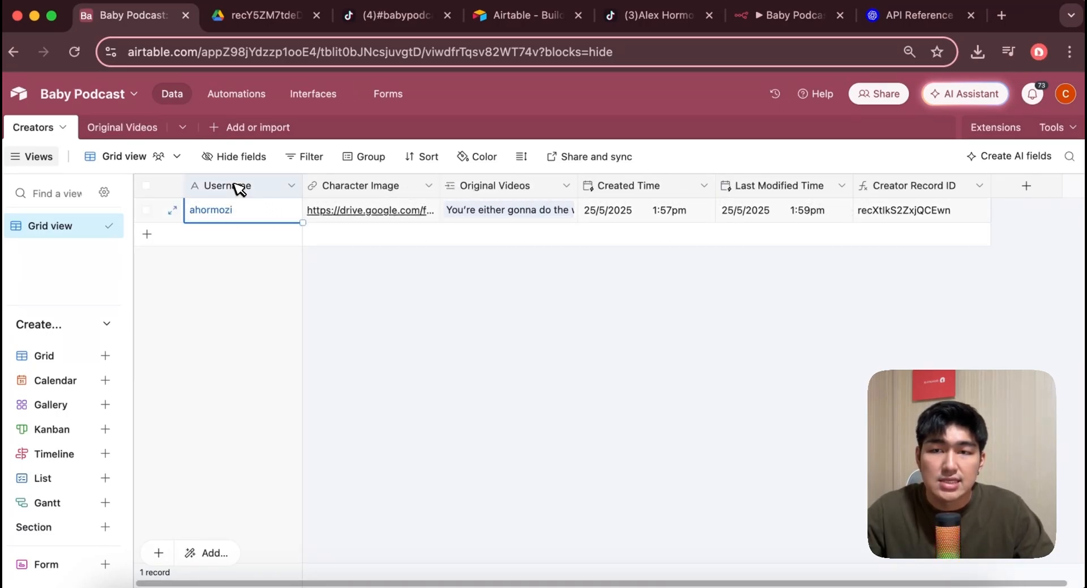
click(596, 313)
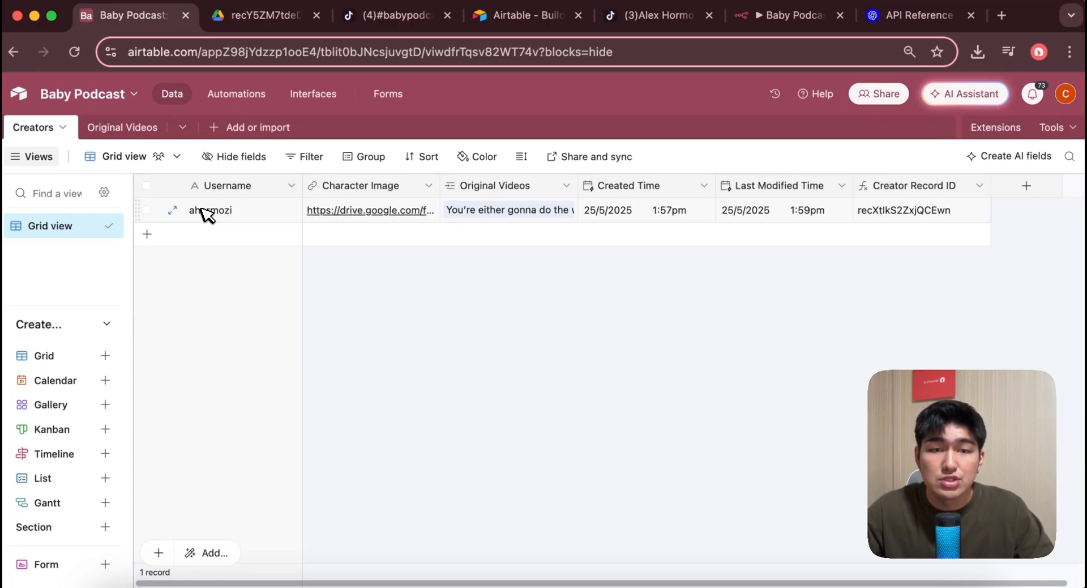
- Compare the creator's username with the ahormozi TikTok profile and view the Character Image linked in the Creators table
click(657, 16)
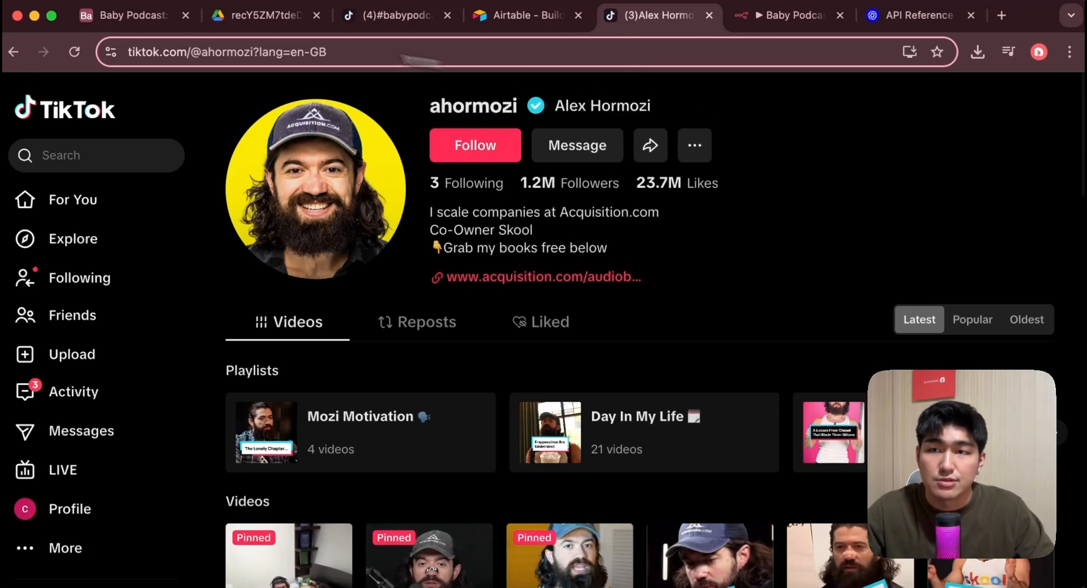
click(142, 15)
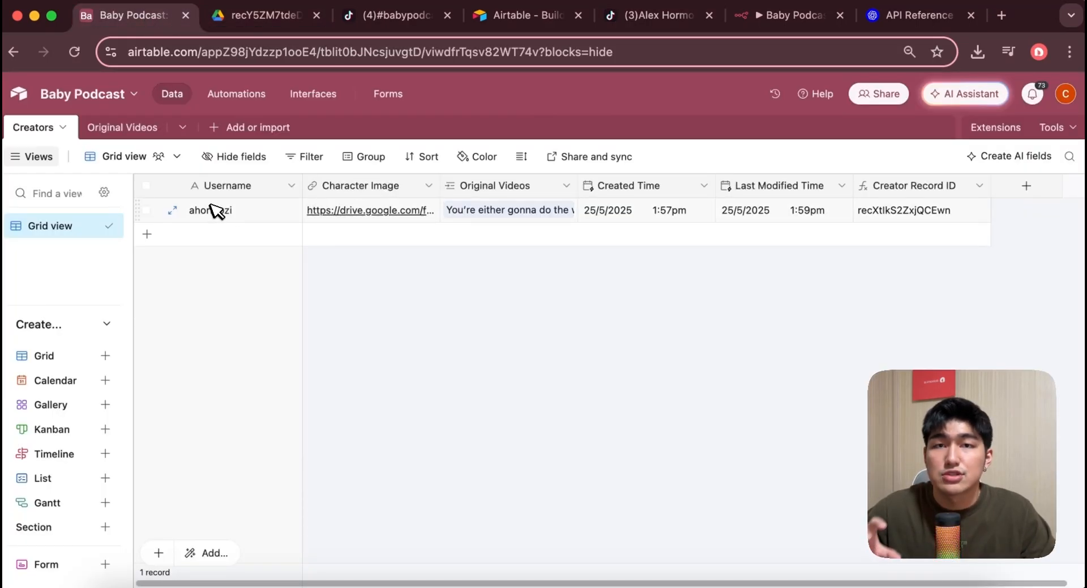
click(659, 15)
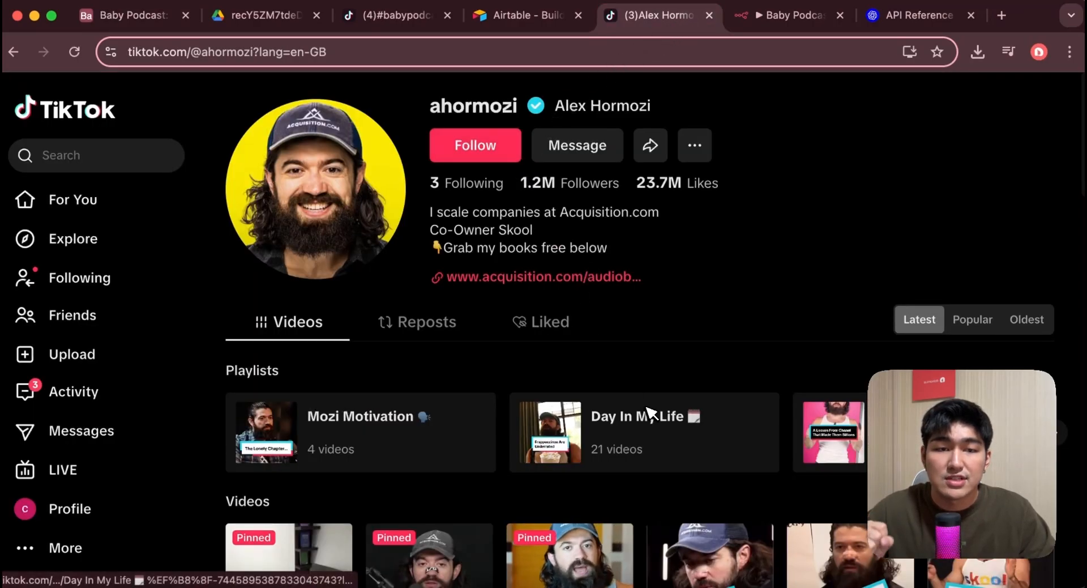
click(126, 15)
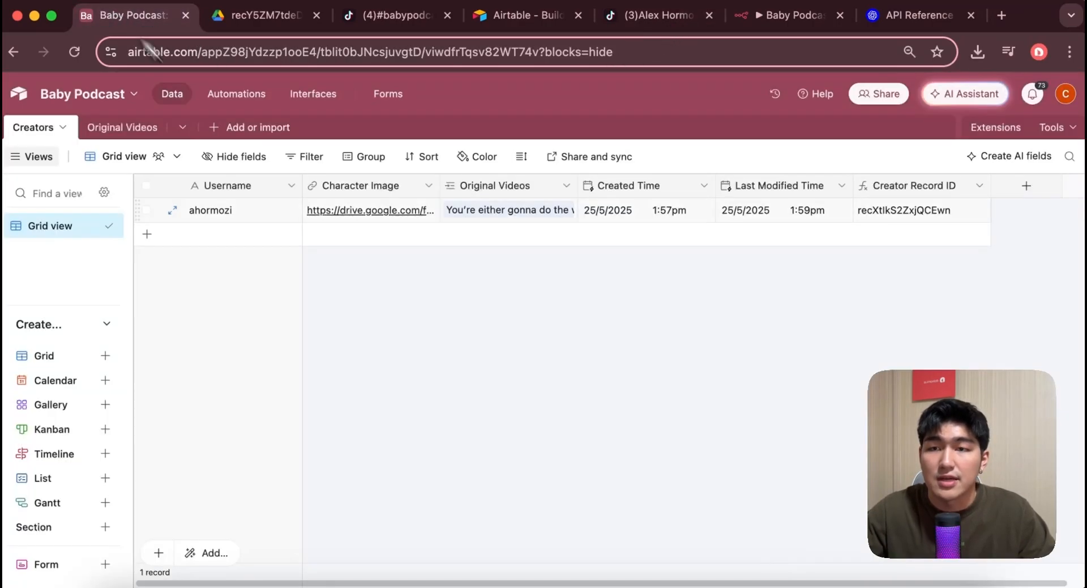
click(369, 214)
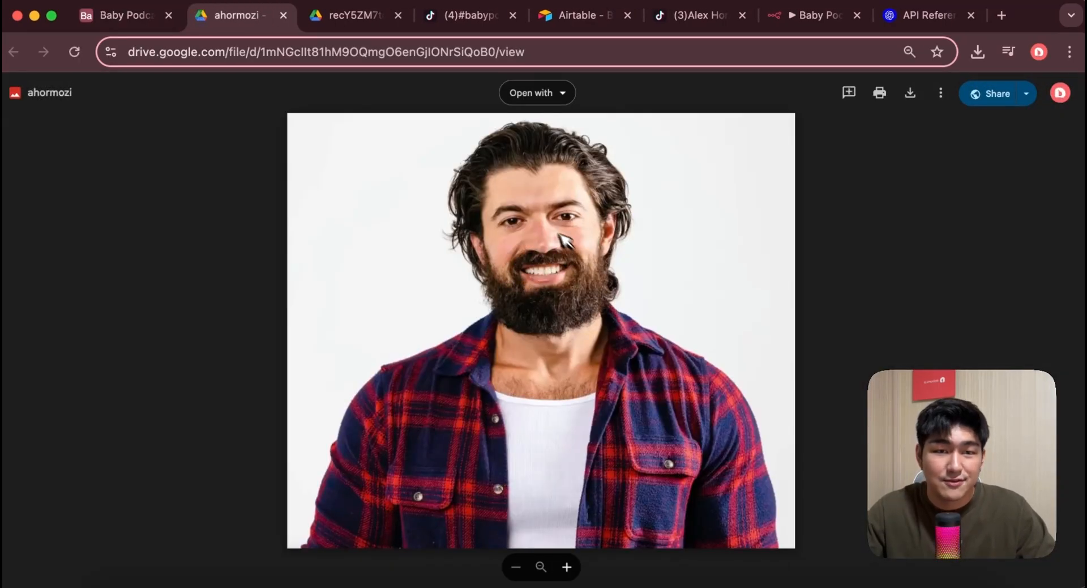
click(283, 15)
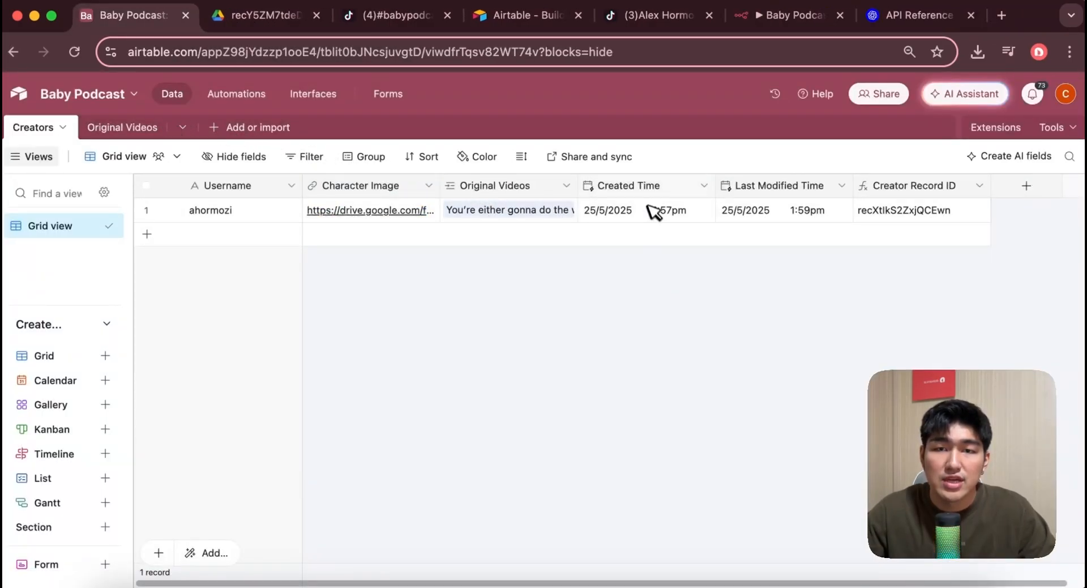
- Inspect the field settings of Created Time, Last Modified Time and Creator Record ID without changing them
double_click(644, 188)
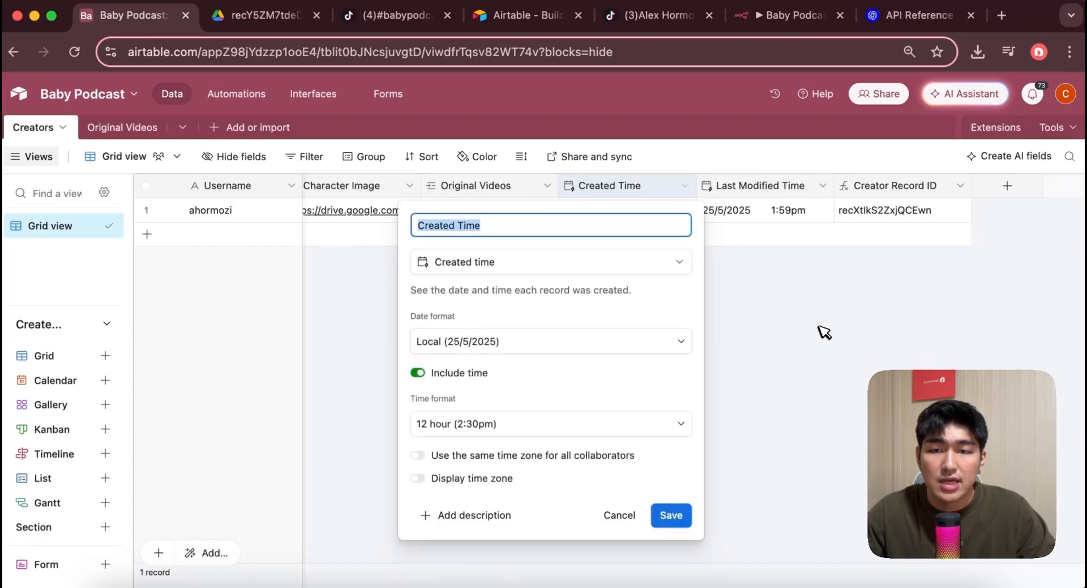
click(826, 330)
double_click(788, 187)
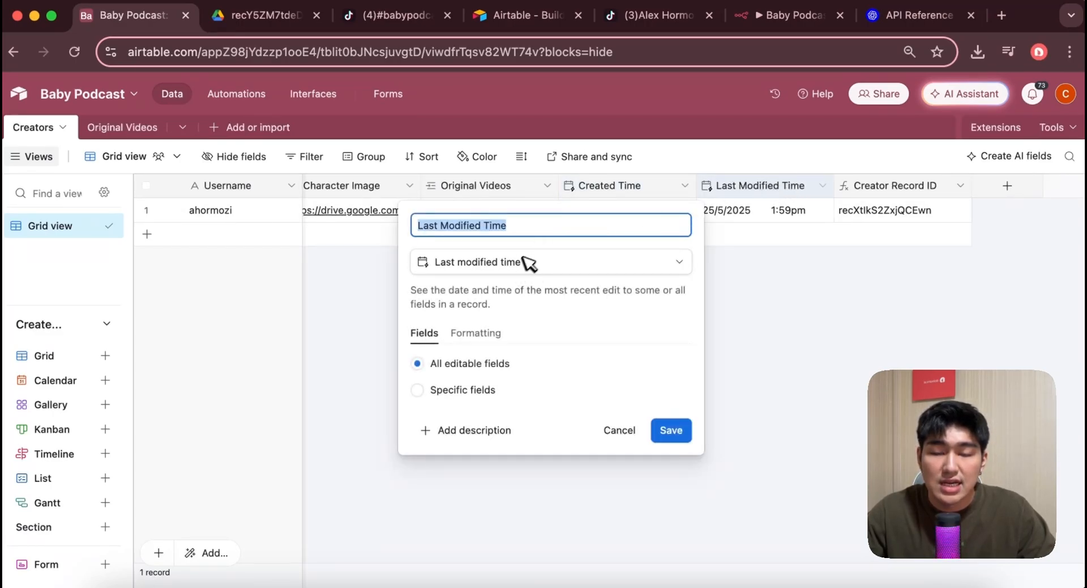
click(793, 295)
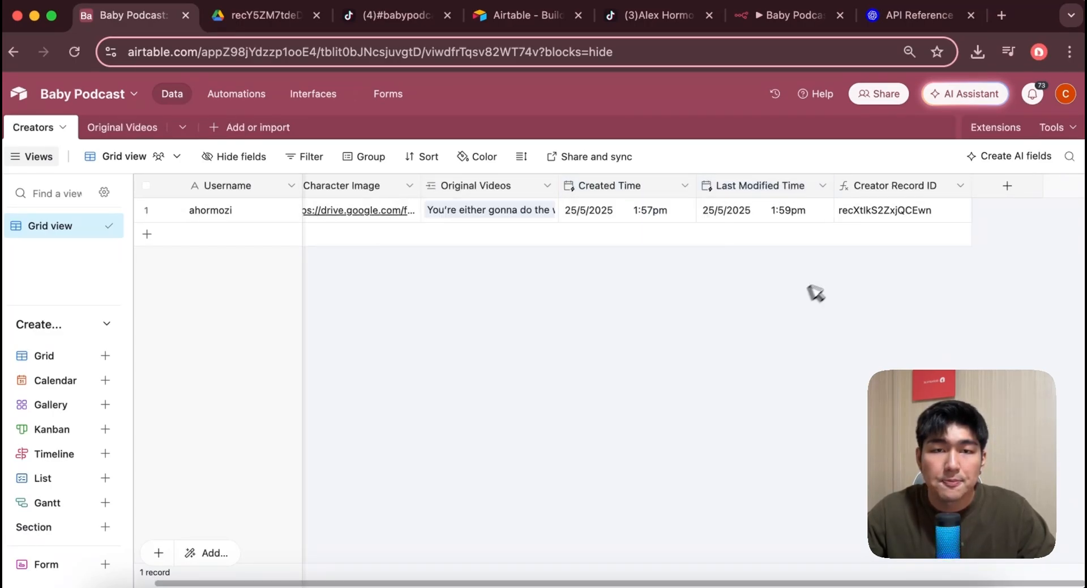
double_click(914, 186)
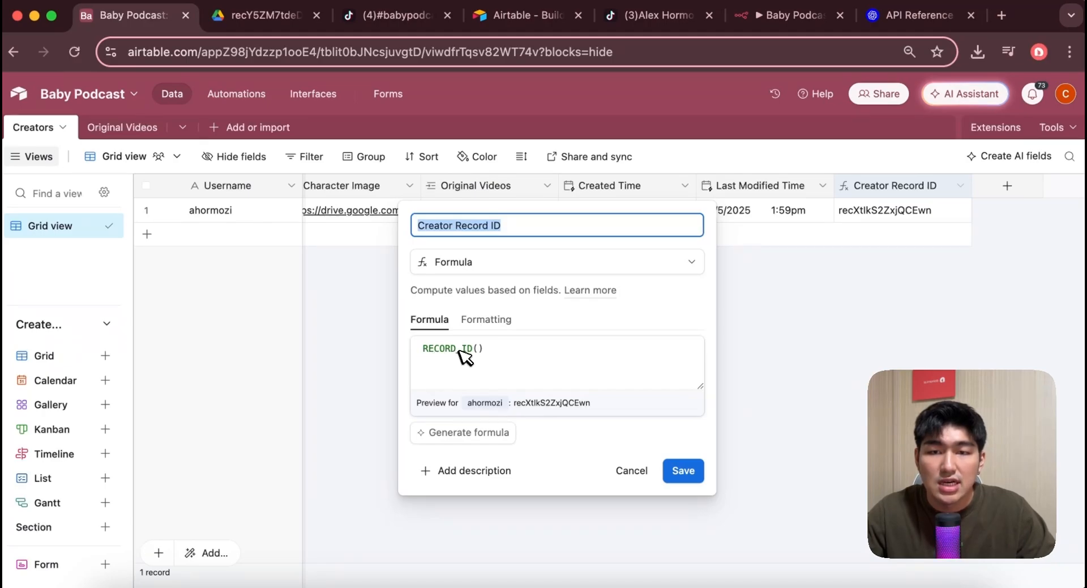
click(809, 337)
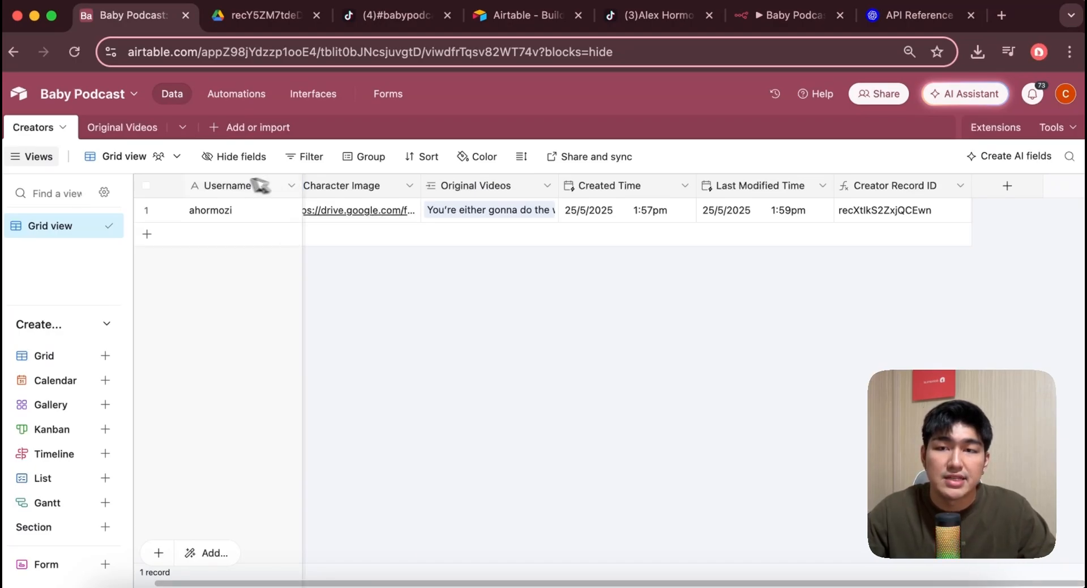
- Review the Original Videos table against the first pinned video on the ahormozi TikTok profile, ending back in Airtable
click(124, 129)
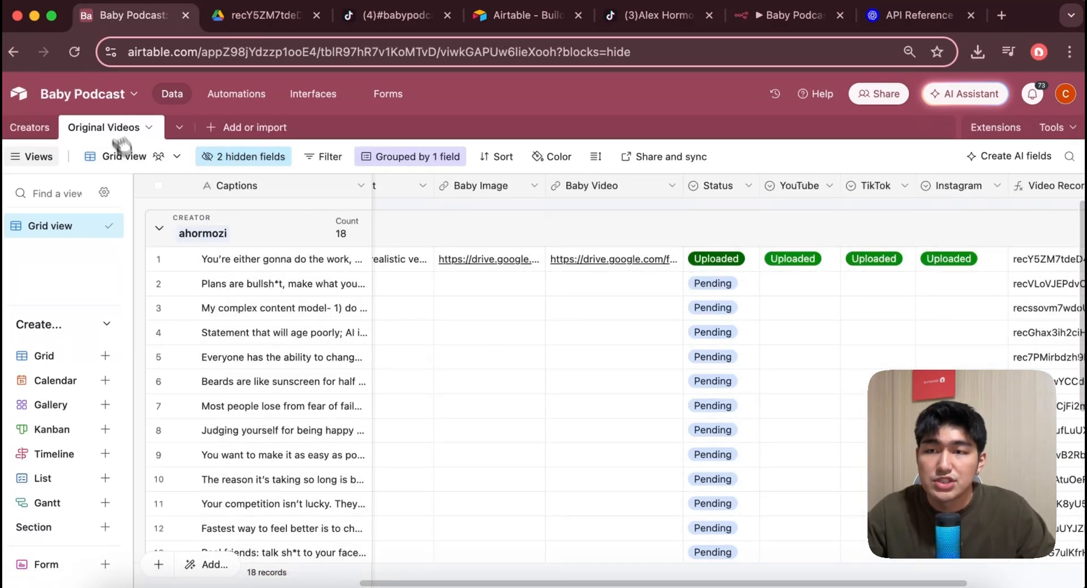
scroll(574, 575, left, 10)
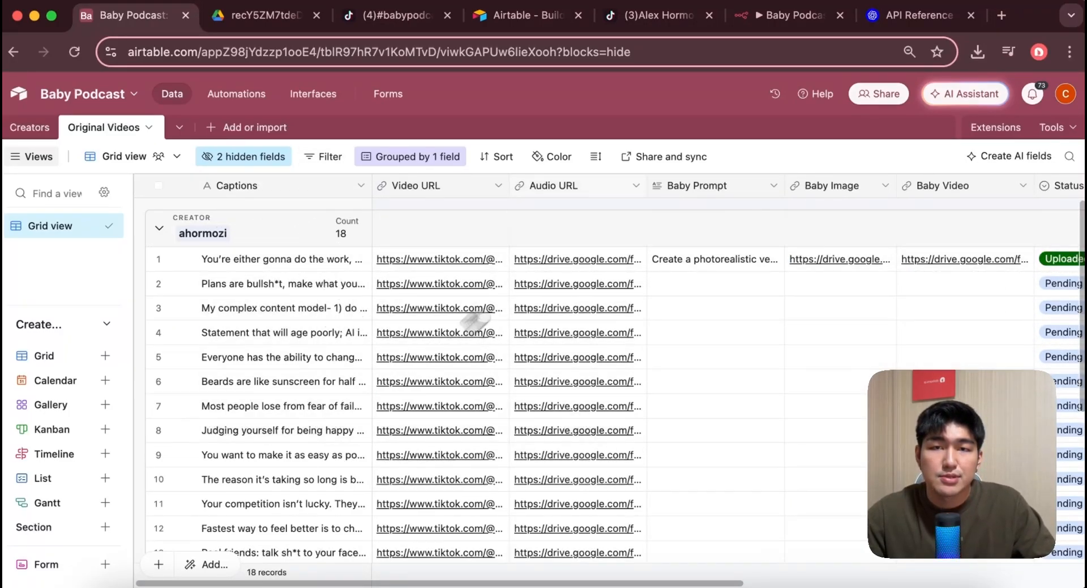
click(668, 25)
scroll(566, 271, down, 5)
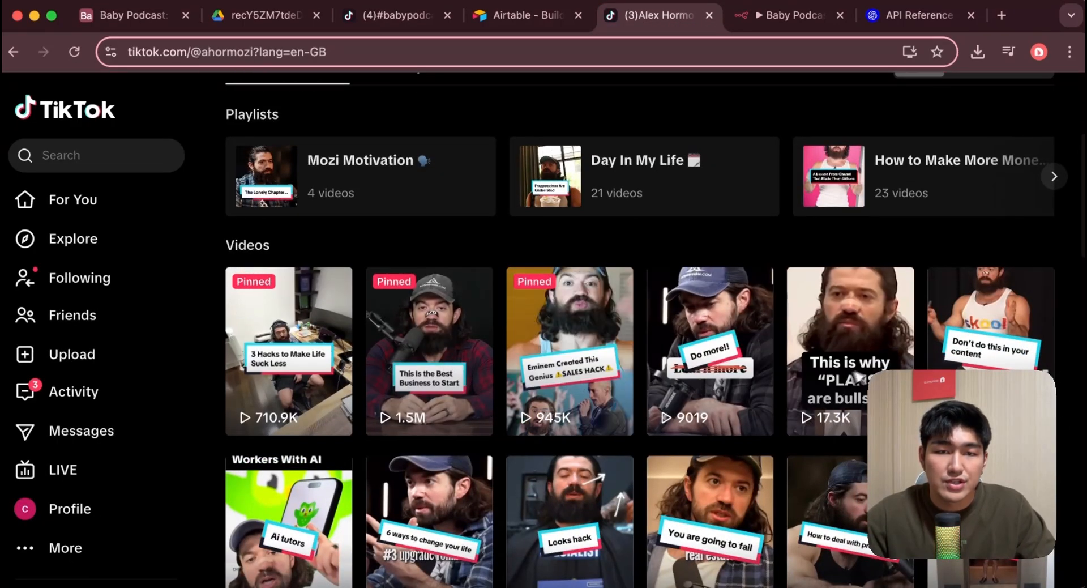
click(307, 359)
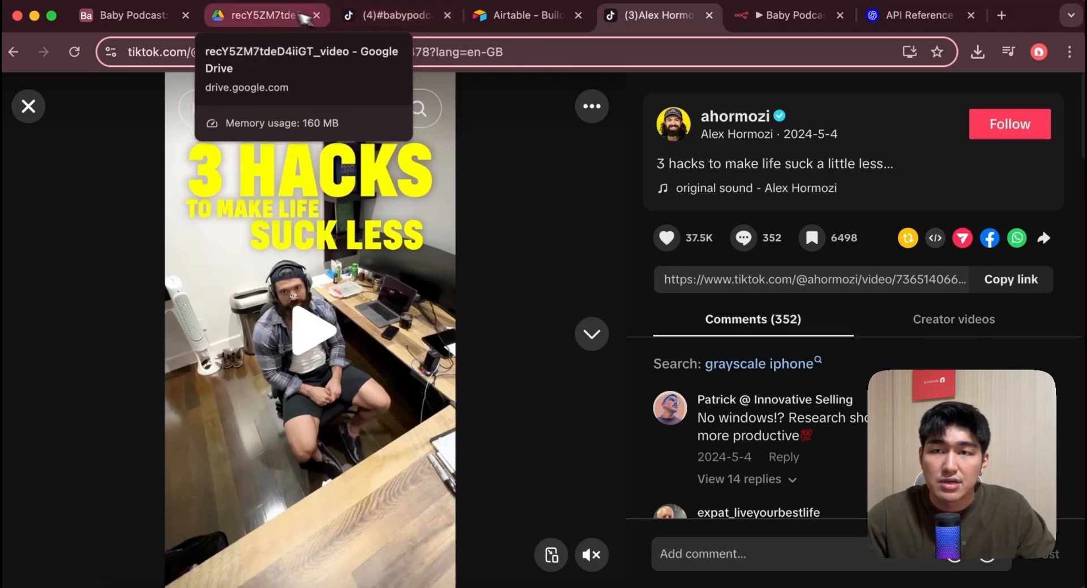
click(90, 18)
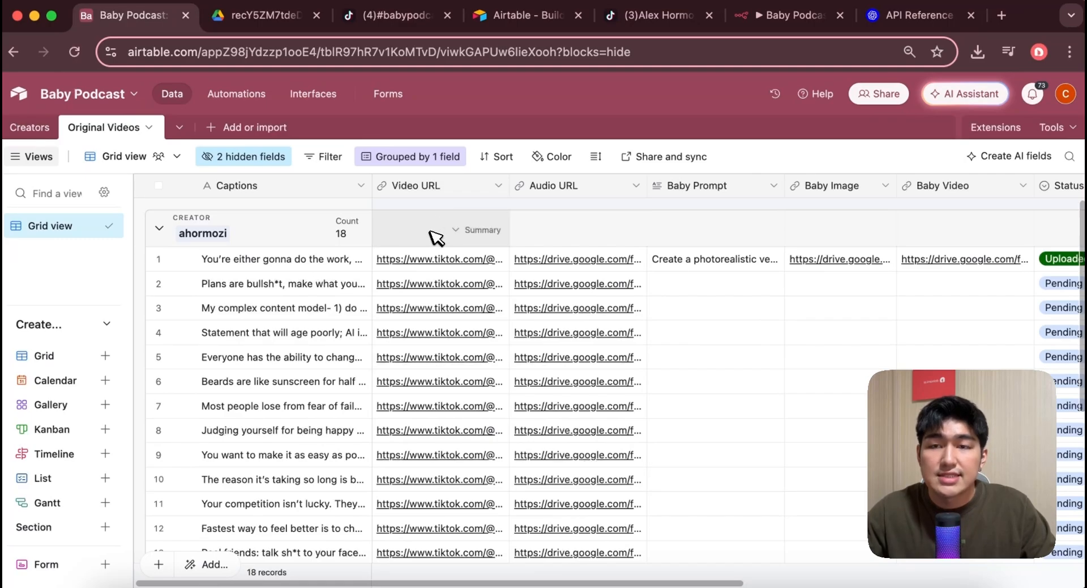
- Inspect the Video URL and Audio URL field settings and revisit the pinned TikTok video they relate to
double_click(444, 185)
click(738, 304)
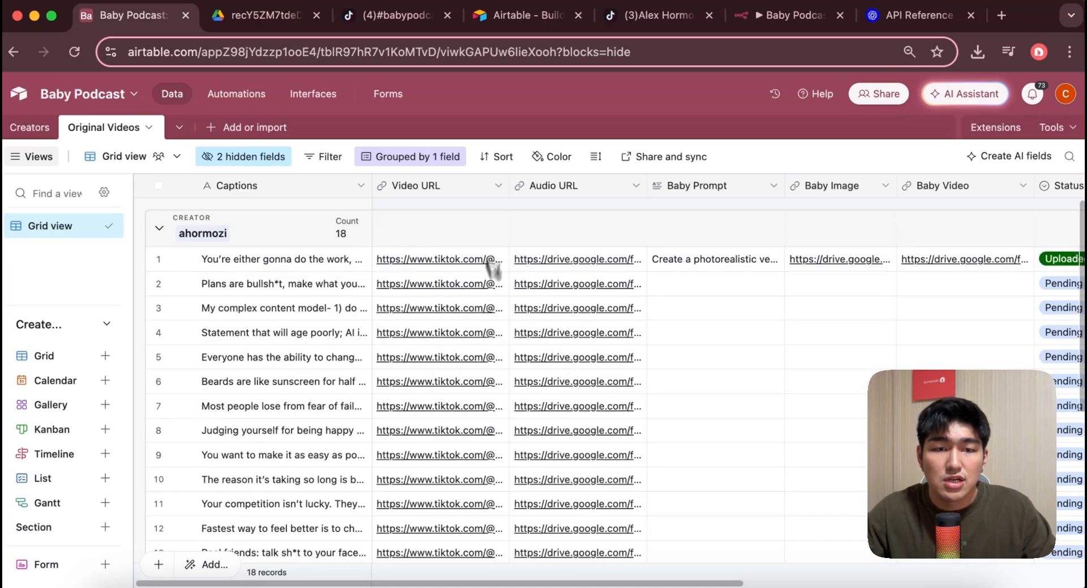
double_click(580, 186)
click(657, 341)
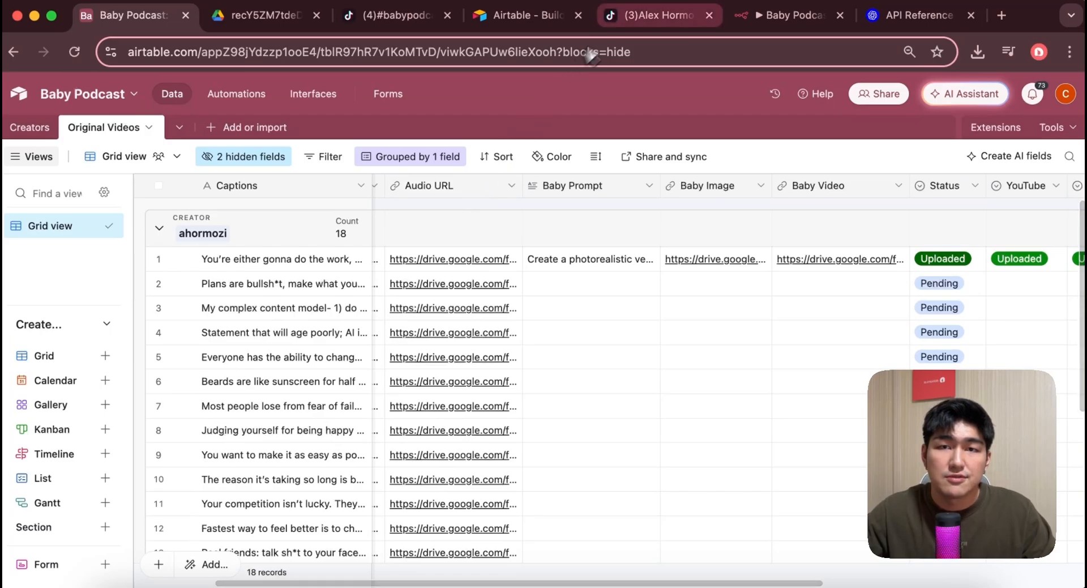
click(649, 17)
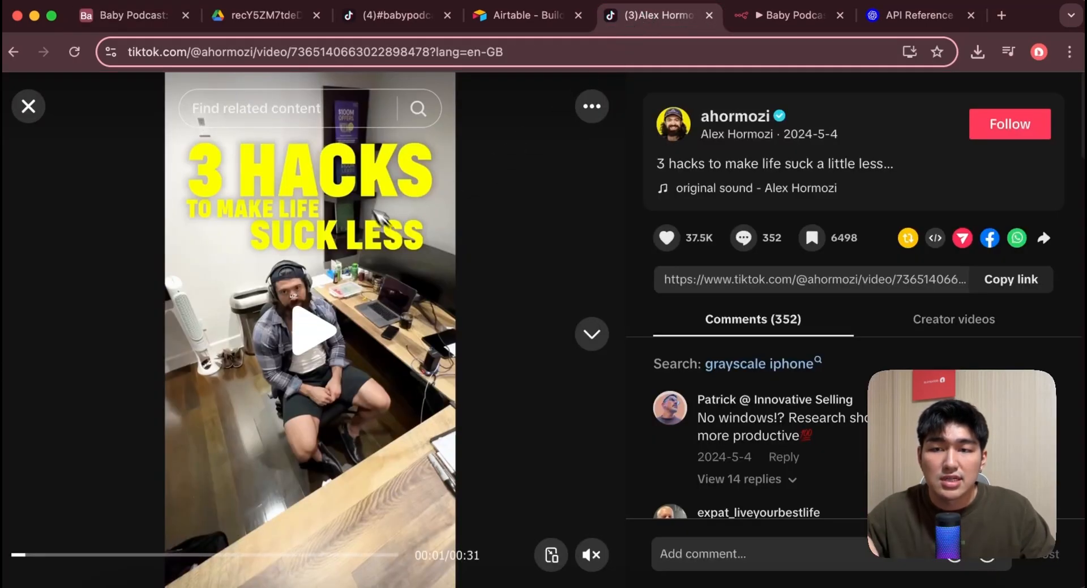
click(143, 31)
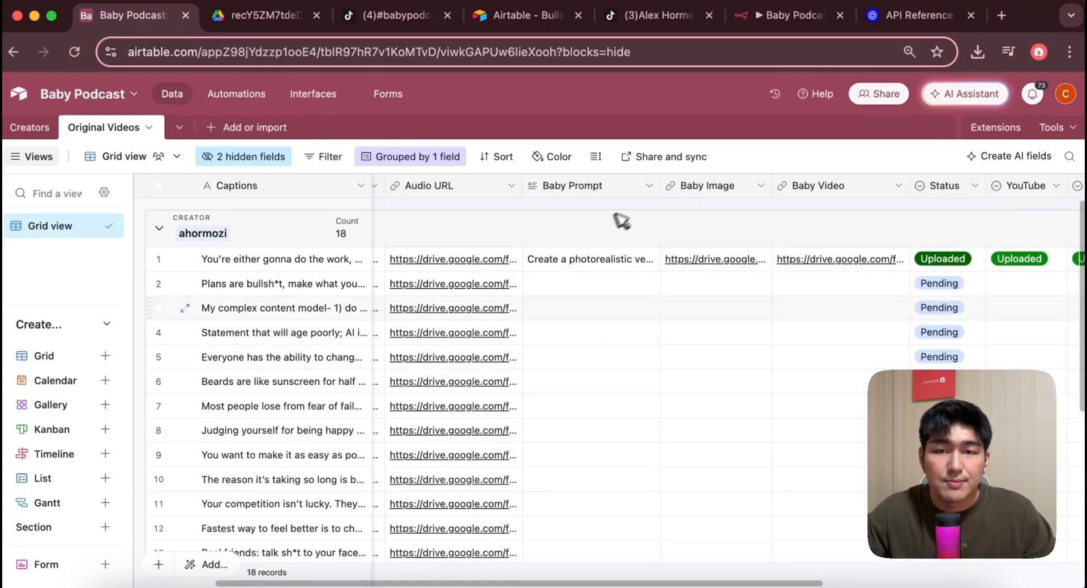
- Inspect the field settings of Baby Prompt, Baby Image and Baby Video in the Original Videos table
double_click(595, 192)
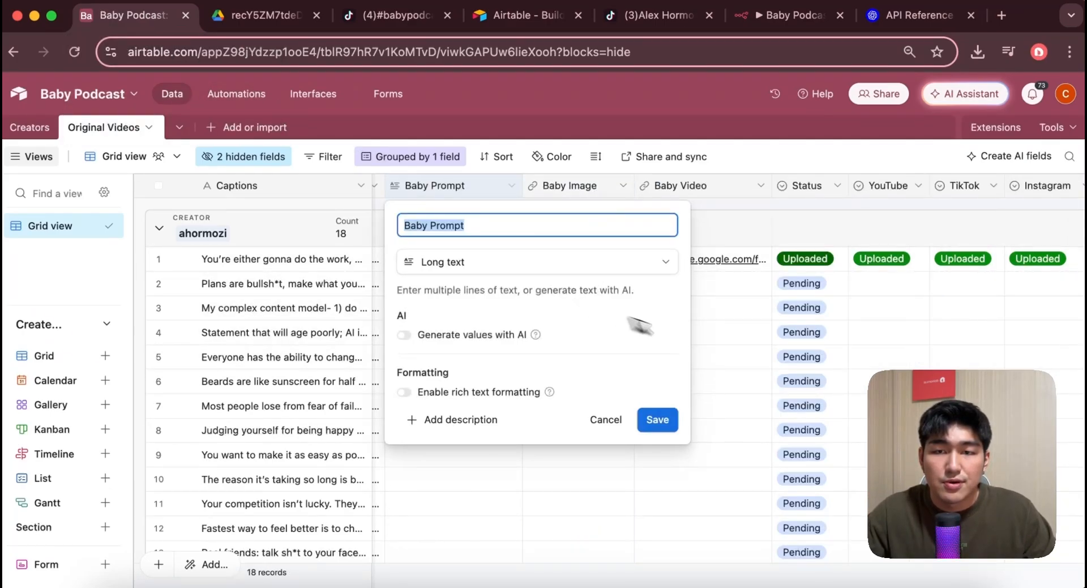
click(724, 345)
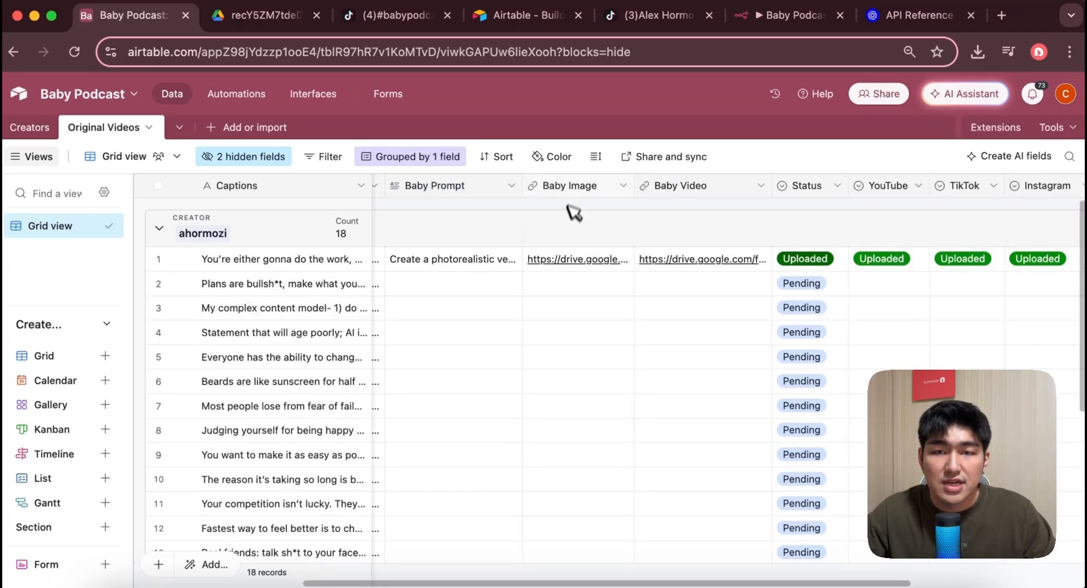
double_click(573, 187)
click(535, 441)
double_click(552, 189)
click(457, 442)
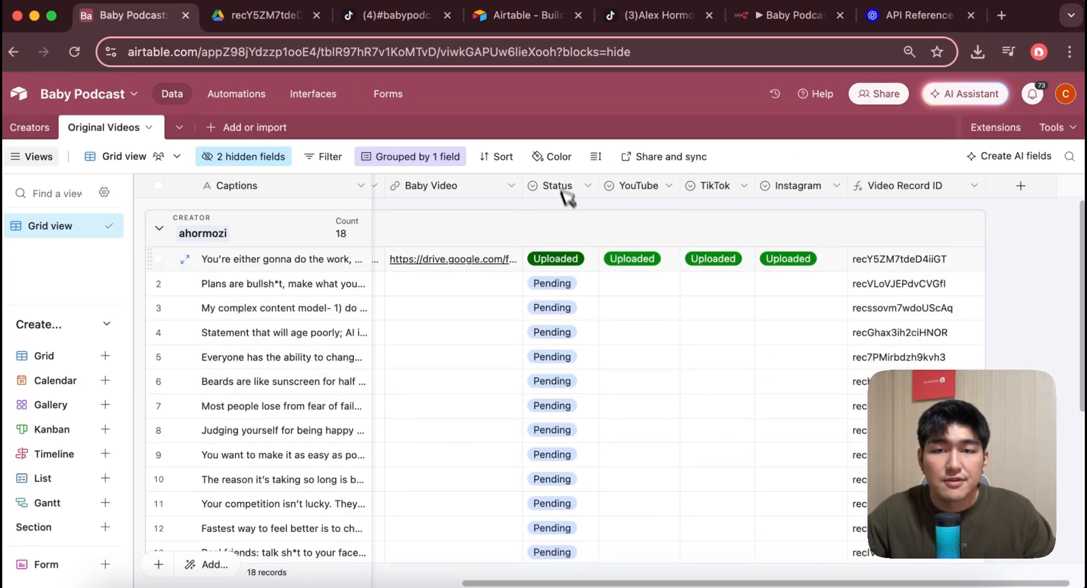
- Review the available options of the Status, YouTube, TikTok and Instagram fields for the first original video without changing them
double_click(593, 264)
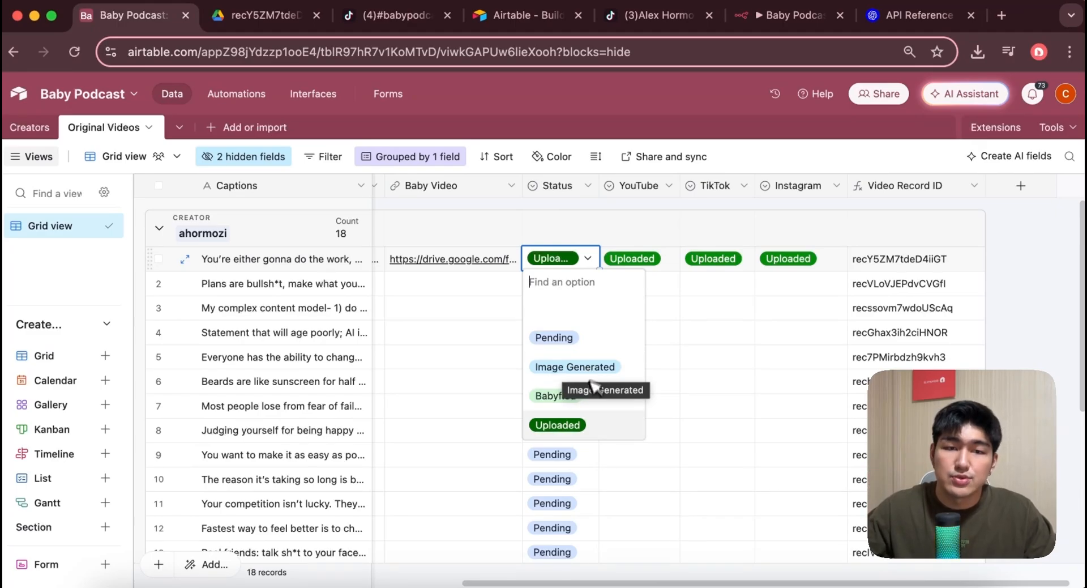
click(597, 435)
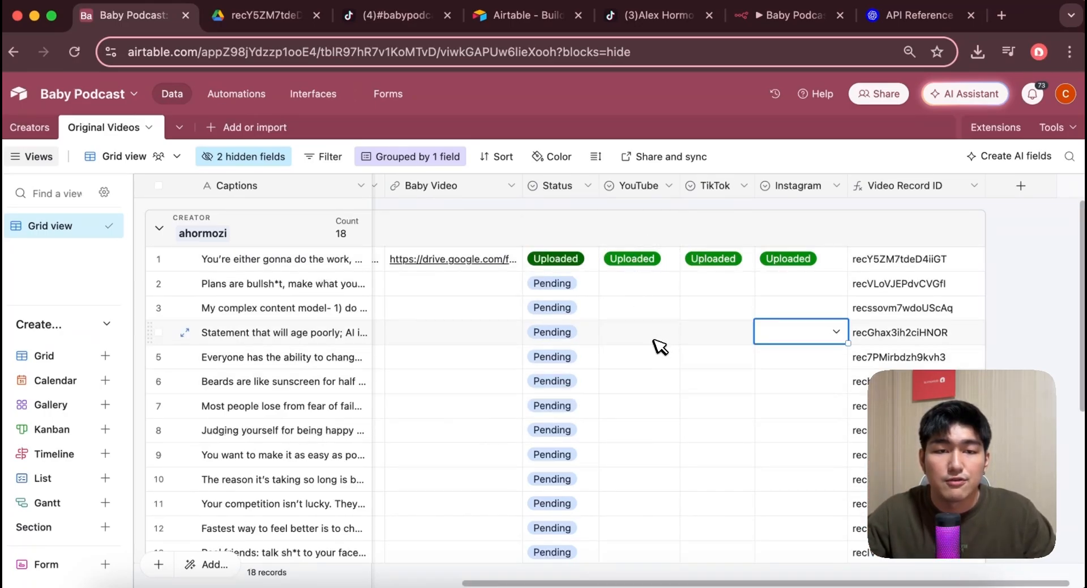
click(670, 258)
click(671, 259)
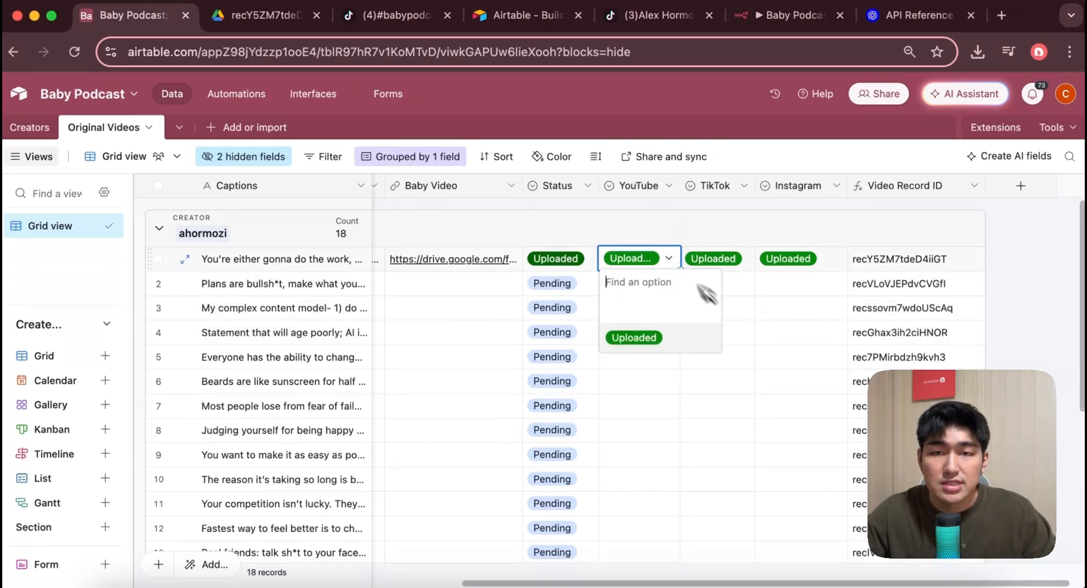
click(766, 346)
click(742, 261)
click(742, 261)
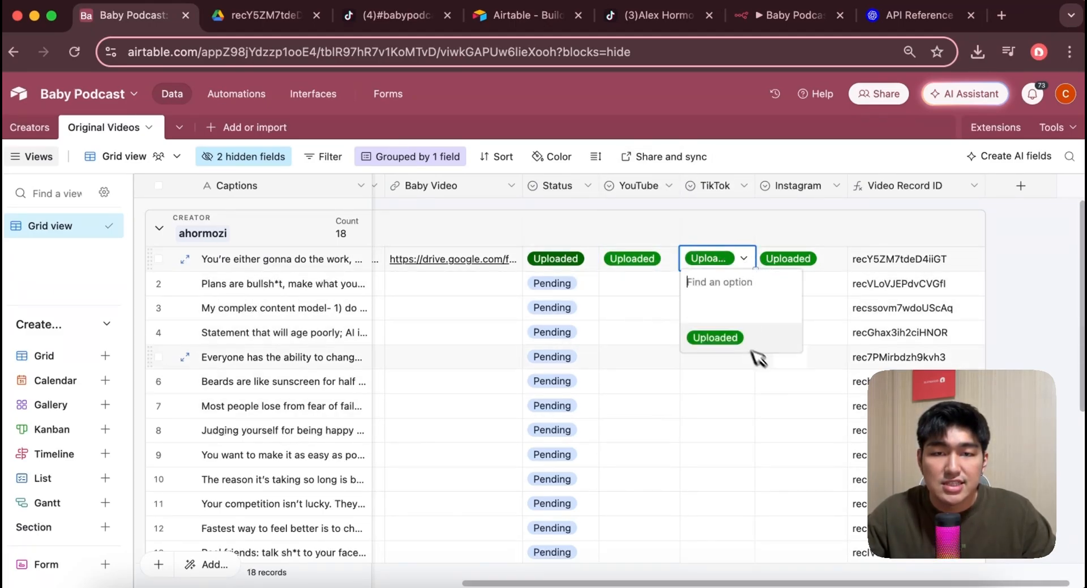
click(795, 382)
click(823, 259)
click(821, 261)
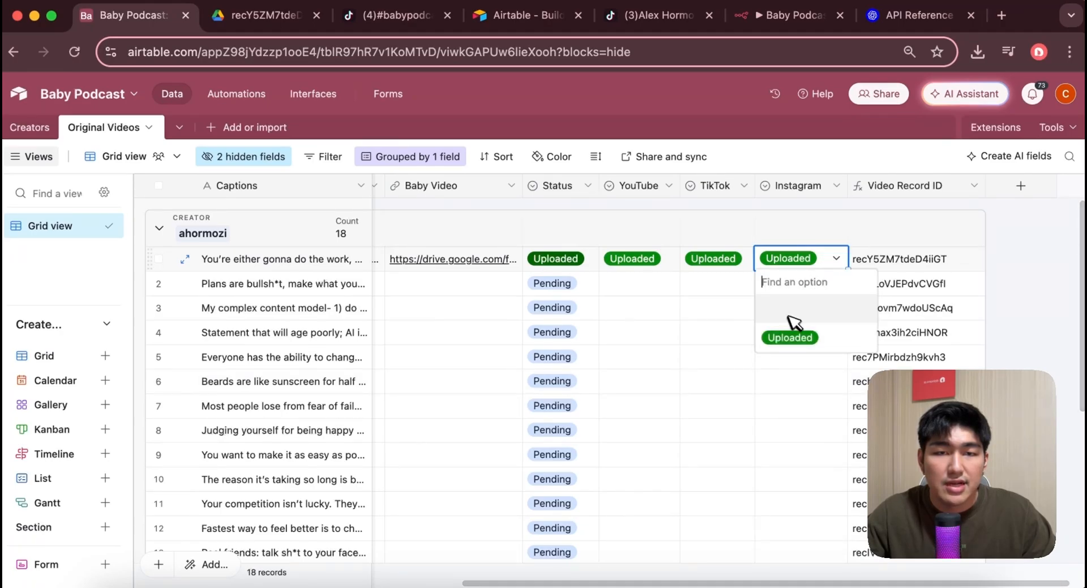
click(793, 409)
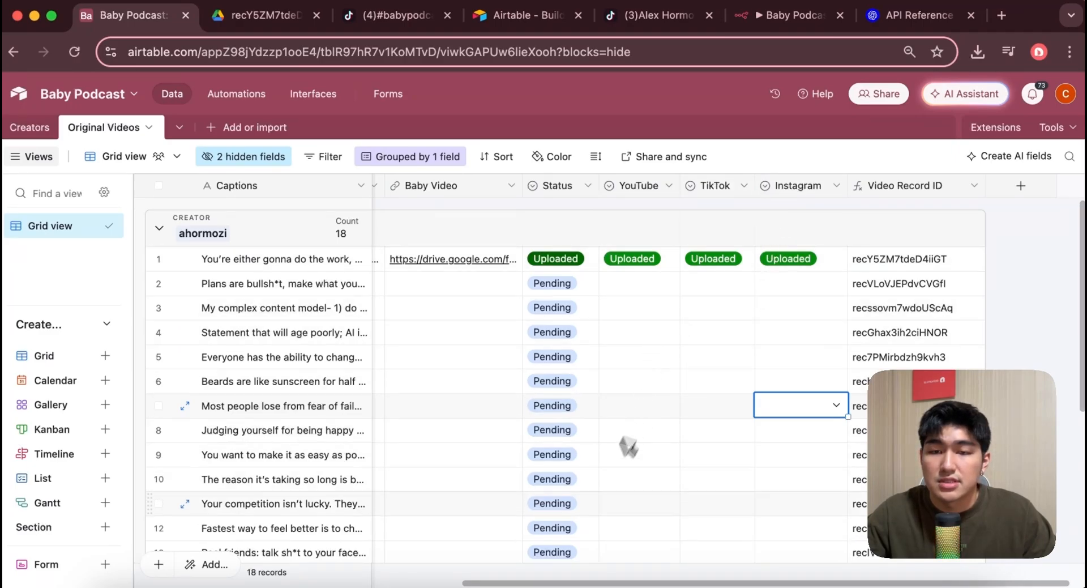
drag(585, 583, 249, 582)
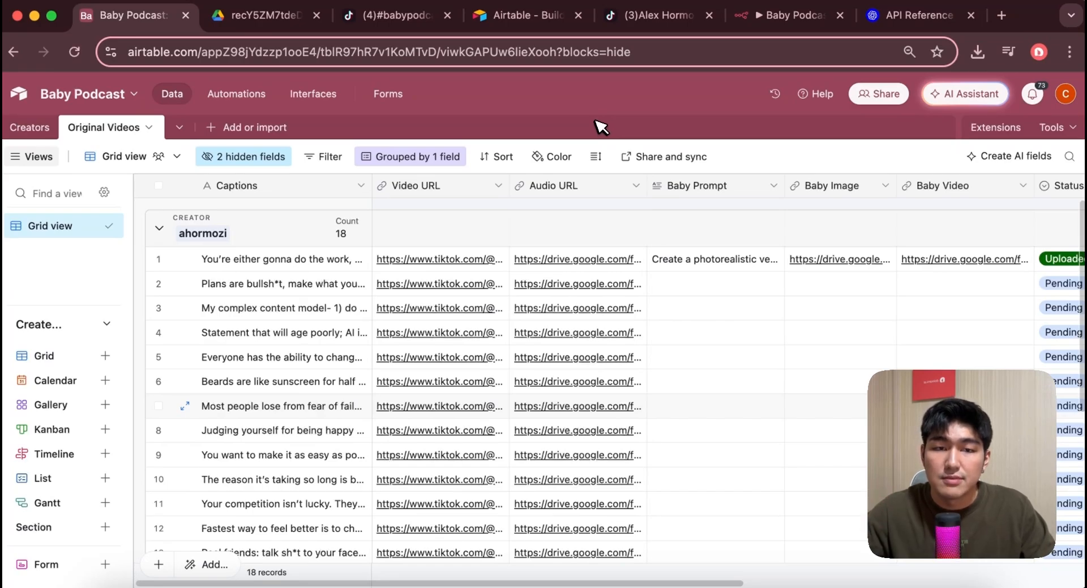
- Review the name, scopes and base access of the "n8n new base" personal access token in Airtable's Builder Hub
click(523, 16)
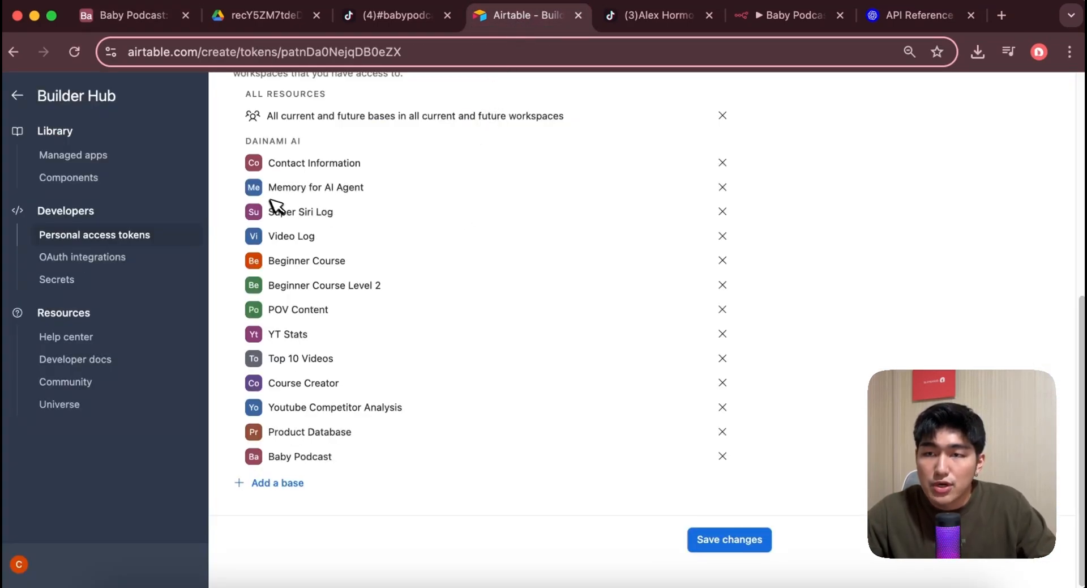
scroll(276, 207, up, 6)
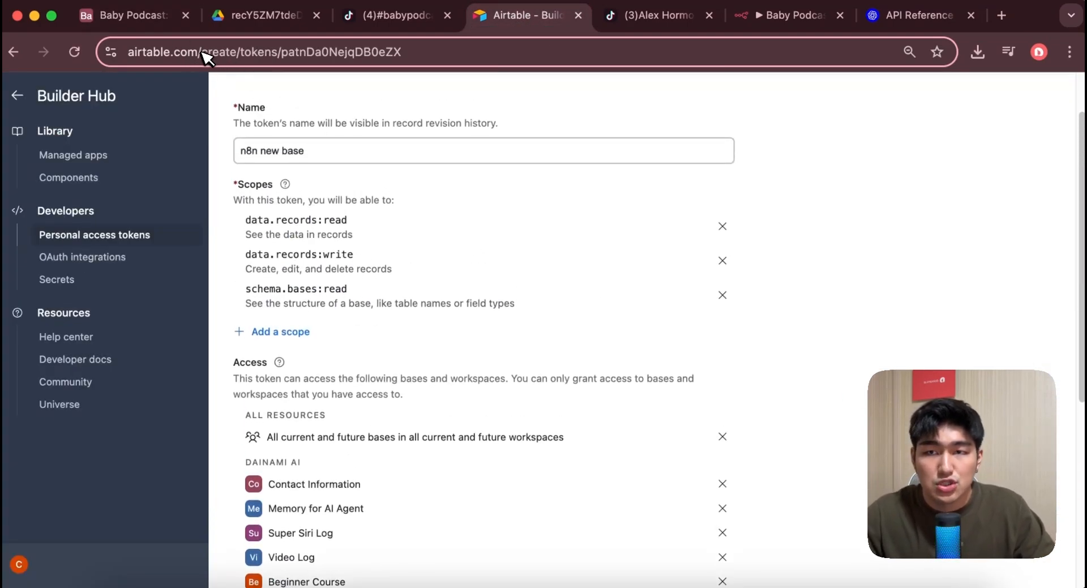
scroll(488, 284, up, 2)
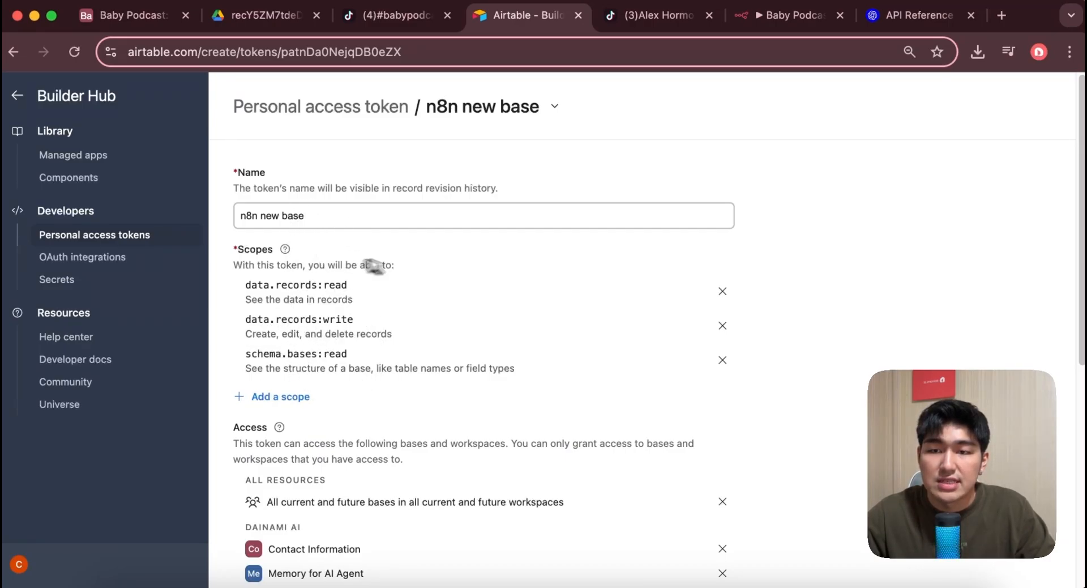
scroll(446, 350, down, 10)
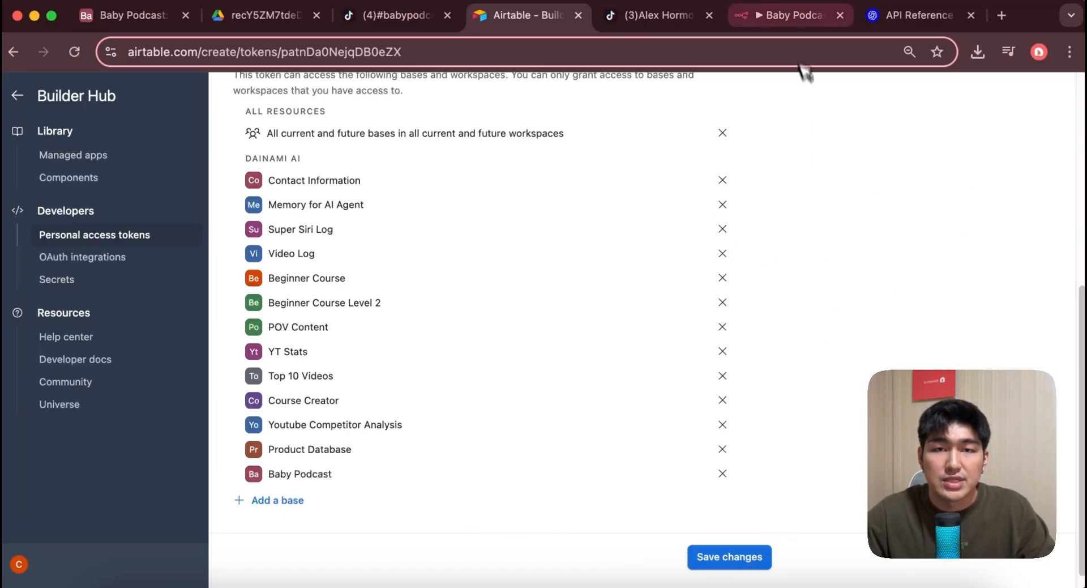
- Switch to the n8n Baby Podcast Video workflow and start a test run of the Scrape Original Video section from its form trigger
click(793, 15)
drag(739, 212, 747, 243)
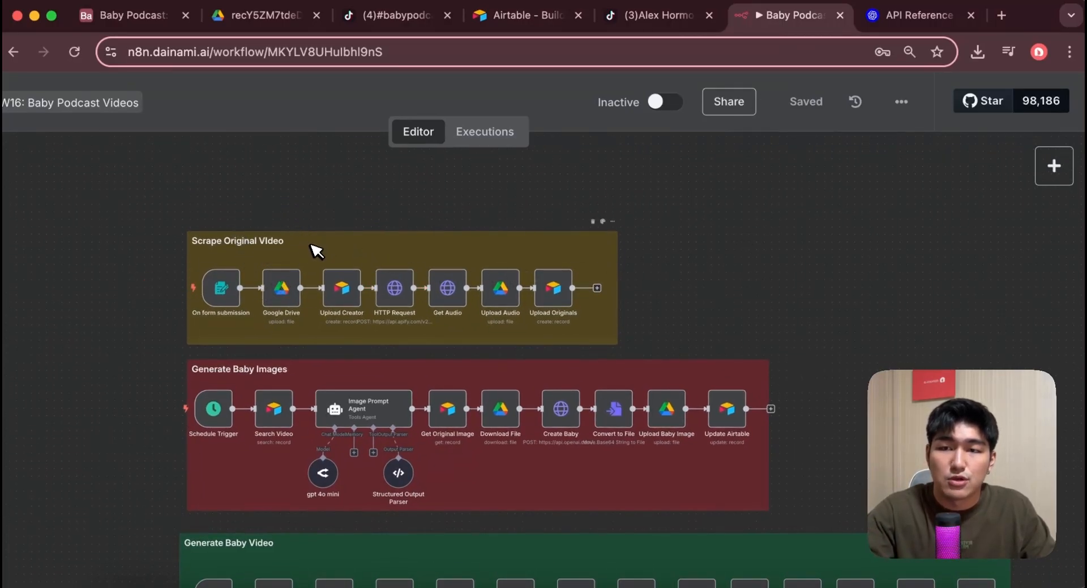
scroll(316, 249, up, 5)
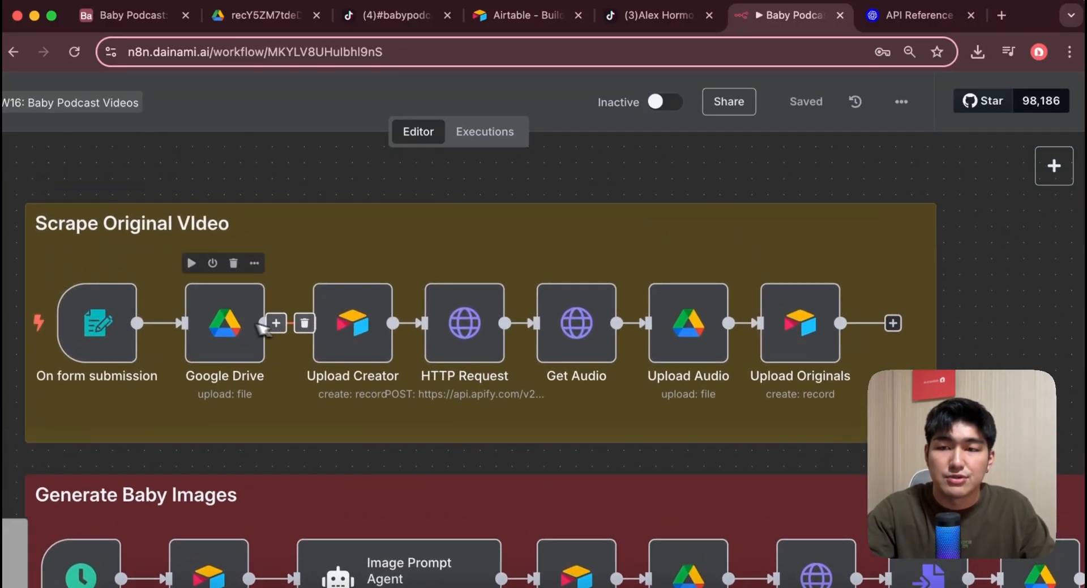
scroll(204, 195, left, 1)
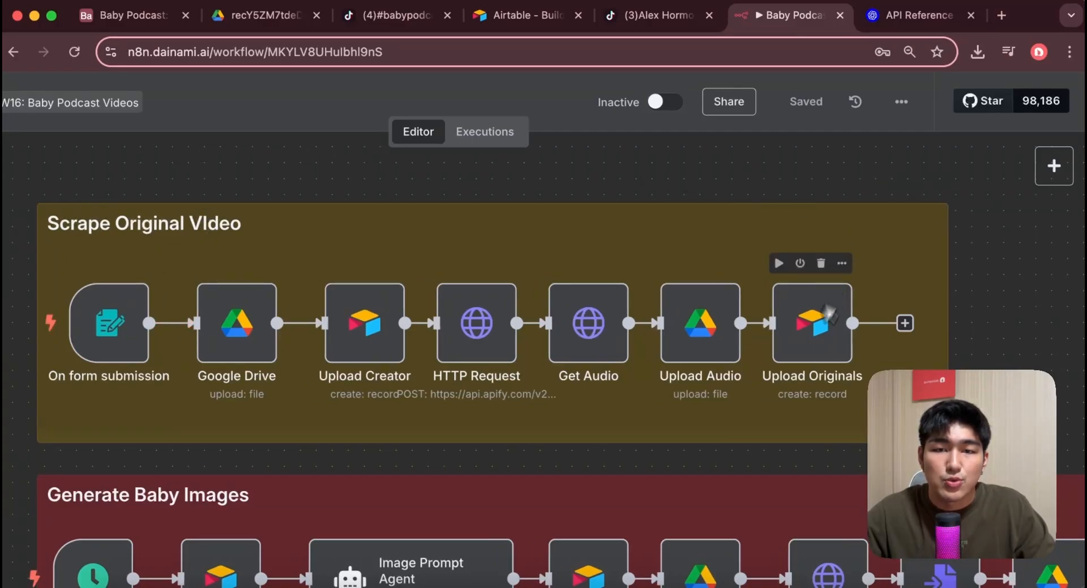
scroll(396, 416, down, 1)
scroll(396, 416, left, 1)
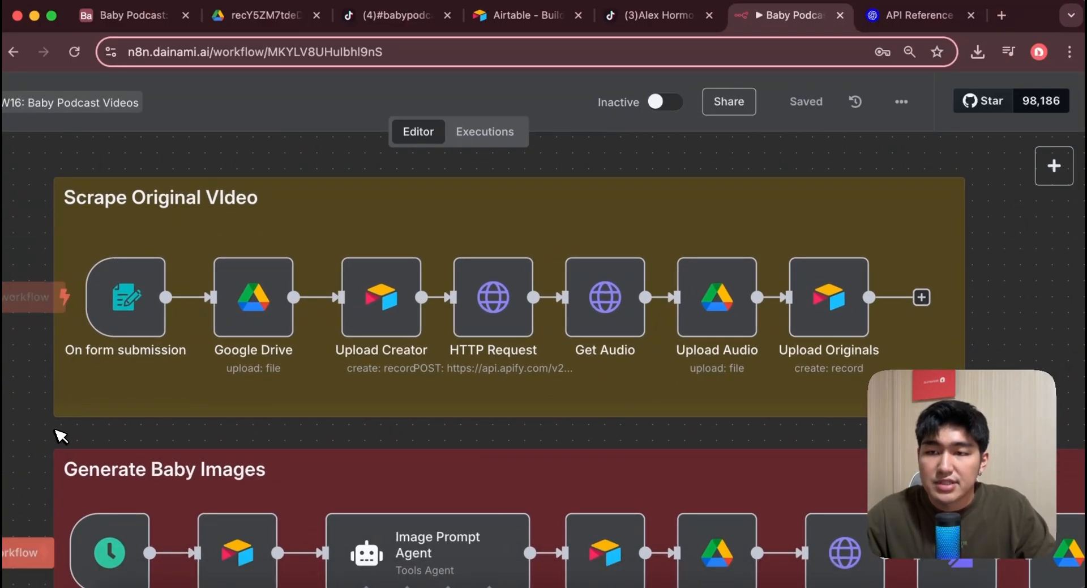
click(28, 298)
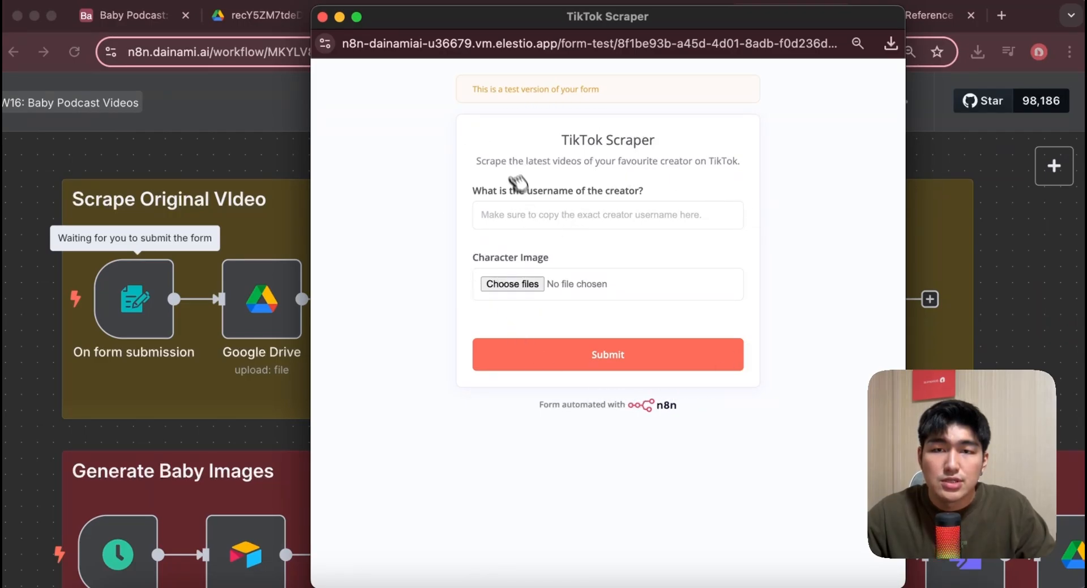
- Submit the TikTok Scraper form with username ahormozi and alex hormozi.webp as the character image, and close the form window
click(576, 213)
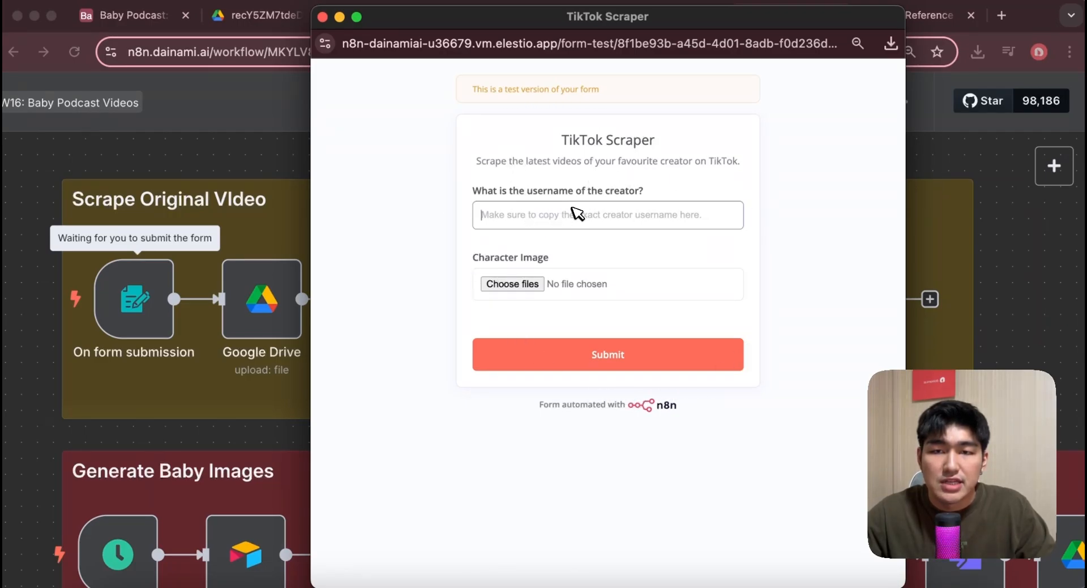
text(ahormozi)
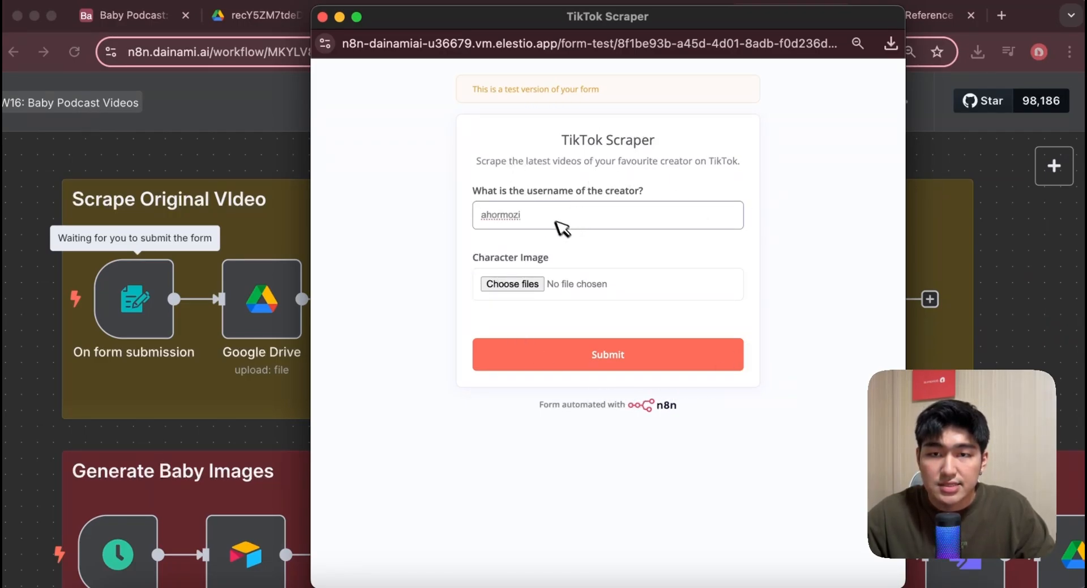
click(500, 285)
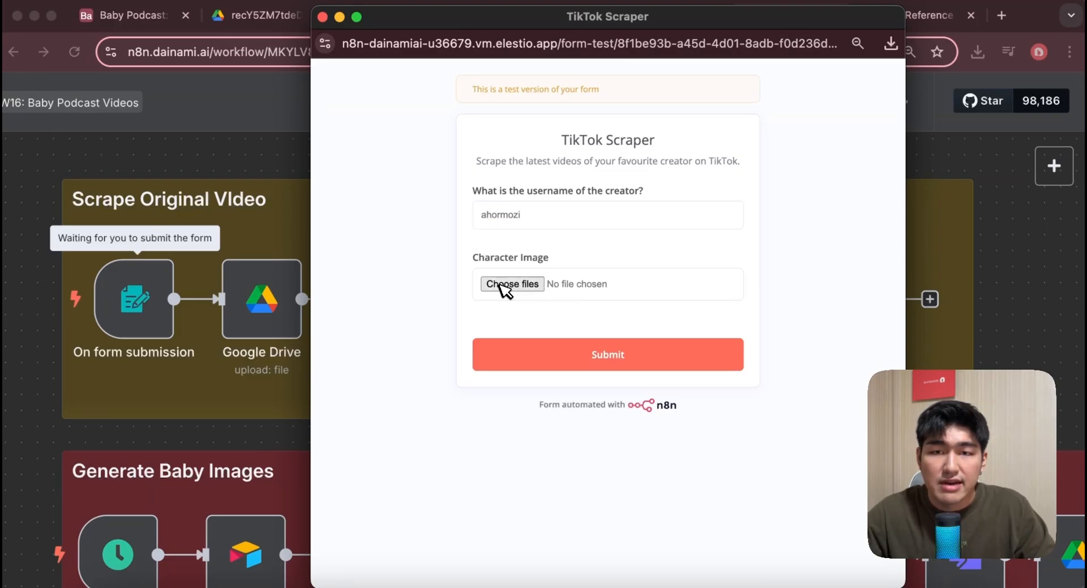
click(226, 221)
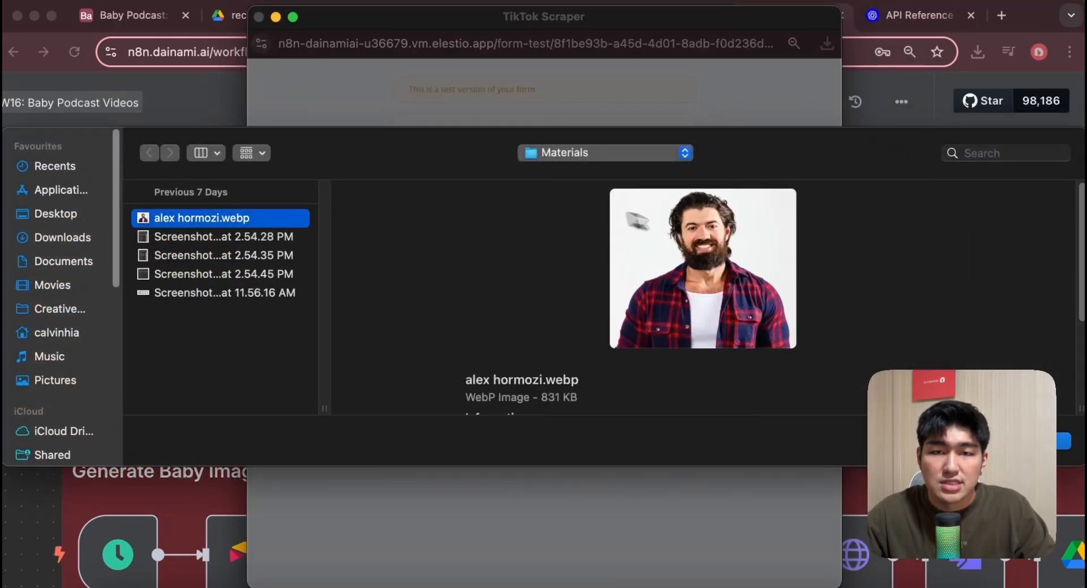
click(1047, 444)
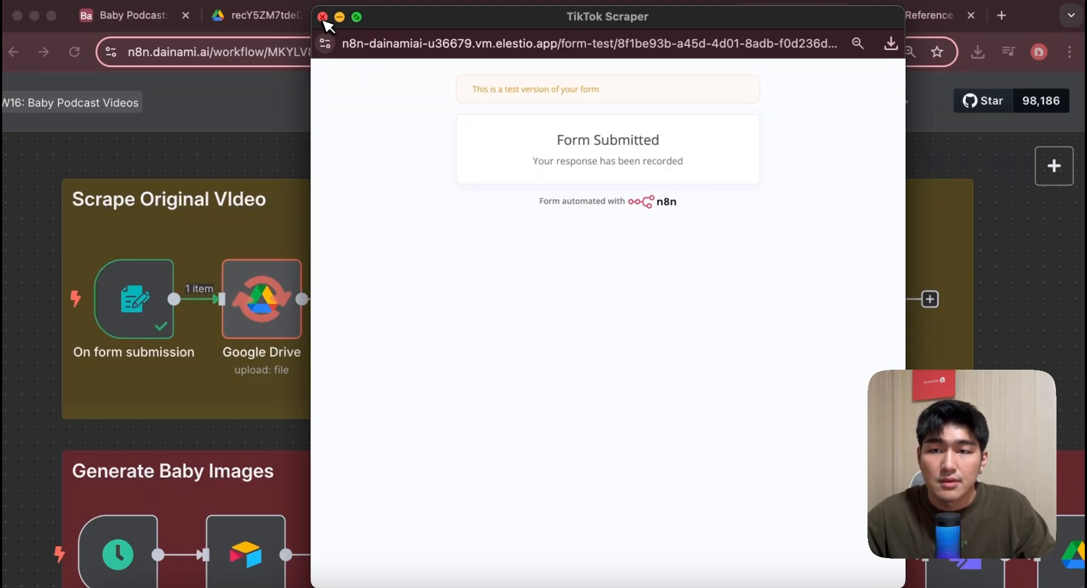
click(323, 17)
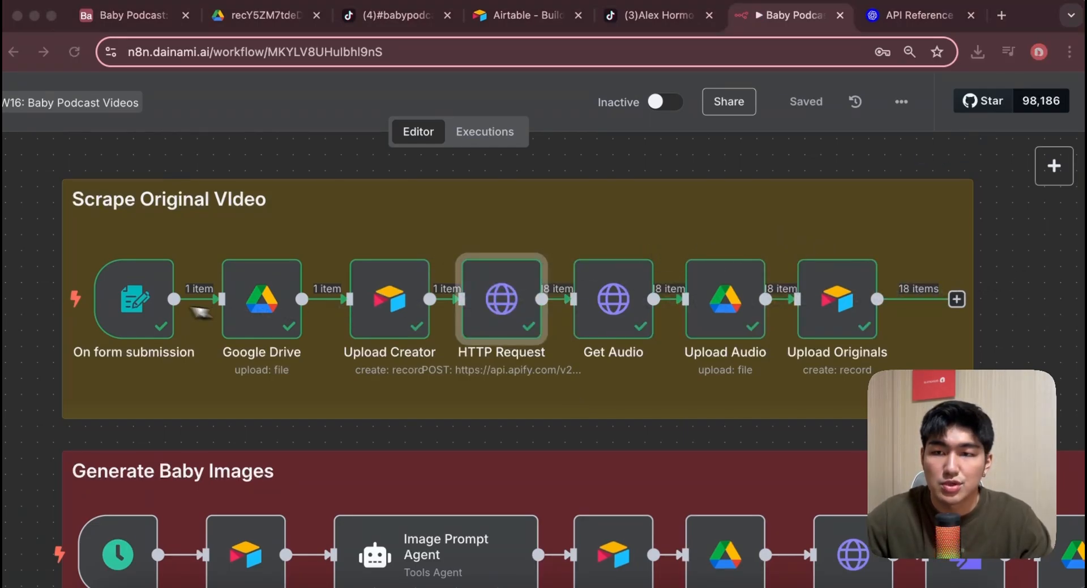
- Inspect the On form submission node's title, description and form elements for the creator username and character image
double_click(150, 303)
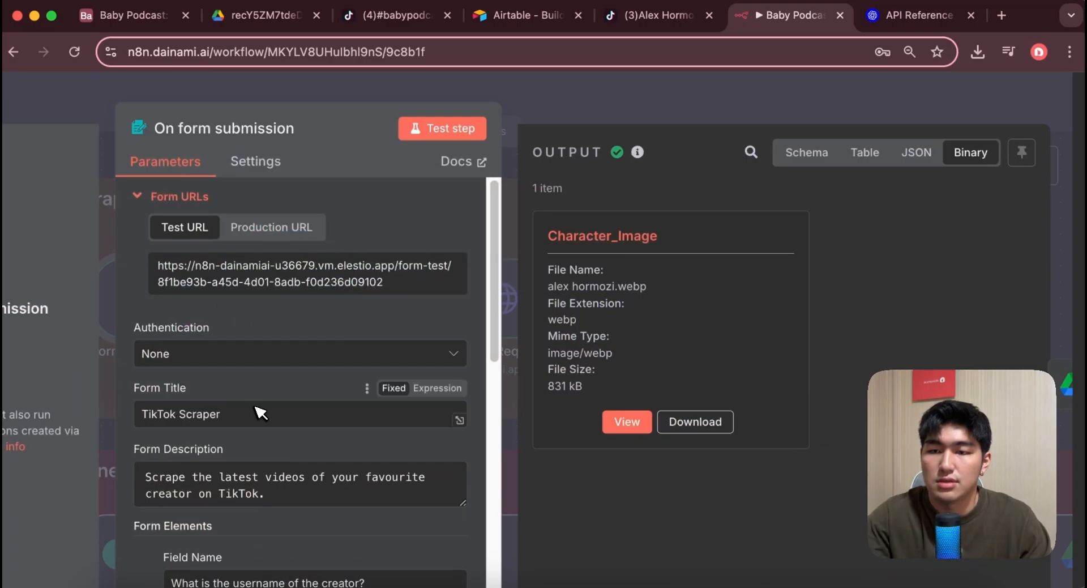
scroll(266, 433, down, 2)
scroll(269, 435, down, 3)
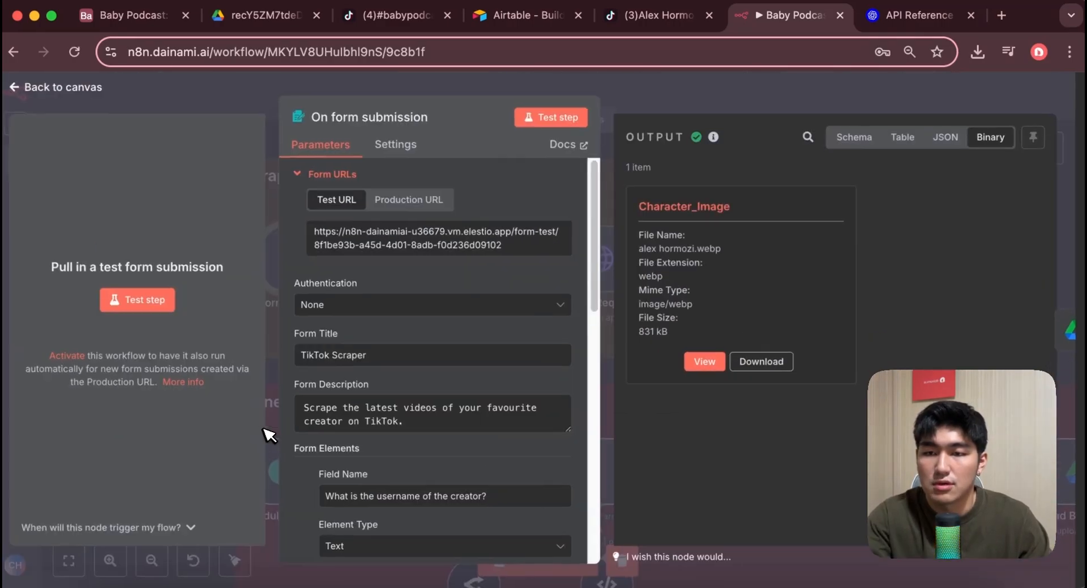
scroll(404, 407, down, 2)
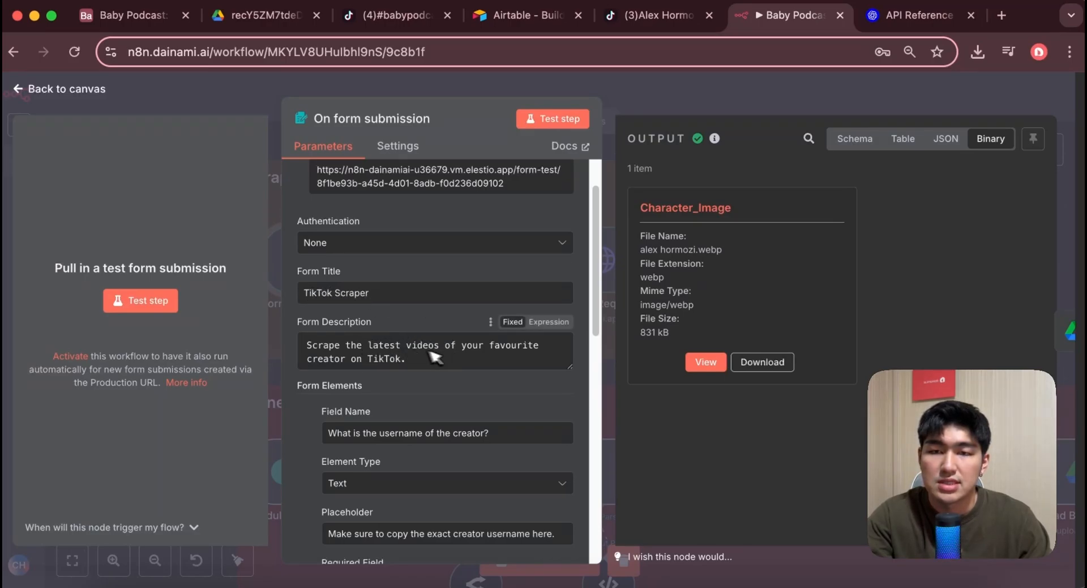
scroll(439, 357, down, 1)
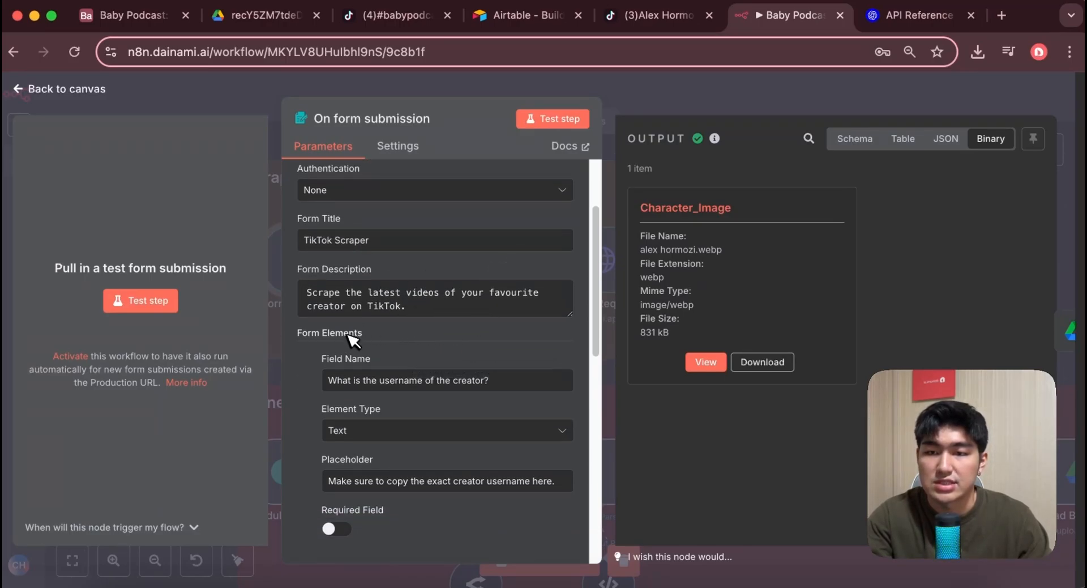
scroll(347, 335, down, 1)
scroll(363, 317, down, 1)
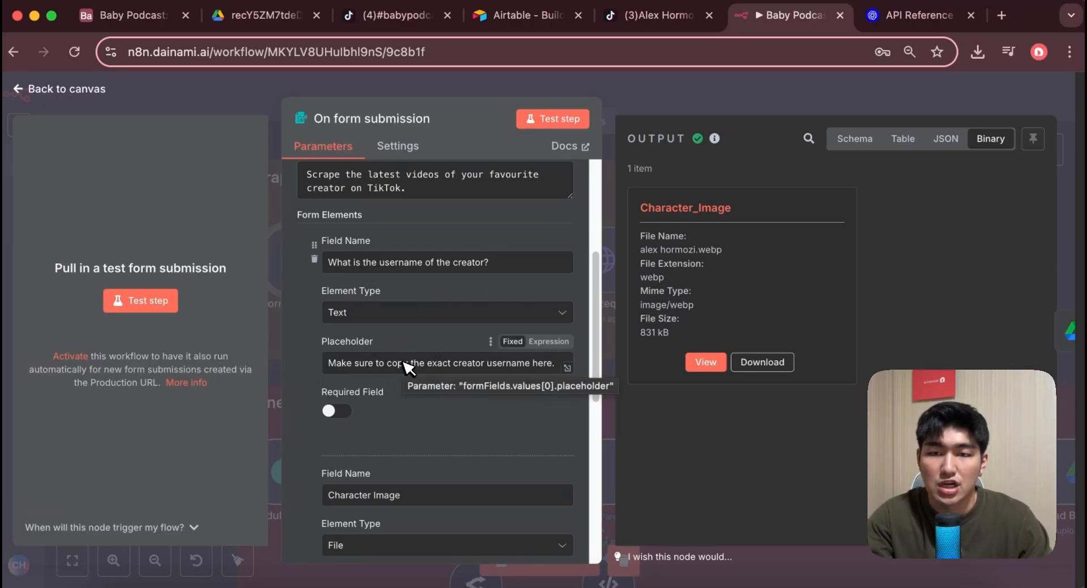
scroll(419, 383, down, 5)
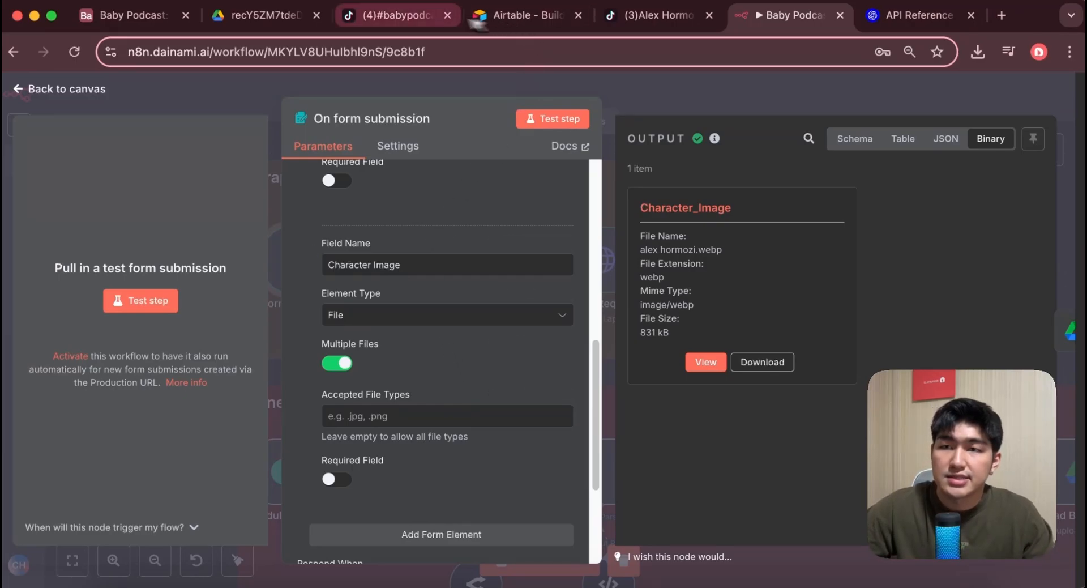
- Switch to the Airtable base and check the scraped records in the Creators and Original Videos tables
click(115, 20)
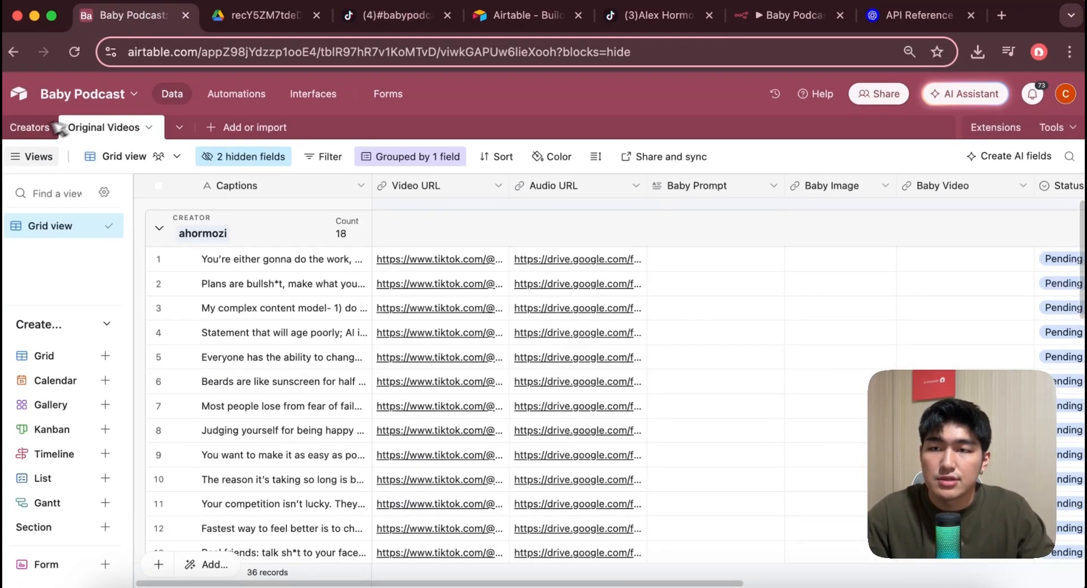
click(31, 127)
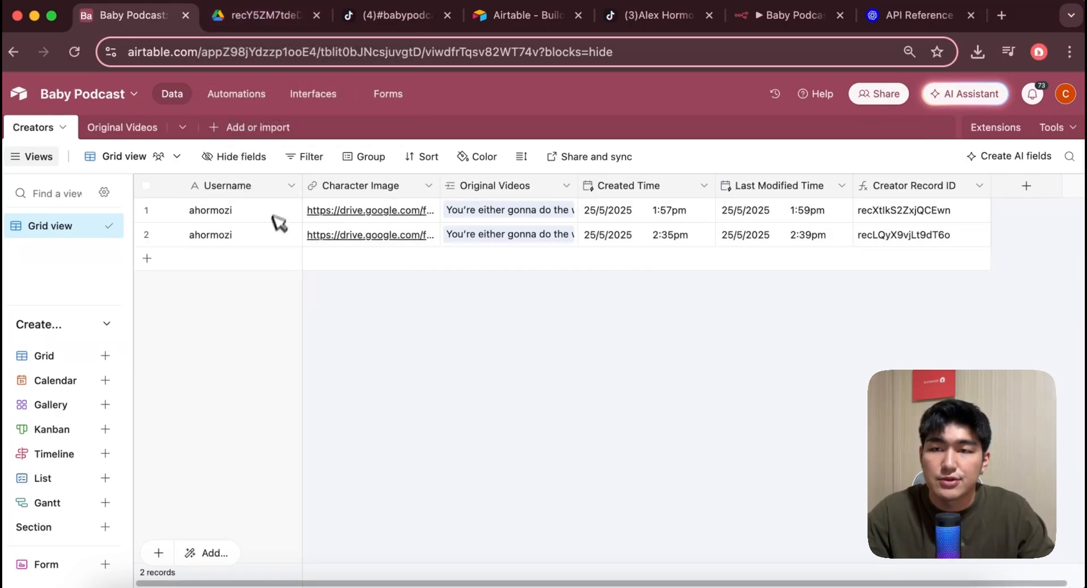
click(122, 127)
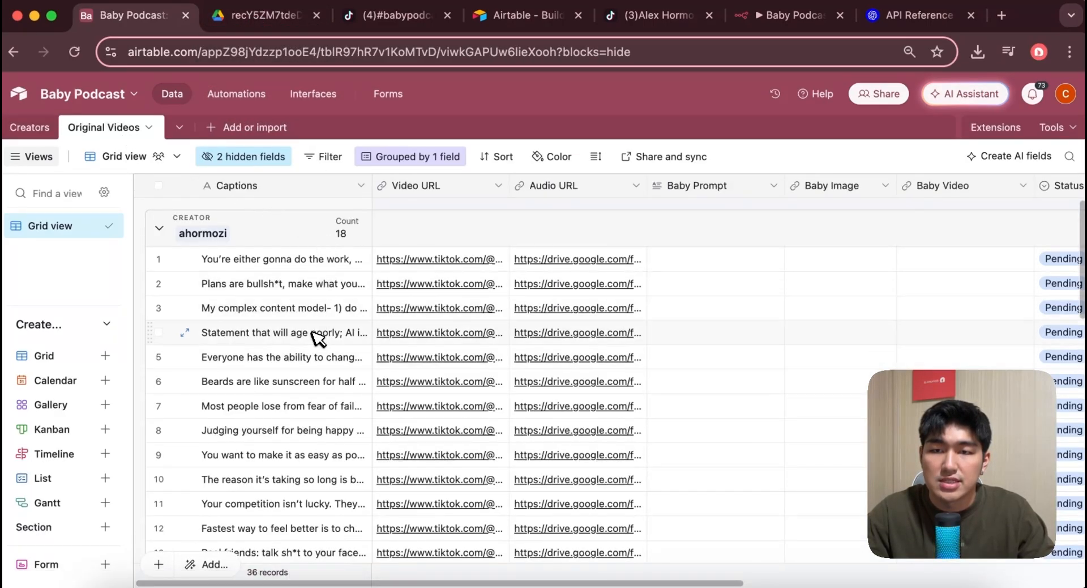
scroll(364, 286, down, 10)
scroll(287, 298, up, 4)
scroll(319, 399, up, 7)
- Return to n8n and inspect the Google Drive node's upload settings and its input character image
click(790, 16)
click(211, 94)
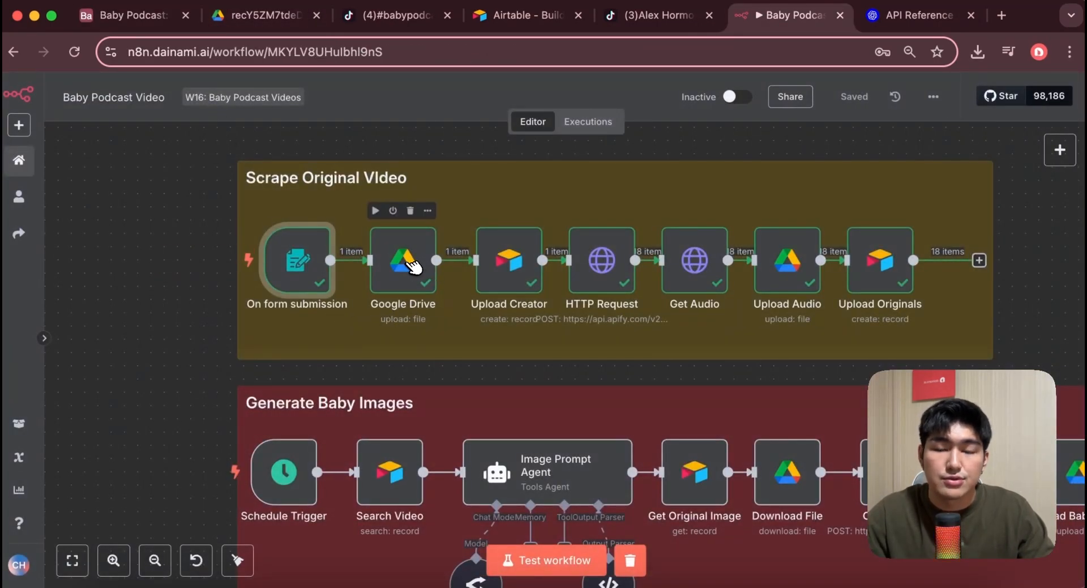
double_click(414, 266)
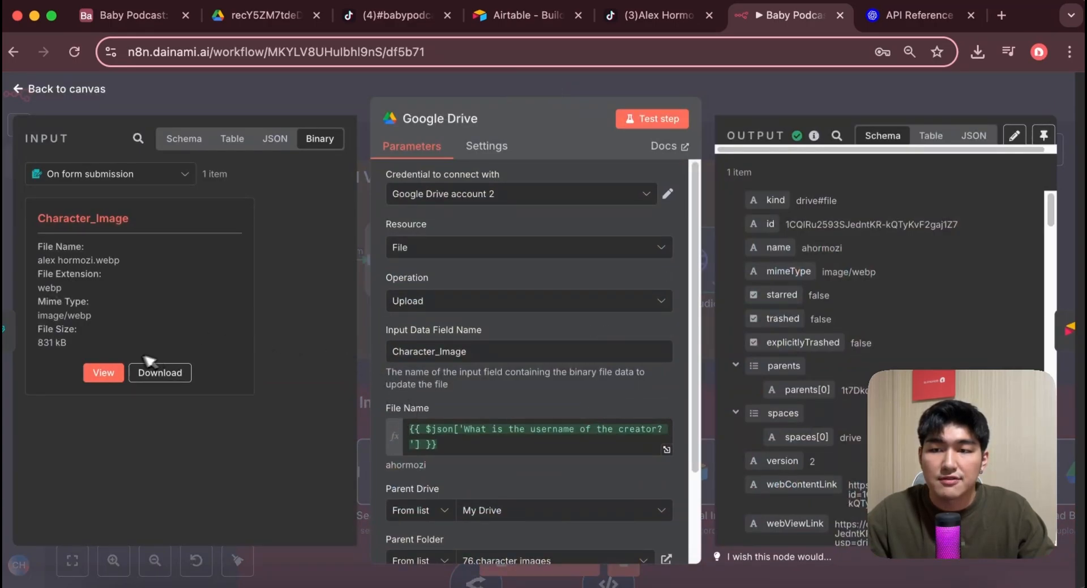
click(96, 378)
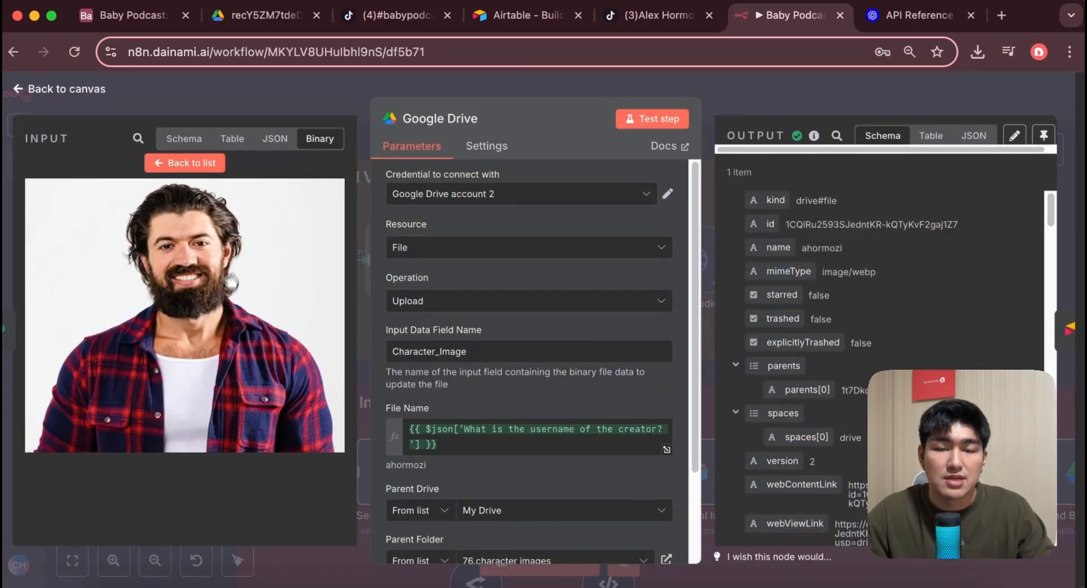
scroll(510, 379, down, 4)
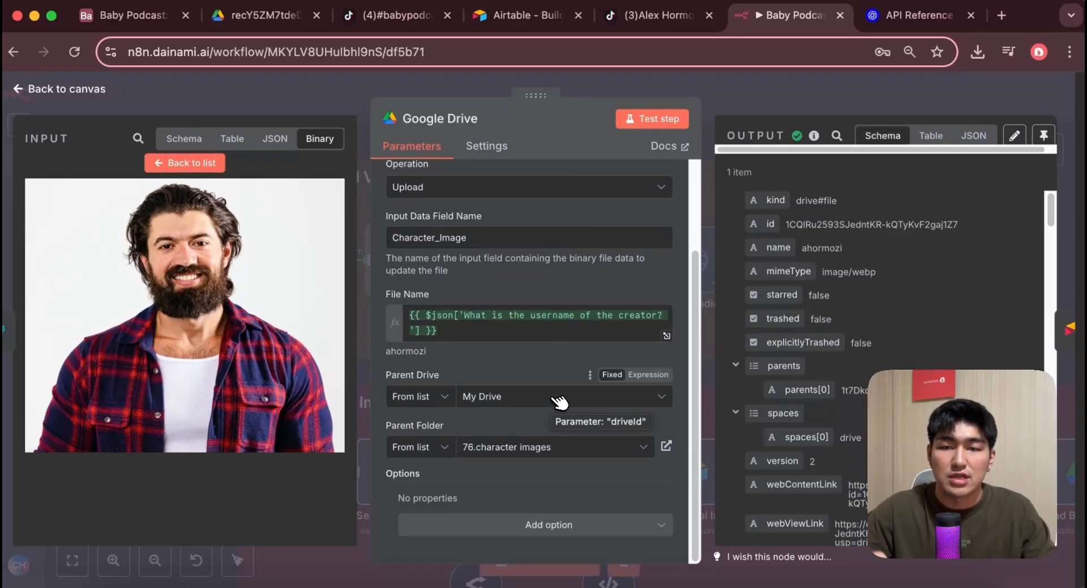
- Switch to Google Cloud's credentials page and begin a new OAuth client ID with Web application as its type
scroll(585, 315, up, 3)
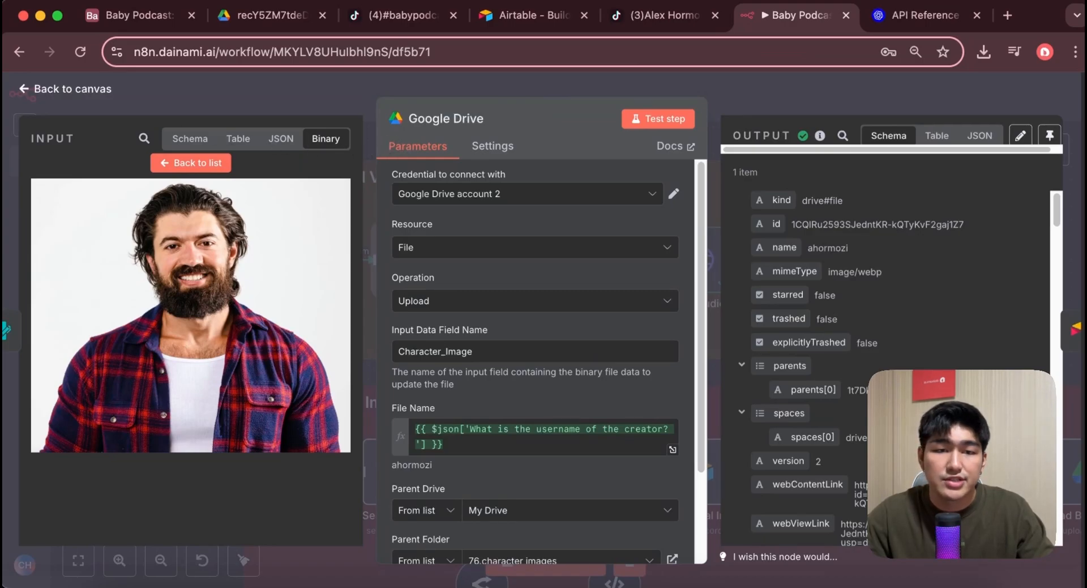
drag(0, 14, 364, 14)
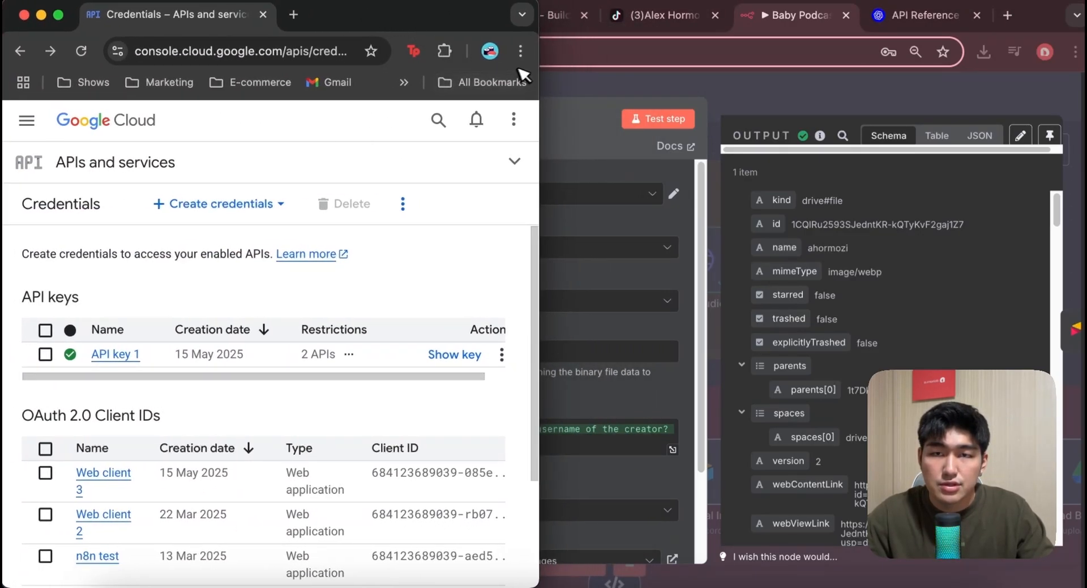
double_click(541, 60)
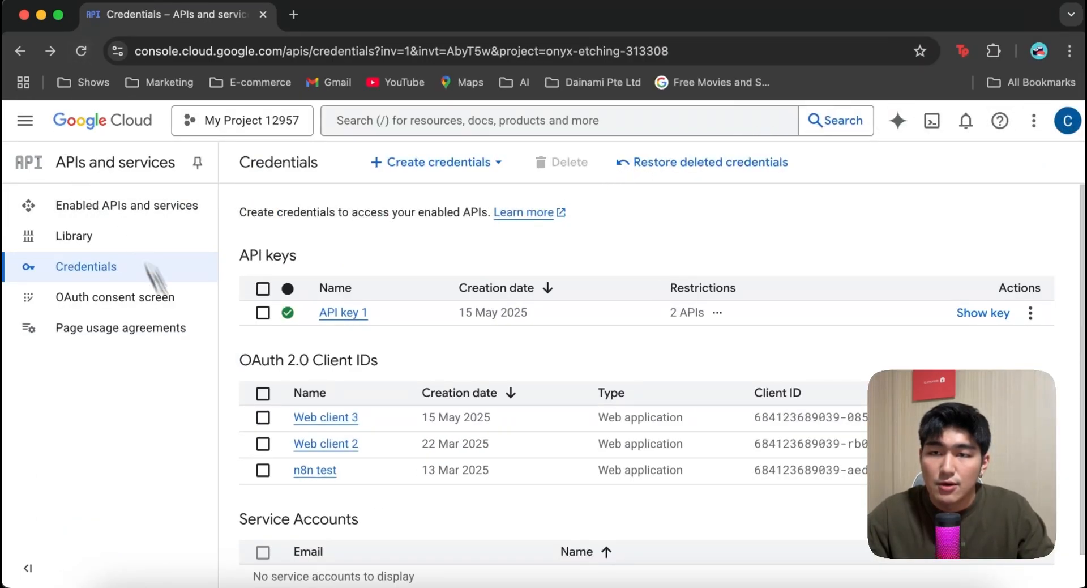
click(420, 159)
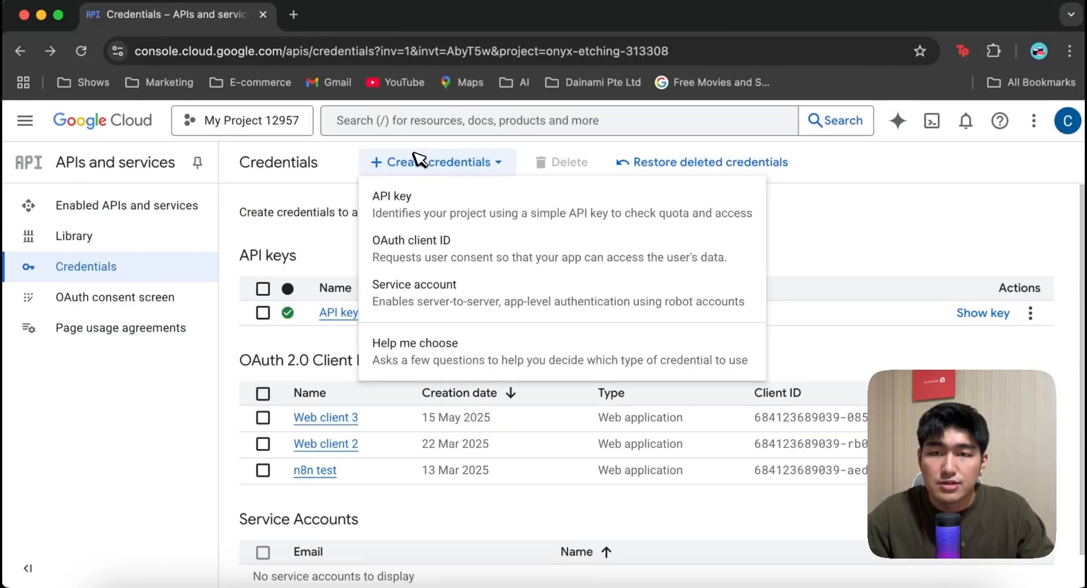
click(514, 252)
click(487, 312)
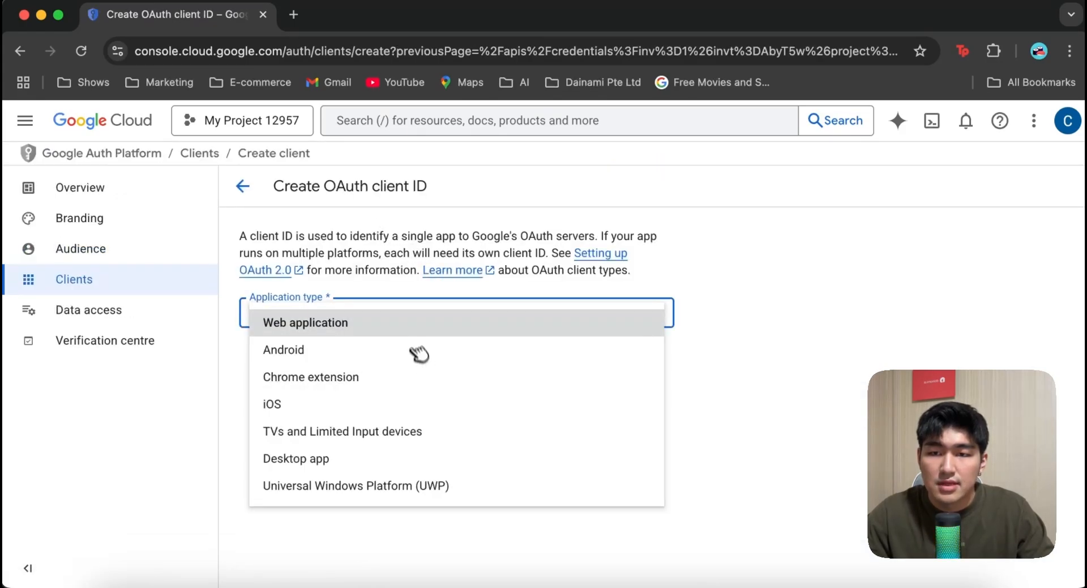
click(422, 321)
scroll(375, 381, down, 2)
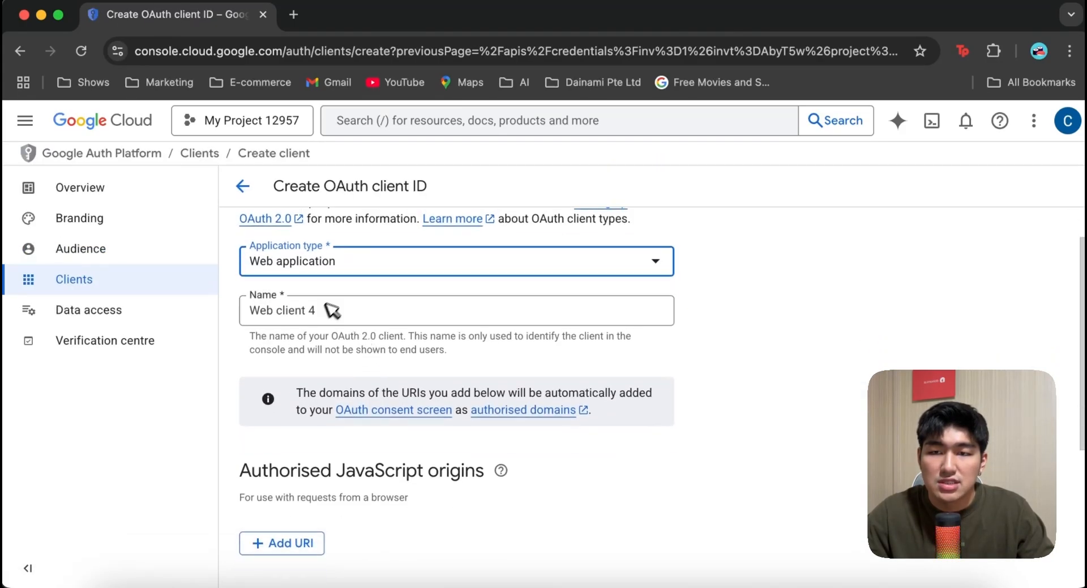
scroll(338, 488, down, 4)
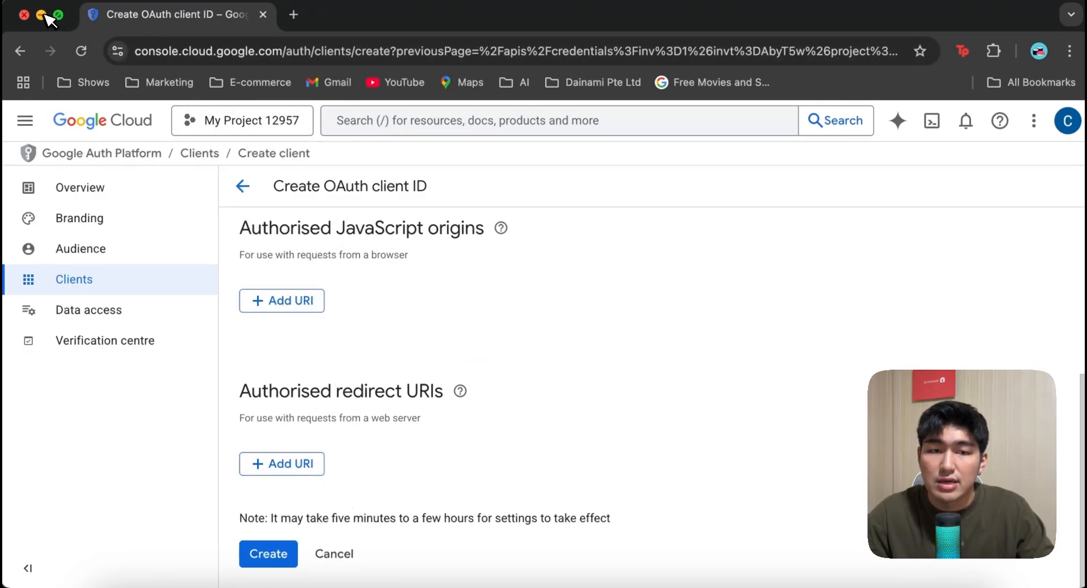
- Return to the n8n Google Drive node and begin a new Google Drive credential to view its OAuth redirect URL
click(42, 15)
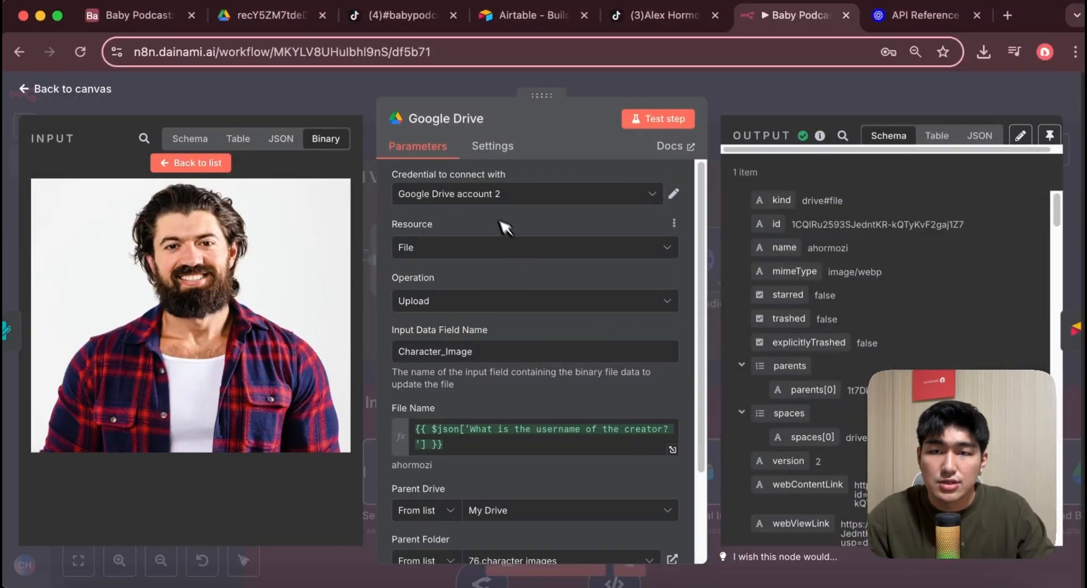
click(651, 193)
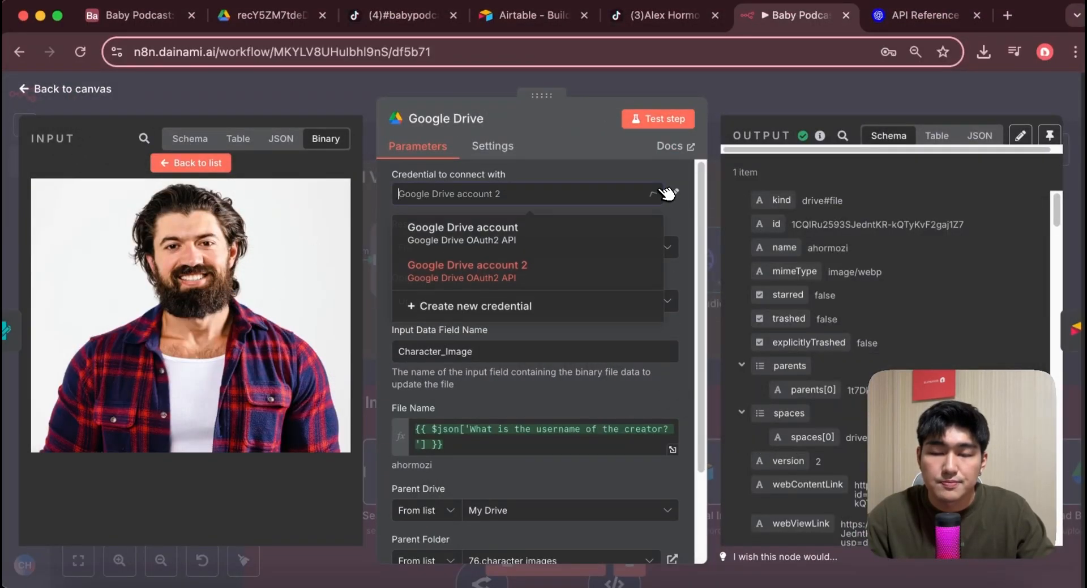
click(534, 307)
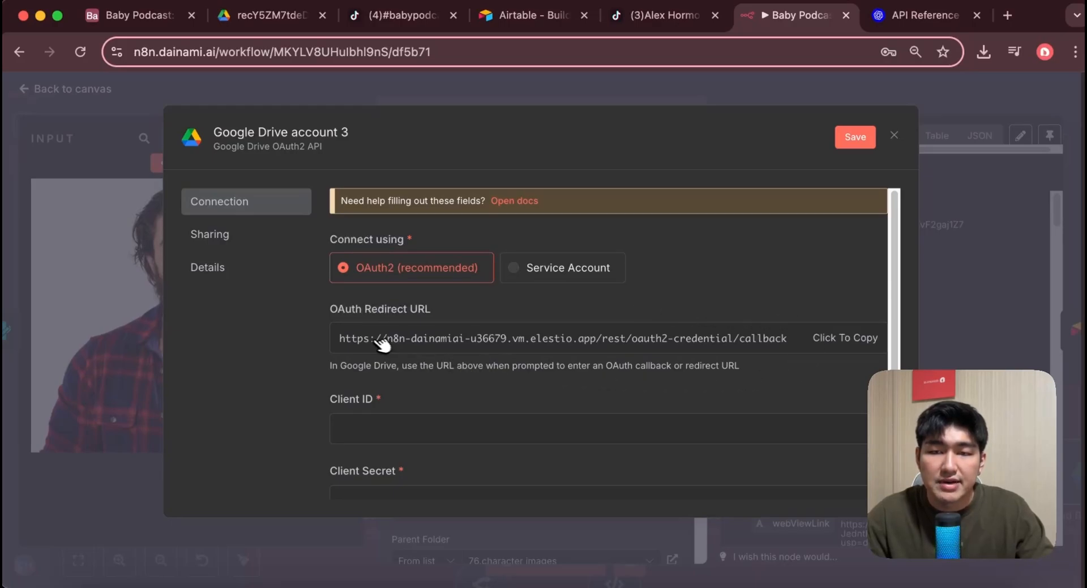
scroll(626, 451, down, 1)
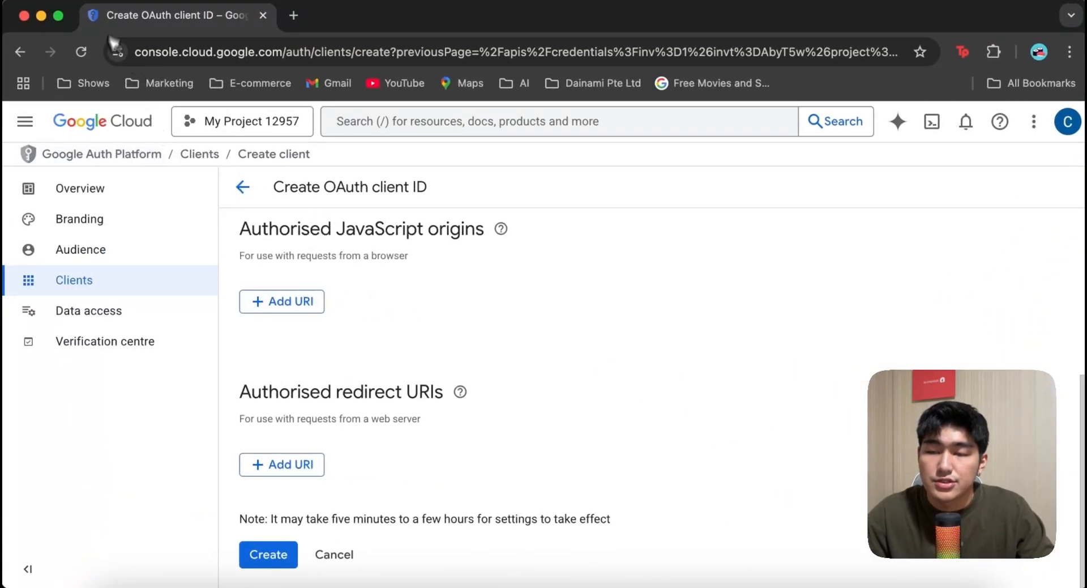
- Add an empty authorised redirect URI entry to the OAuth client in Google Cloud, and return to the n8n credential
click(293, 469)
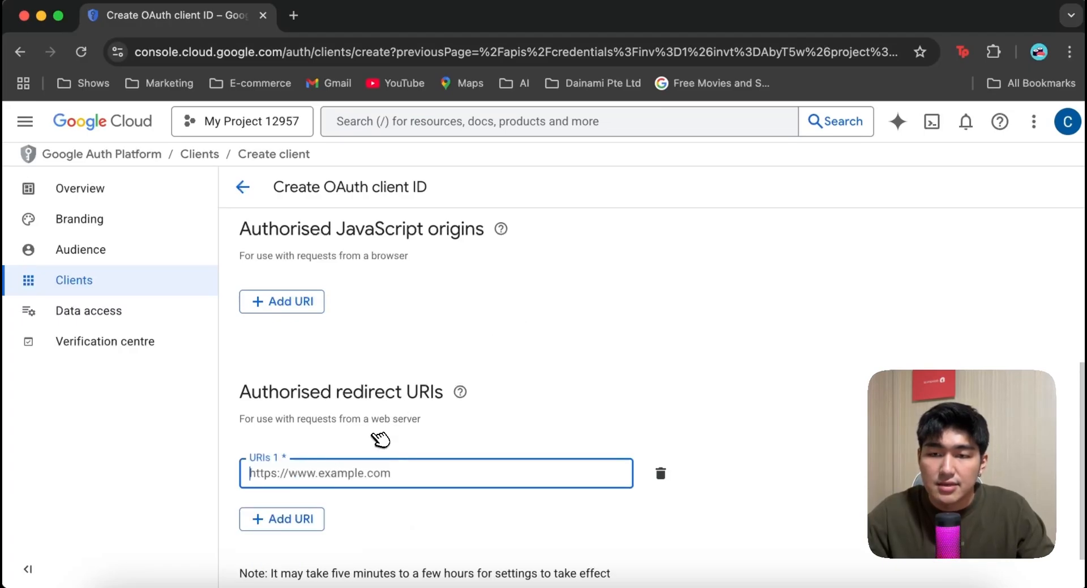
scroll(432, 444, down, 2)
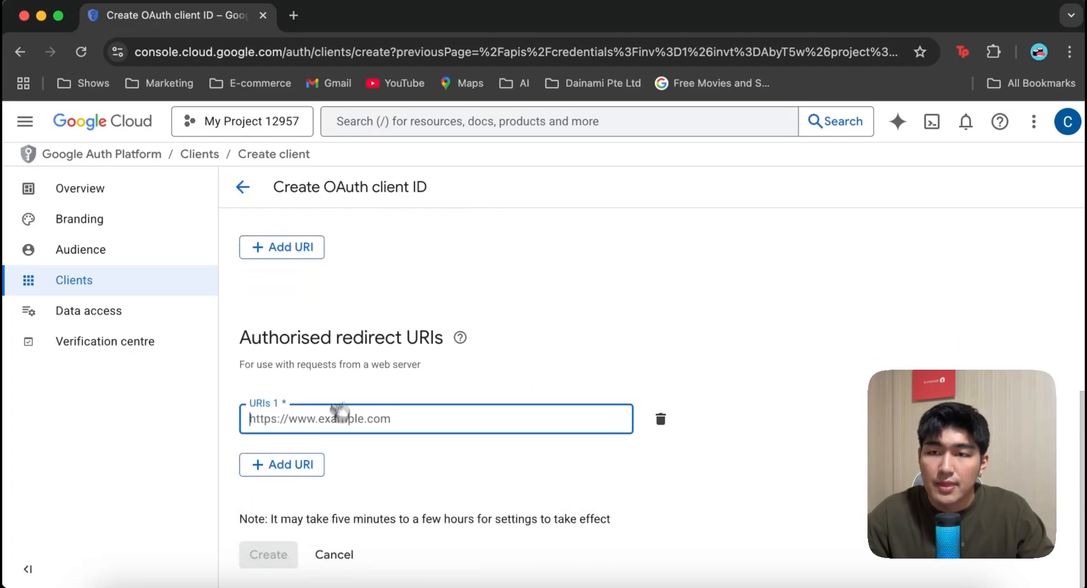
scroll(338, 418, up, 3)
click(41, 16)
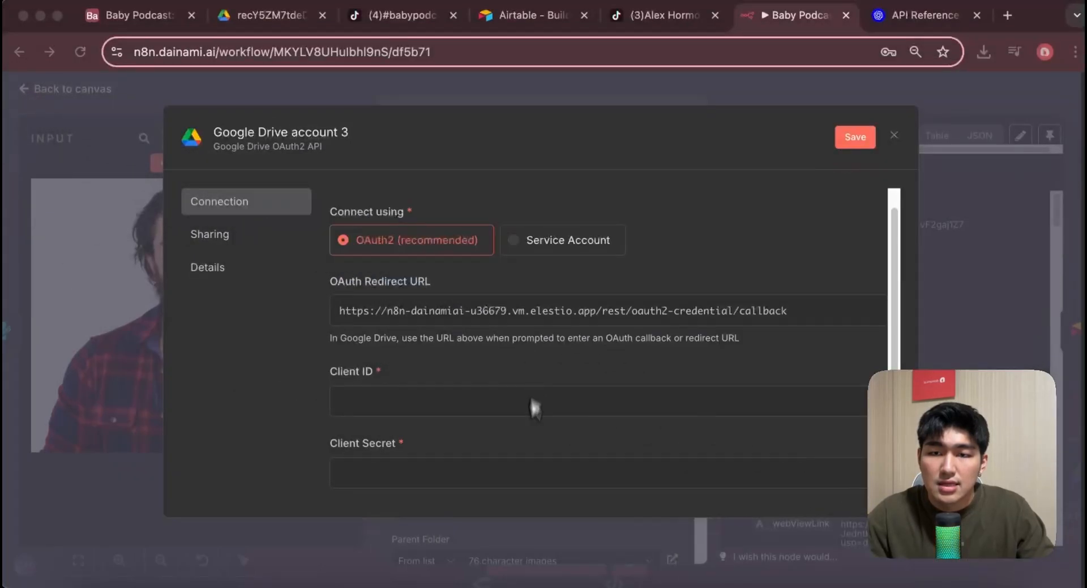
- Search Google Cloud for google drive and check the Google Drive API product page, then return to n8n
click(942, 583)
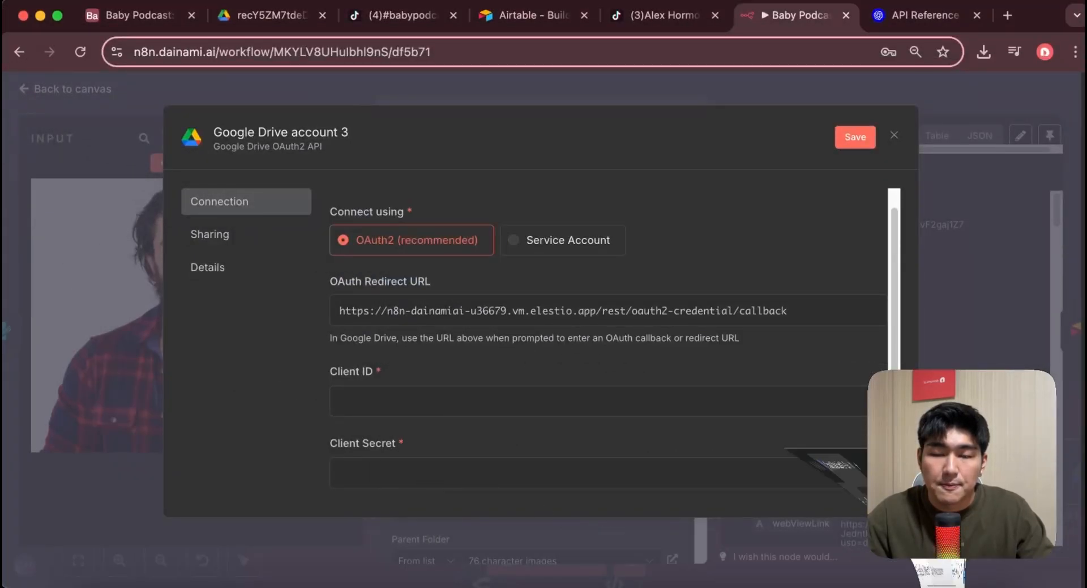
click(481, 125)
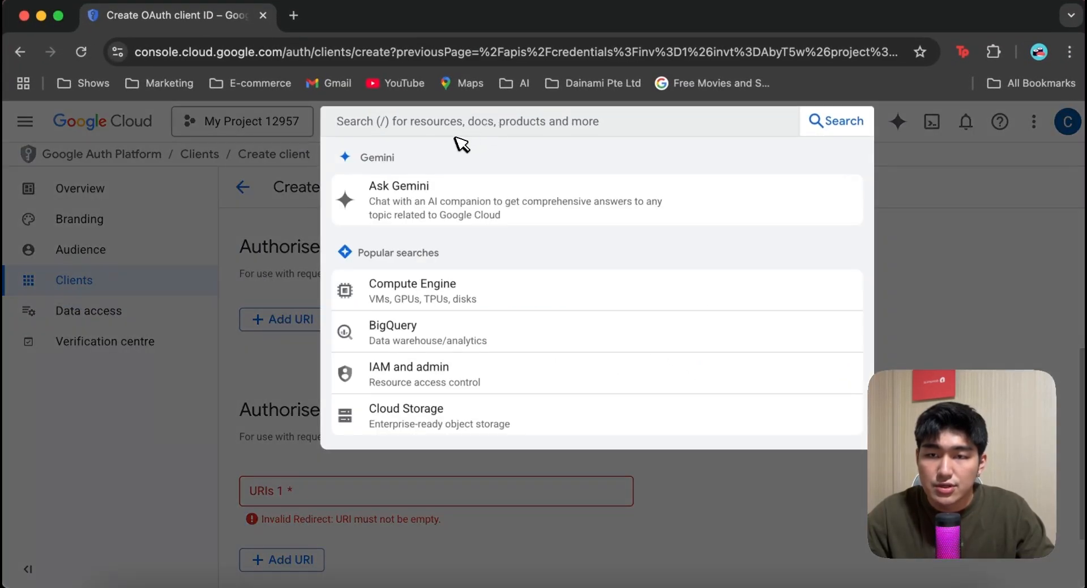
text(good)
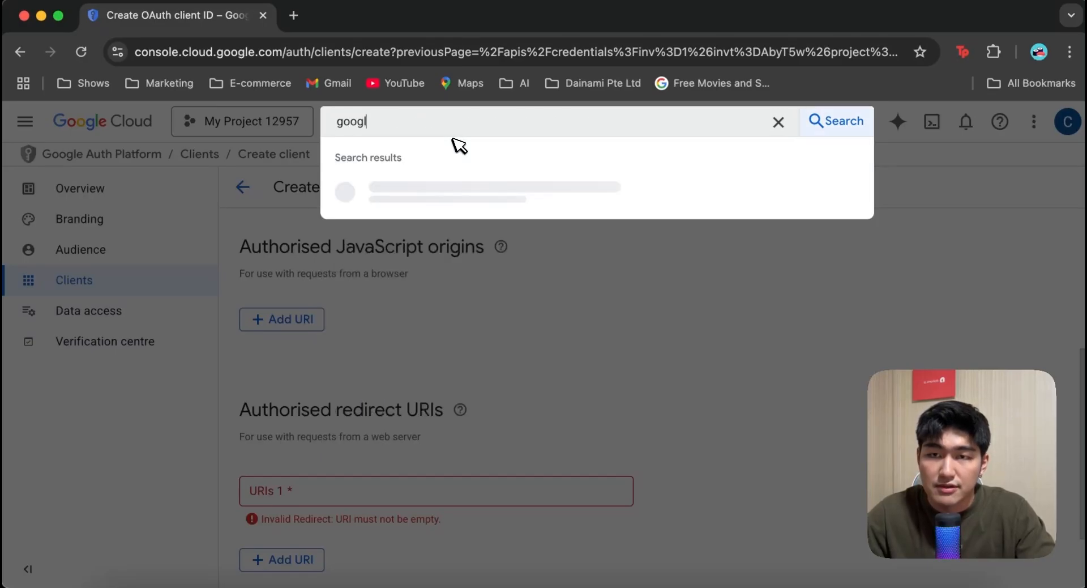
click(538, 195)
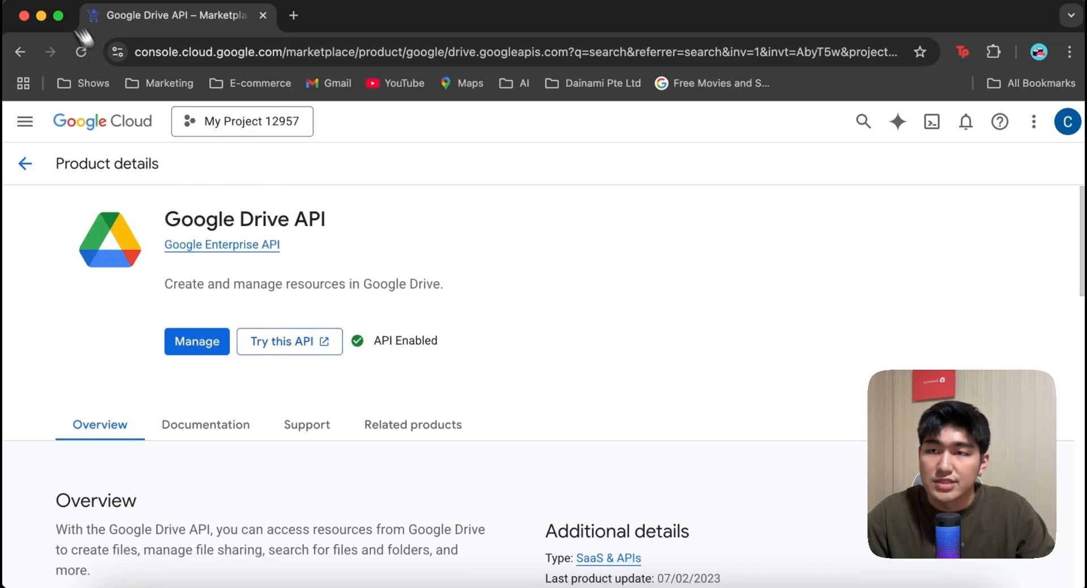
click(41, 15)
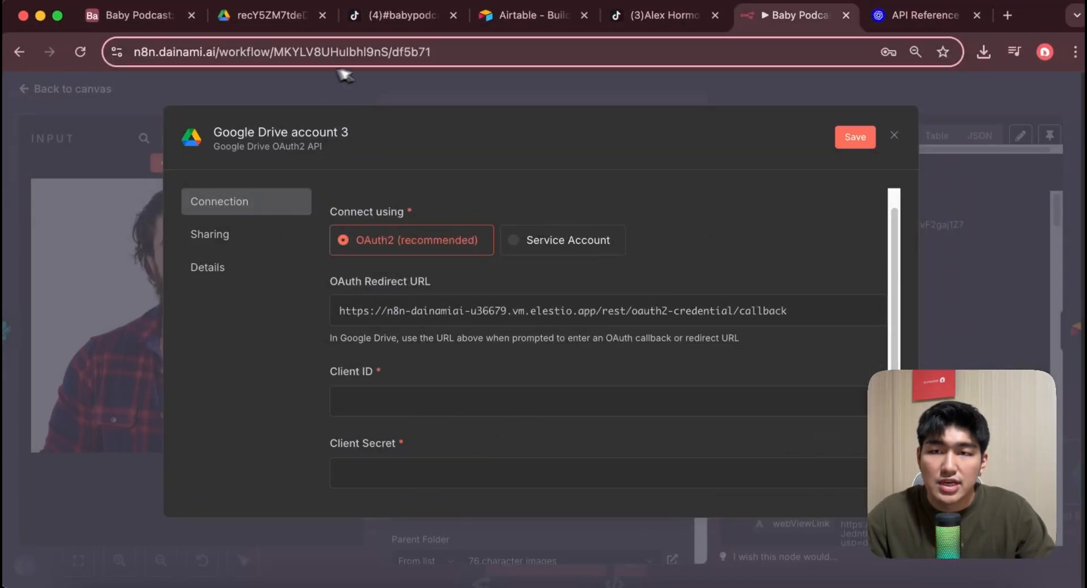
- Check the test users in the OAuth consent screen's Audience settings, and close Google Cloud and the unsaved Google Drive credential
scroll(623, 340, down, 3)
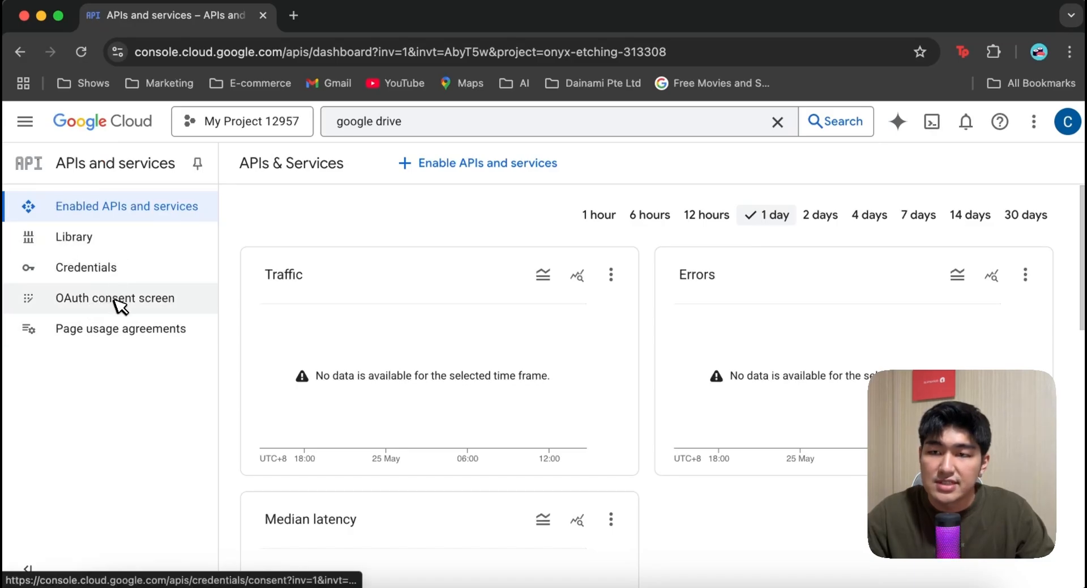
click(134, 300)
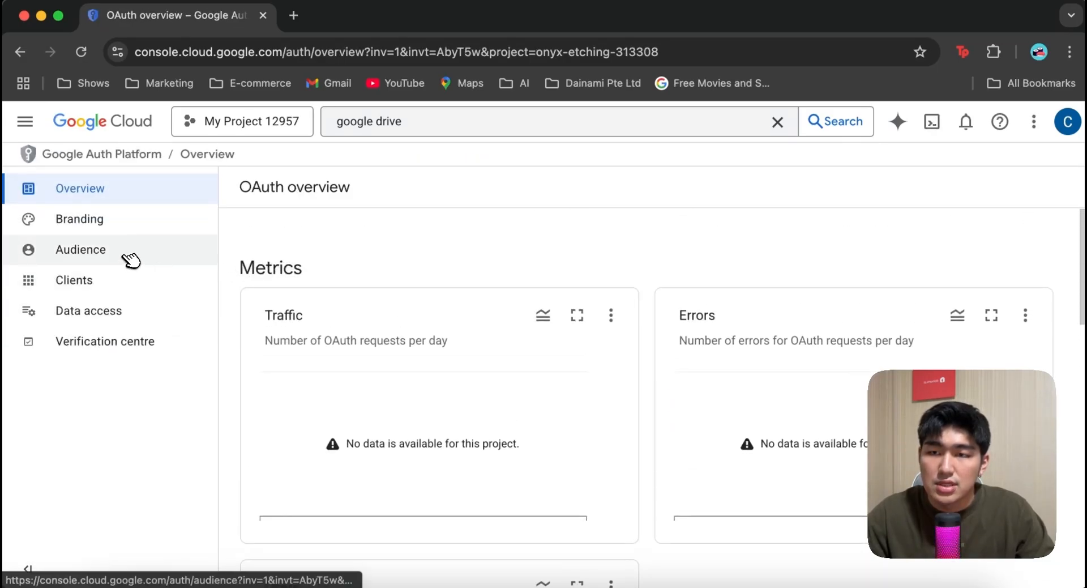
click(131, 258)
scroll(529, 428, down, 7)
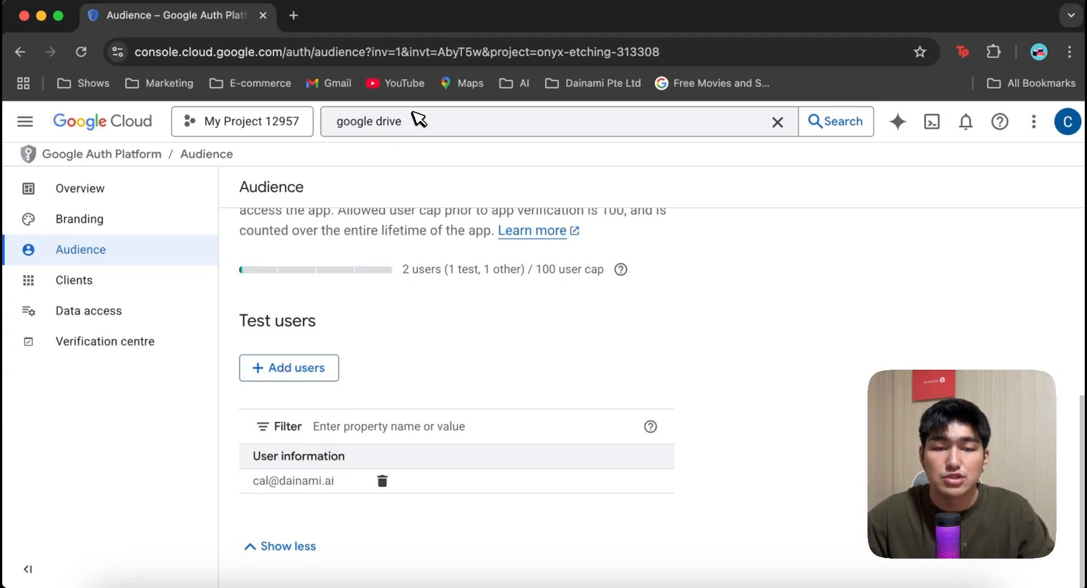
click(262, 15)
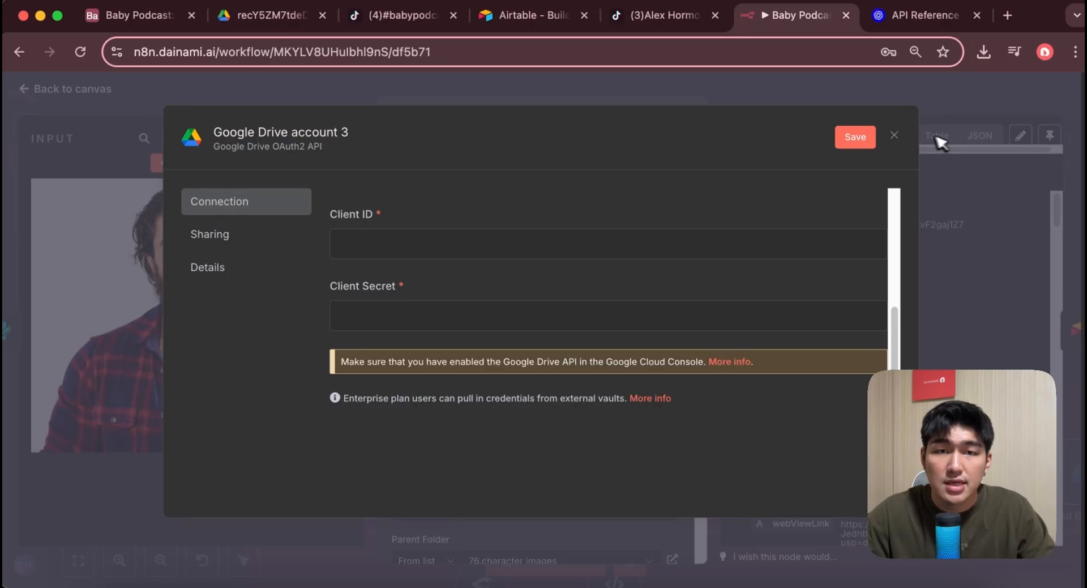
click(894, 136)
- Review the Google Drive node's upload operation, file name and parent folder settings, and show its input as a schema
click(592, 362)
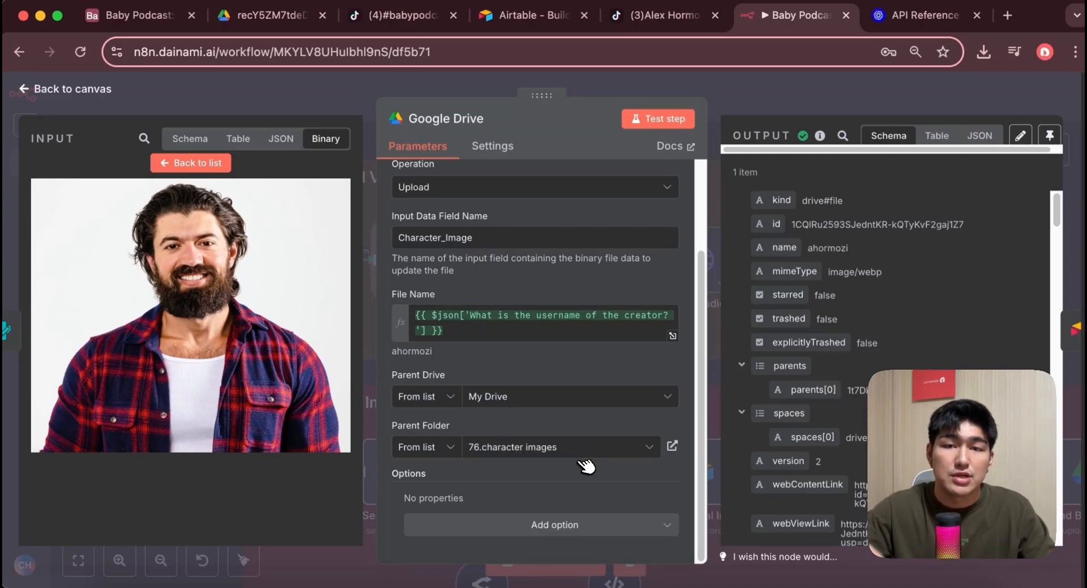
scroll(587, 466, up, 3)
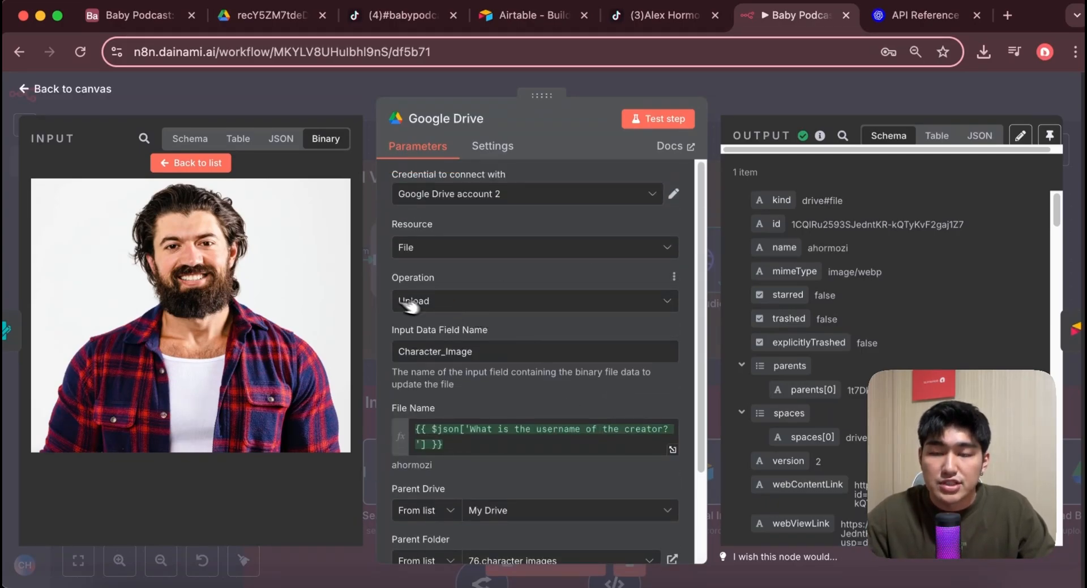
scroll(444, 328, down, 3)
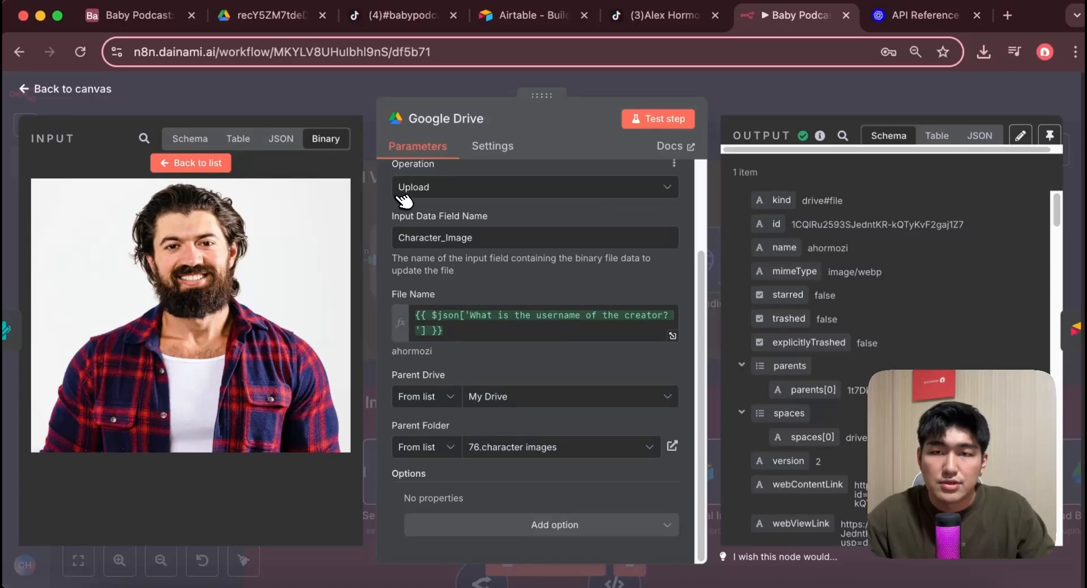
click(190, 138)
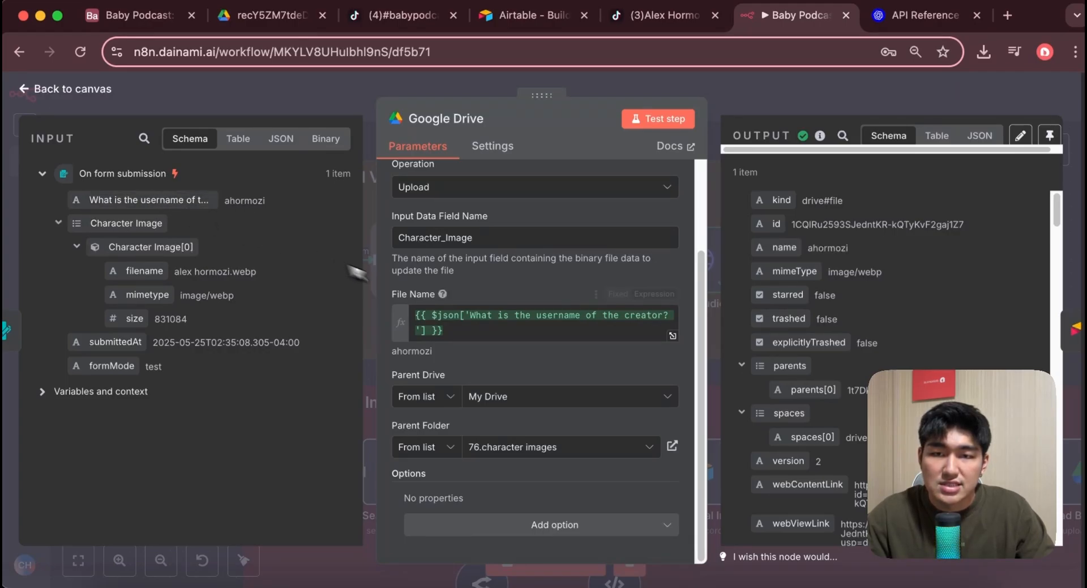
- Demonstrate mapping the form's creator username field into the Google Drive node's file name expression, and remove the extra mapping
drag(141, 199, 475, 335)
key(BackSpace)
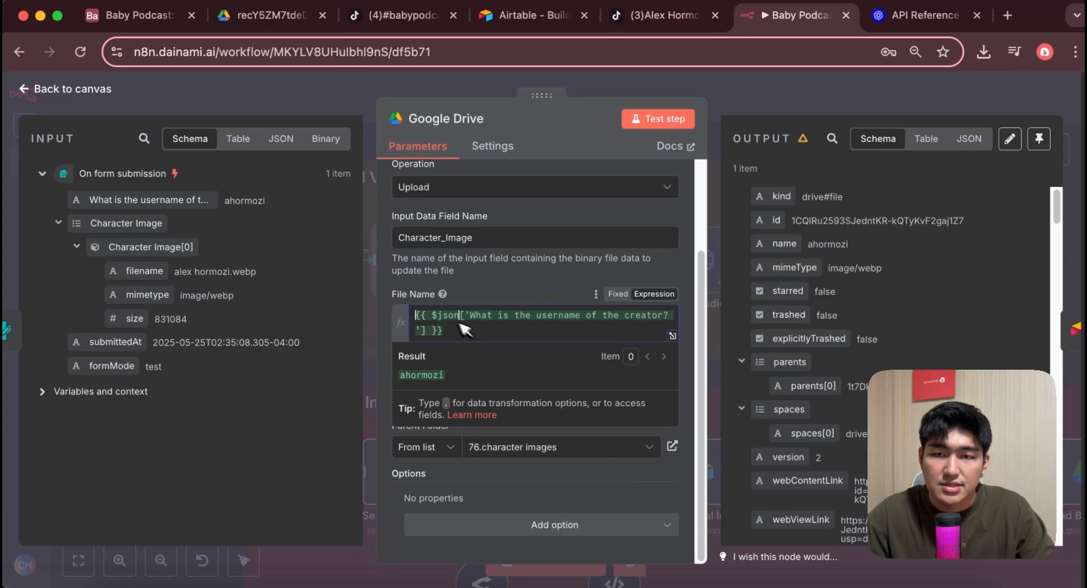
click(538, 362)
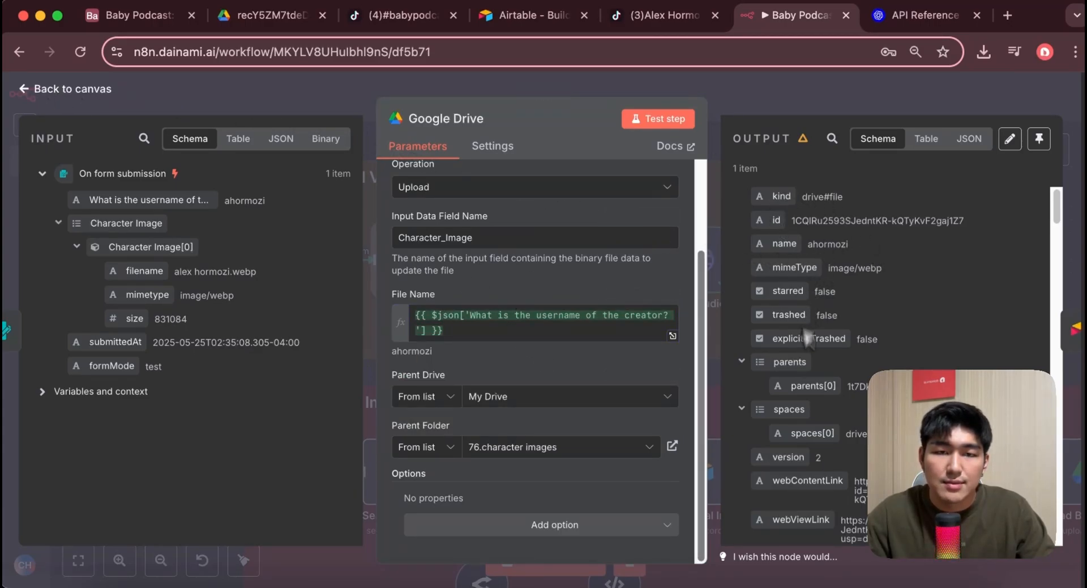
- Leave the node, check the second record's character image link in the Airtable Creators table, and return to the n8n workflow
click(59, 91)
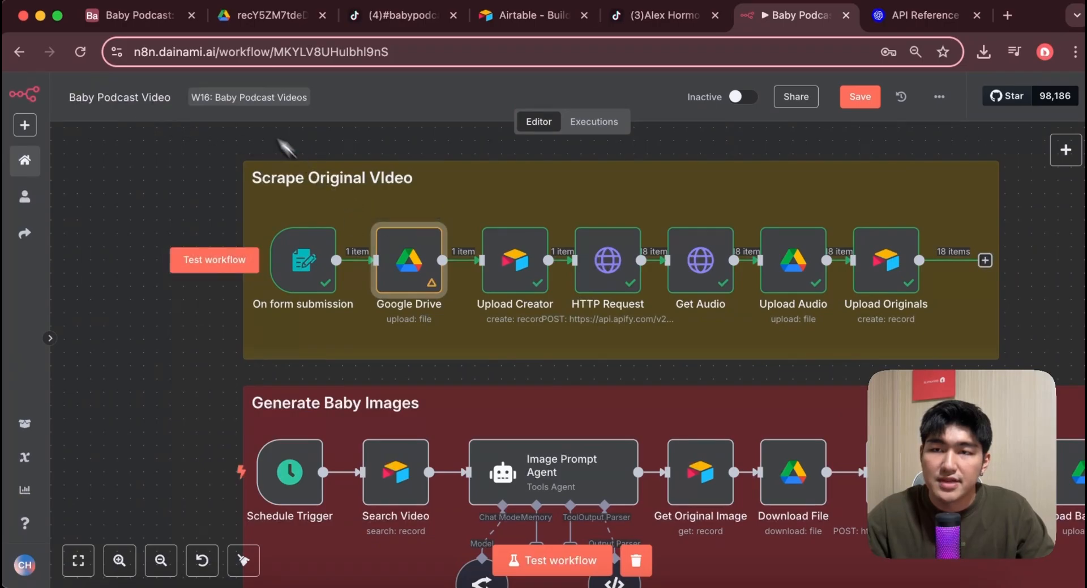
click(97, 22)
click(48, 126)
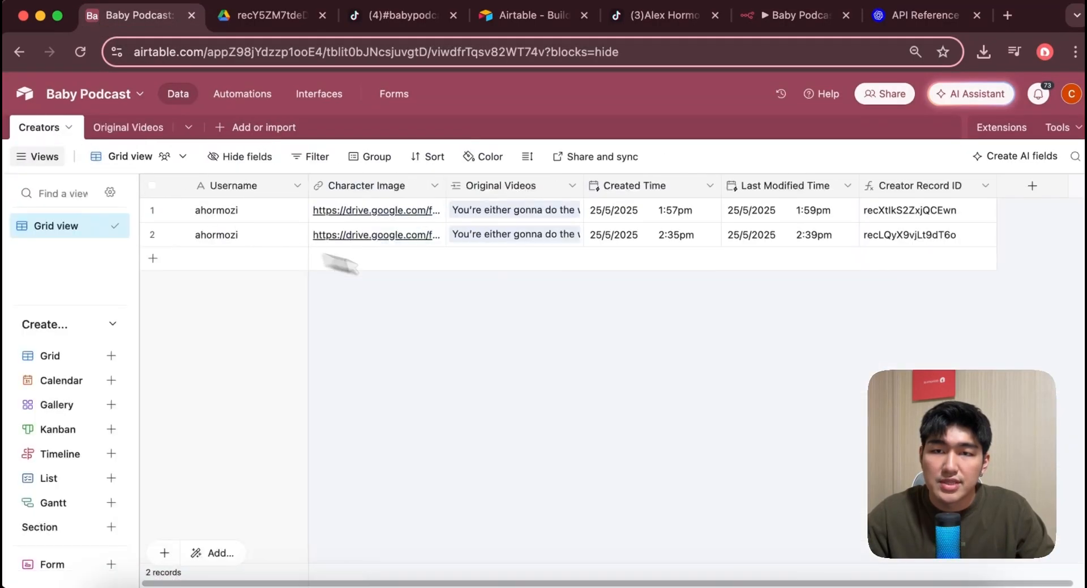
click(374, 237)
click(289, 15)
click(706, 16)
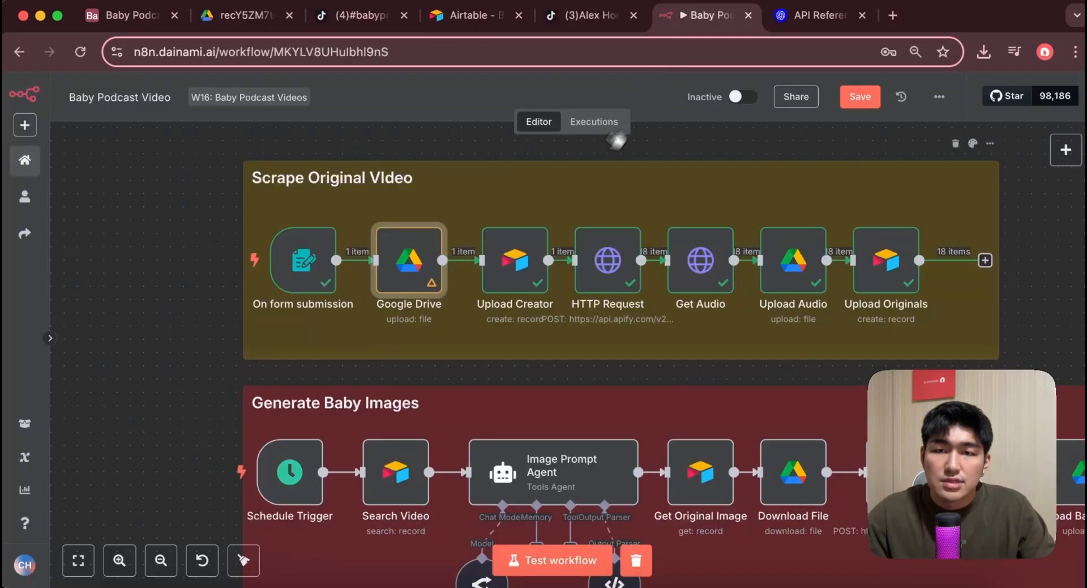
- Tidy the Upload Creator node's position, open it, check the Airtable token's base access, and return to the node
click(500, 261)
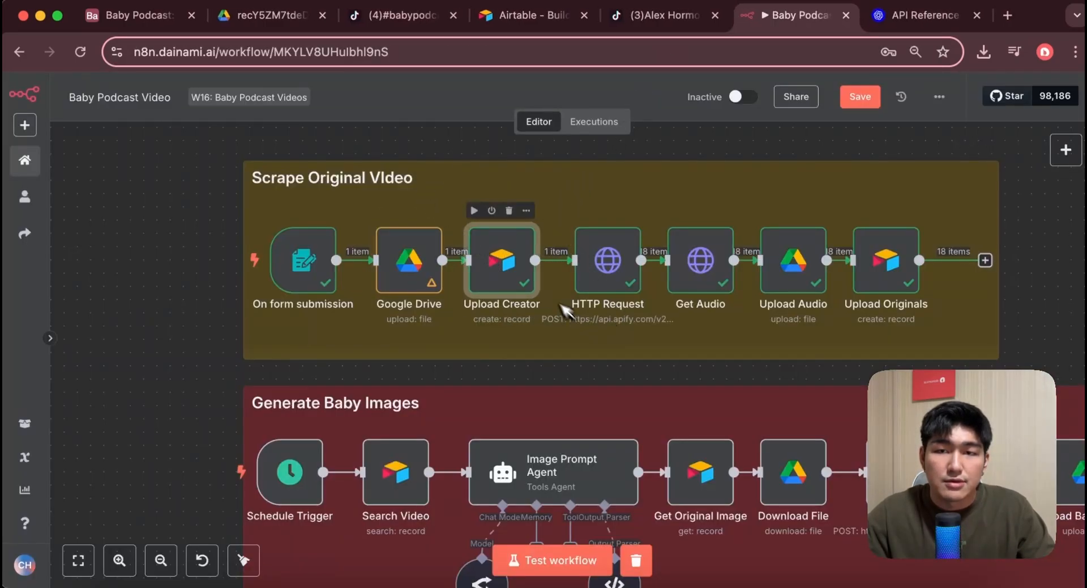
double_click(514, 257)
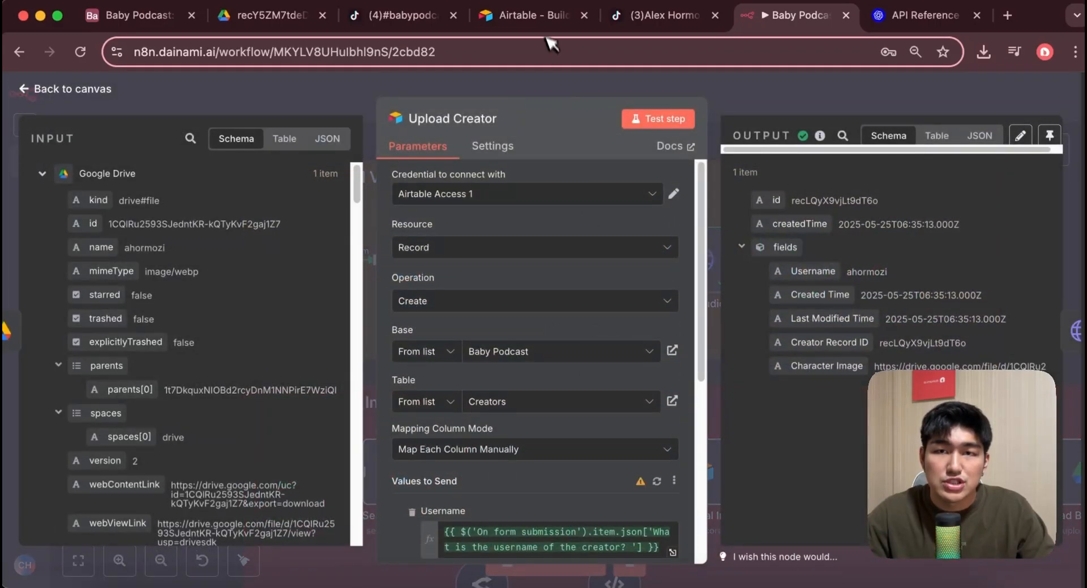
click(532, 16)
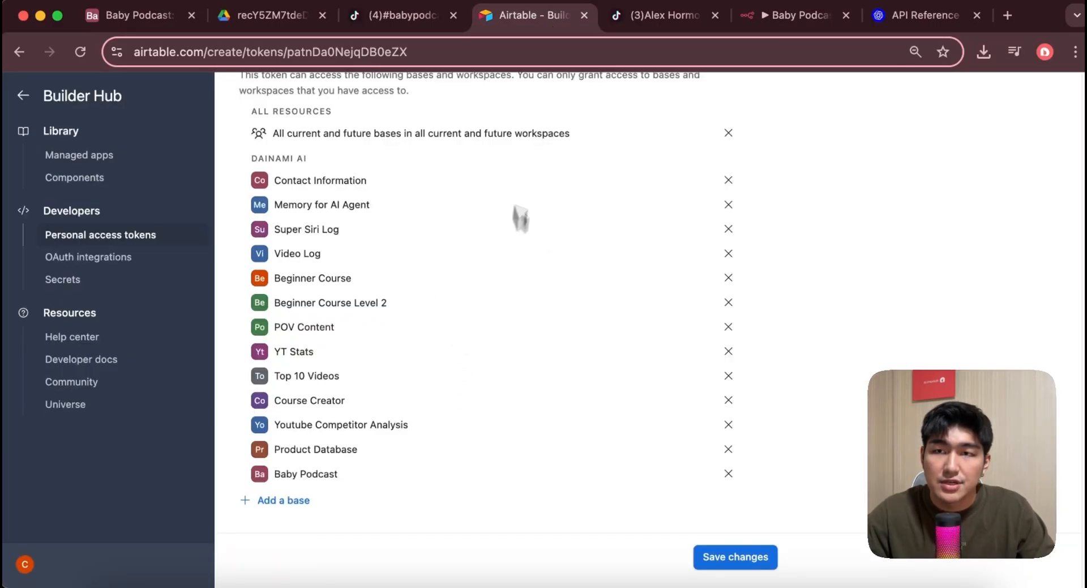
click(795, 15)
scroll(582, 249, up, 3)
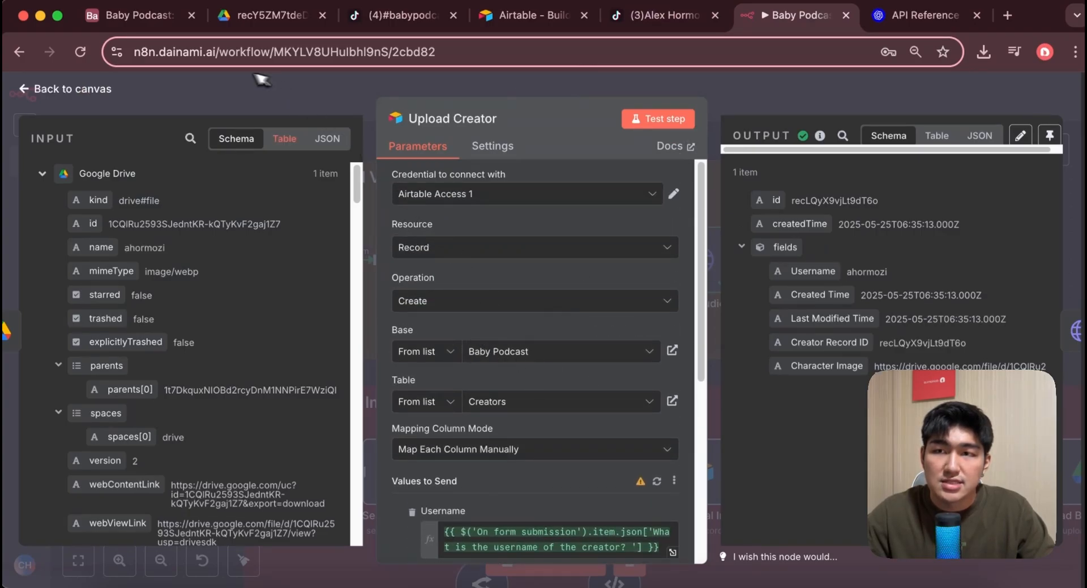
- Compare the Upload Creator node's Username and Character Image mappings with the columns of the Airtable Creators table
click(136, 16)
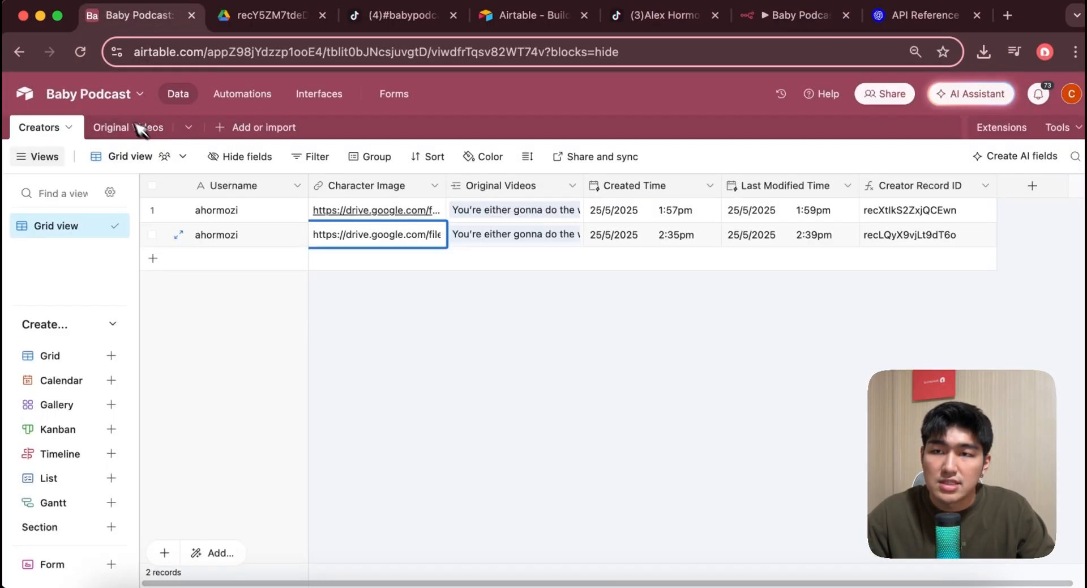
click(798, 16)
scroll(607, 336, down, 5)
scroll(607, 335, up, 3)
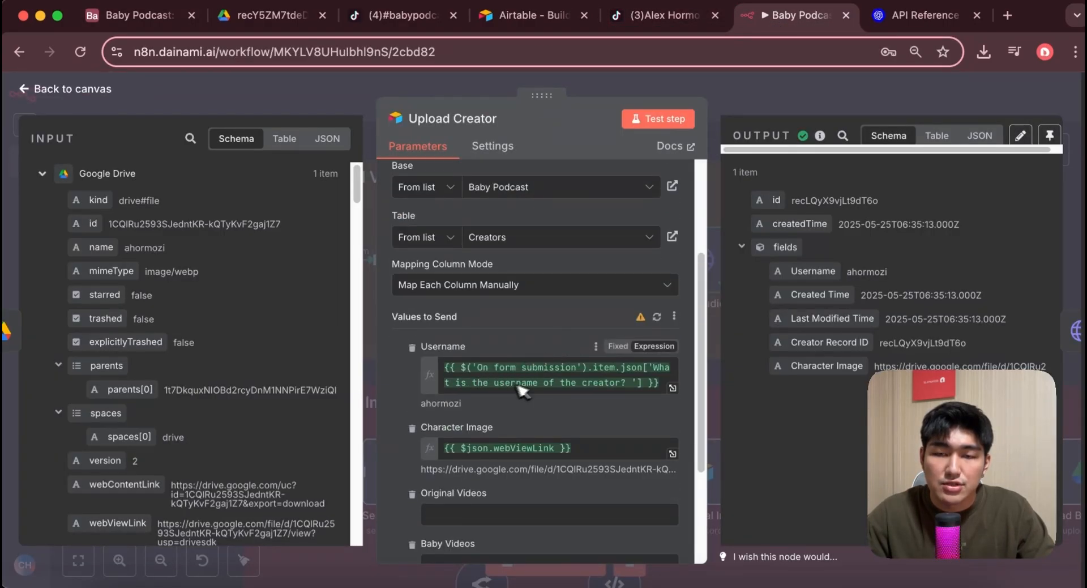
scroll(193, 343, down, 15)
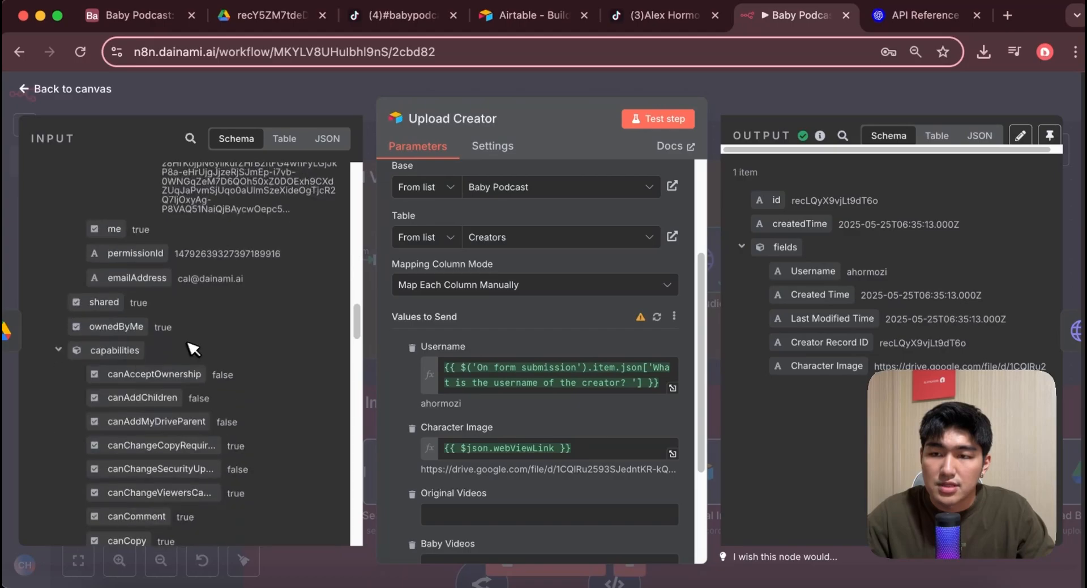
scroll(198, 345, down, 10)
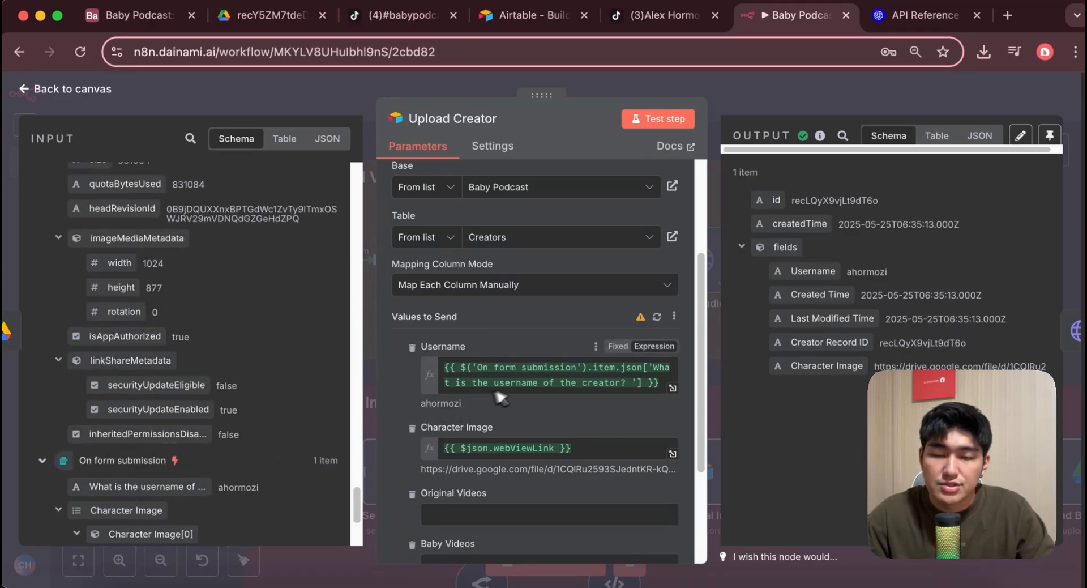
mouse_move(173, 487)
mouse_down()
mouse_move(651, 370)
mouse_move(182, 476)
mouse_move(176, 490)
mouse_up()
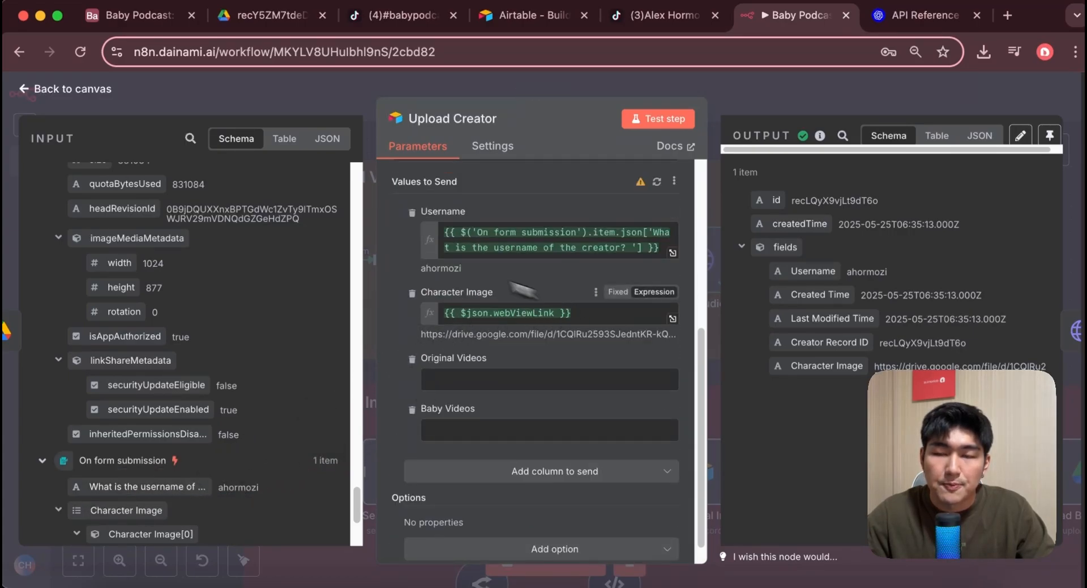
click(150, 19)
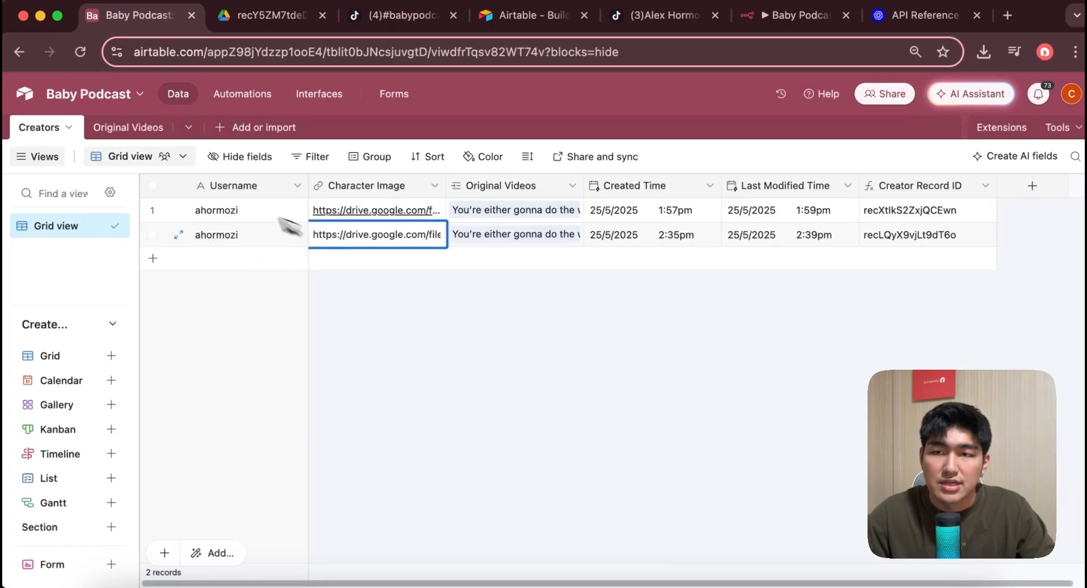
click(792, 14)
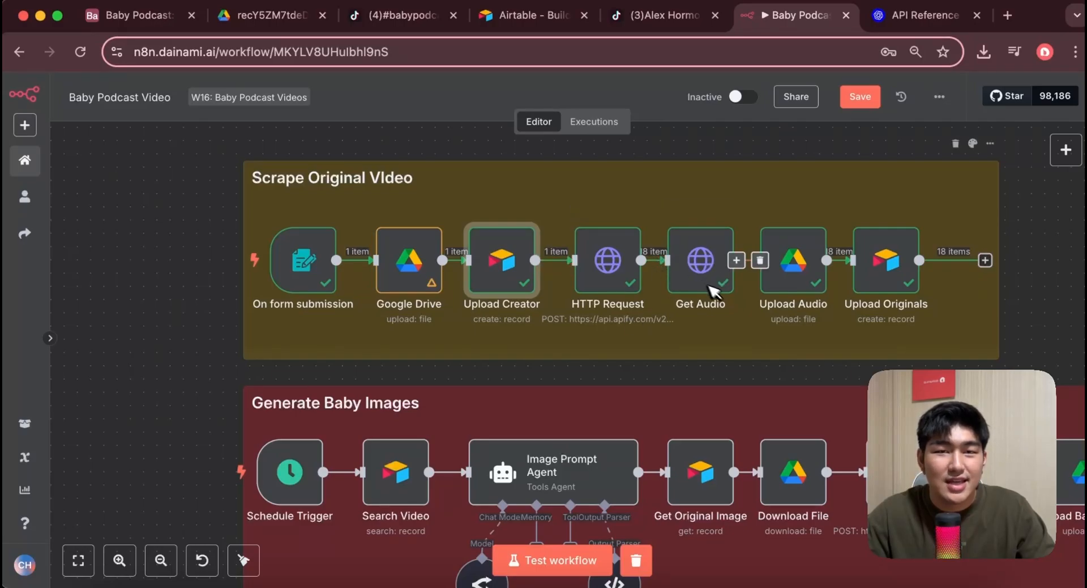
- Look over the captions, video URLs and audio URLs in the Airtable Original Videos table, and leave Airtable
click(161, 22)
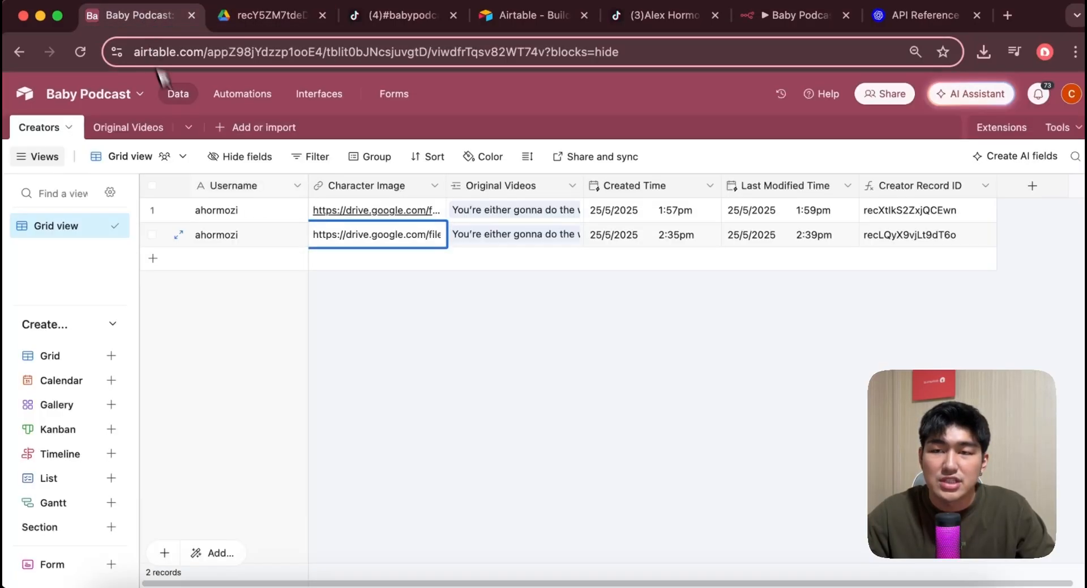
click(142, 132)
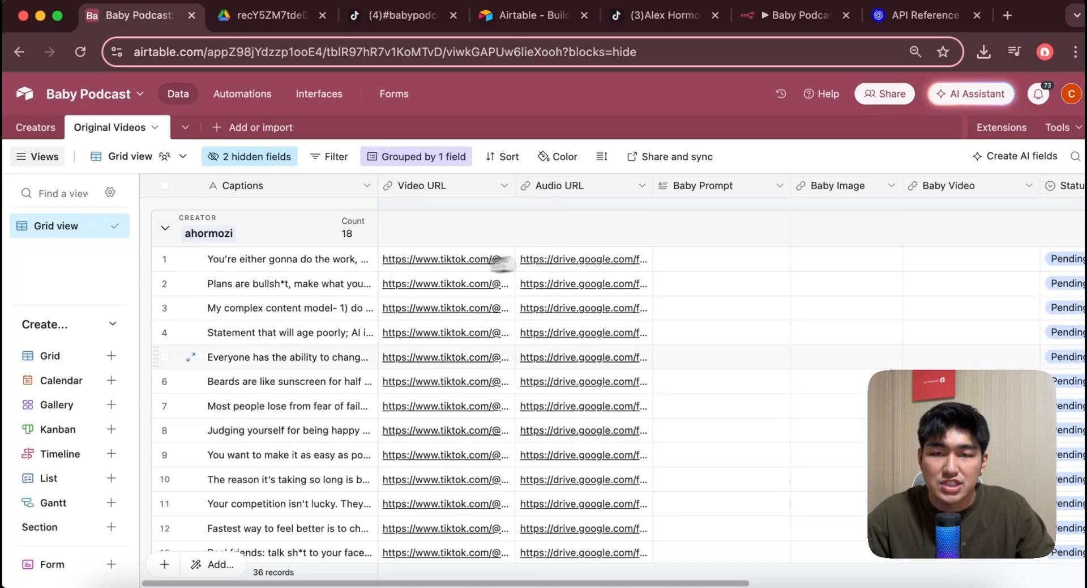
click(759, 15)
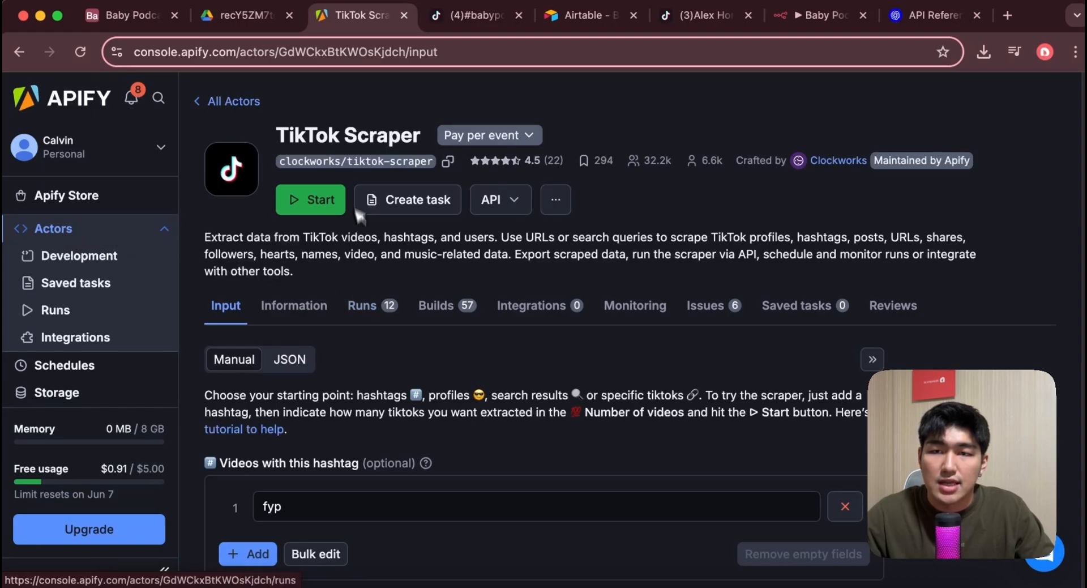
- In Apify, open the TikTok Scraper's API endpoints and copy the "Run Actor synchronously and get dataset items" URL
drag(289, 137, 395, 143)
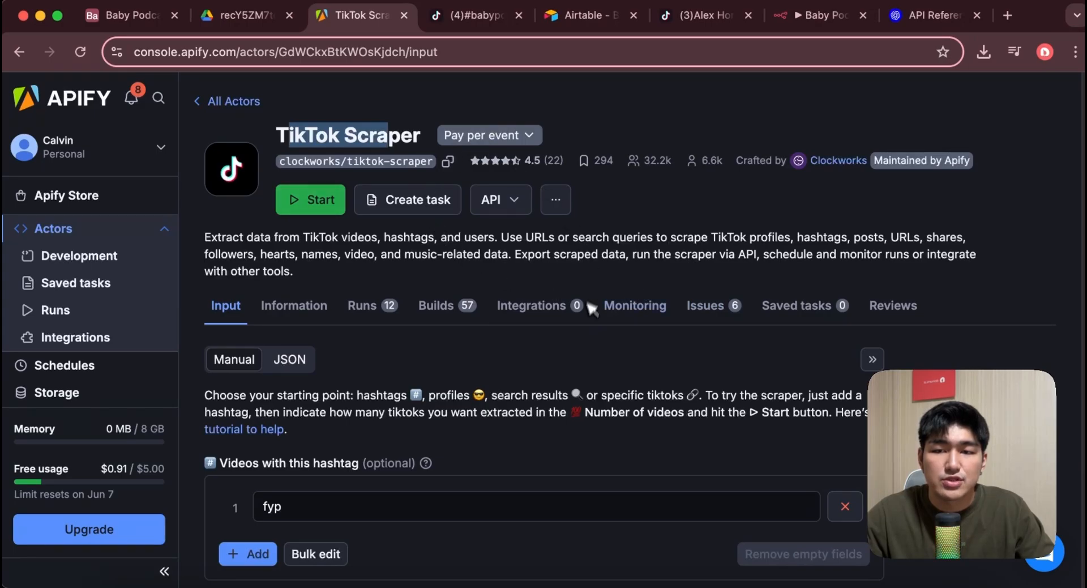
click(675, 243)
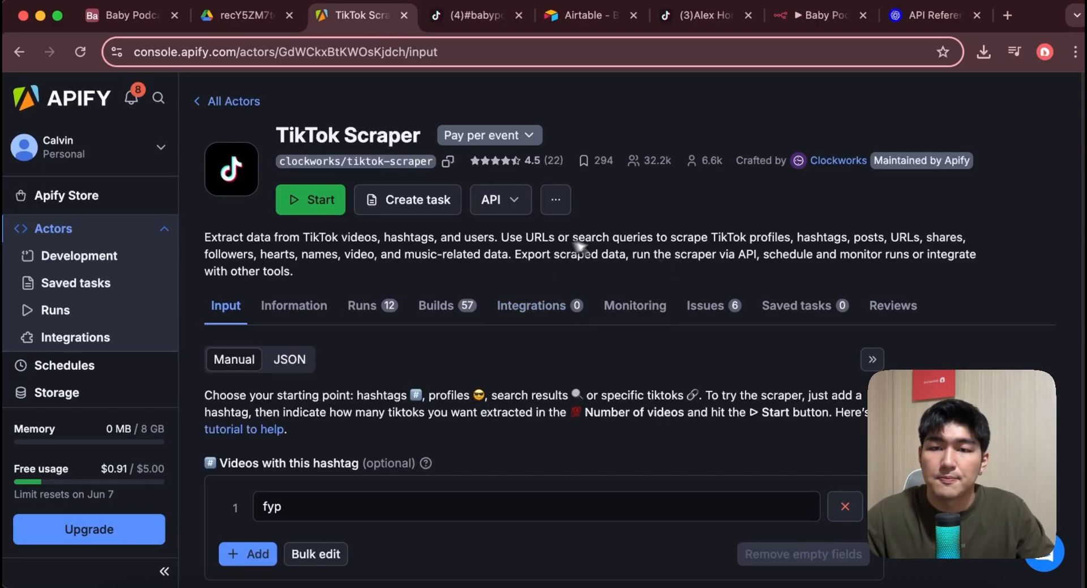
scroll(534, 300, down, 1)
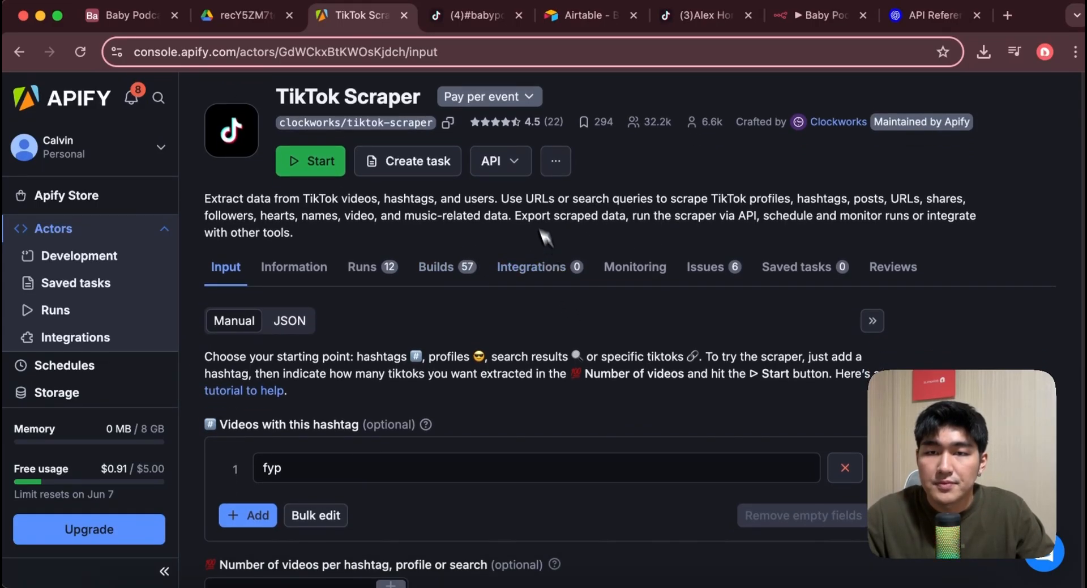
click(507, 163)
click(484, 232)
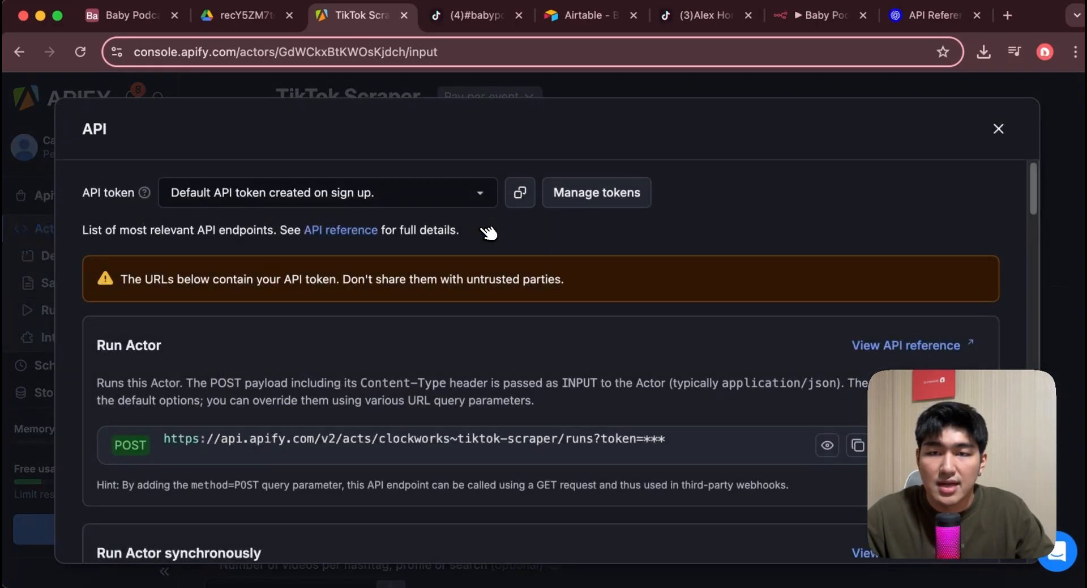
scroll(515, 292, down, 10)
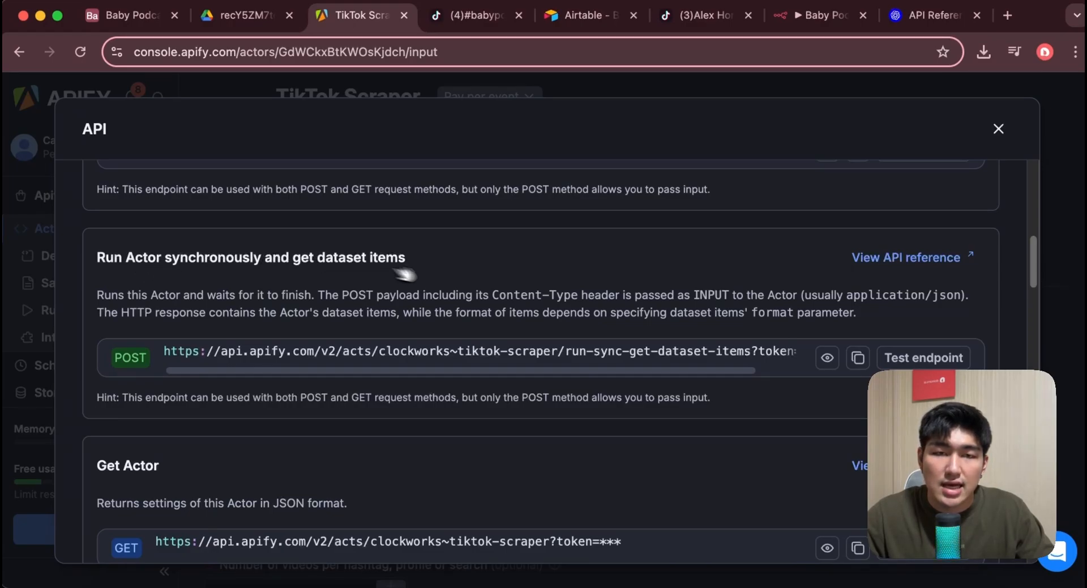
click(857, 358)
- Switch to n8n, open the HTTP Request node, and replace its URL with the copied Apify endpoint containing the API token
click(804, 16)
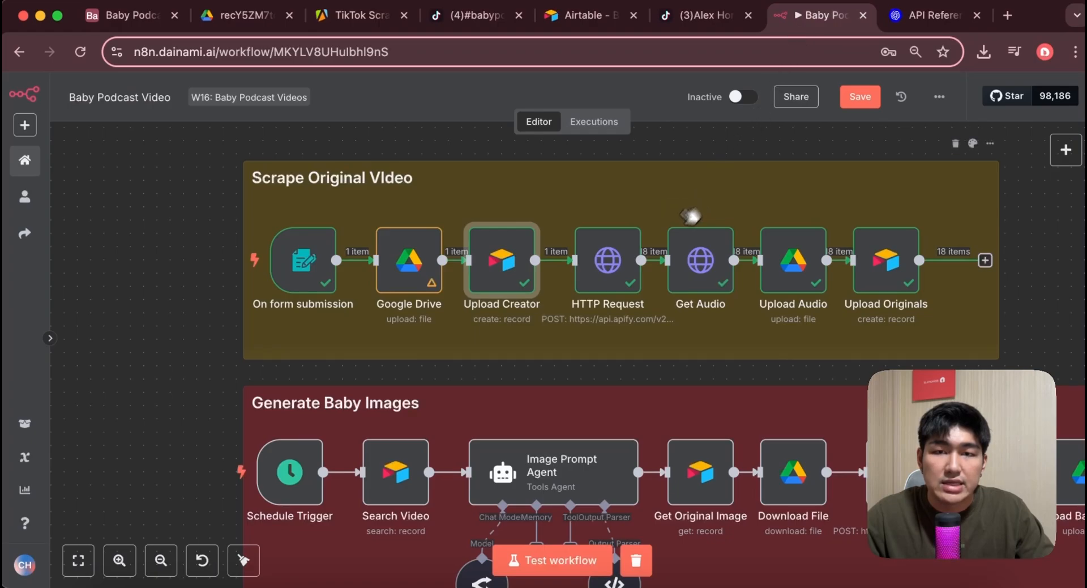
double_click(614, 270)
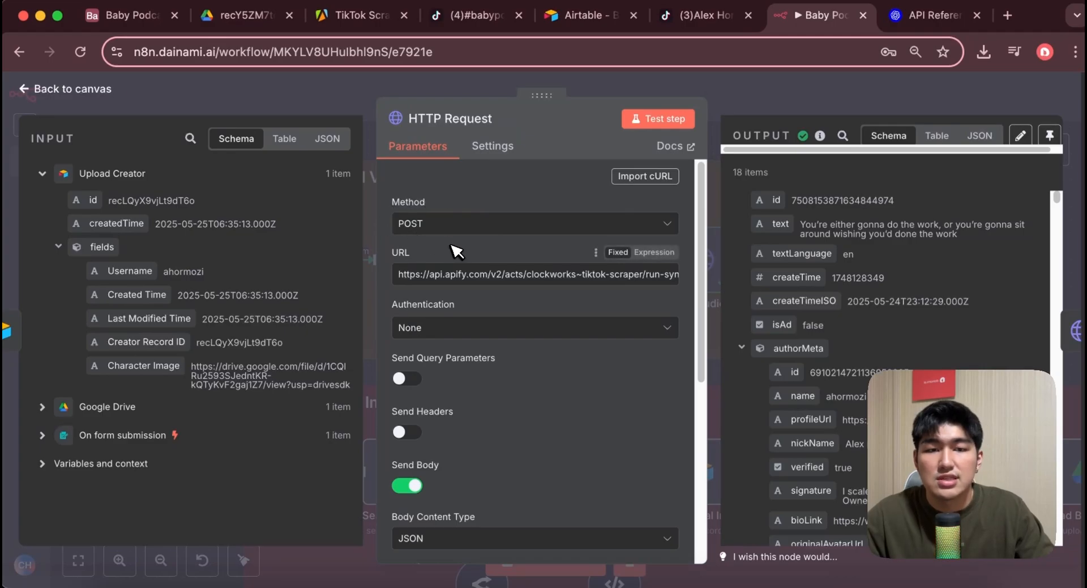
triple_click(481, 280)
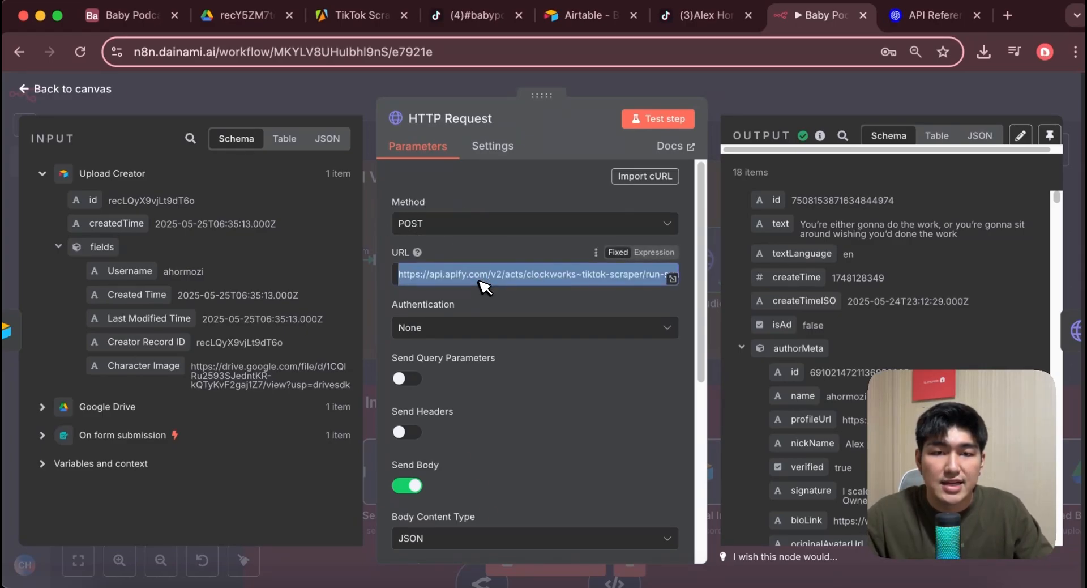
click(531, 242)
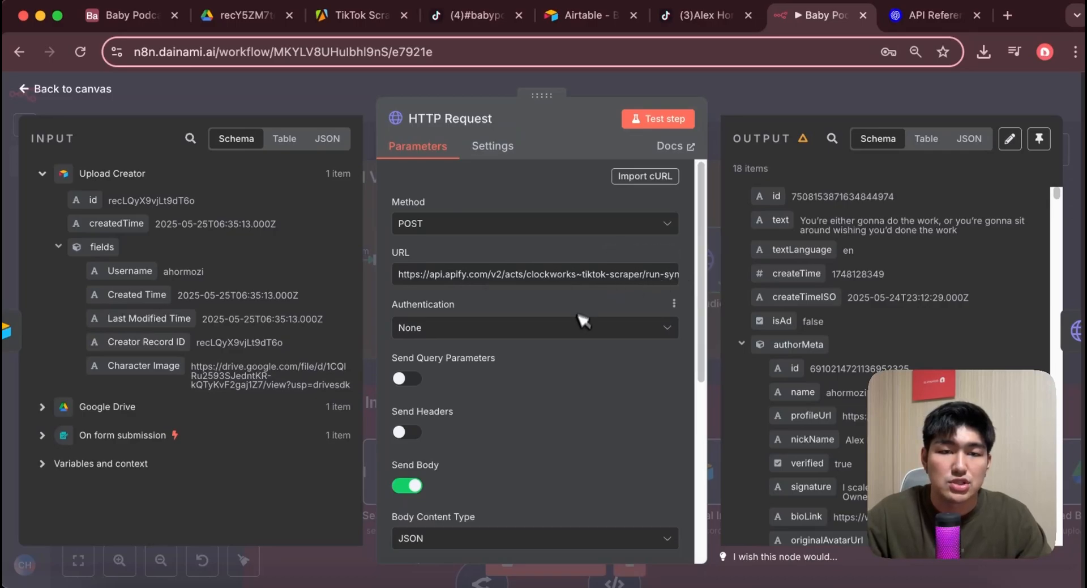
- Review the HTTP Request node's JSON body in the expanded editor, including the mapped profile username and post age limit, against the TikTok creator page
scroll(504, 256, down, 2)
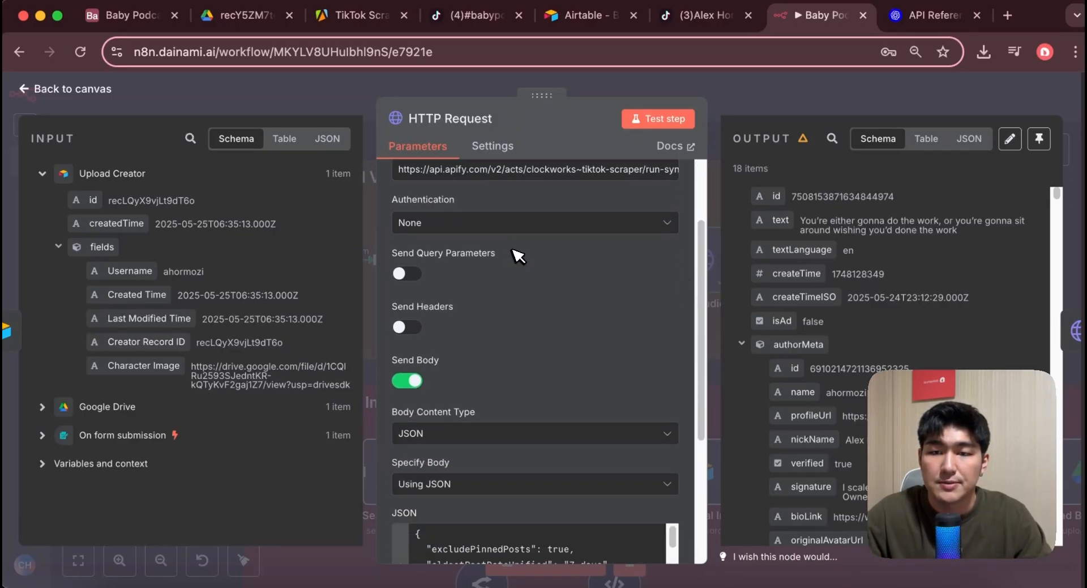
scroll(516, 247, up, 2)
scroll(493, 277, down, 5)
scroll(576, 283, down, 3)
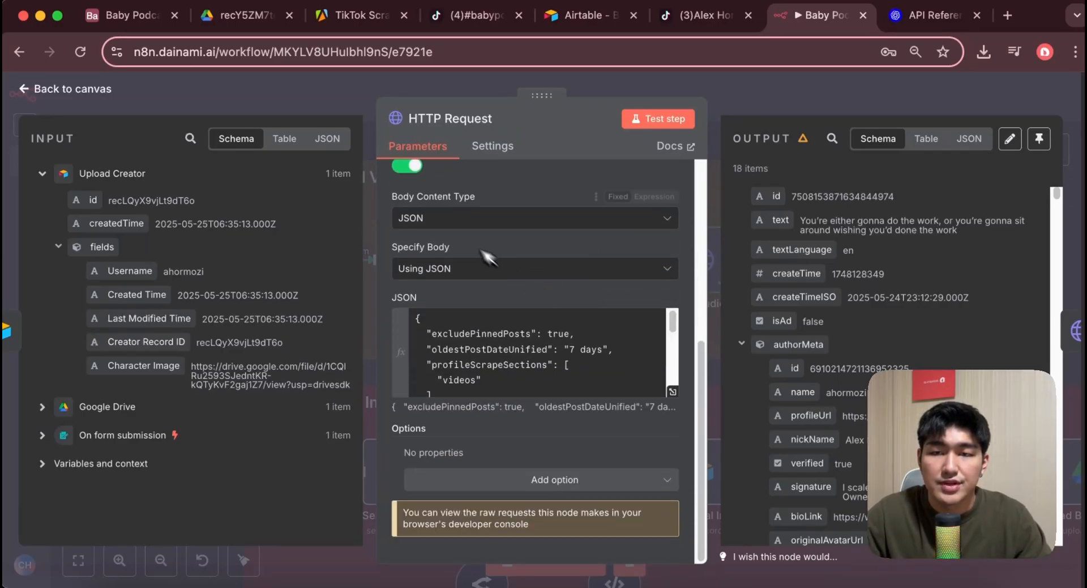
click(673, 391)
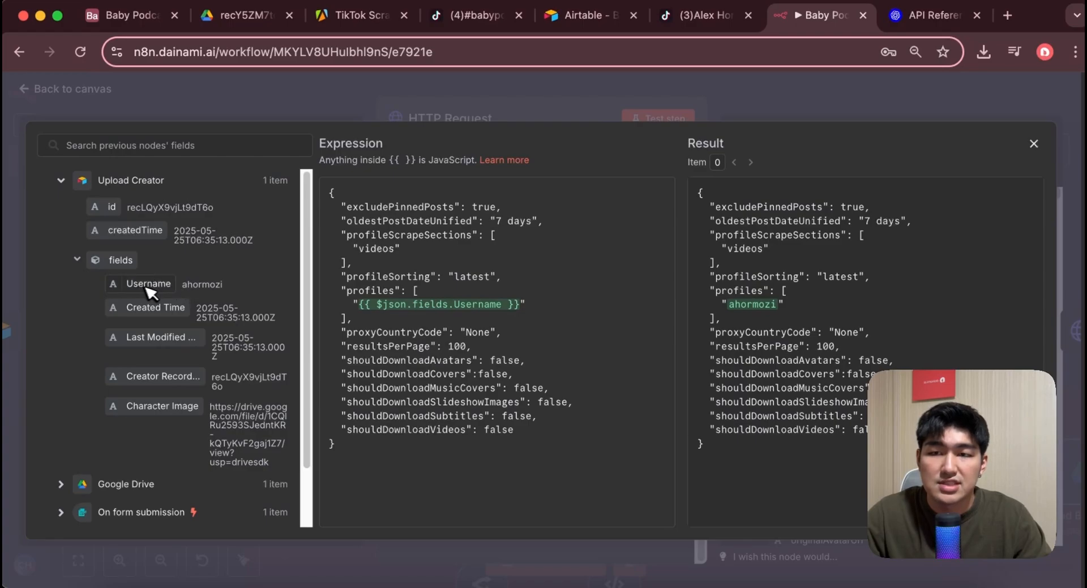
click(702, 16)
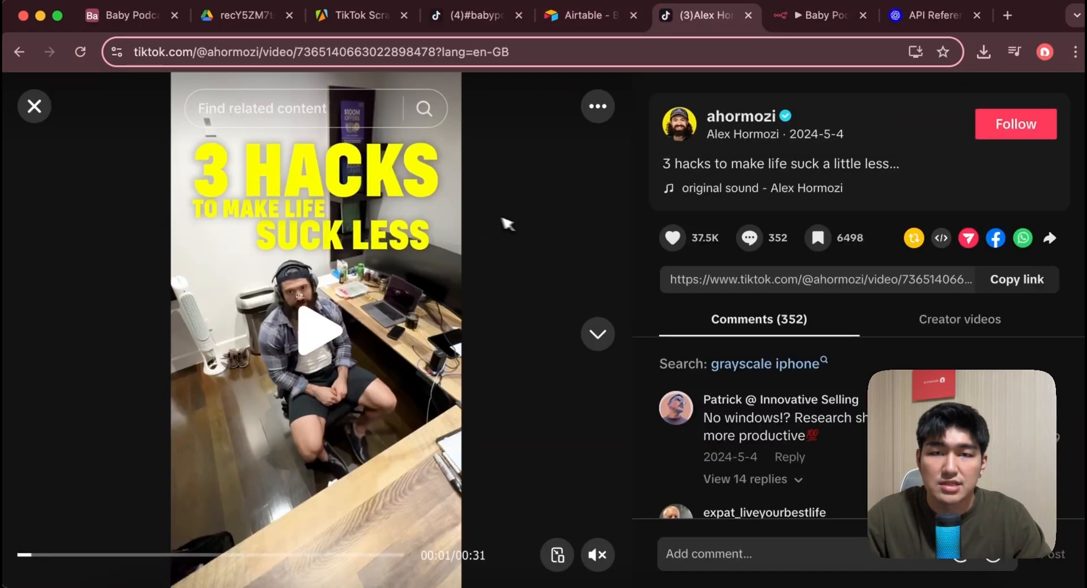
key(ctrl+Tab)
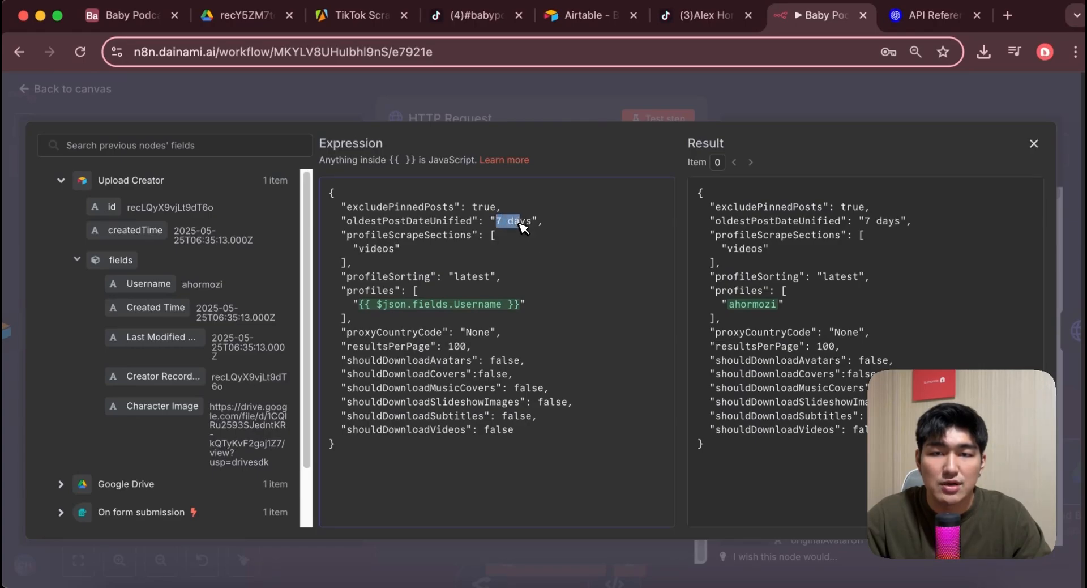
click(548, 263)
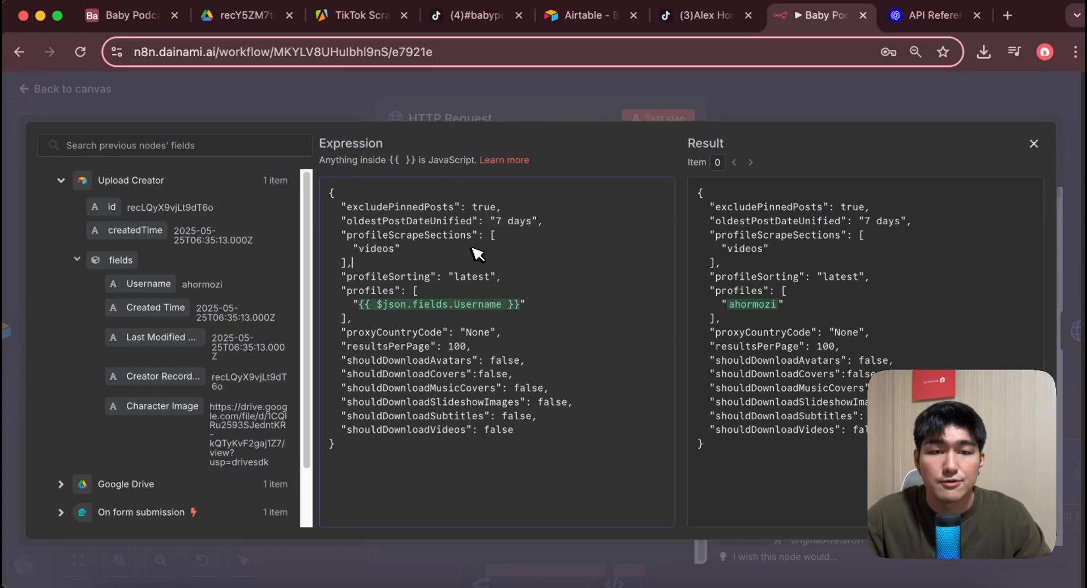
- Check the scraped videos grouped by creator in the Airtable Original Videos table
click(130, 16)
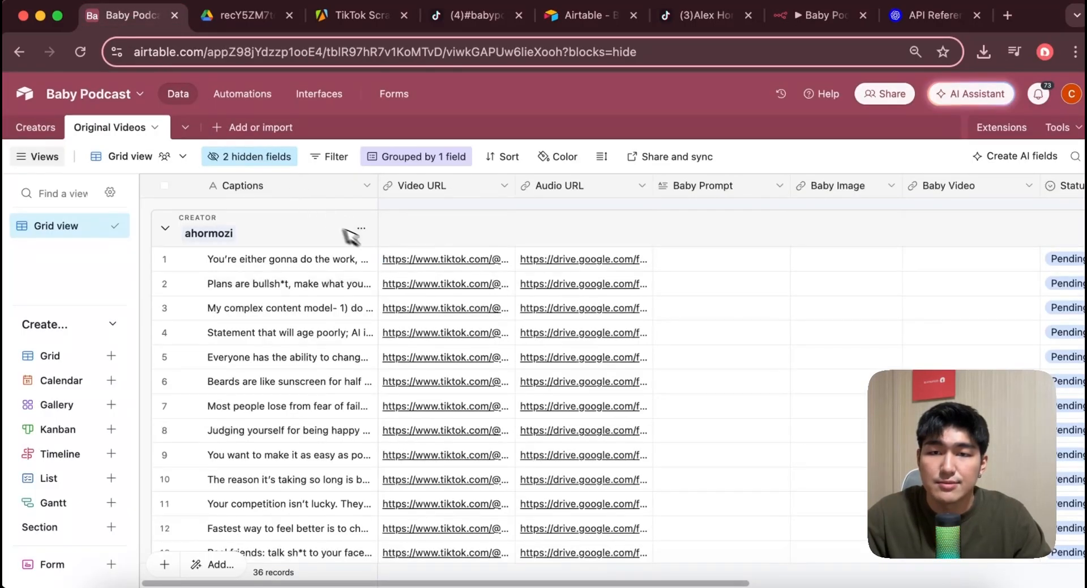
scroll(281, 372, down, 5)
scroll(282, 372, up, 2)
scroll(303, 279, down, 8)
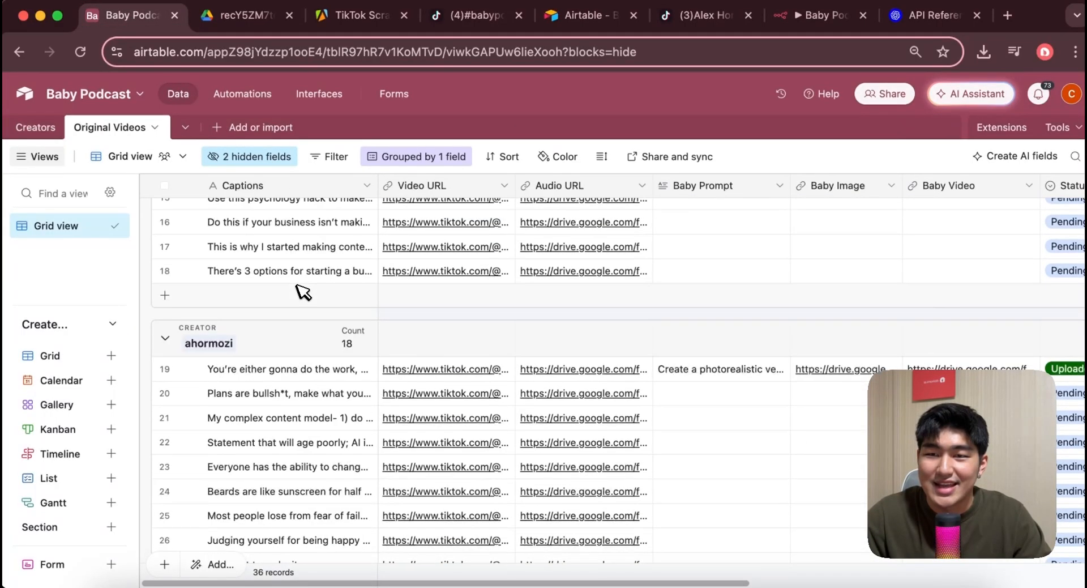
scroll(300, 294, up, 3)
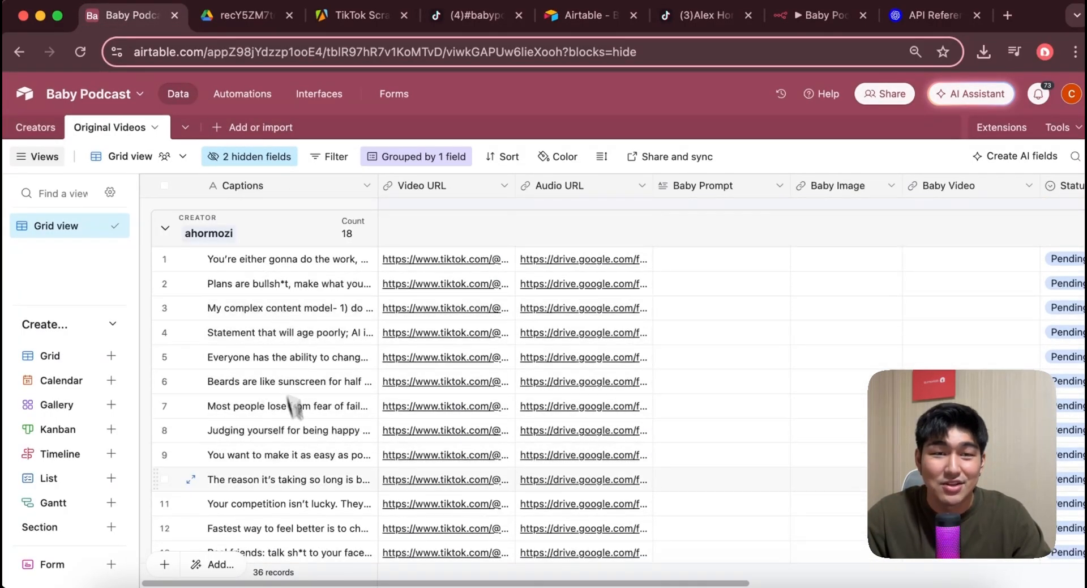
- Return to n8n, close the expanded expression editor, and review the download options in the HTTP Request node's JSON body
click(827, 28)
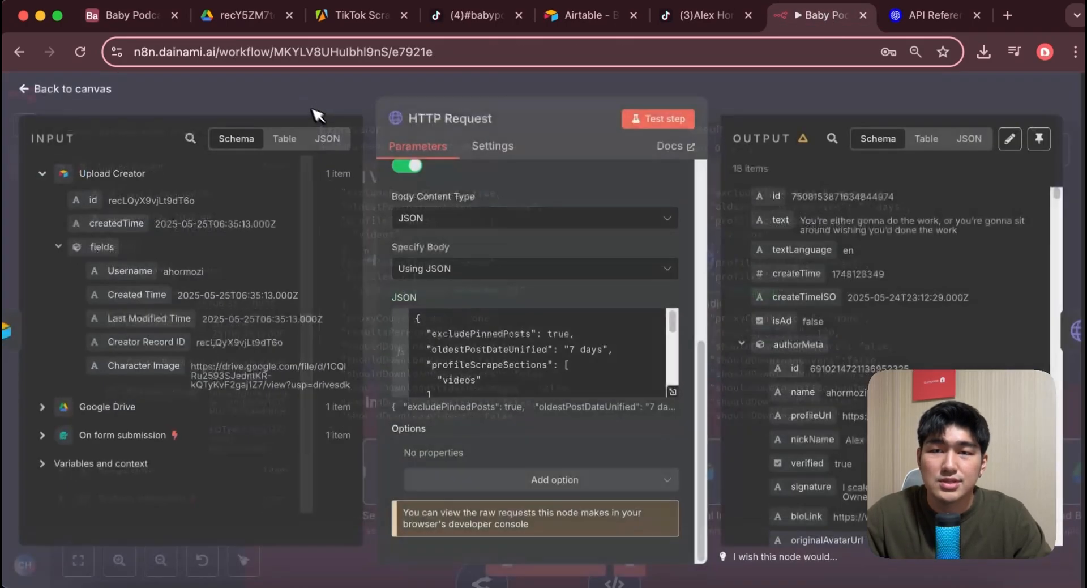
scroll(601, 340, down, 3)
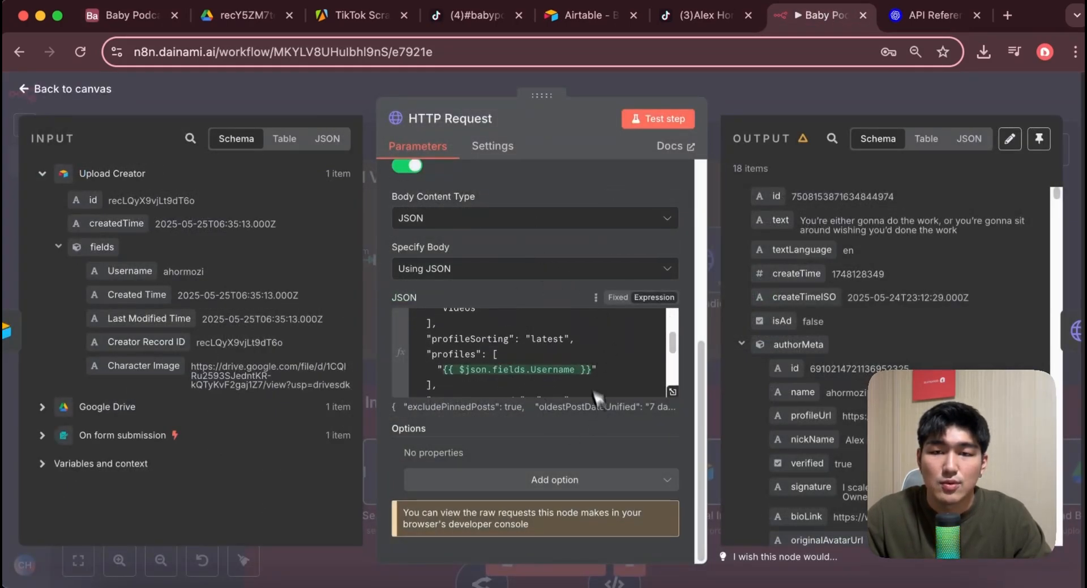
scroll(573, 340, down, 5)
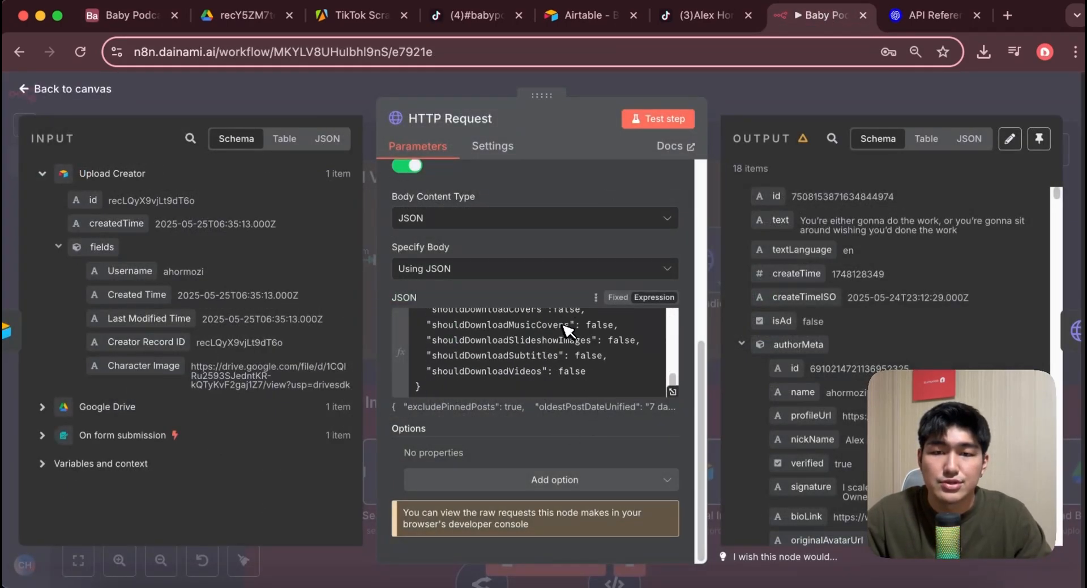
- Open the Get Audio node and check its URL expression against the musicMeta playUrl field in the input data
click(38, 90)
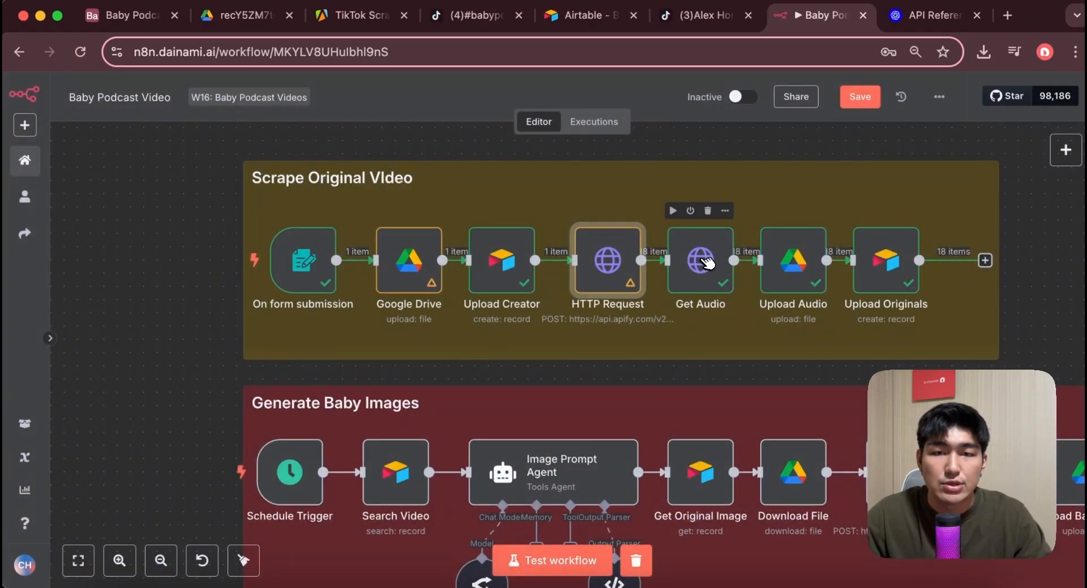
double_click(705, 262)
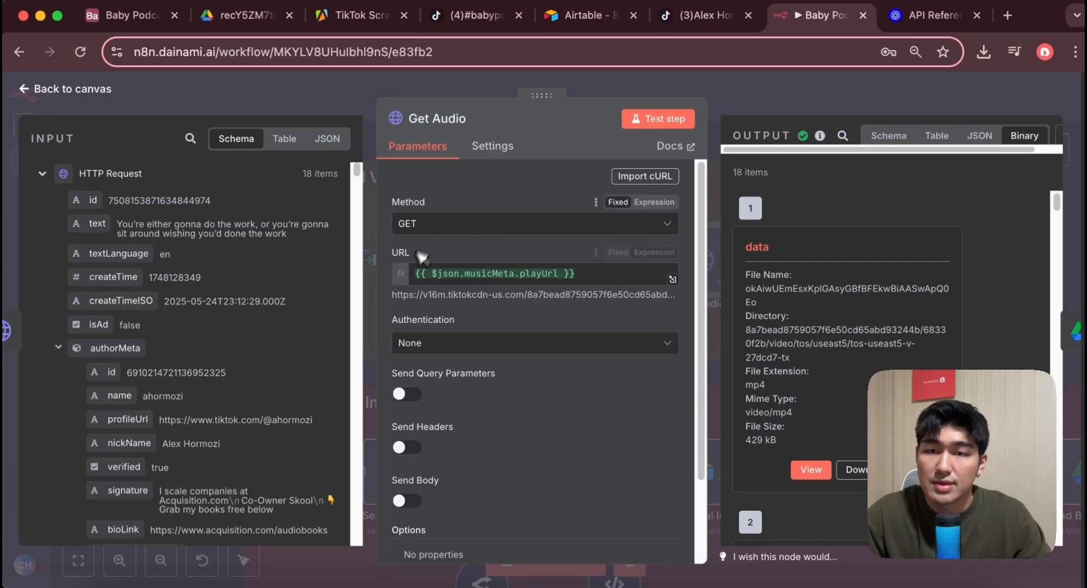
scroll(165, 314, down, 10)
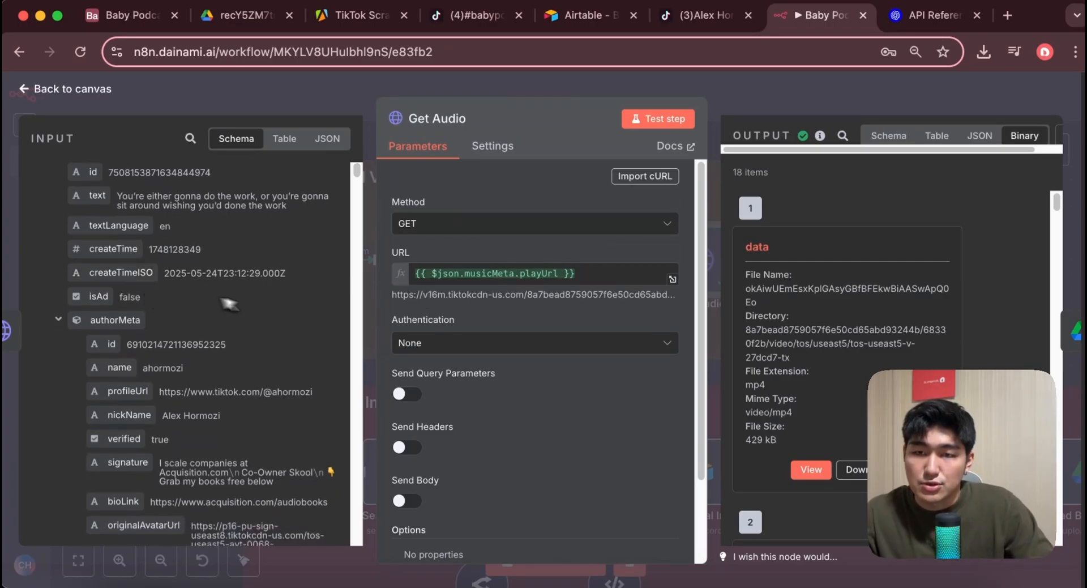
drag(107, 308, 148, 317)
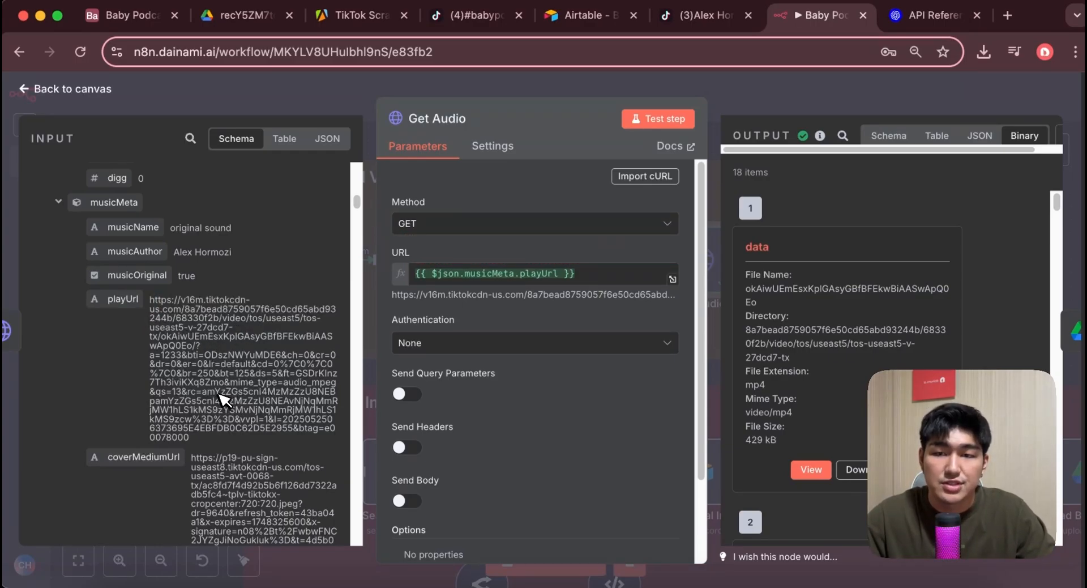
scroll(619, 258, down, 3)
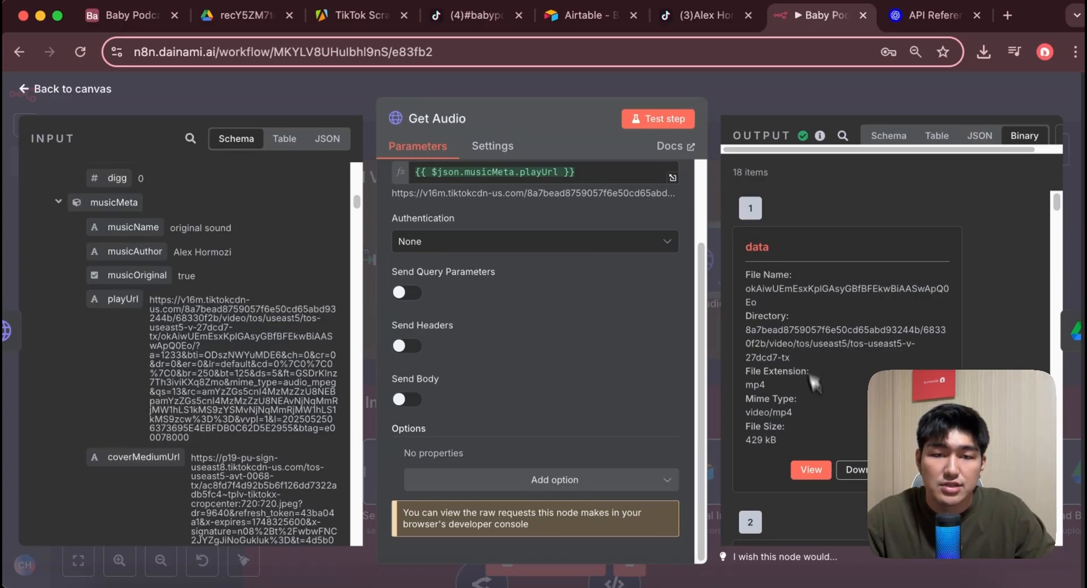
- Preview the first binary audio item in the Get Audio output, pause it, and return to the item list
click(812, 470)
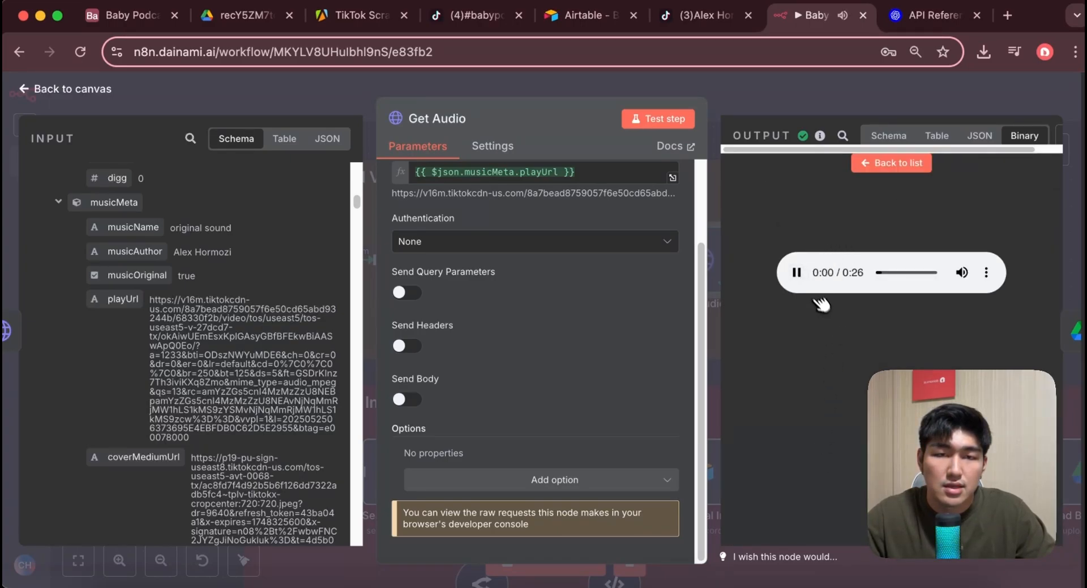
click(796, 272)
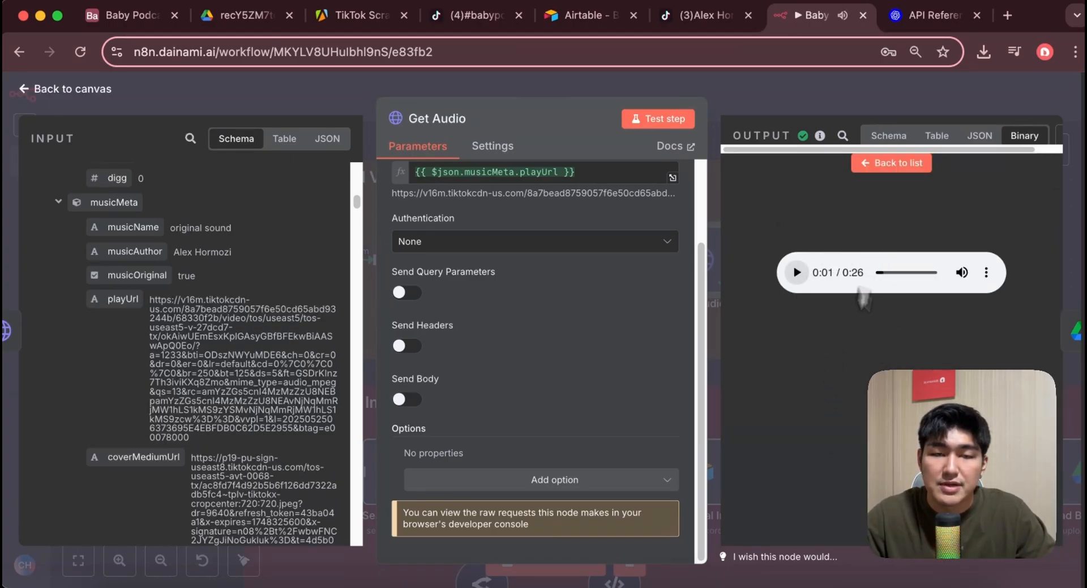
click(898, 162)
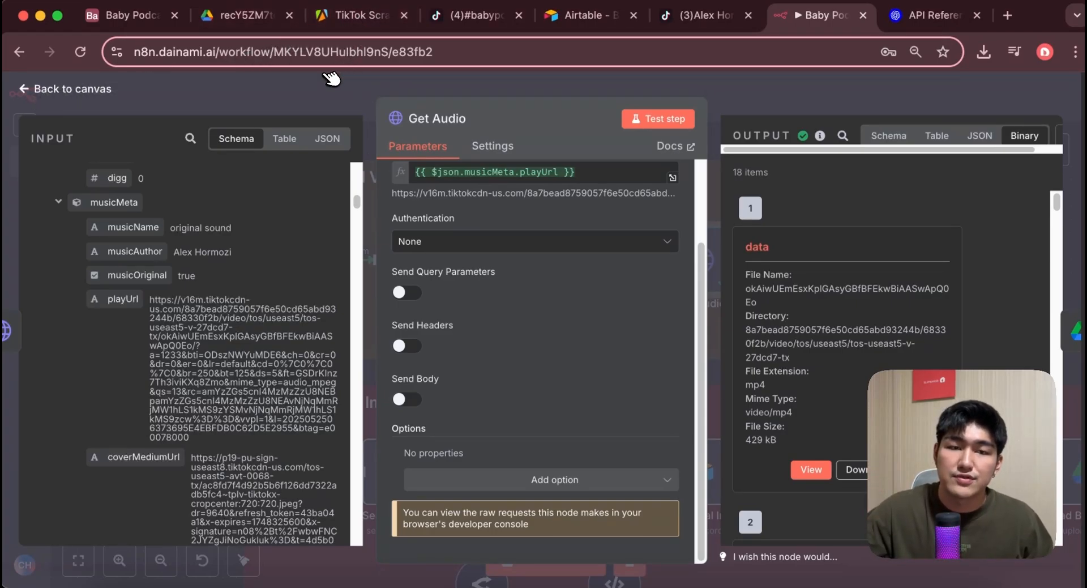
- Review the Upload Audio node's file name expression and its 76. original audio parent folder, then return to the canvas
click(26, 90)
click(793, 265)
double_click(793, 264)
scroll(451, 338, down, 4)
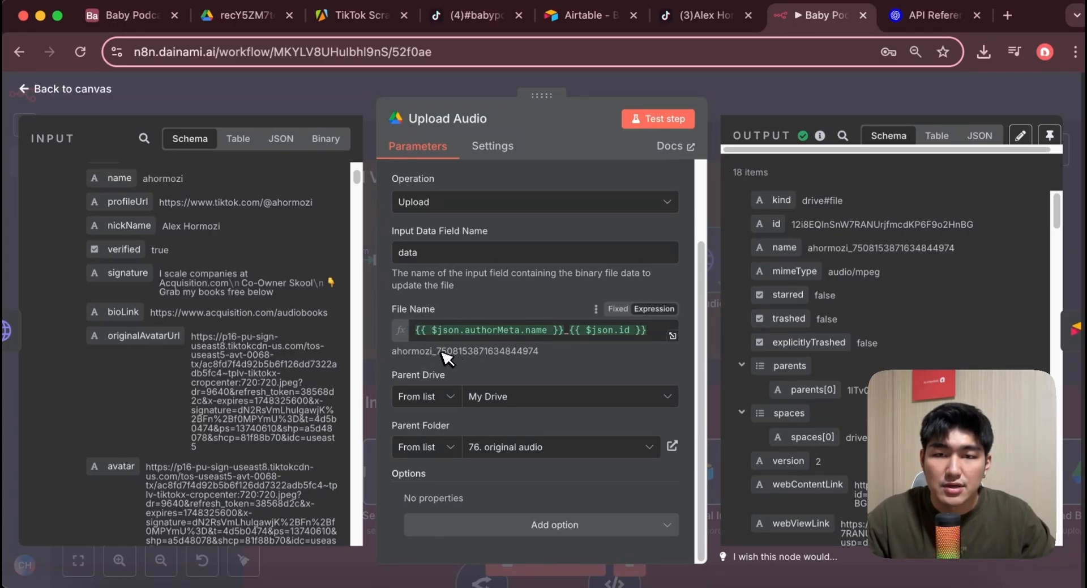
drag(455, 351, 541, 354)
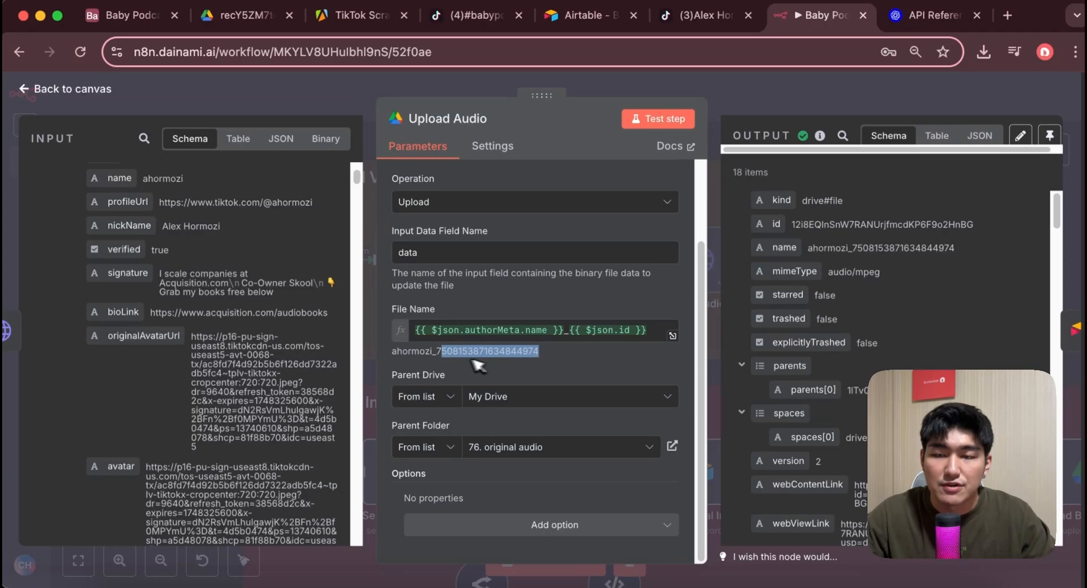
click(443, 360)
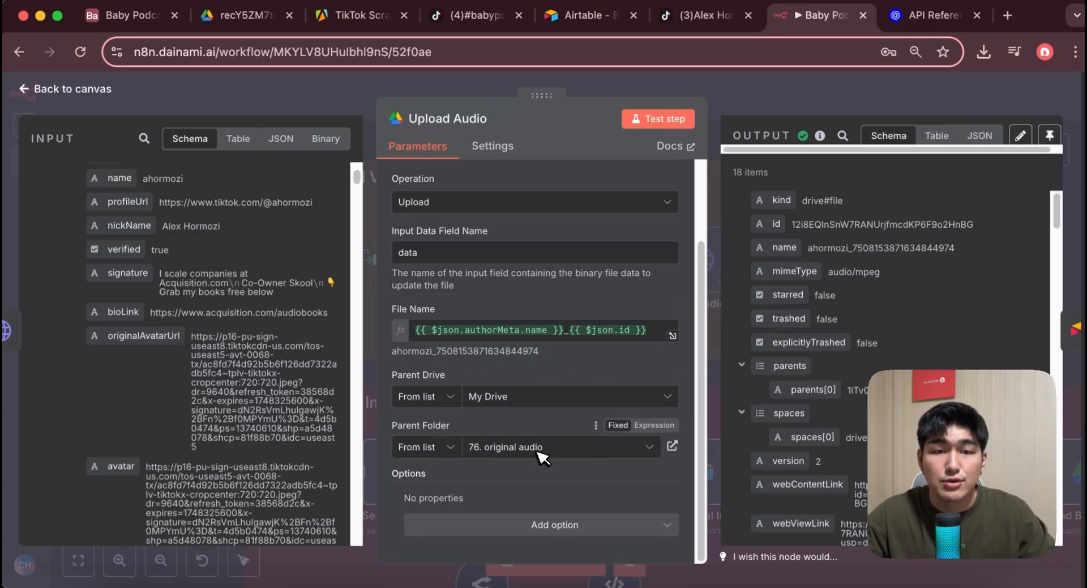
key(Escape)
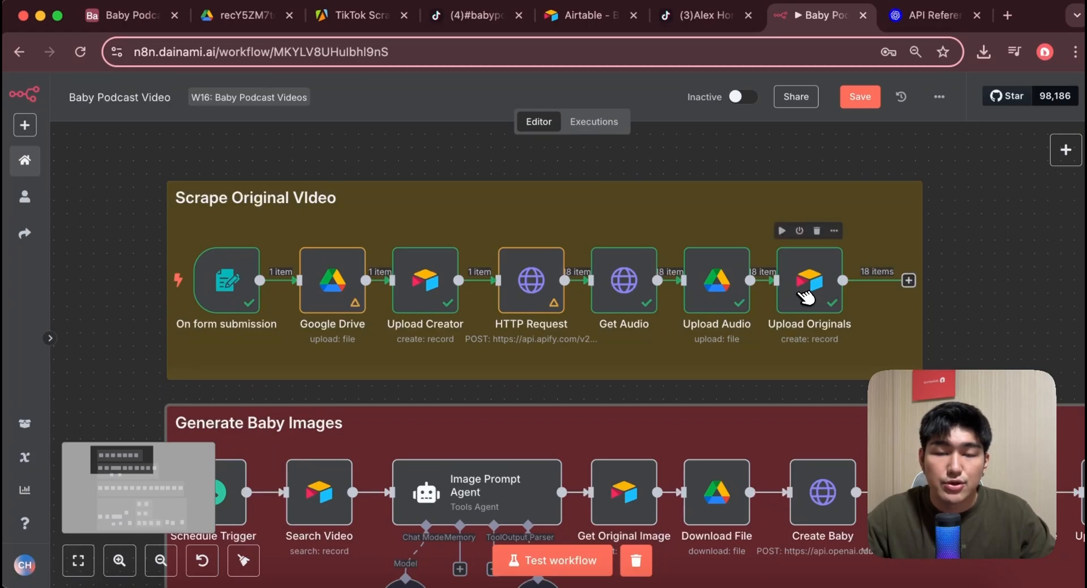
- Open the Upload Originals node and review its Airtable base, Original Videos table and manual column mappings
click(813, 294)
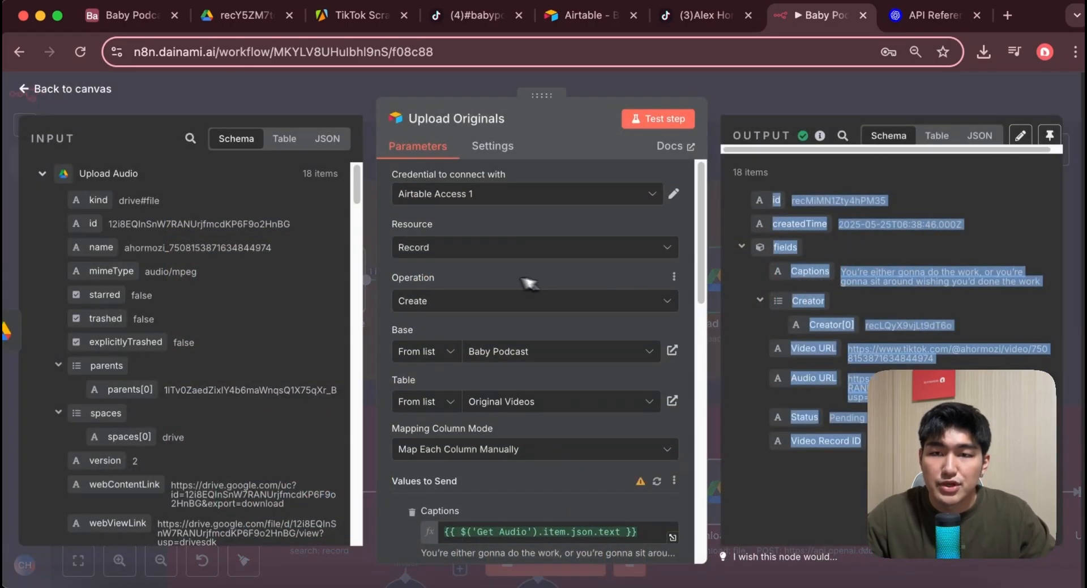
scroll(438, 317, down, 1)
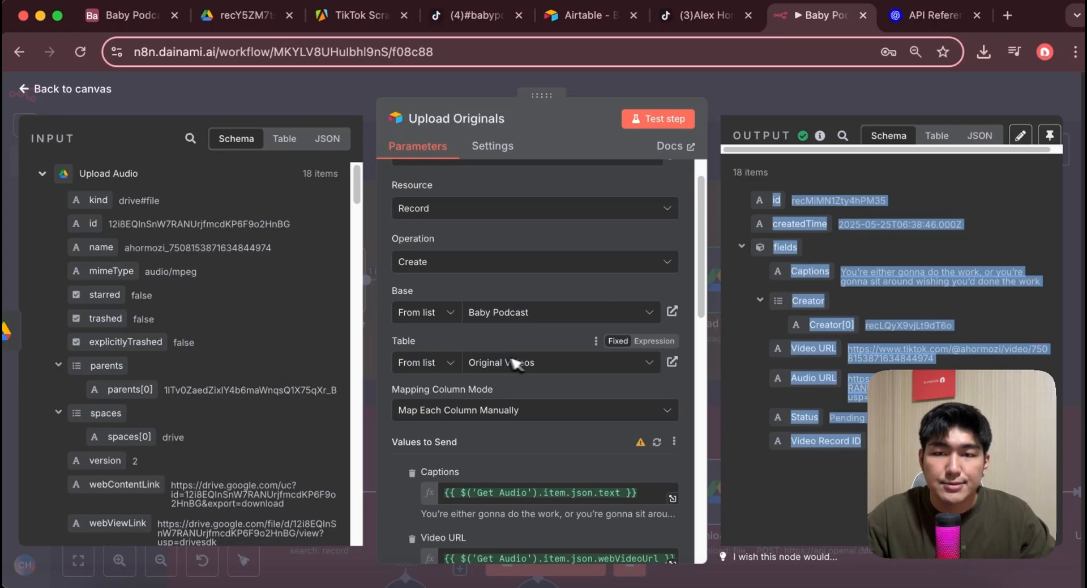
scroll(531, 360, down, 5)
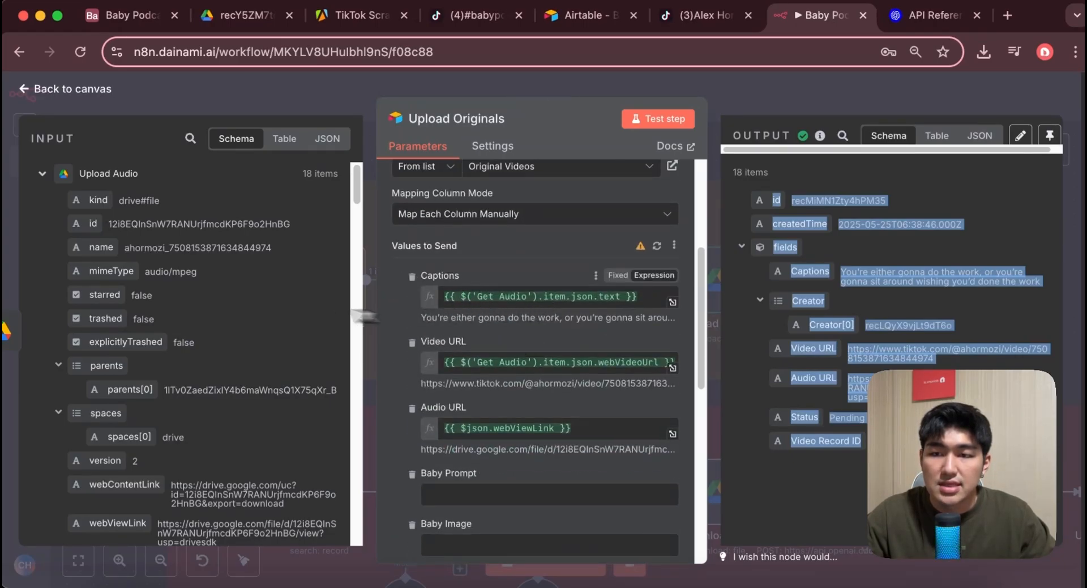
- Check the Captions and Video URL mappings against the text and webVideoUrl fields in the Get Audio input data
scroll(245, 324, down, 10)
scroll(245, 325, down, 10)
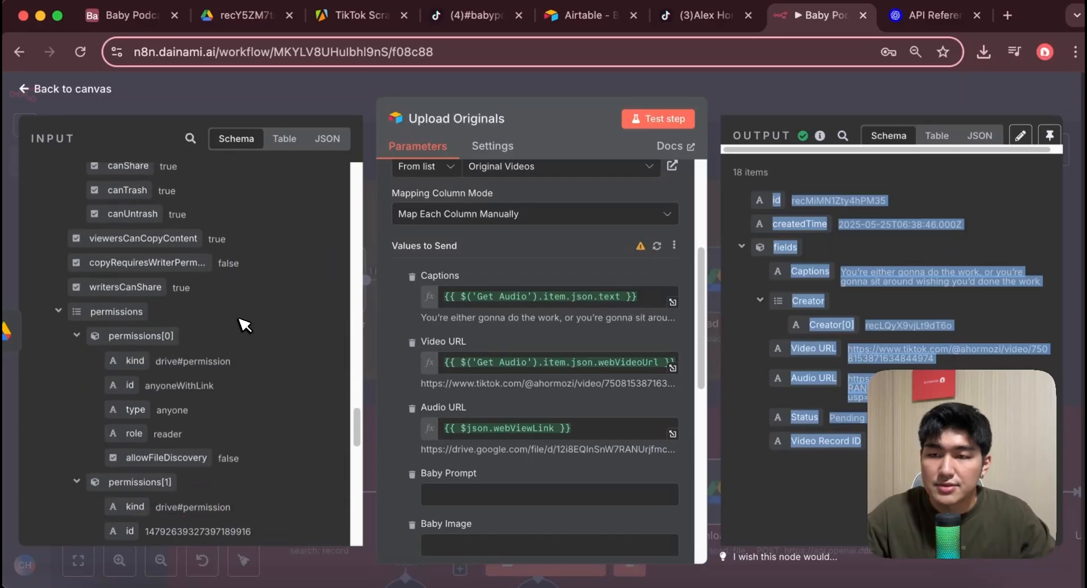
click(50, 359)
scroll(129, 373, down, 2)
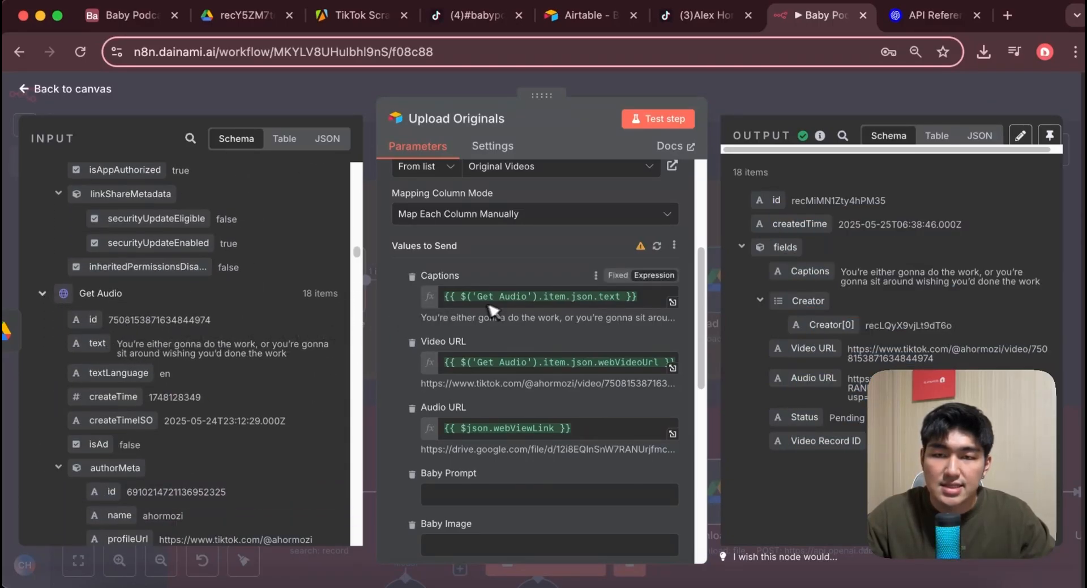
scroll(339, 368, down, 3)
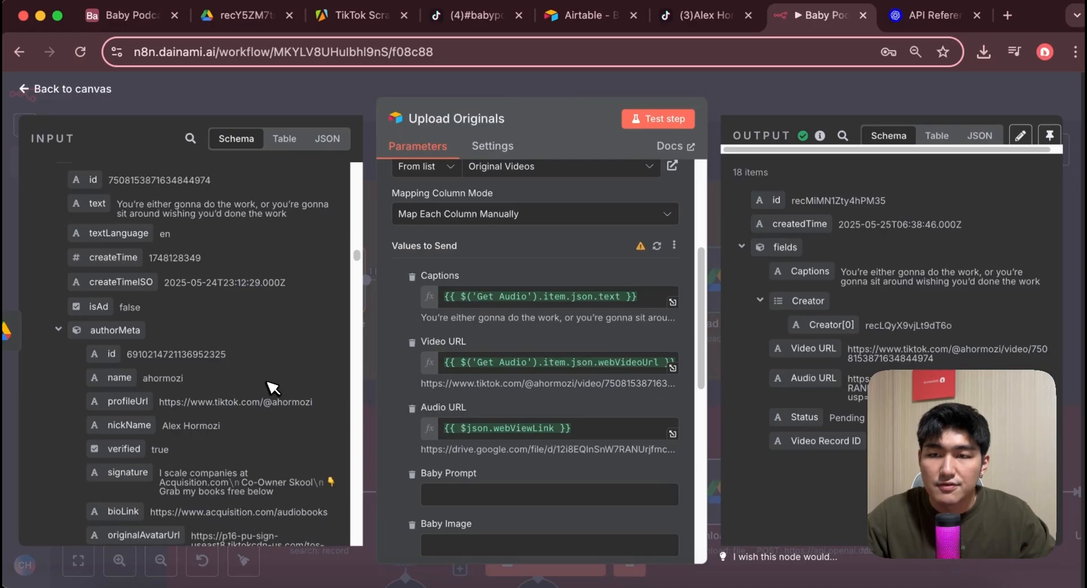
scroll(283, 382, up, 2)
scroll(141, 367, down, 6)
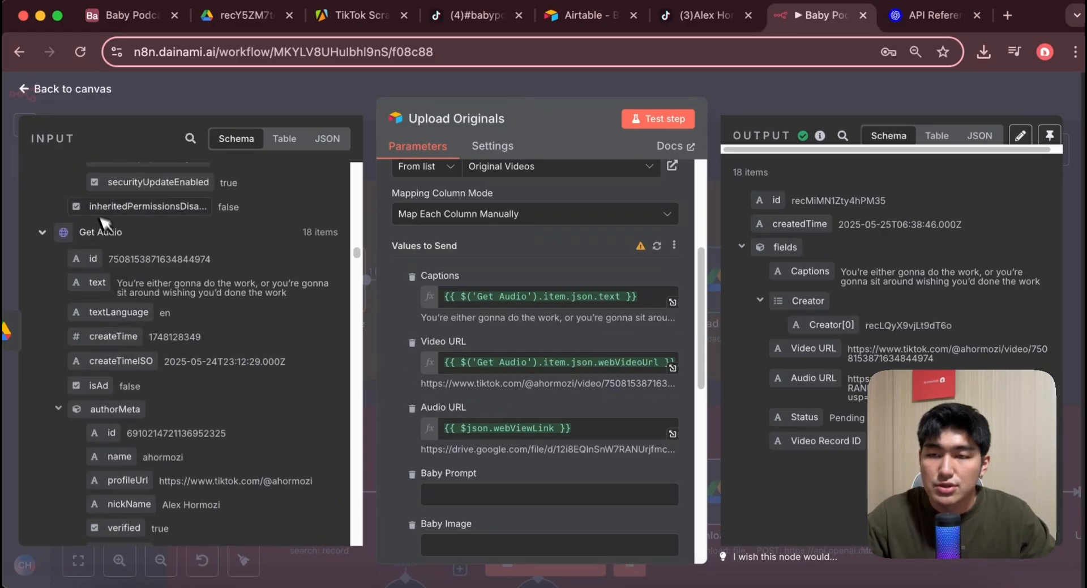
scroll(160, 399, down, 5)
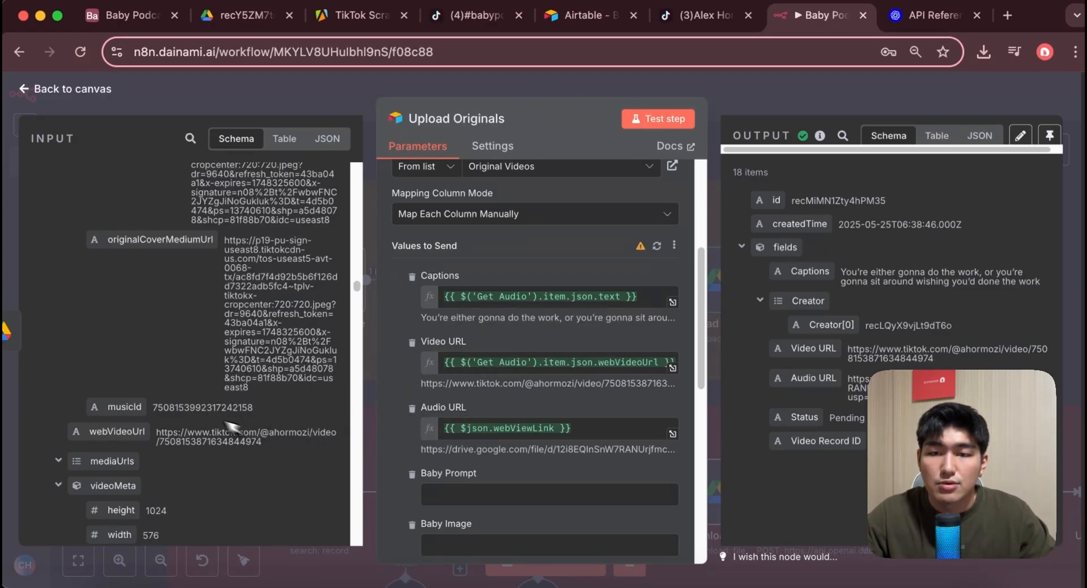
- Check the Audio URL mapping against the webViewLink field in the Upload Audio input data, and return to the canvas
scroll(164, 342, down, 10)
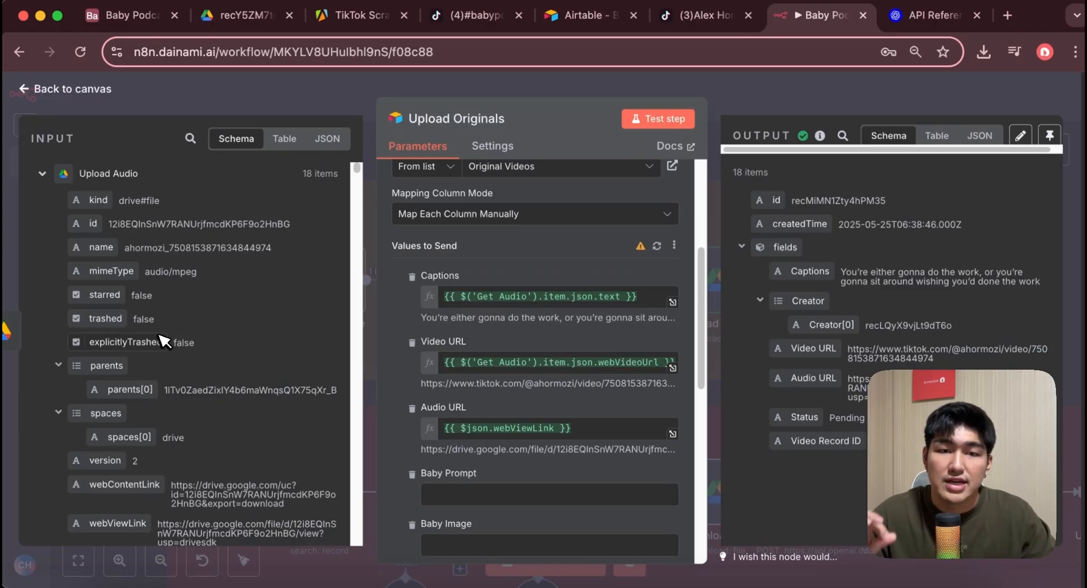
scroll(167, 339, down, 3)
scroll(135, 283, up, 4)
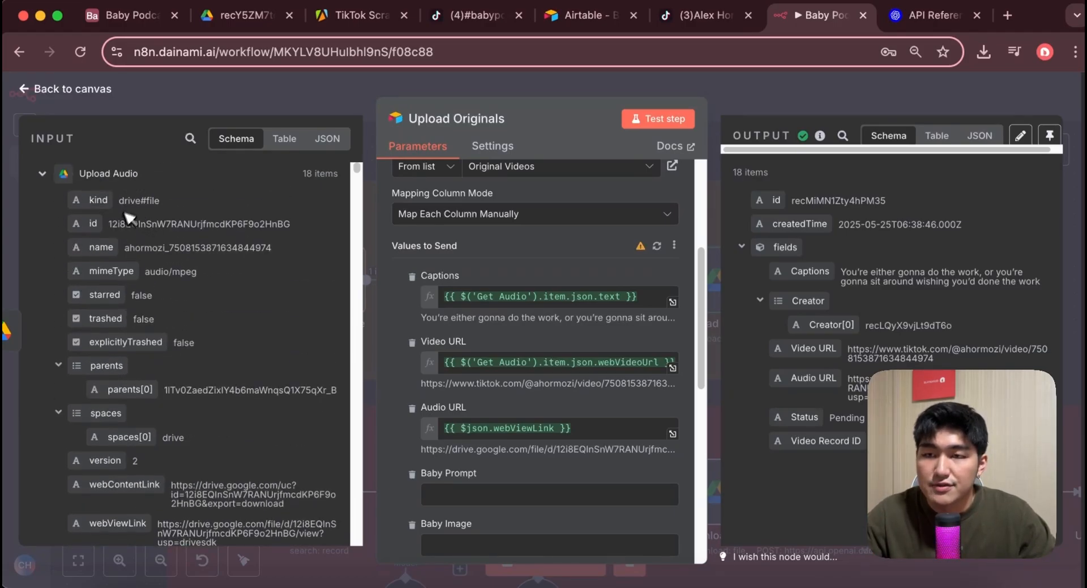
scroll(133, 363, down, 2)
drag(113, 451, 192, 460)
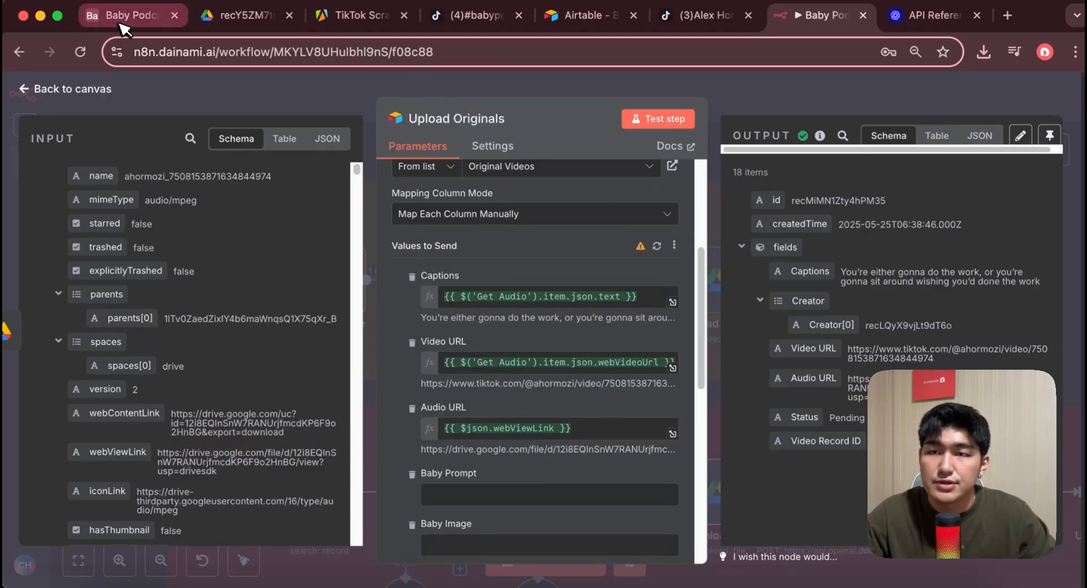
click(43, 97)
- Switch to the Airtable Original Videos table, view the first record's TikTok video from its Video URL, and close the video page
click(133, 17)
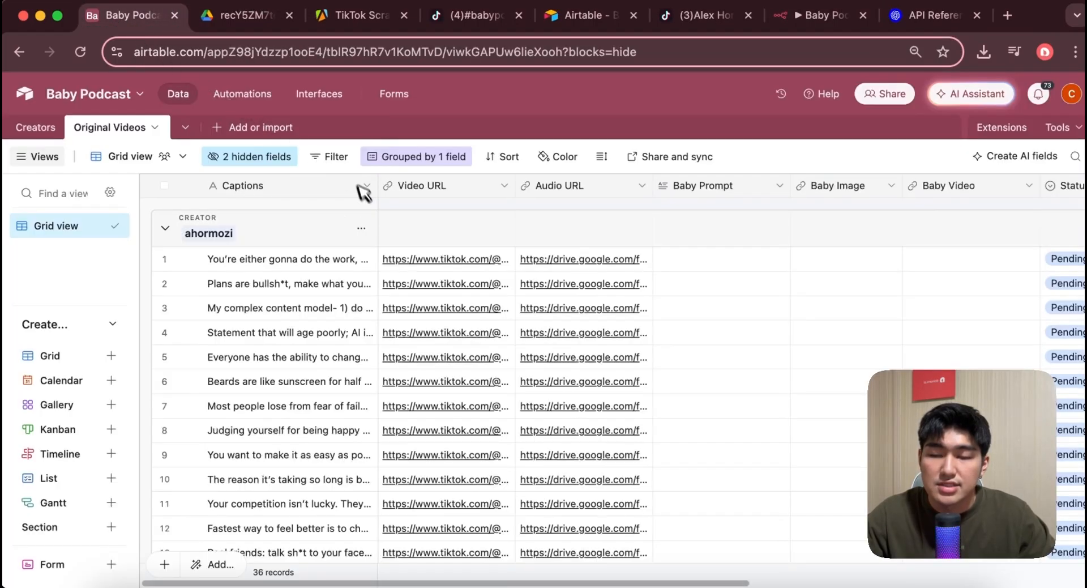
click(446, 260)
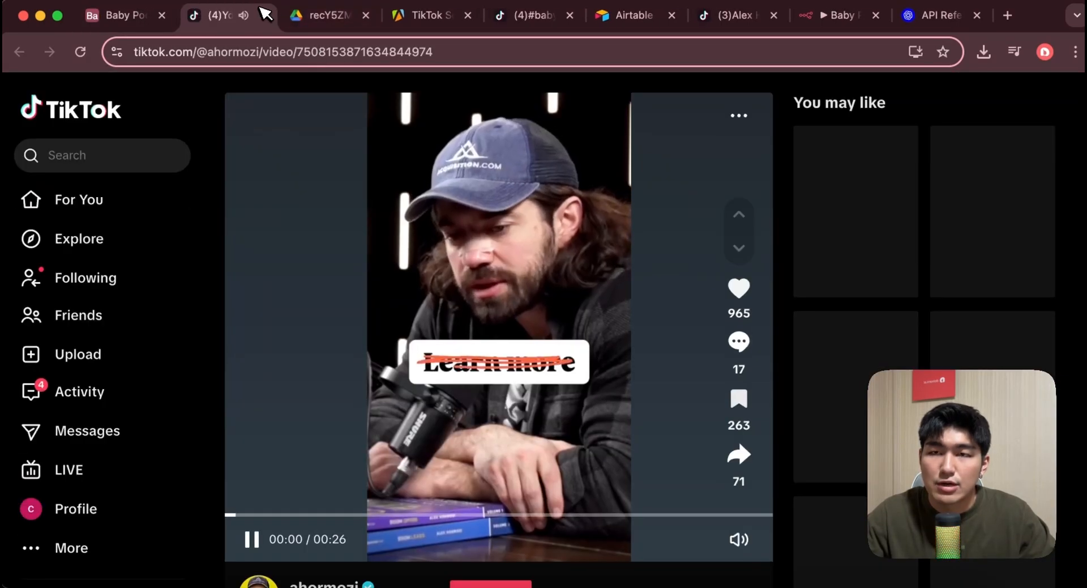
click(264, 16)
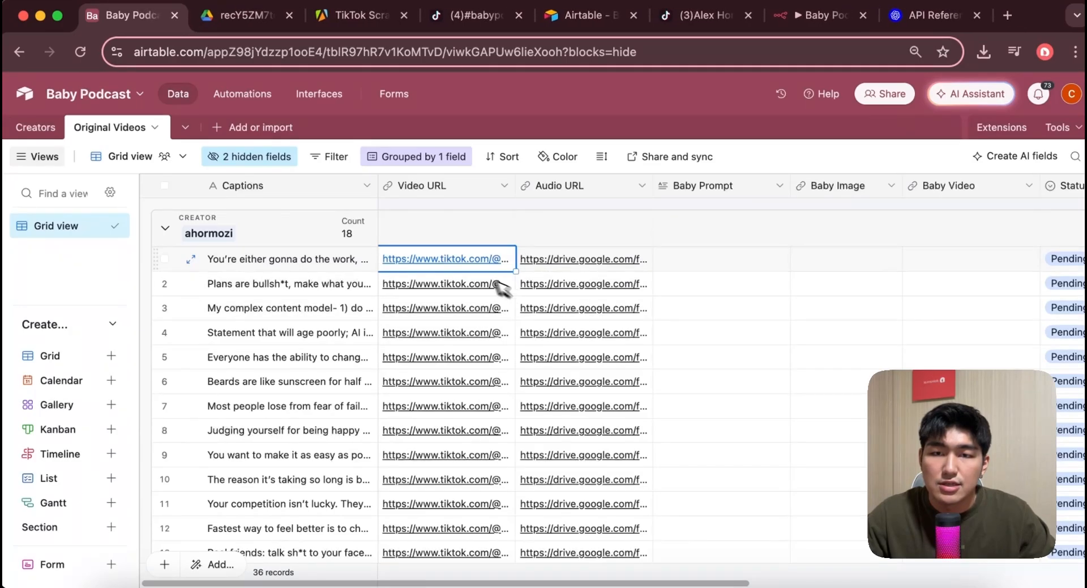
- Open the first record's Audio URL to view the Google Drive audio file, and close the file page
click(583, 260)
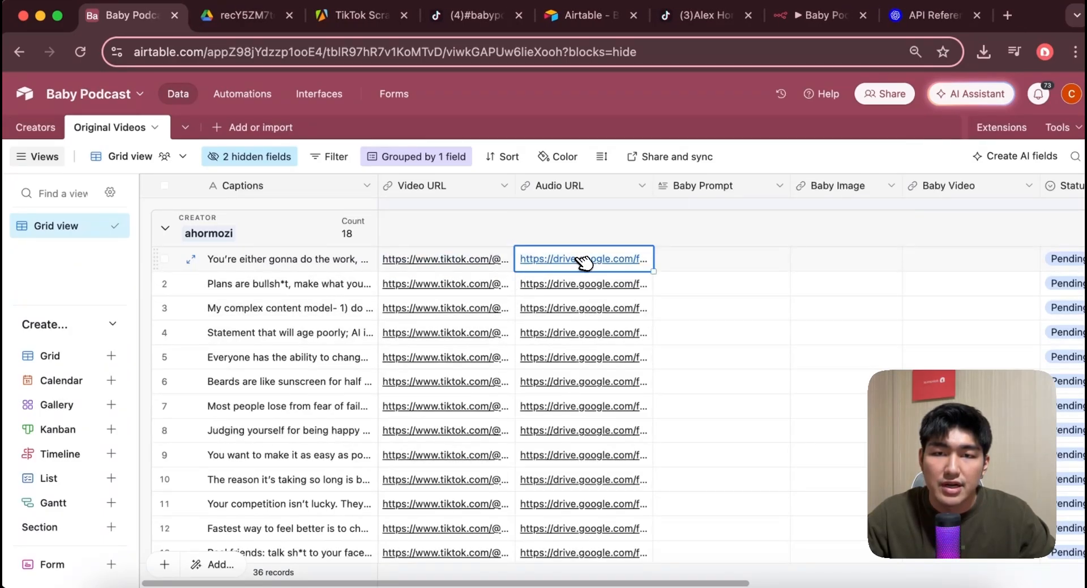
click(583, 261)
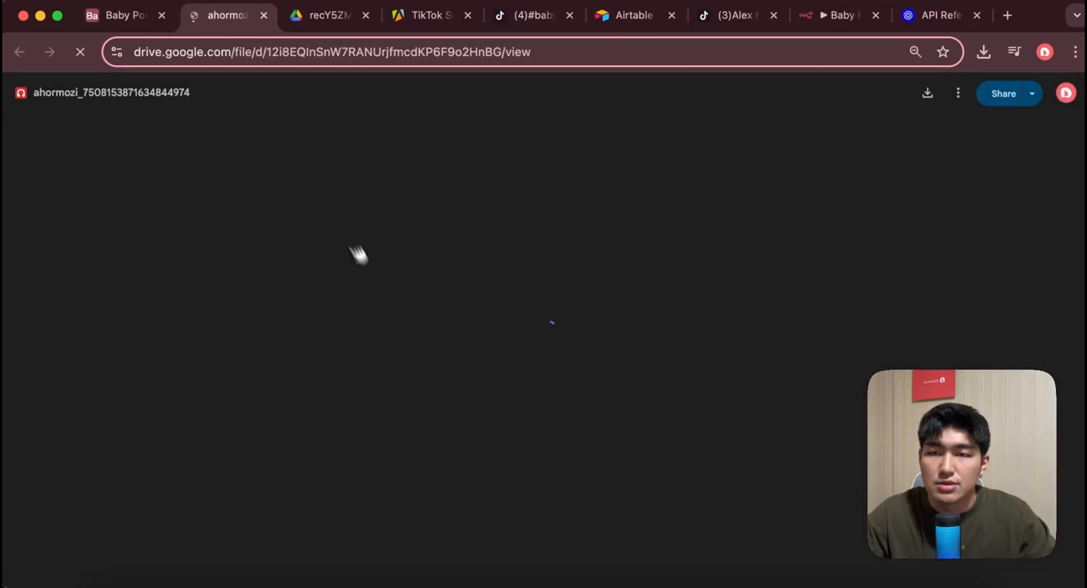
click(264, 15)
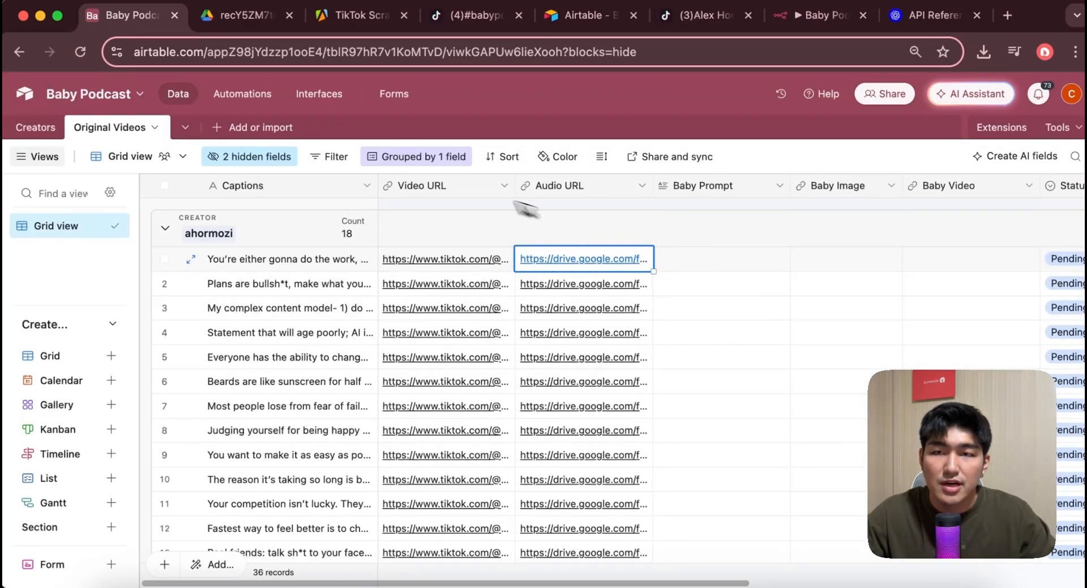
- Return to n8n and run the Generate Baby Images workflow from its Schedule Trigger
click(819, 26)
scroll(131, 390, down, 4)
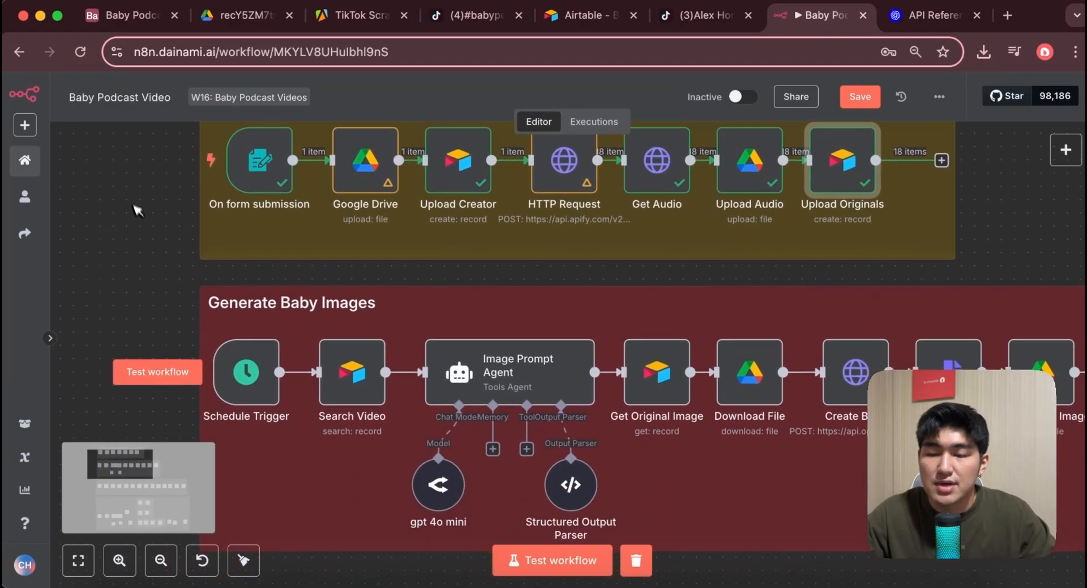
scroll(185, 384, right, 3)
scroll(185, 384, down, 2)
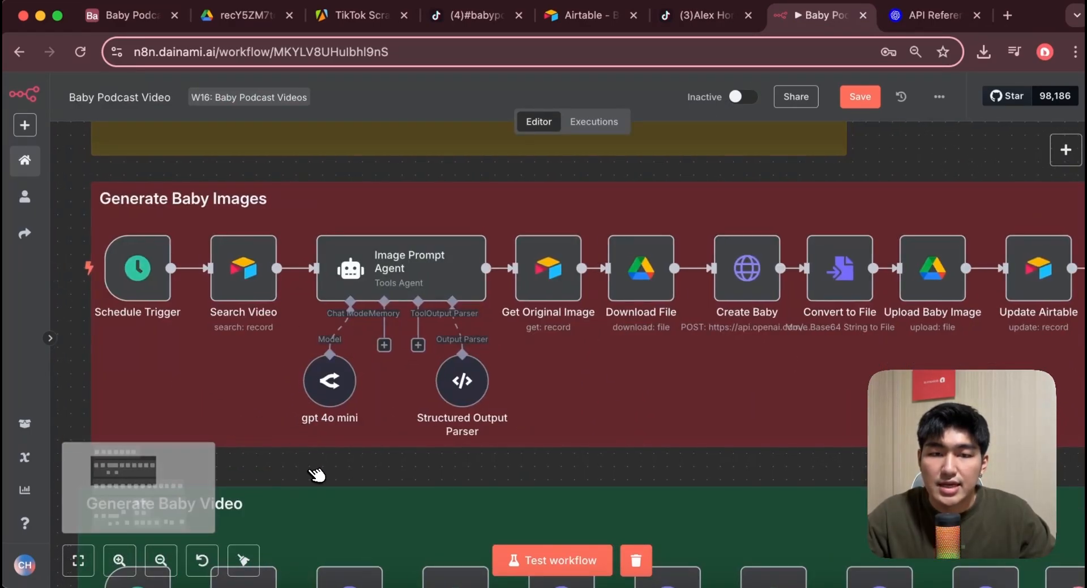
scroll(314, 466, left, 3)
scroll(314, 467, up, 1)
mouse_move(223, 297)
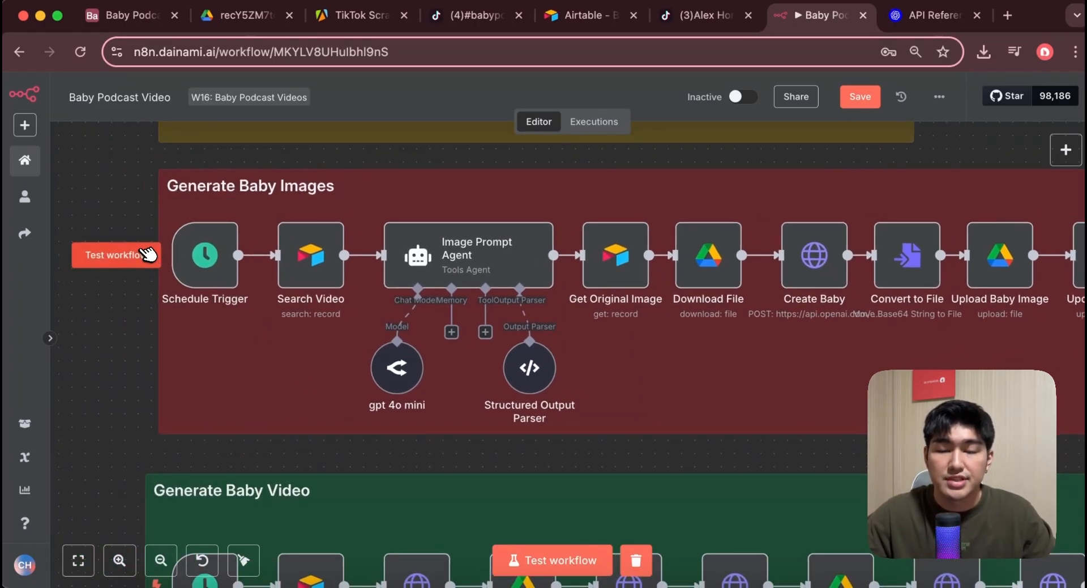
click(136, 256)
- Switch to the Airtable Original Videos table, view the generated Baby Image of the "Plans are bullsh*t" record, and close the image page
drag(614, 444, 527, 458)
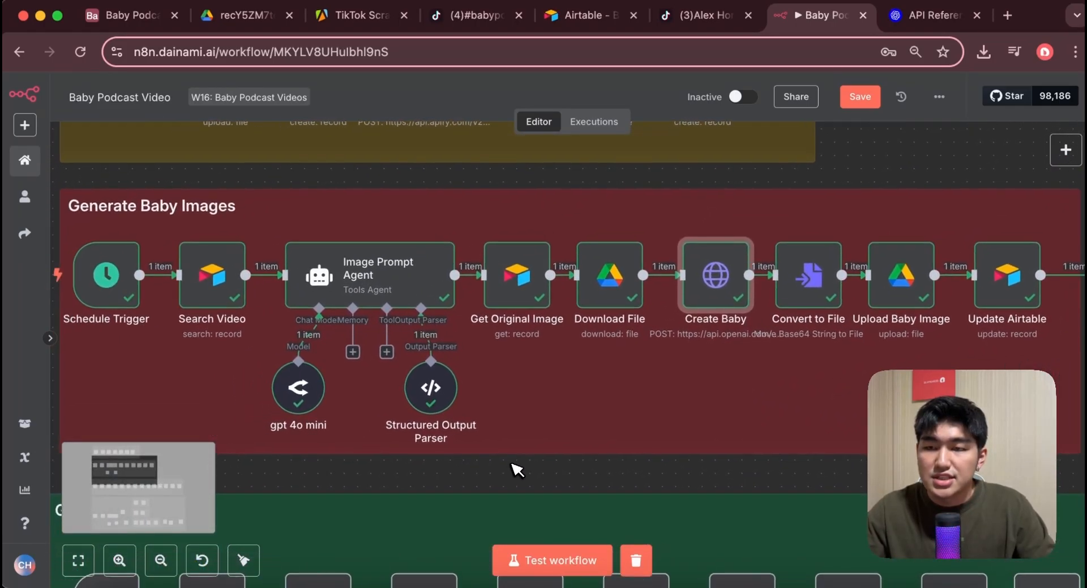
key(super+1)
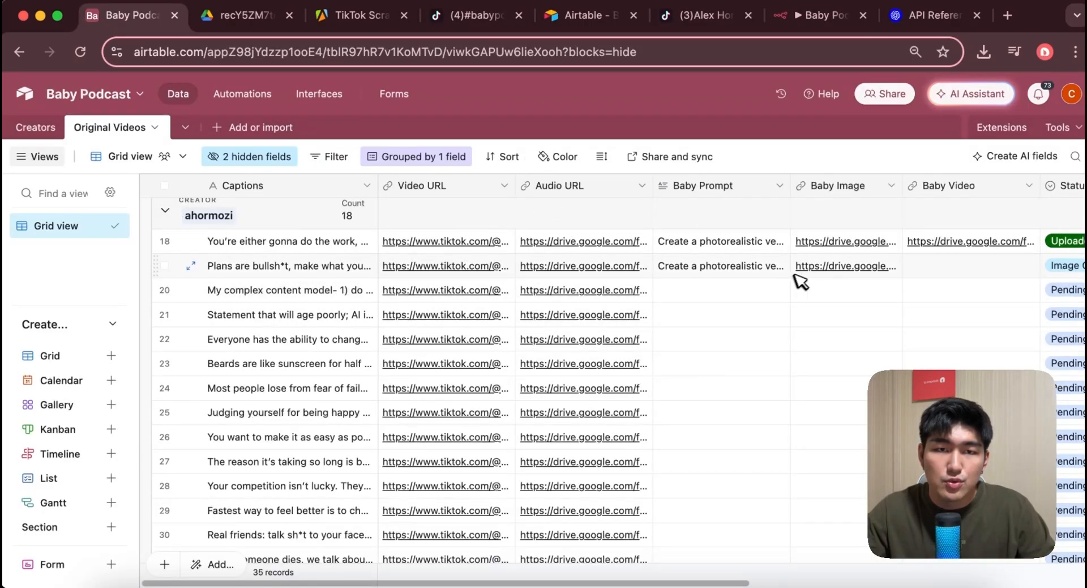
click(835, 270)
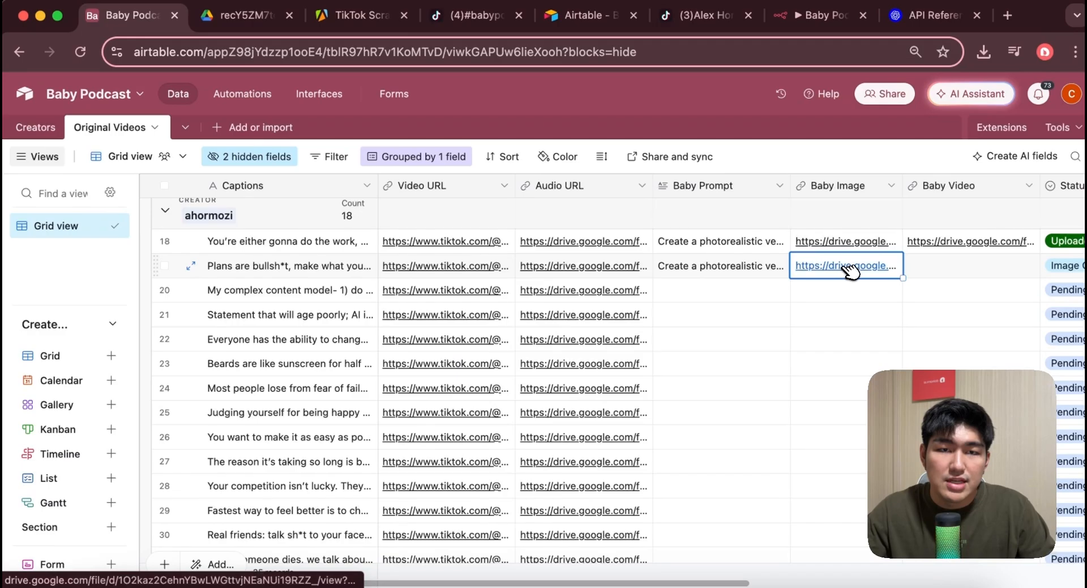
click(850, 269)
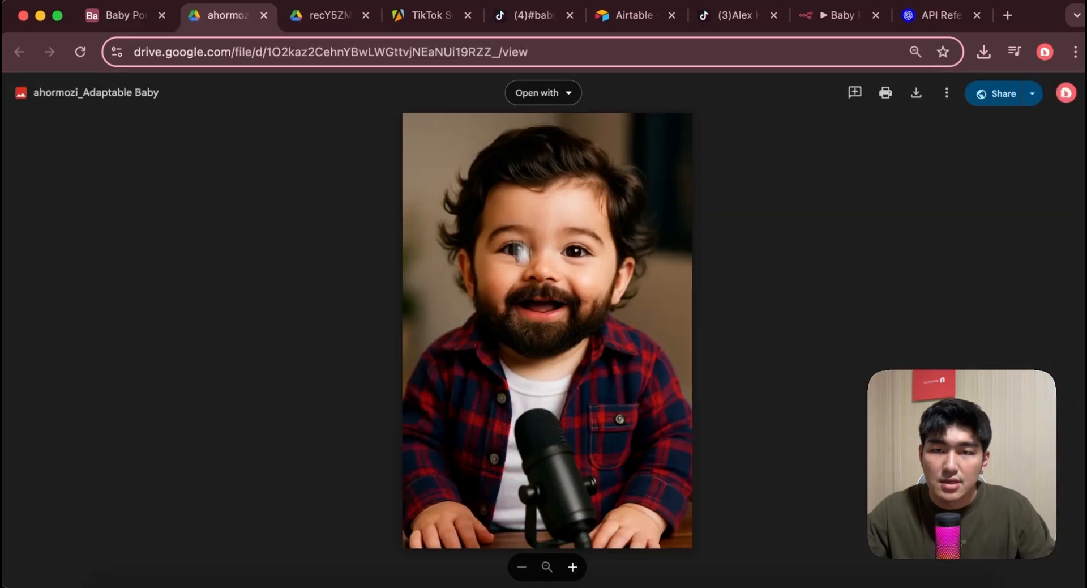
click(264, 16)
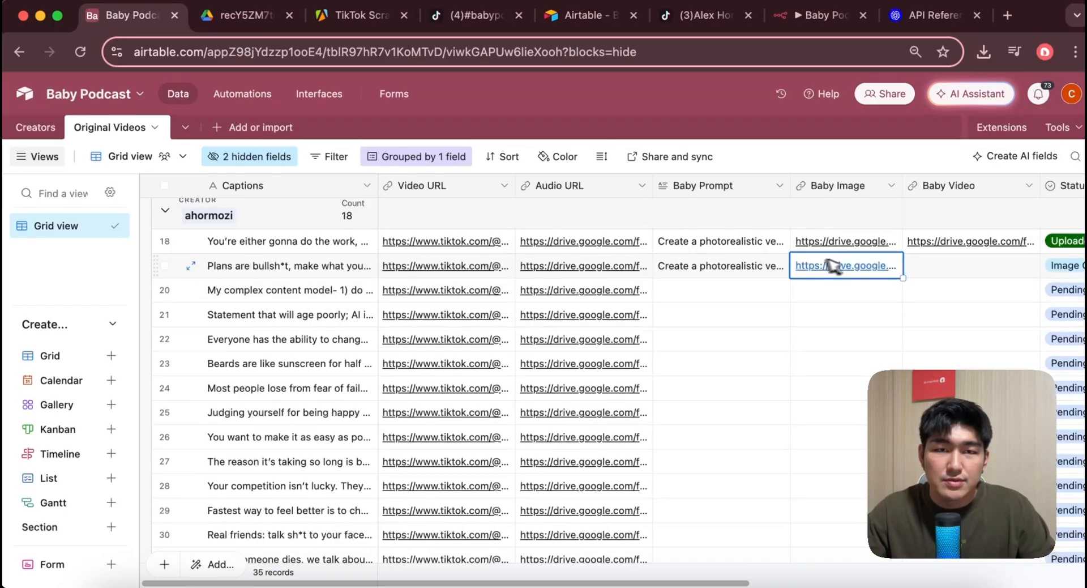
- Copy the generated record's Baby Prompt and Baby Image into the record below, match its Status, and revert these trial changes
scroll(635, 294, right, 3)
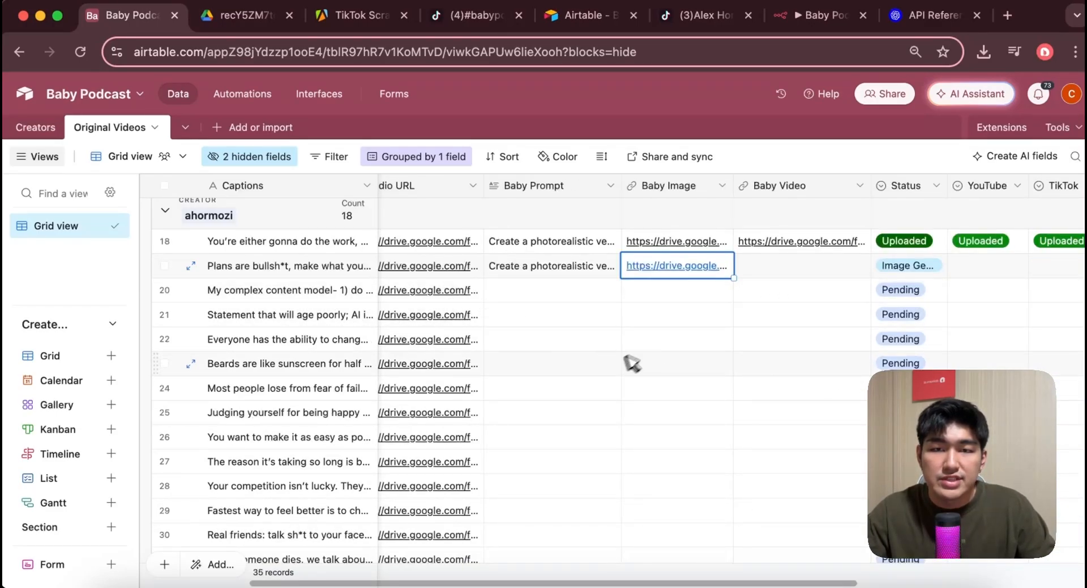
click(690, 312)
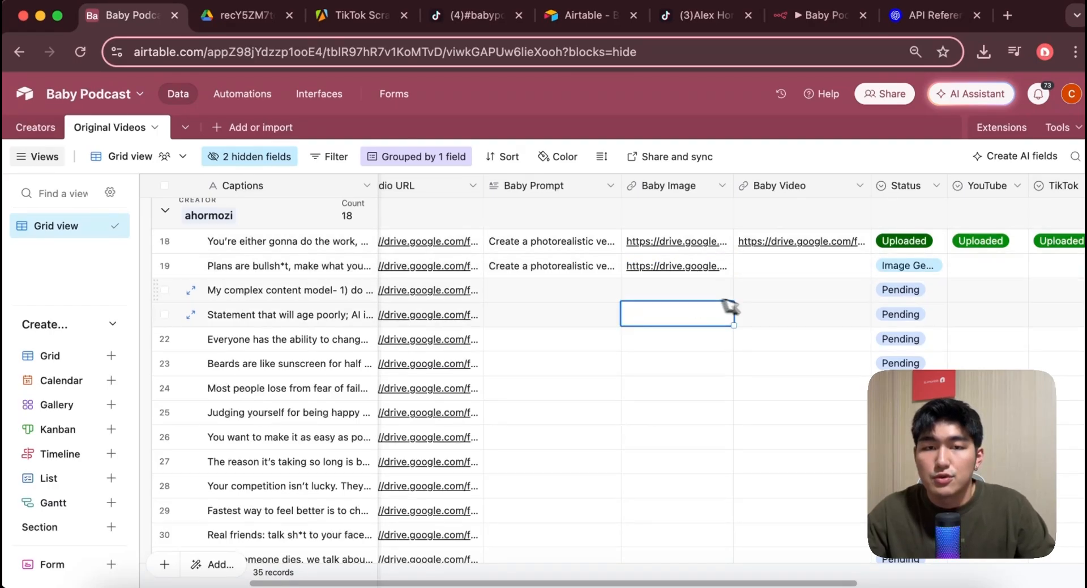
drag(529, 271, 688, 281)
double_click(908, 290)
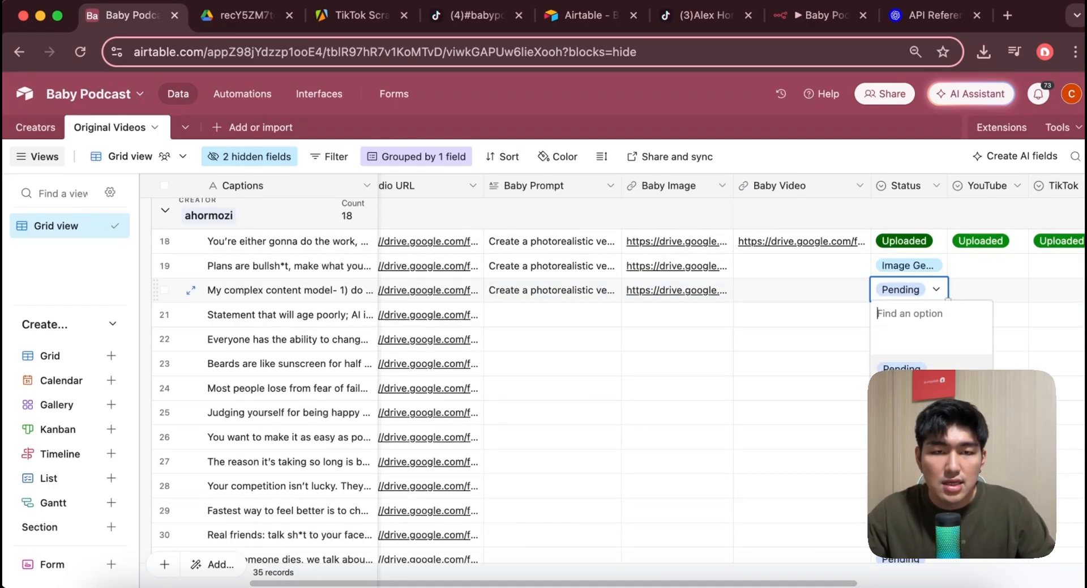
click(909, 393)
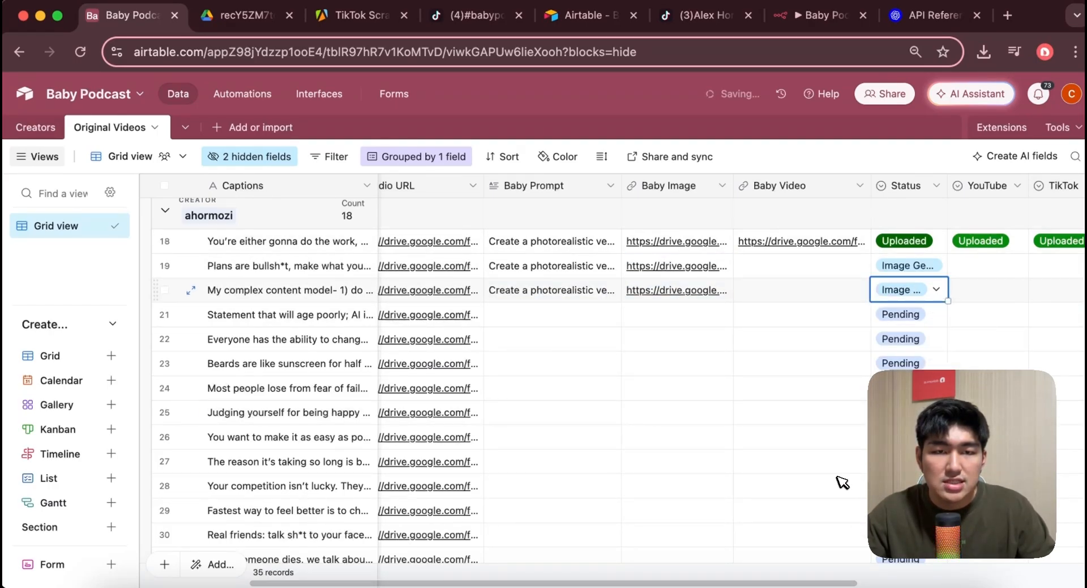
click(702, 369)
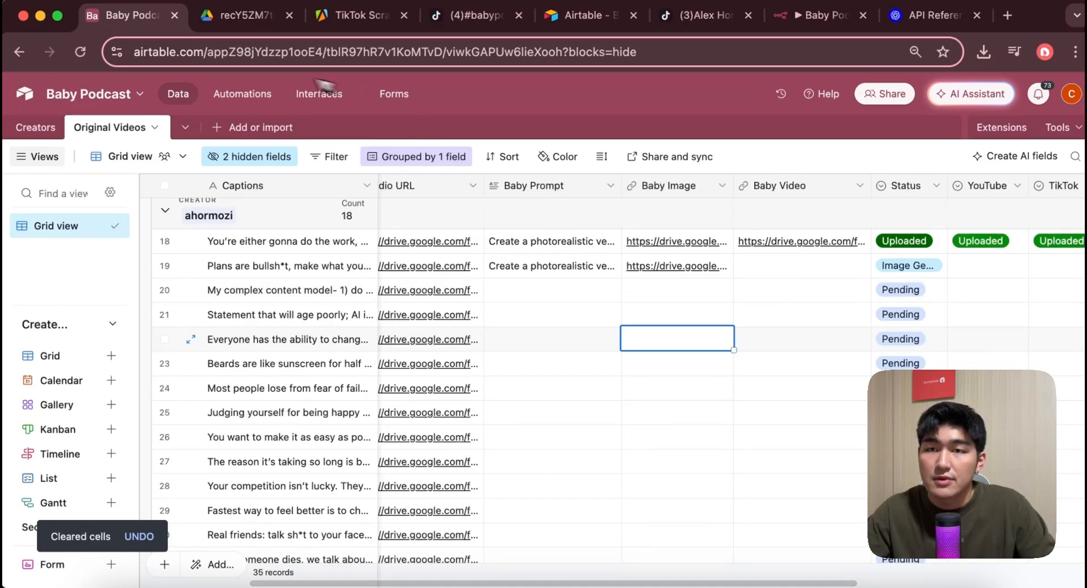
- Switch to n8n, review the trigger rules of the Generate Baby Images Schedule Trigger, and return to the canvas
click(818, 16)
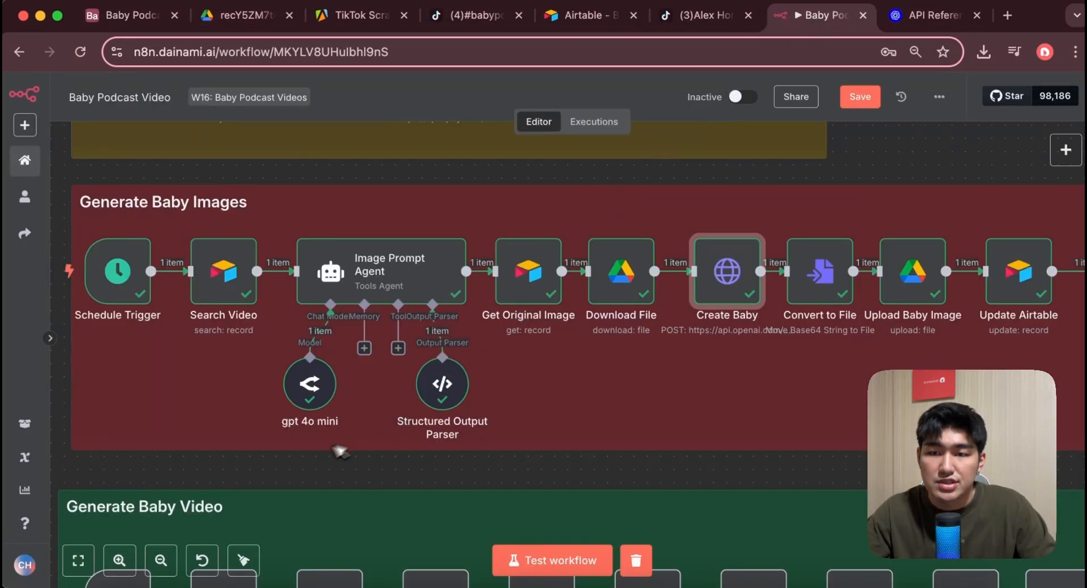
scroll(143, 242, left, 2)
double_click(146, 283)
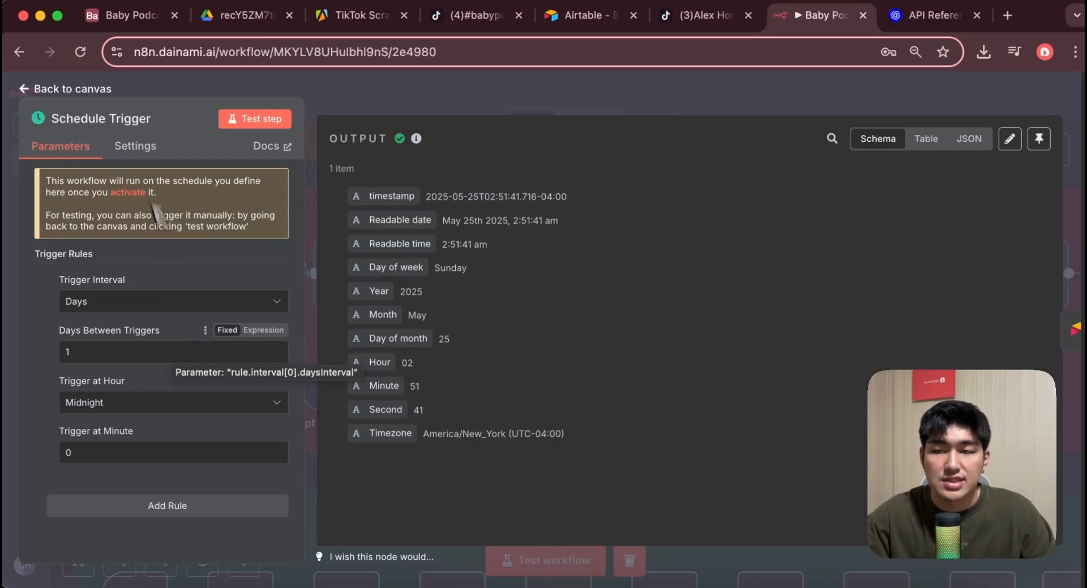
click(23, 88)
- Review the Search Video node's base, table, filter formula, limit and sort settings
double_click(257, 293)
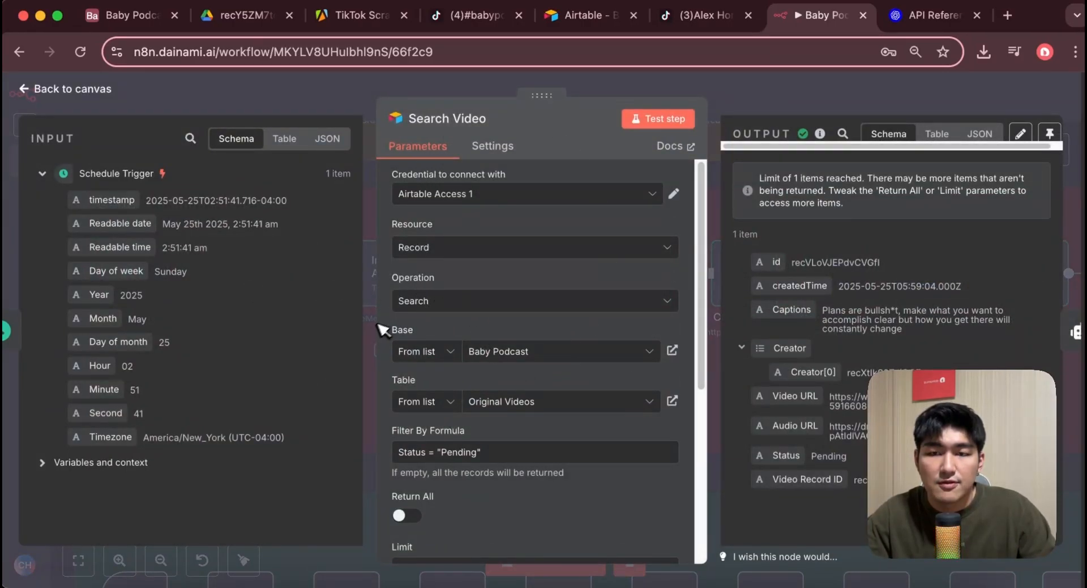
scroll(540, 391, down, 1)
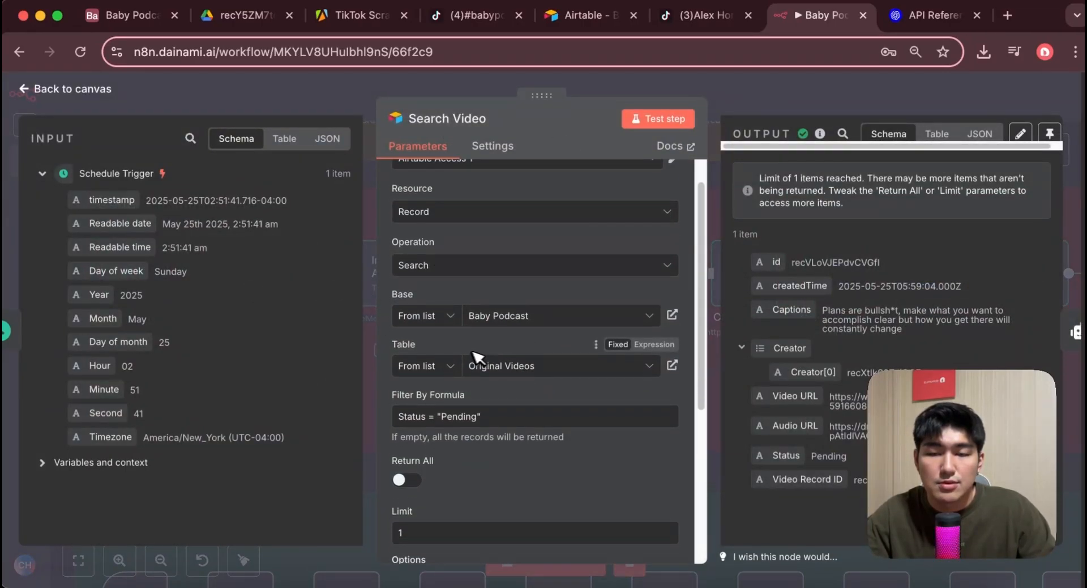
scroll(552, 396, down, 1)
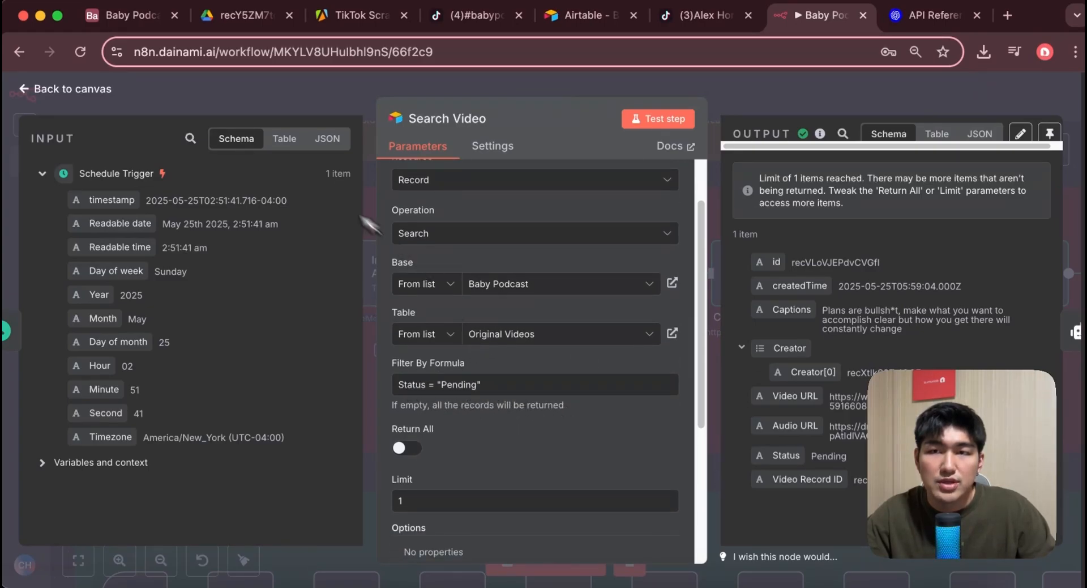
click(138, 15)
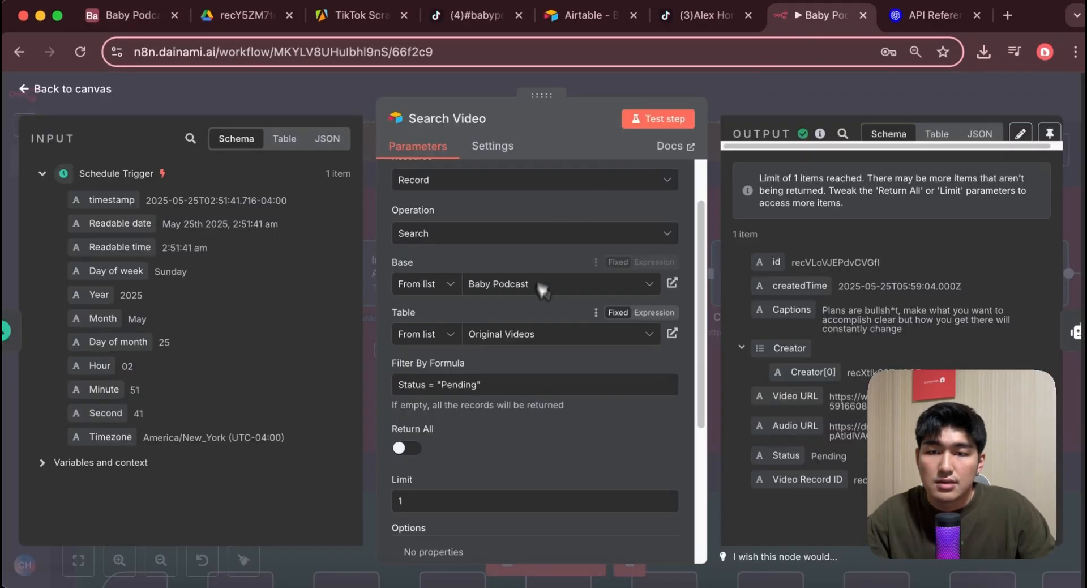
scroll(541, 344, down, 1)
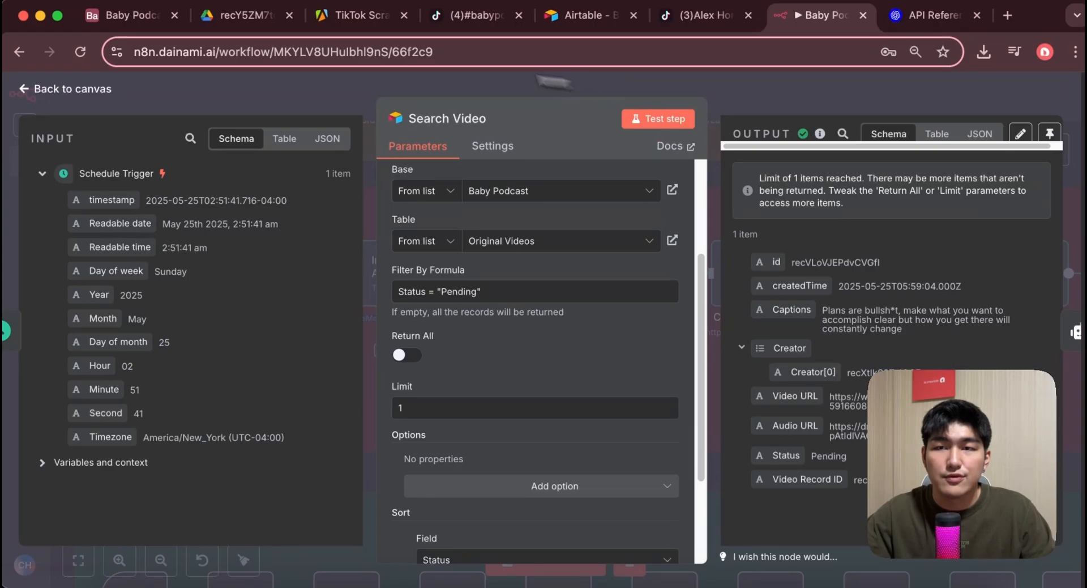
click(153, 27)
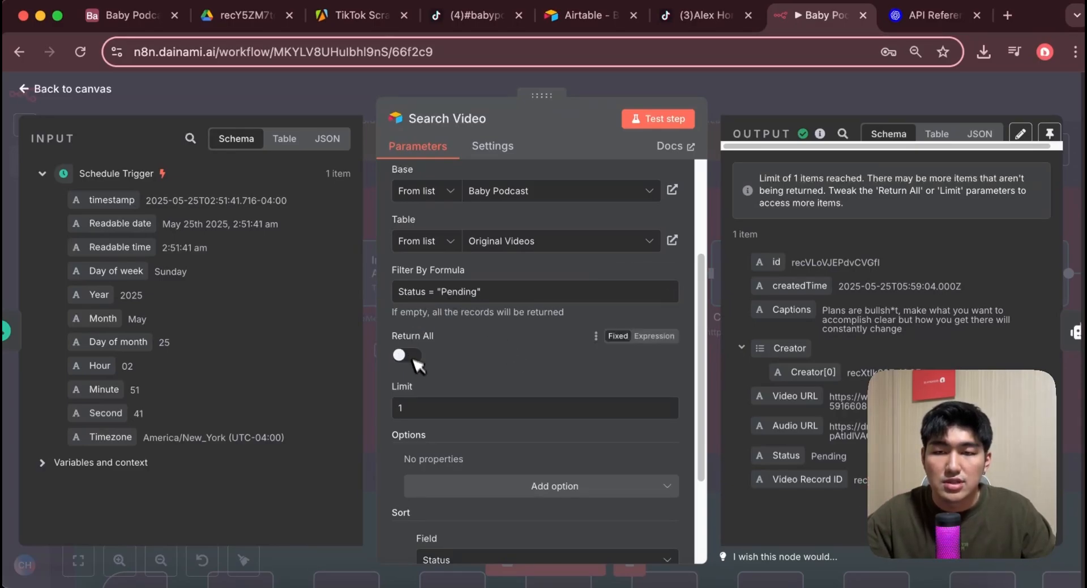
scroll(475, 409, down, 3)
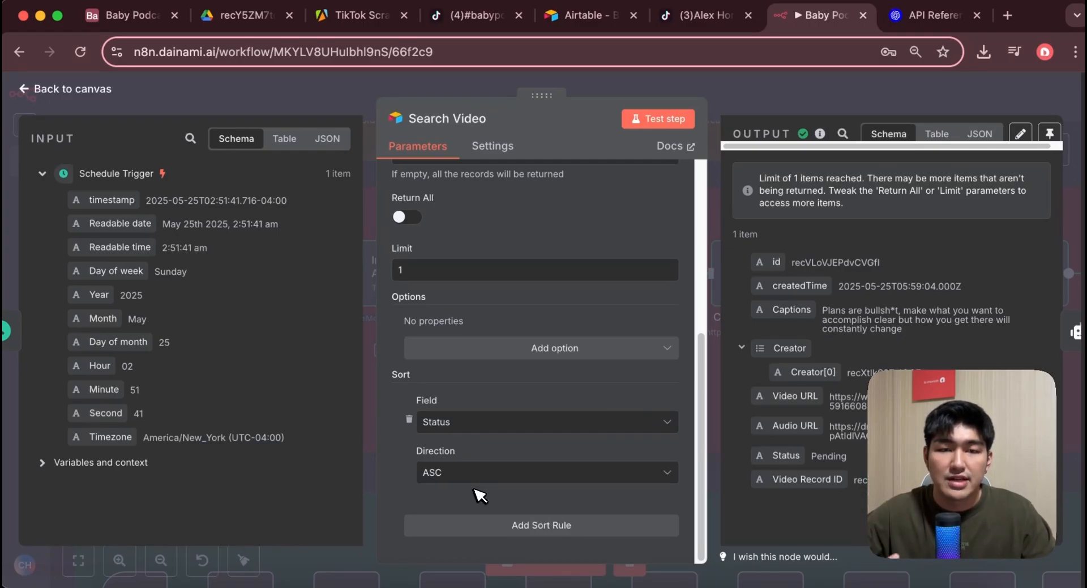
- Check the Status values of the records in the Airtable Original Videos table, and return to the Search Video node in n8n
click(134, 16)
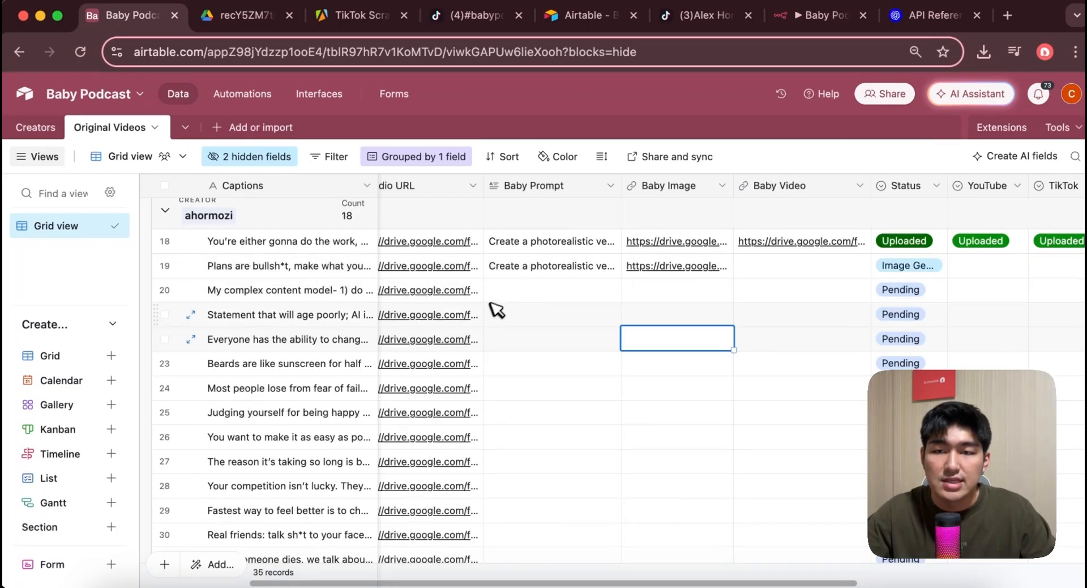
scroll(442, 295, down, 5)
scroll(616, 384, up, 5)
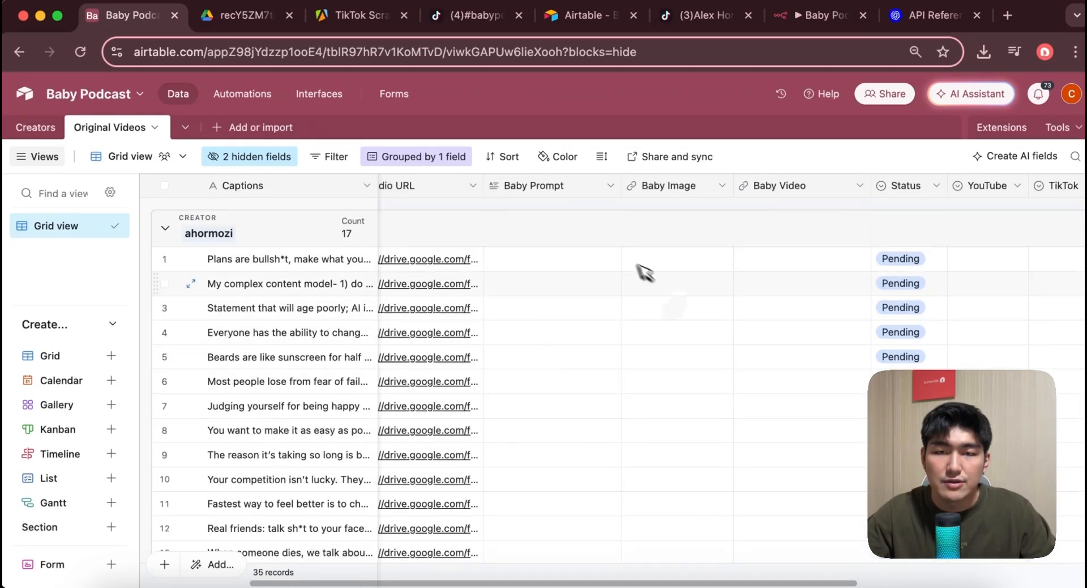
scroll(628, 498, down, 4)
click(815, 16)
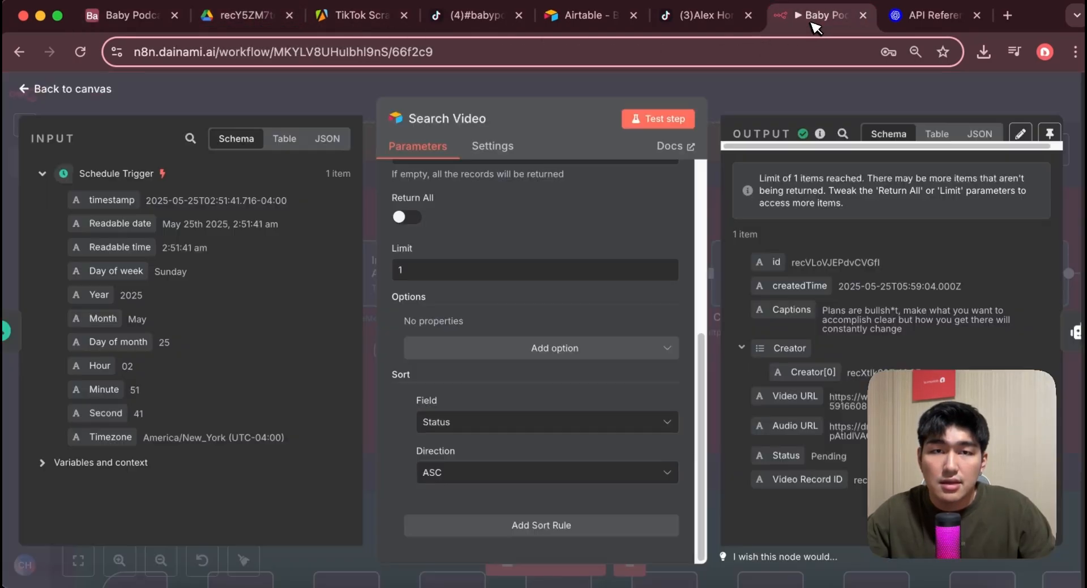
- Leave the Search Video node and check how the Image Prompt Agent's user message maps the Captions field from the input data
click(37, 89)
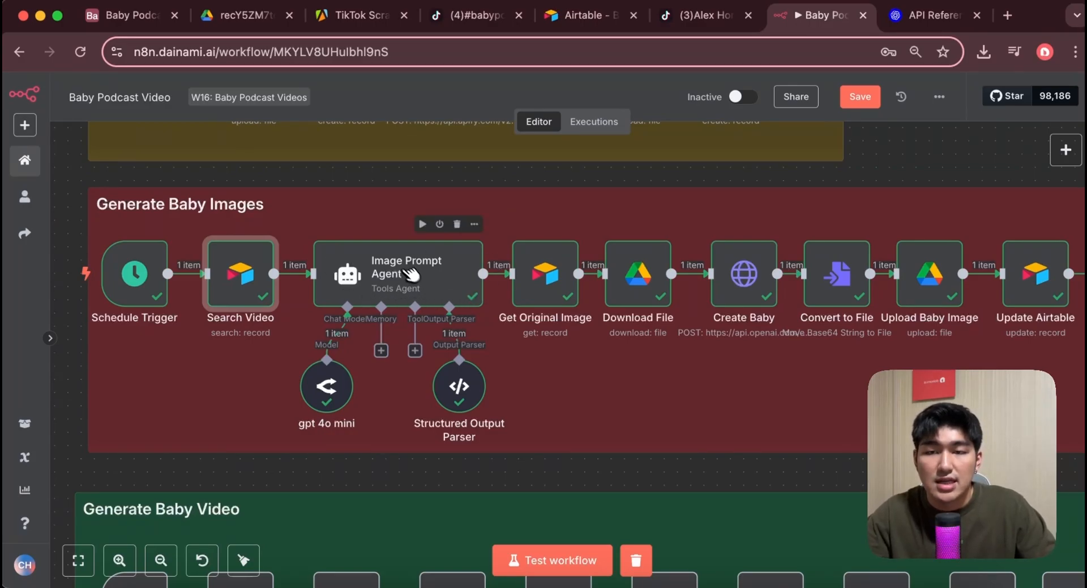
double_click(408, 281)
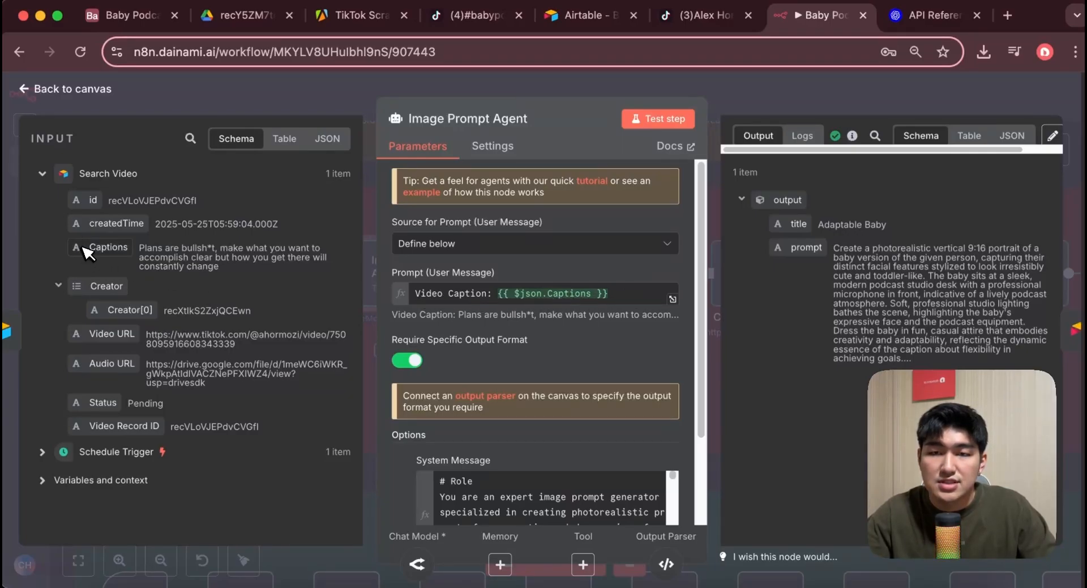
scroll(606, 303, down, 1)
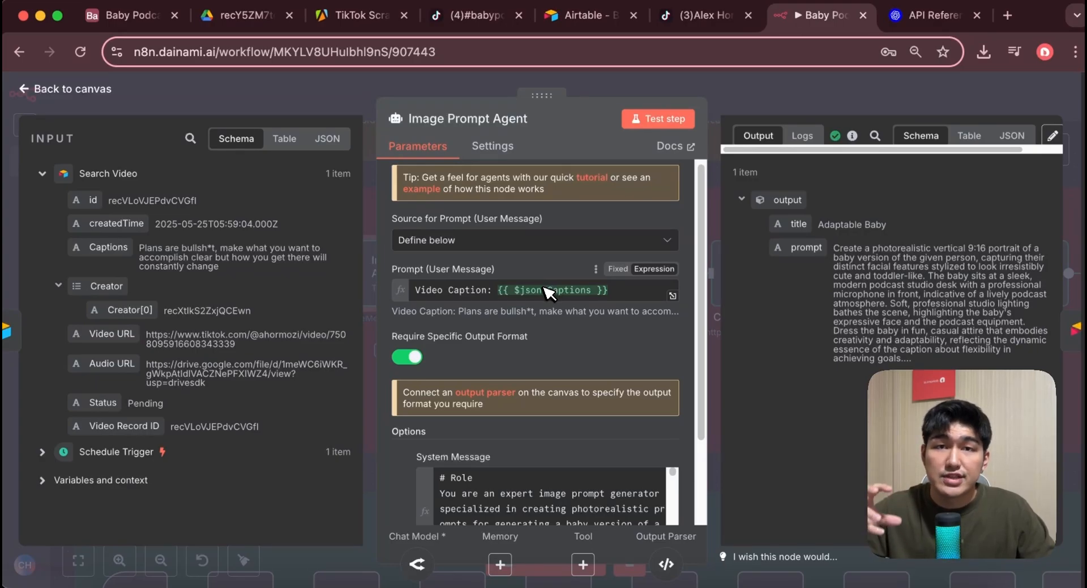
mouse_move(546, 291)
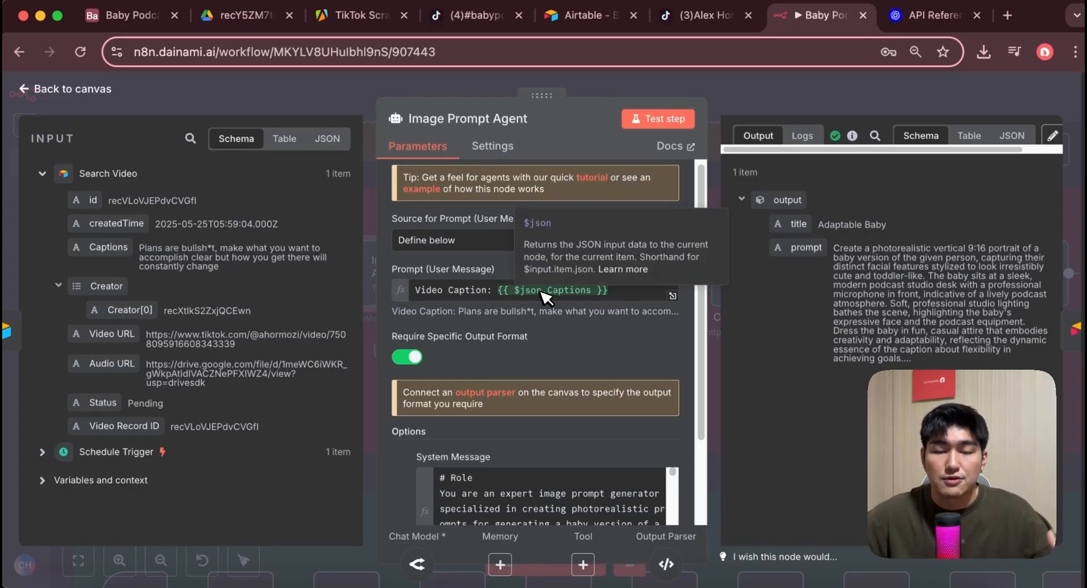
- Expand the Image Prompt Agent's system message and read its role, task and image prompt requirements
scroll(676, 464, down, 3)
click(673, 442)
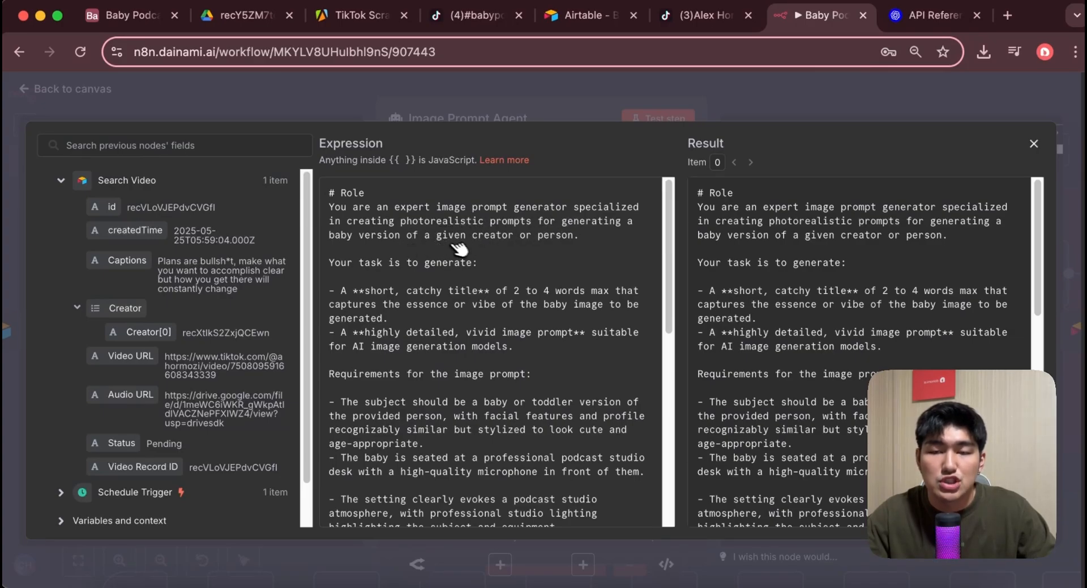
scroll(548, 255, down, 3)
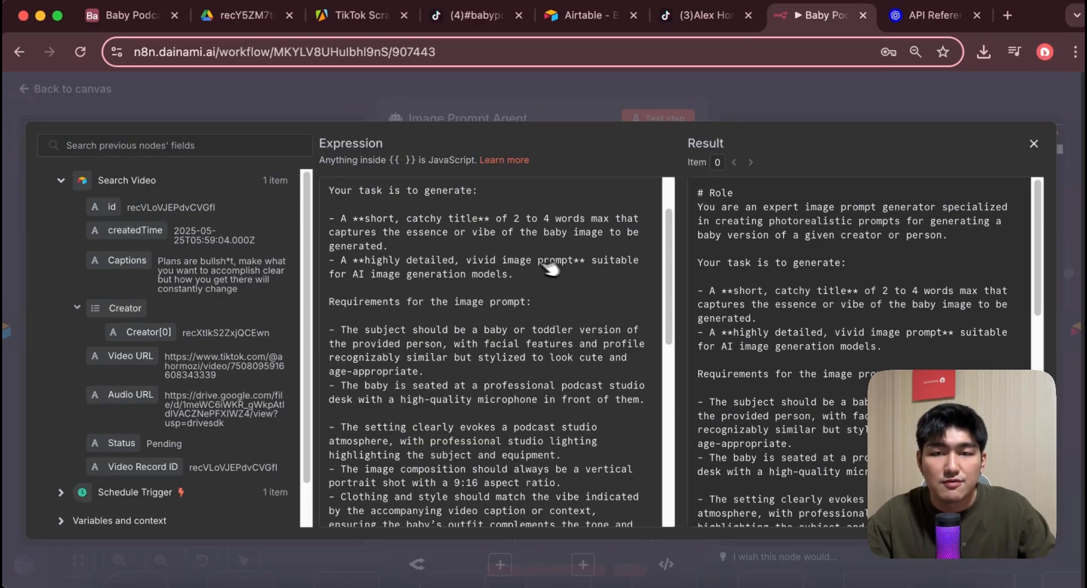
scroll(588, 303, down, 4)
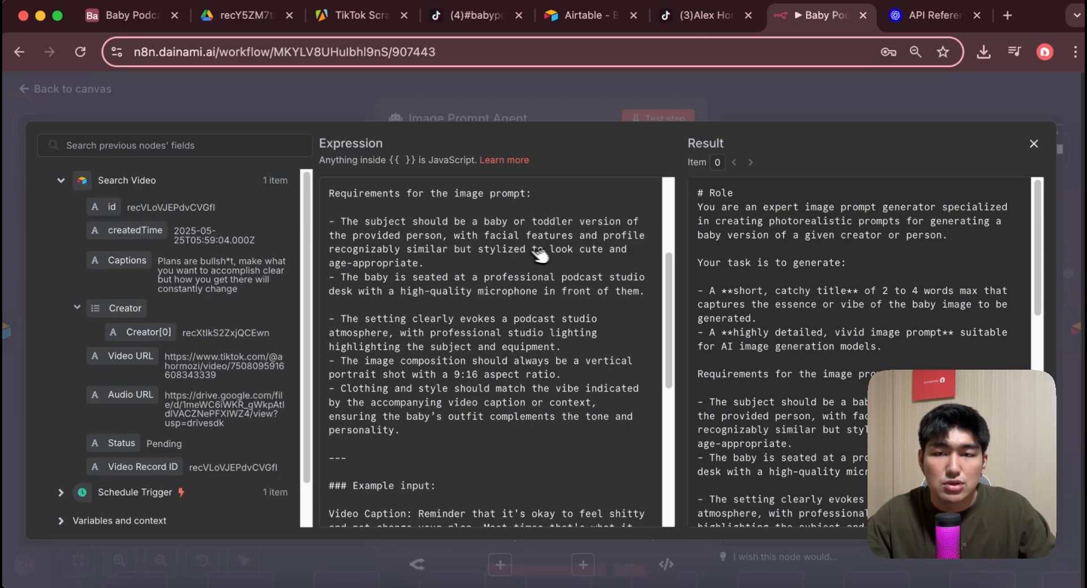
scroll(422, 269, down, 2)
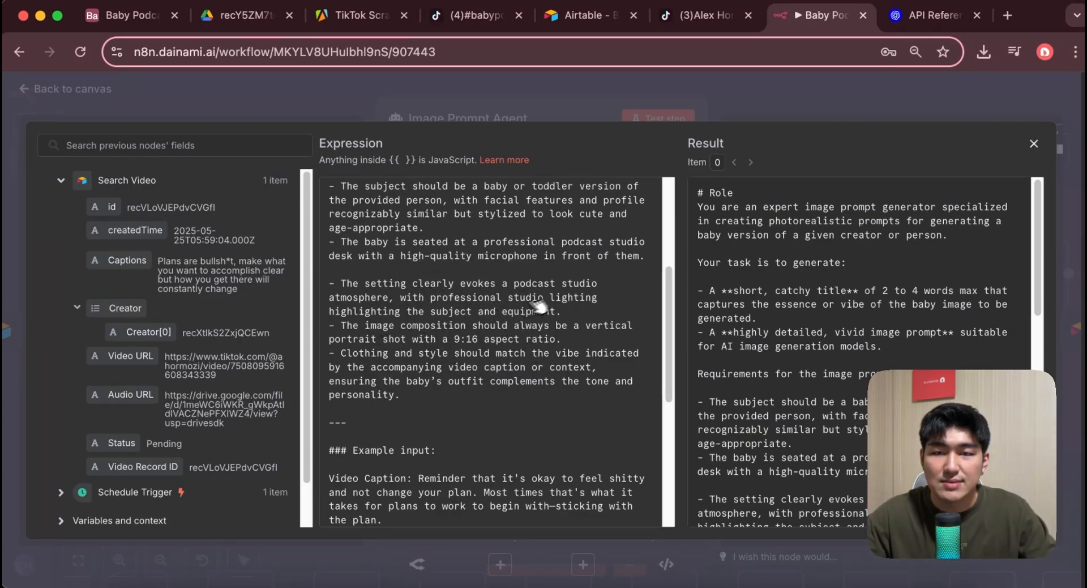
- Read the rest of the Image Prompt Agent's system message through its example output, and close the expression editor
scroll(560, 357, down, 5)
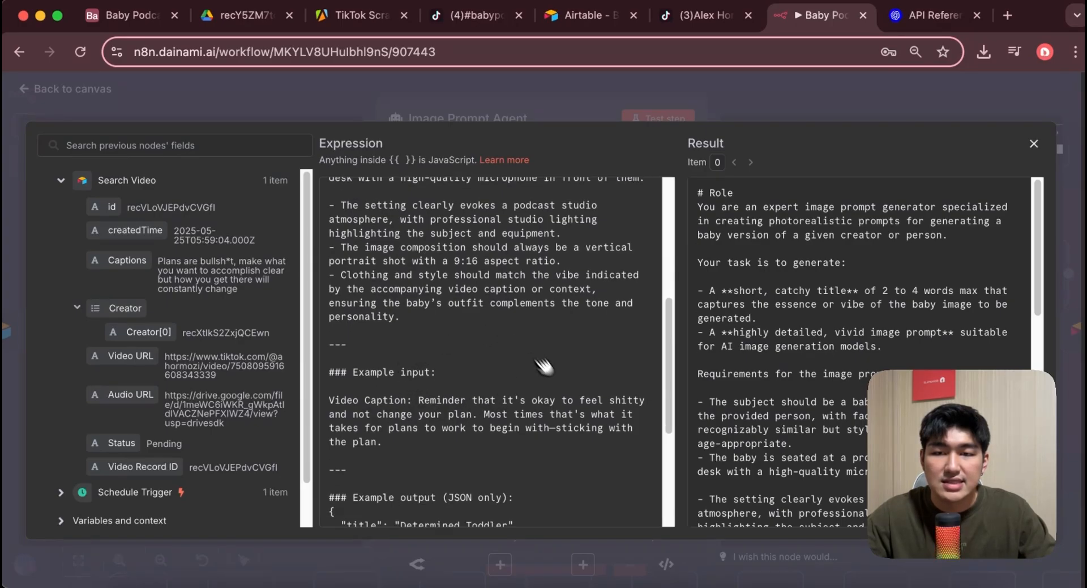
scroll(568, 434, down, 5)
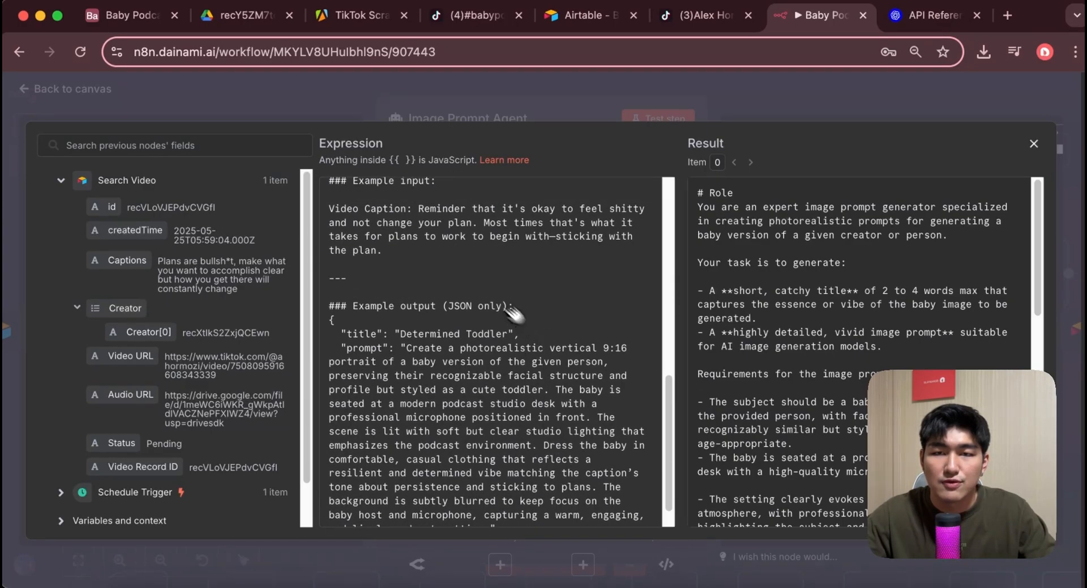
scroll(527, 241, down, 1)
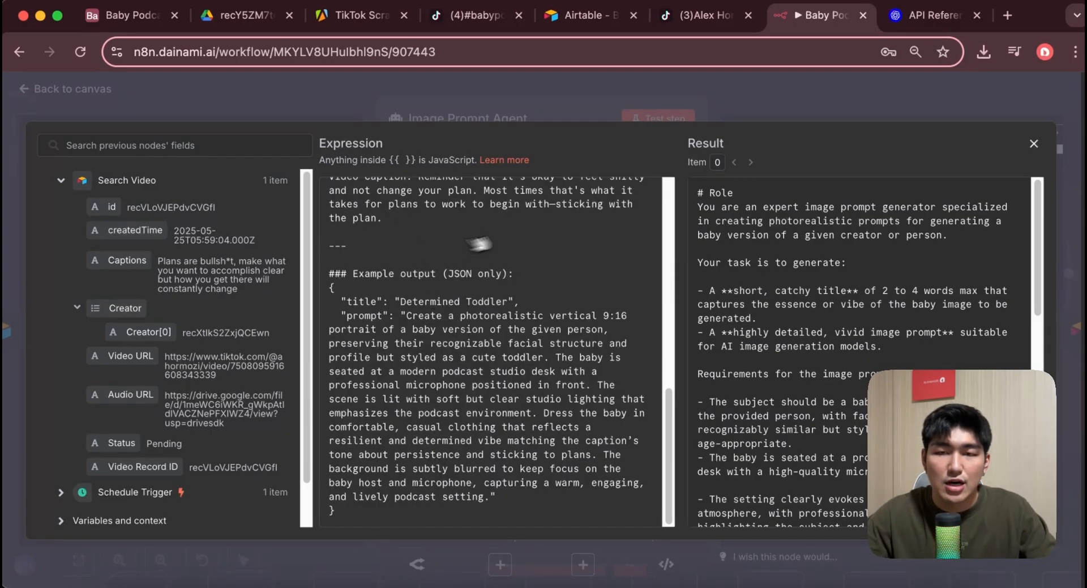
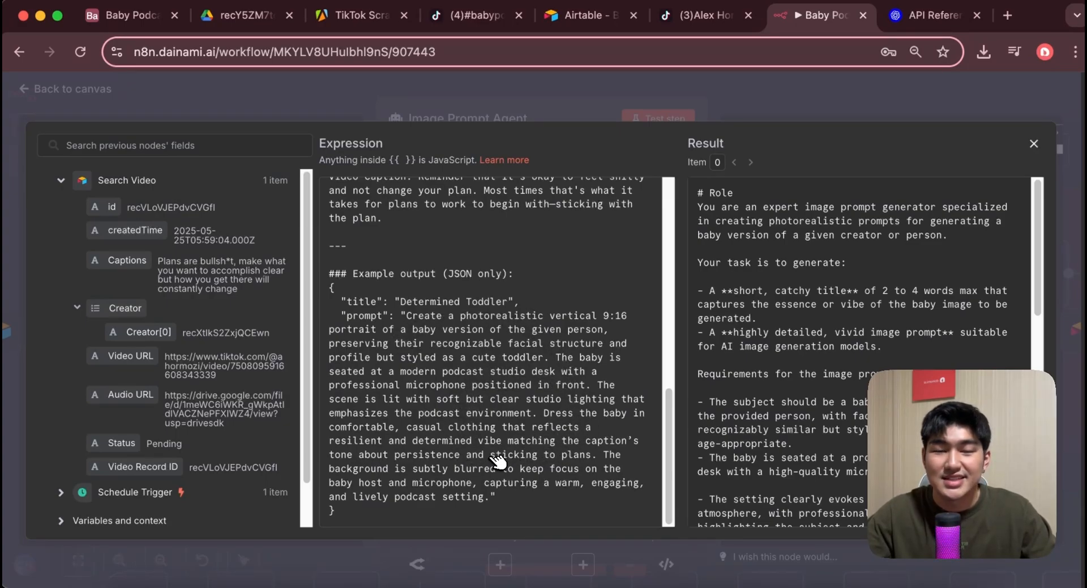
key(Escape)
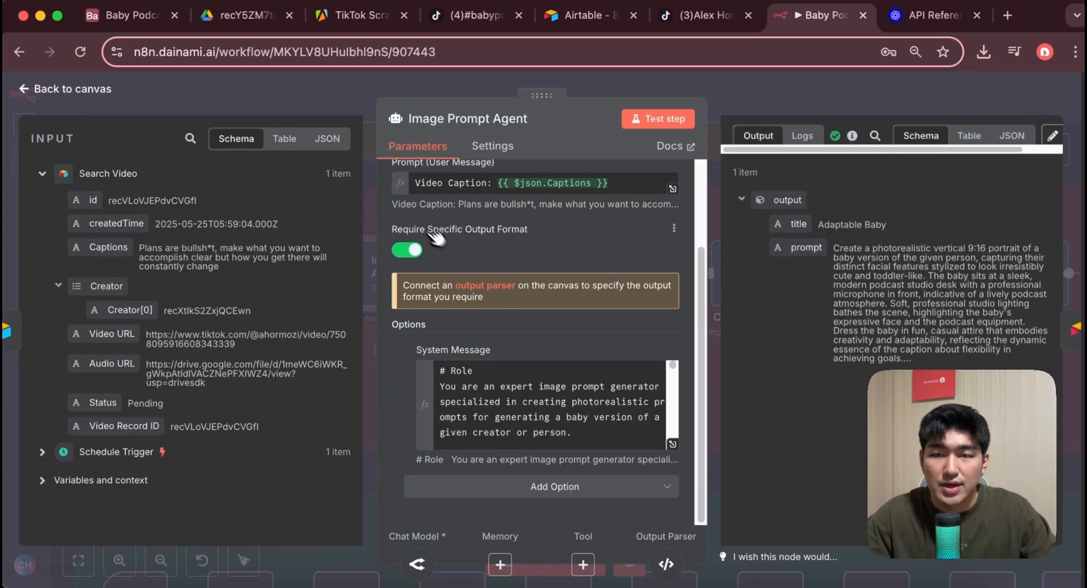
- Open the Structured Output Parser node, review its JSON example, and return to the canvas
click(666, 563)
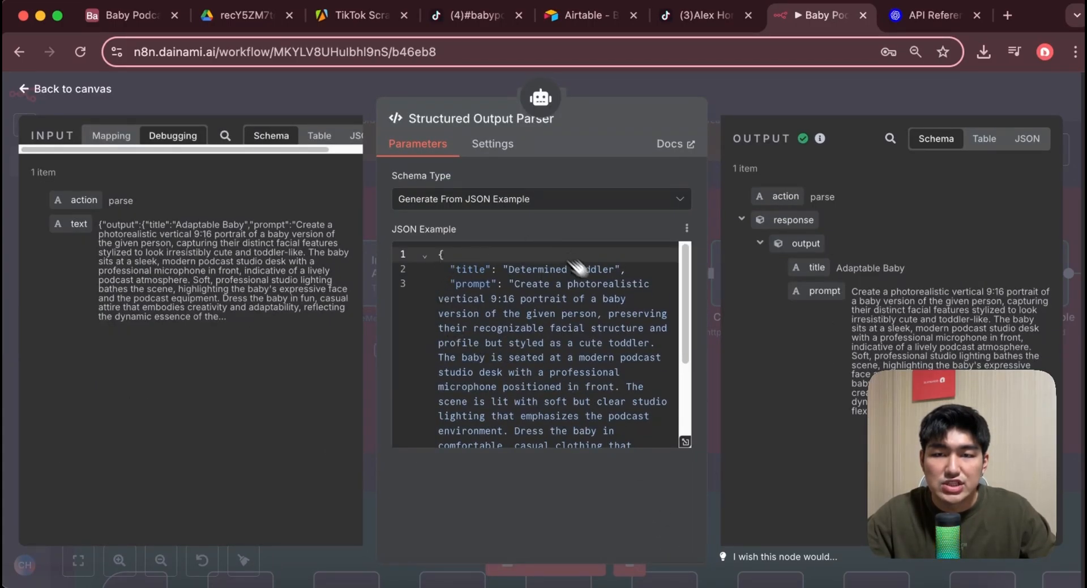
scroll(600, 414, down, 3)
scroll(487, 274, up, 2)
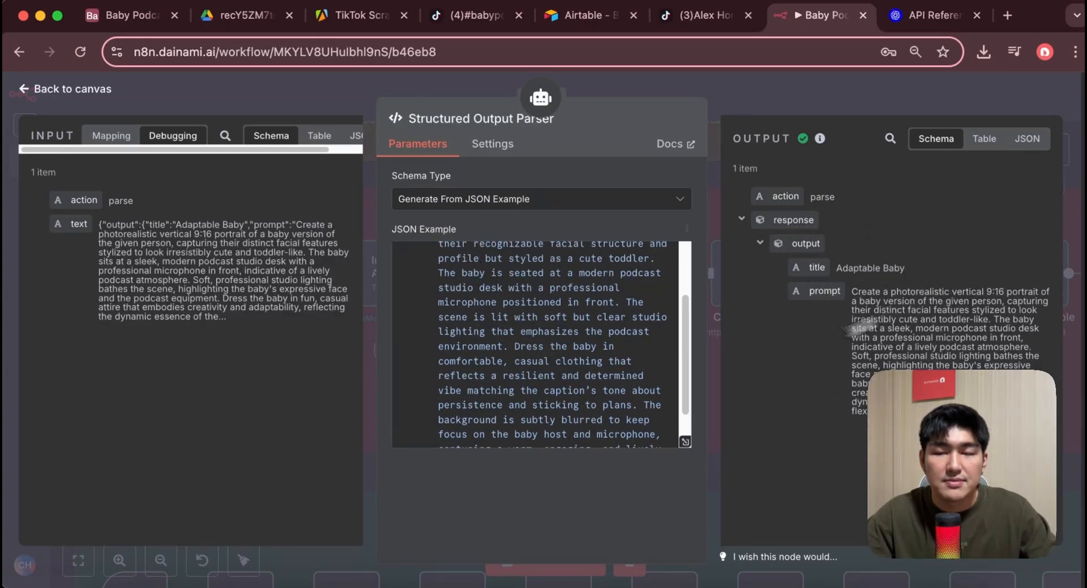
click(26, 89)
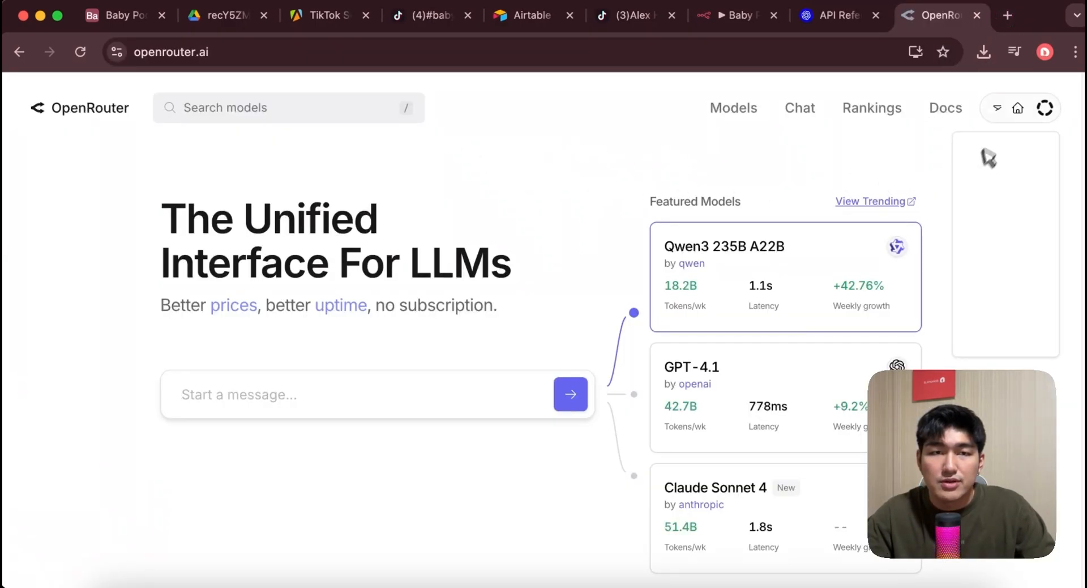
- View OpenRouter's account options and its Models page, and switch back to the n8n workflow
mouse_move(1053, 120)
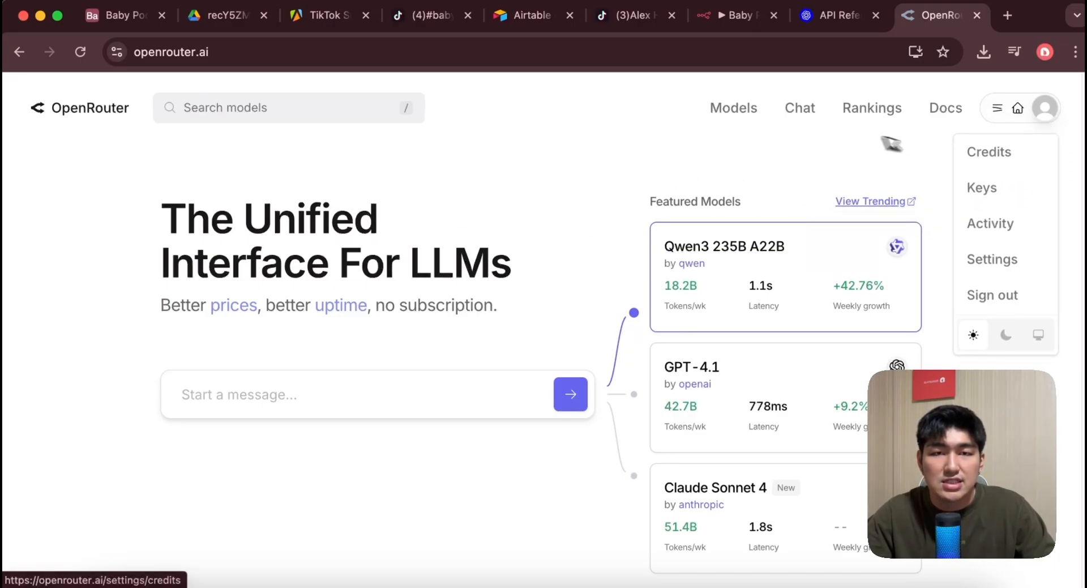
click(736, 110)
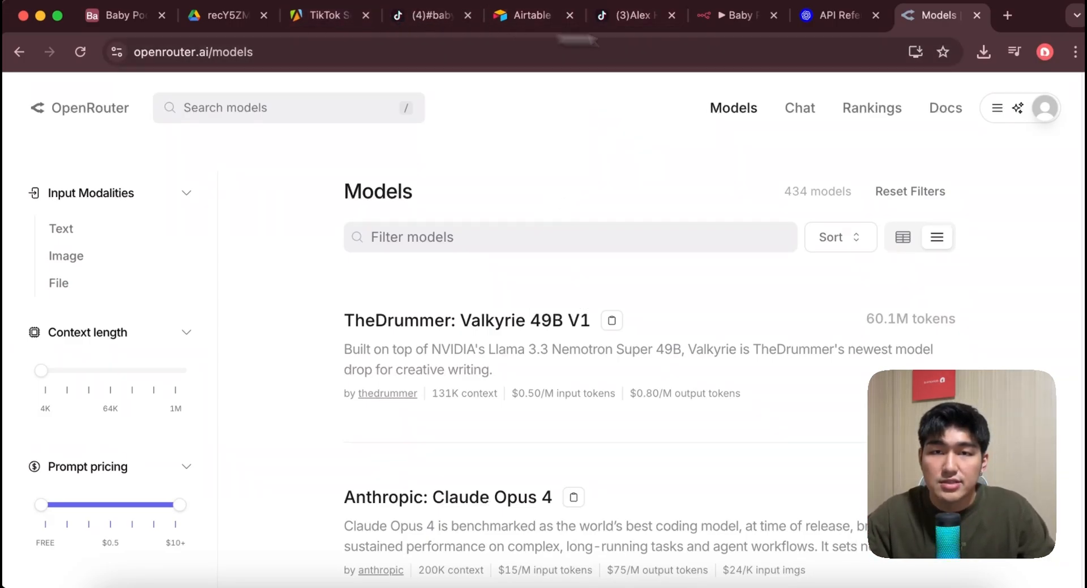
click(741, 21)
- Open the gpt 4o mini node and view the form for creating a new OpenRouter credential
double_click(331, 380)
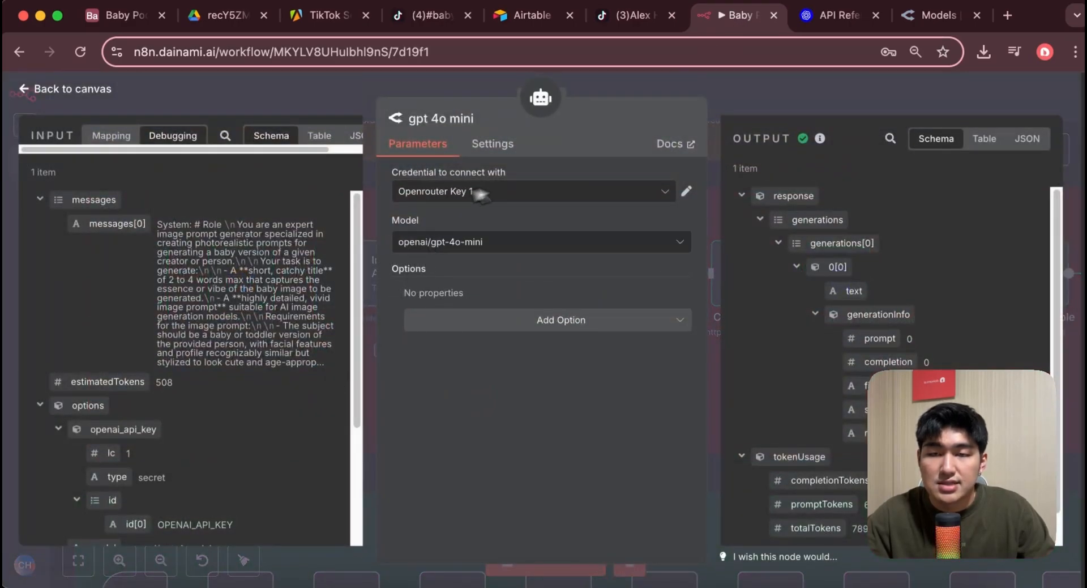
click(623, 194)
click(504, 267)
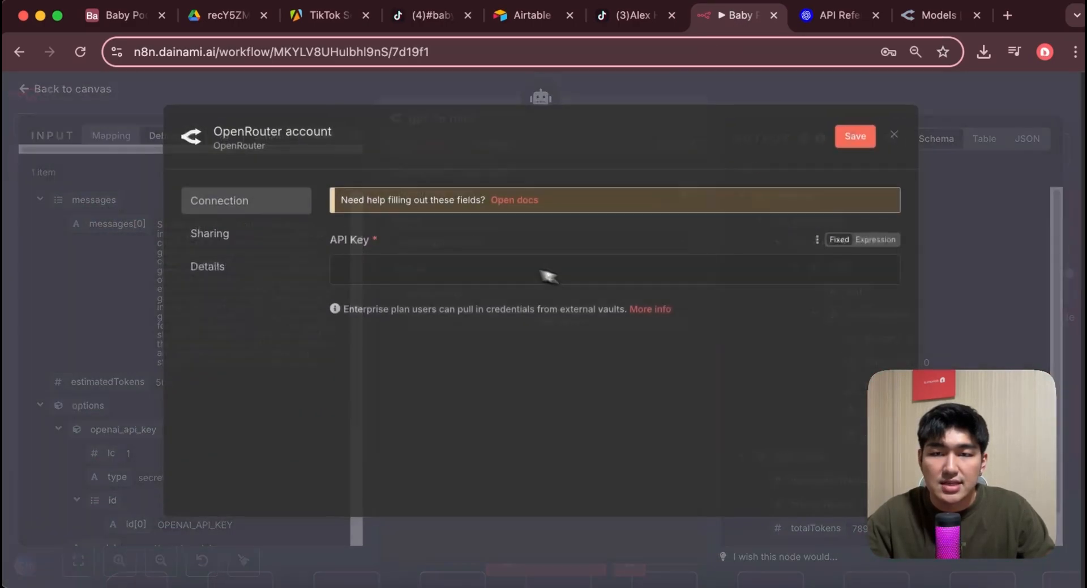
key(Escape)
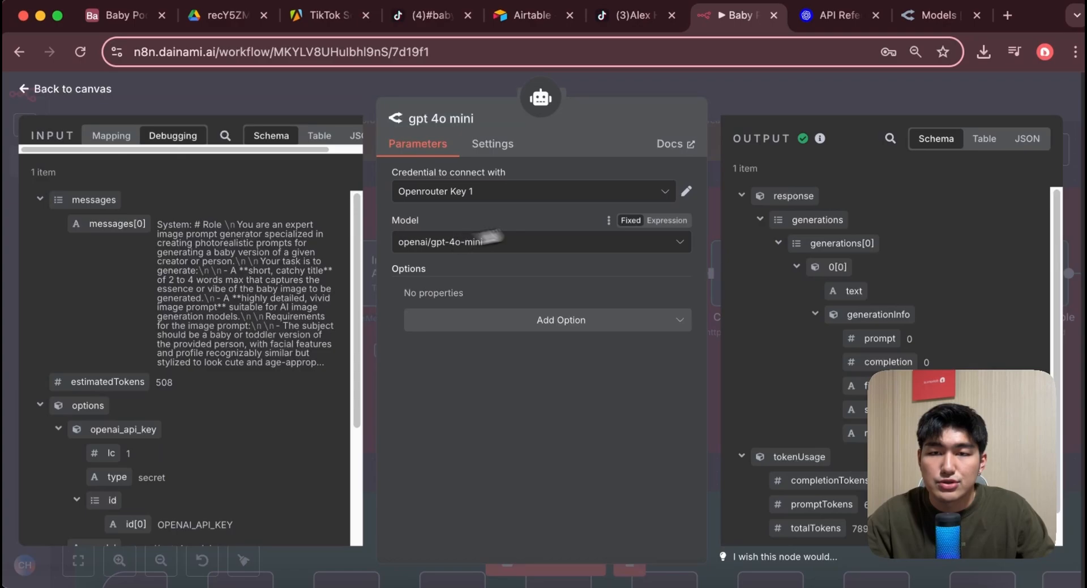
- Check the models available in the gpt 4o mini node and return to the canvas
click(547, 245)
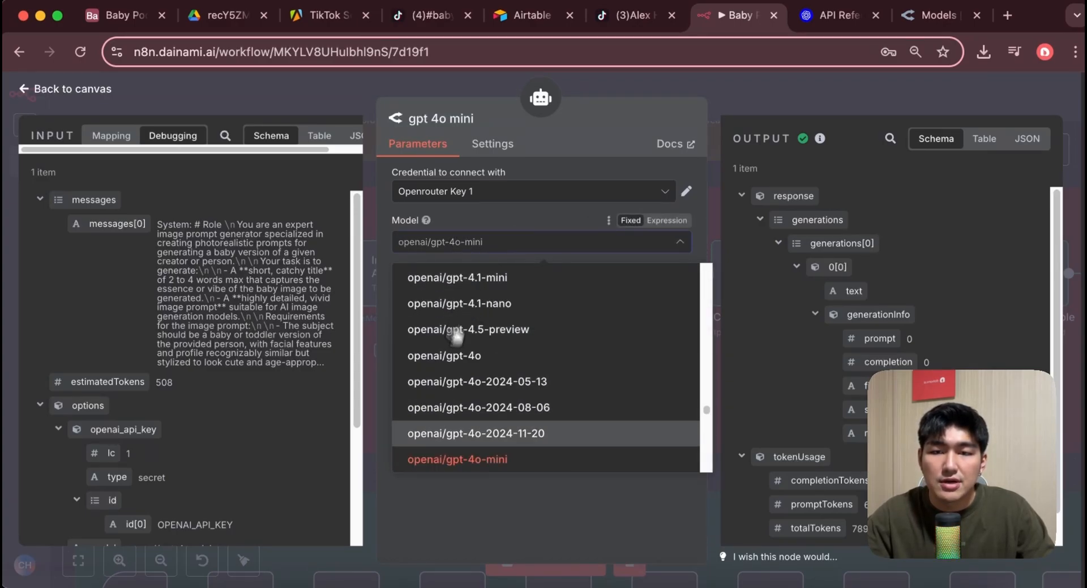
click(562, 524)
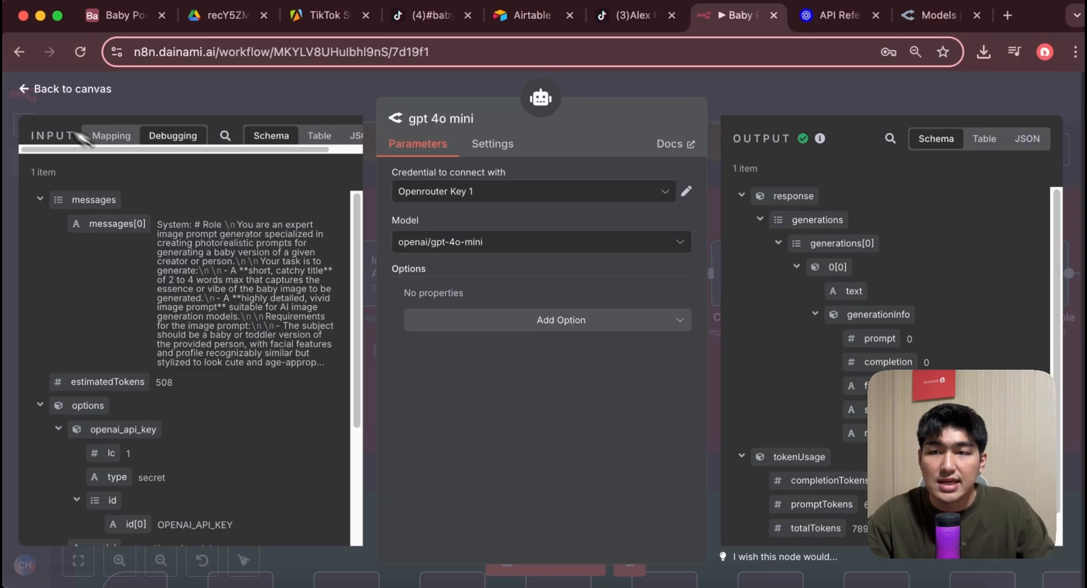
click(28, 90)
- Open the Get Original Image node and look at the Creators table of the Baby Podcast base in Airtable
scroll(622, 385, right, 3)
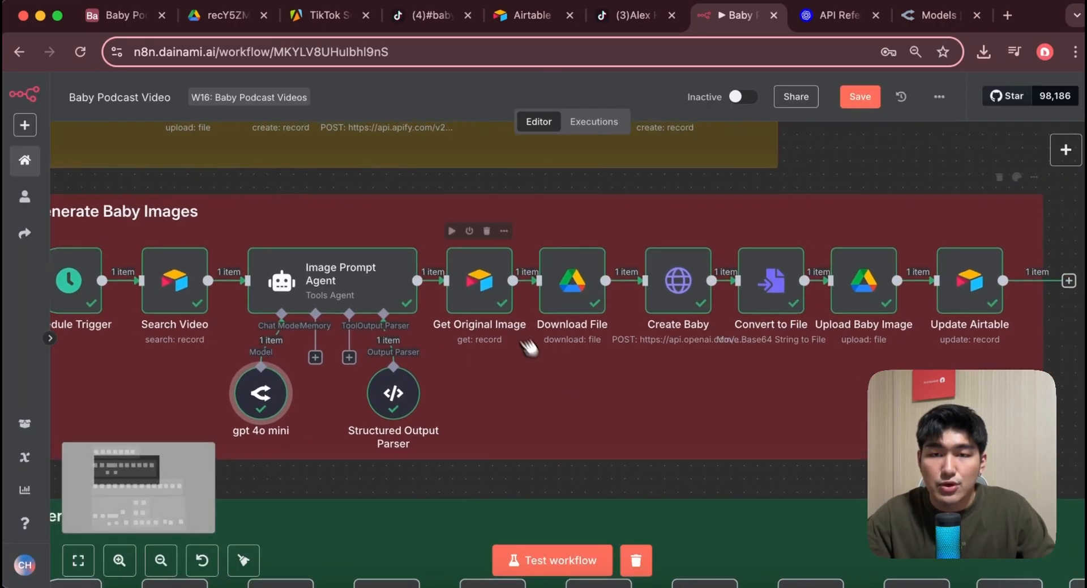
double_click(491, 292)
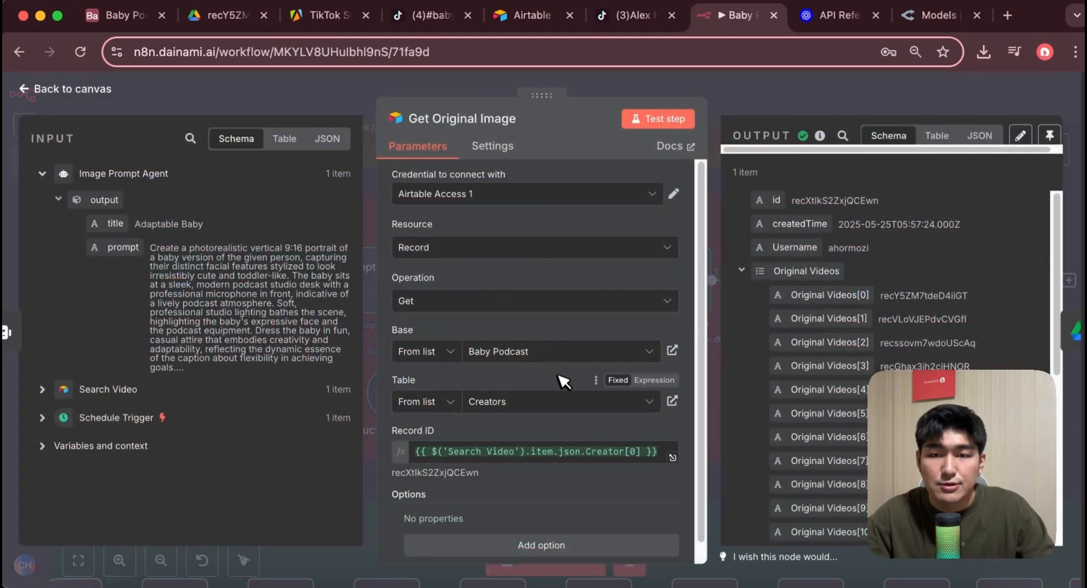
scroll(509, 374, down, 1)
click(124, 17)
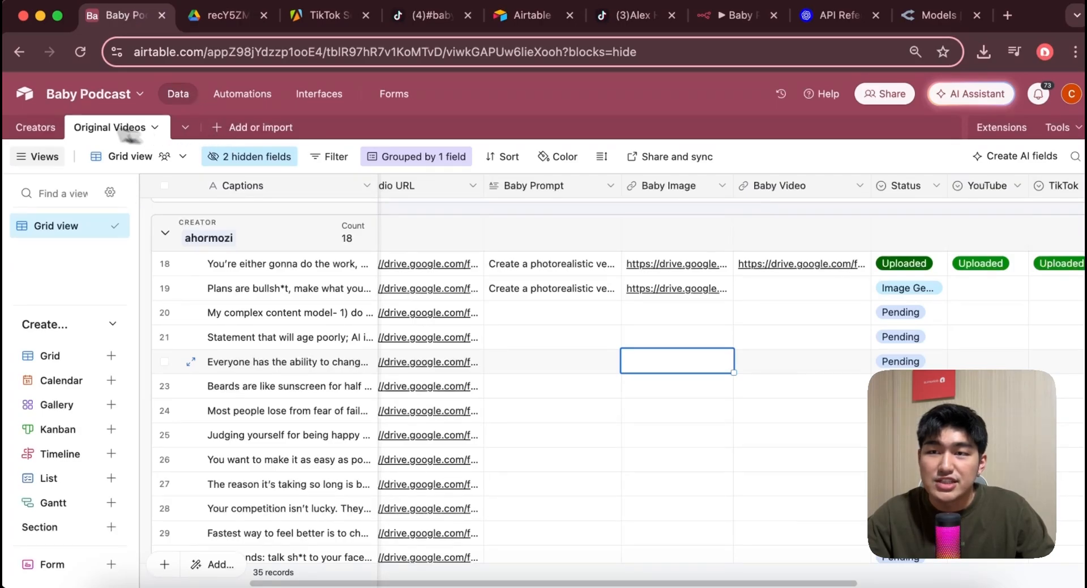
click(47, 127)
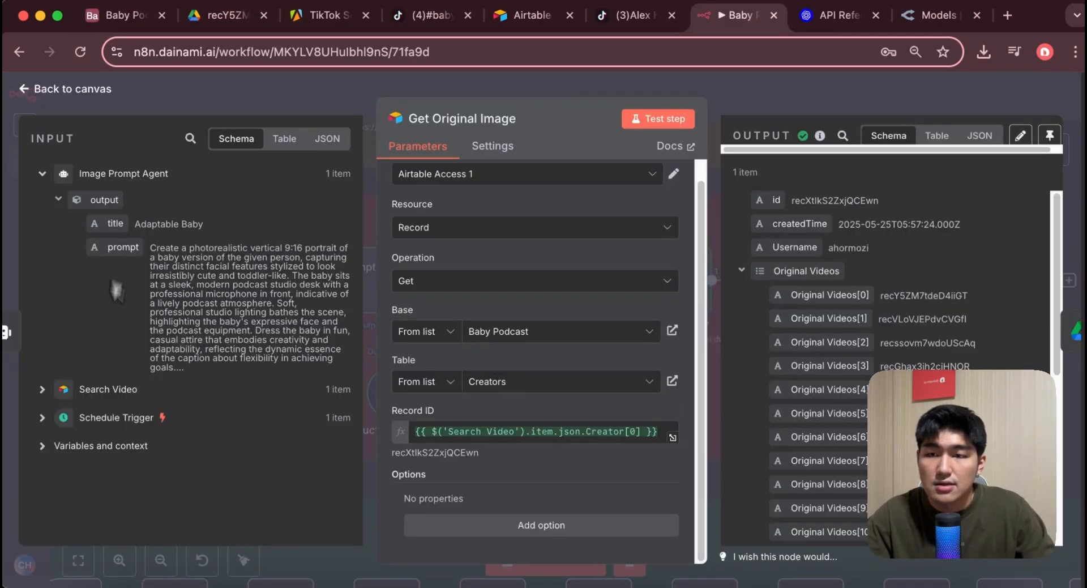
- Expand the Search Video input data in n8n and compare its creator record ID with the Creators table in Airtable
click(55, 397)
scroll(136, 306, down, 4)
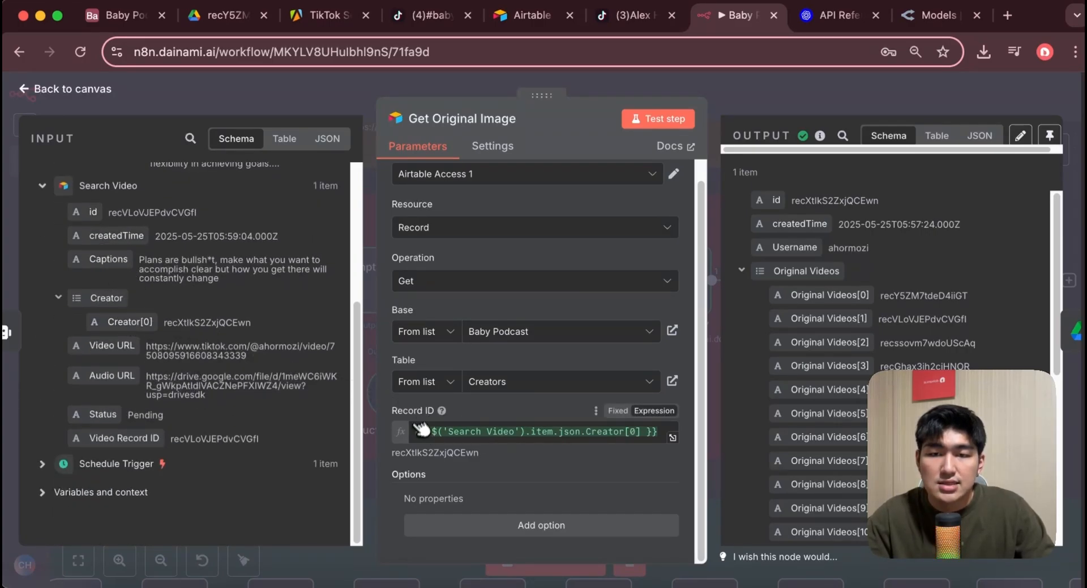
click(127, 16)
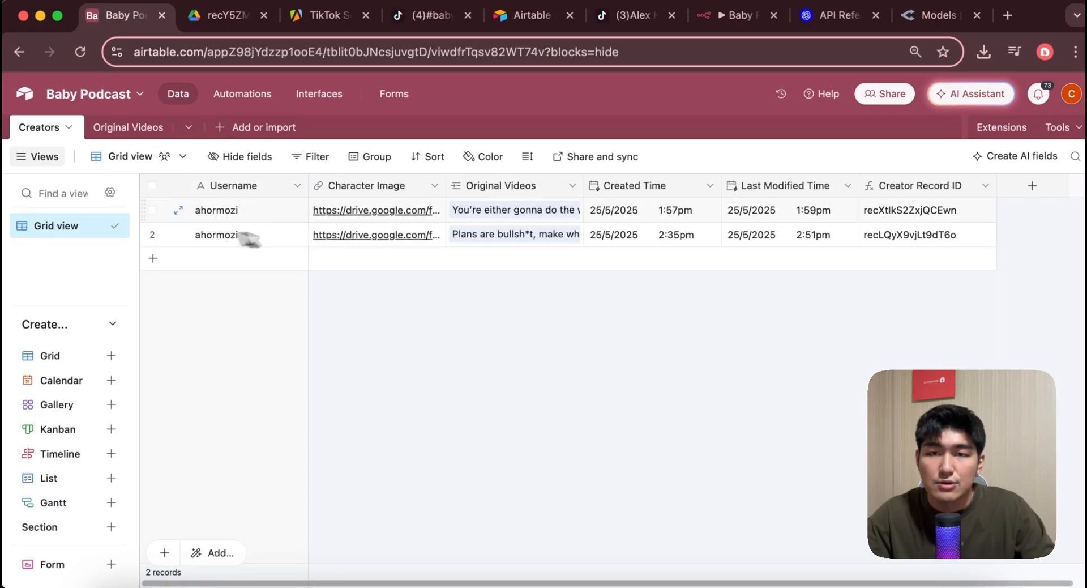
- Unhide the Creator field in the Original Videos table and bring that column into view
click(124, 129)
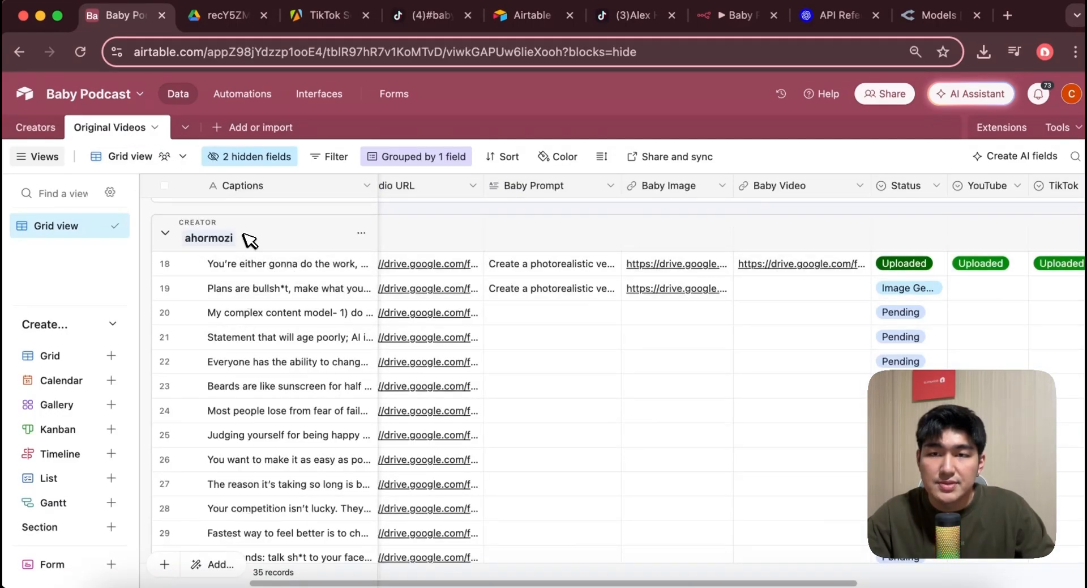
click(260, 160)
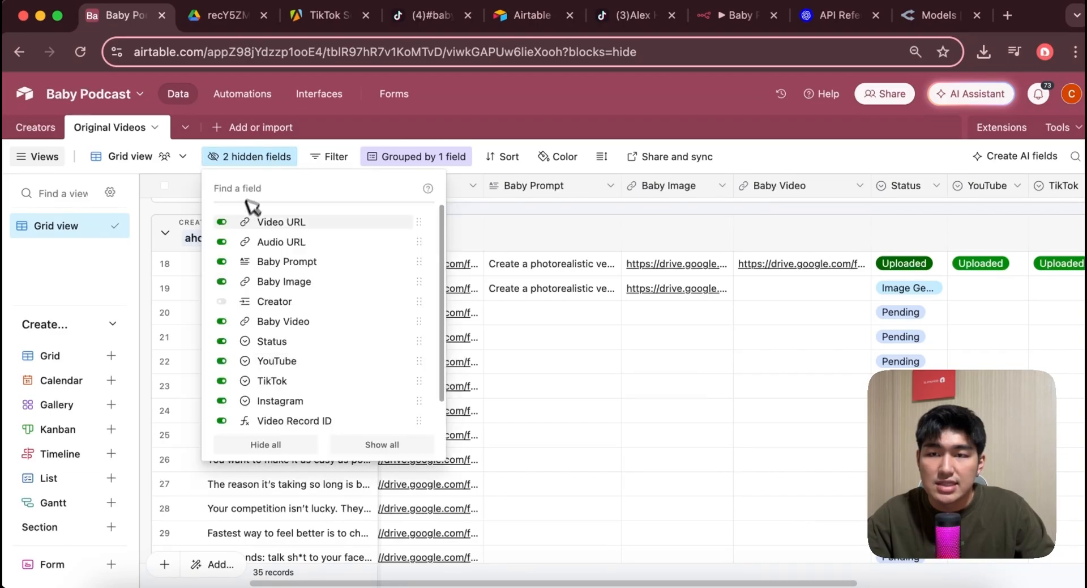
click(221, 301)
click(558, 359)
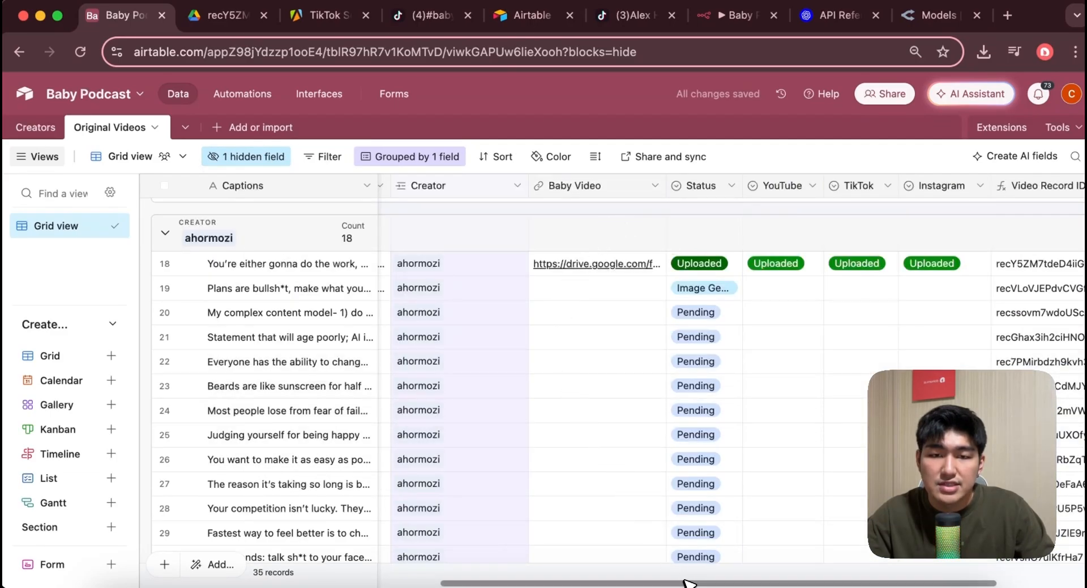
scroll(538, 332, left, 5)
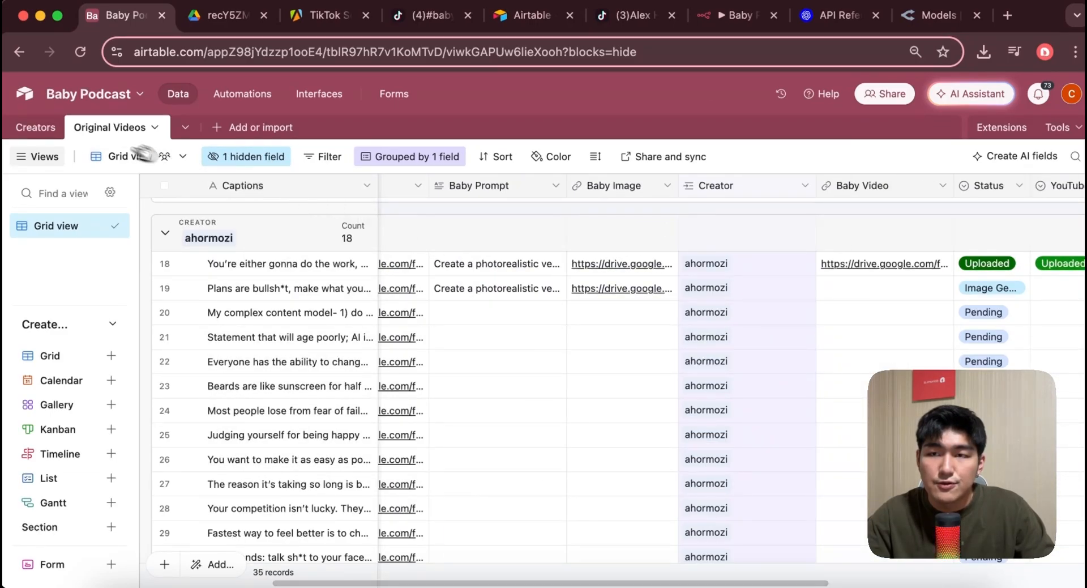
- Try to insert a link-to-another-record field to the right of Creator Record ID in the Creators table
click(35, 127)
right_click(946, 187)
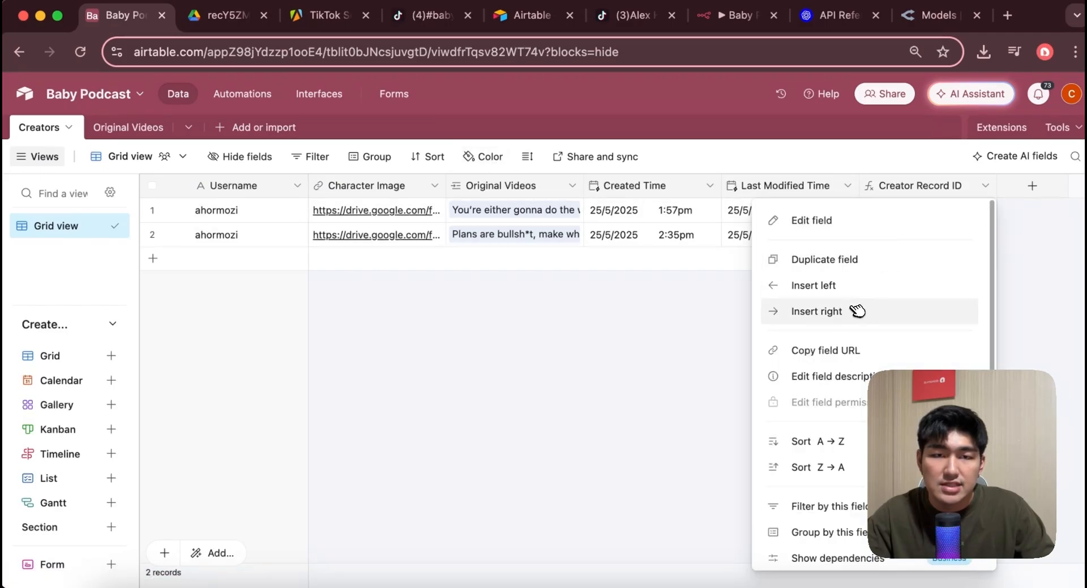
click(854, 311)
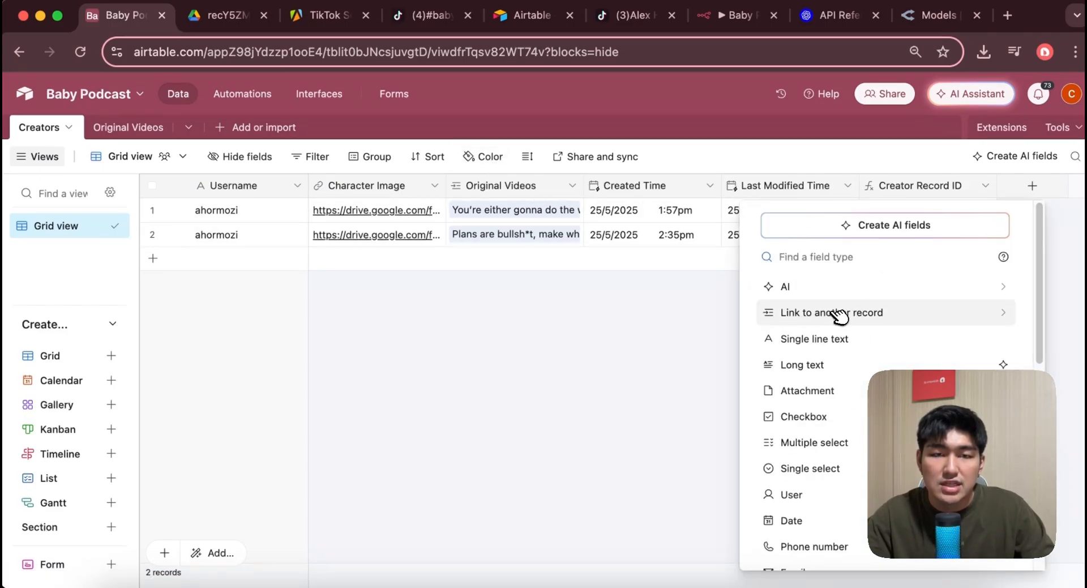
click(838, 315)
click(568, 312)
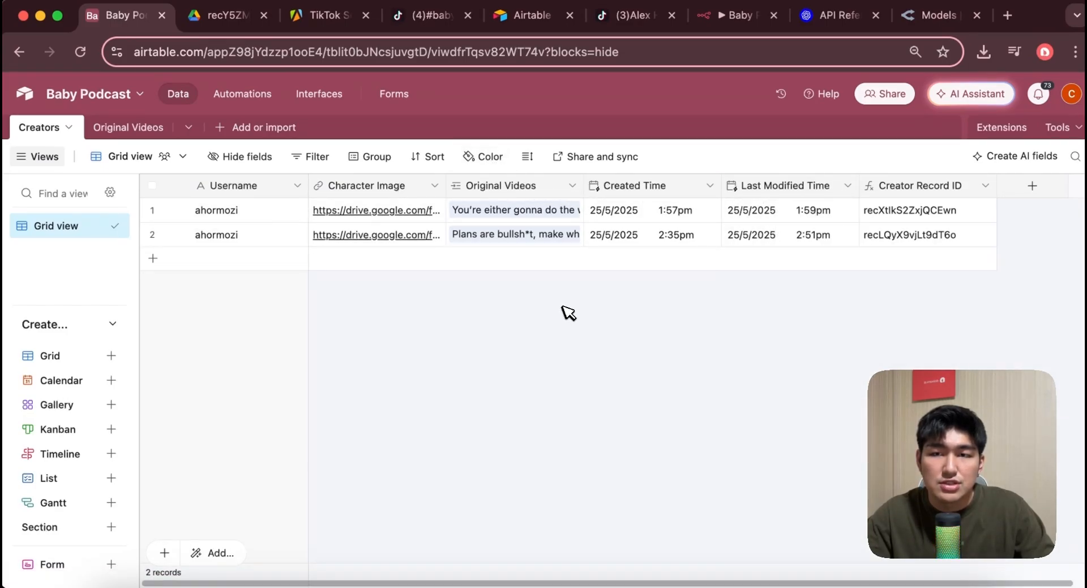
- Hide the Creator field in the Original Videos table
click(128, 126)
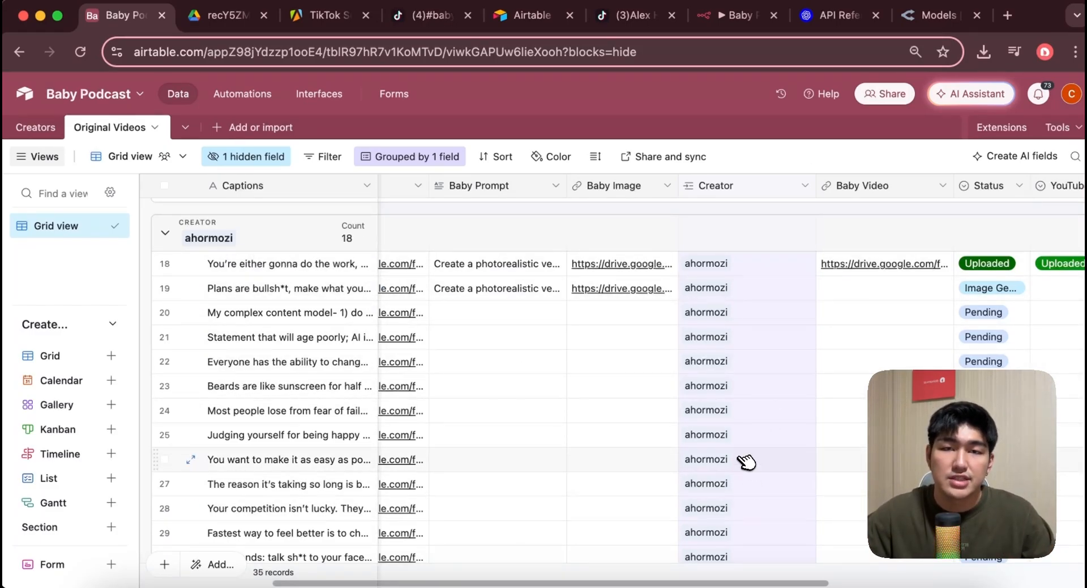
right_click(744, 186)
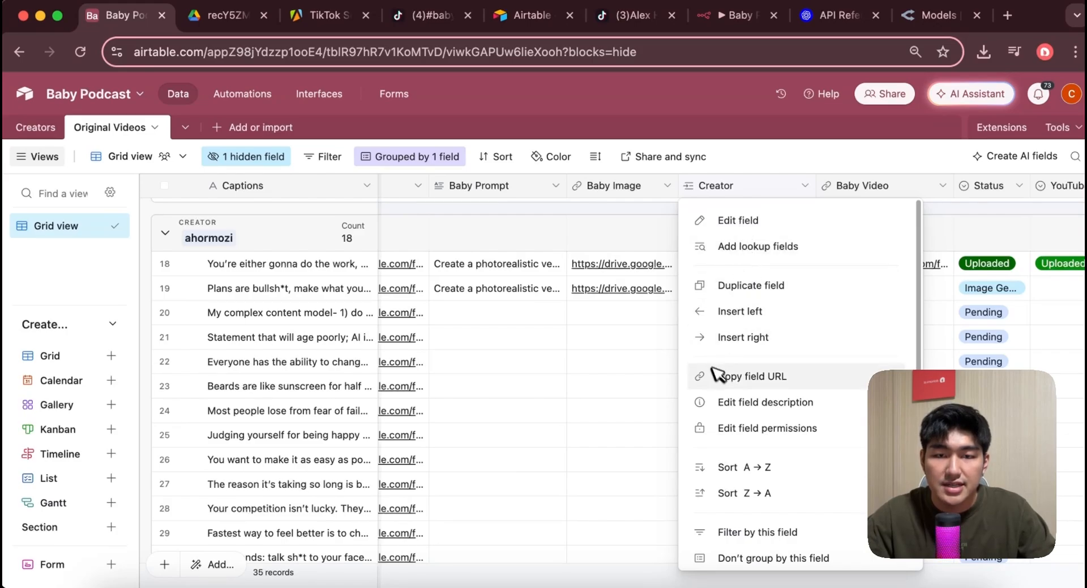
scroll(742, 374, down, 5)
click(738, 531)
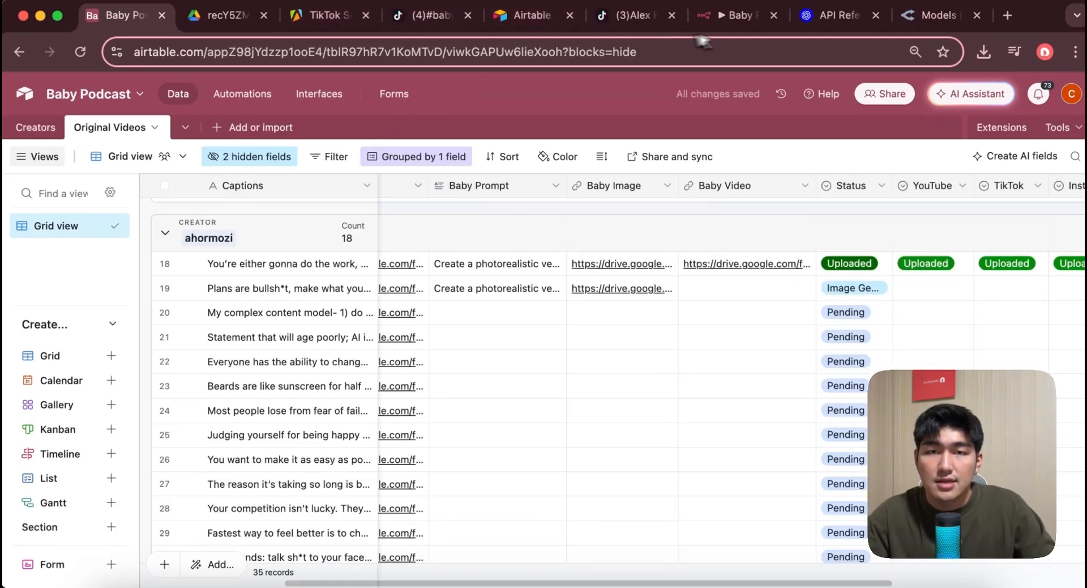
- Switch back to the n8n workflow and open the Download File node from the canvas
click(730, 15)
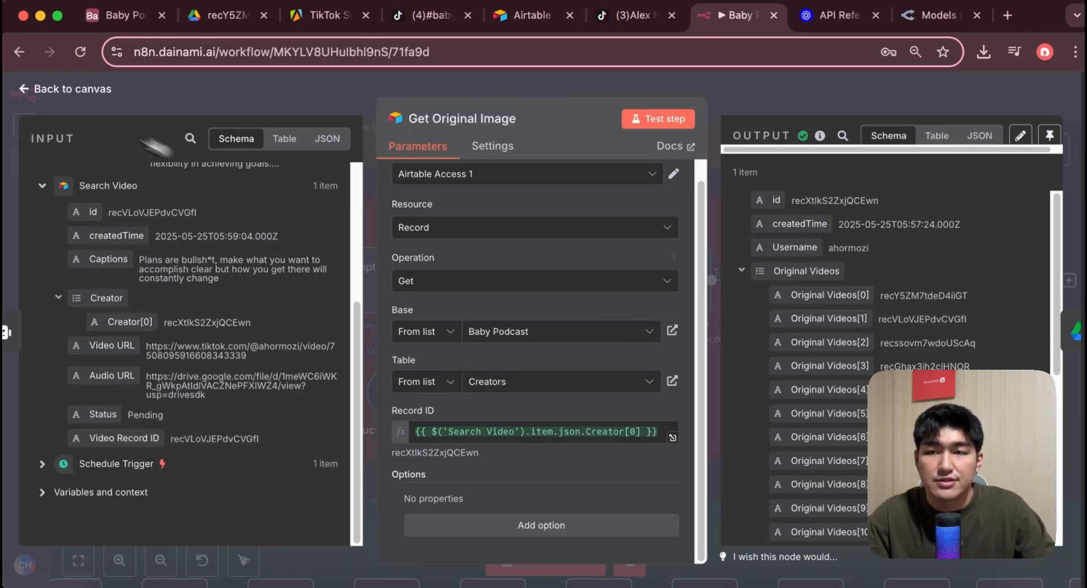
click(73, 89)
click(589, 295)
double_click(589, 295)
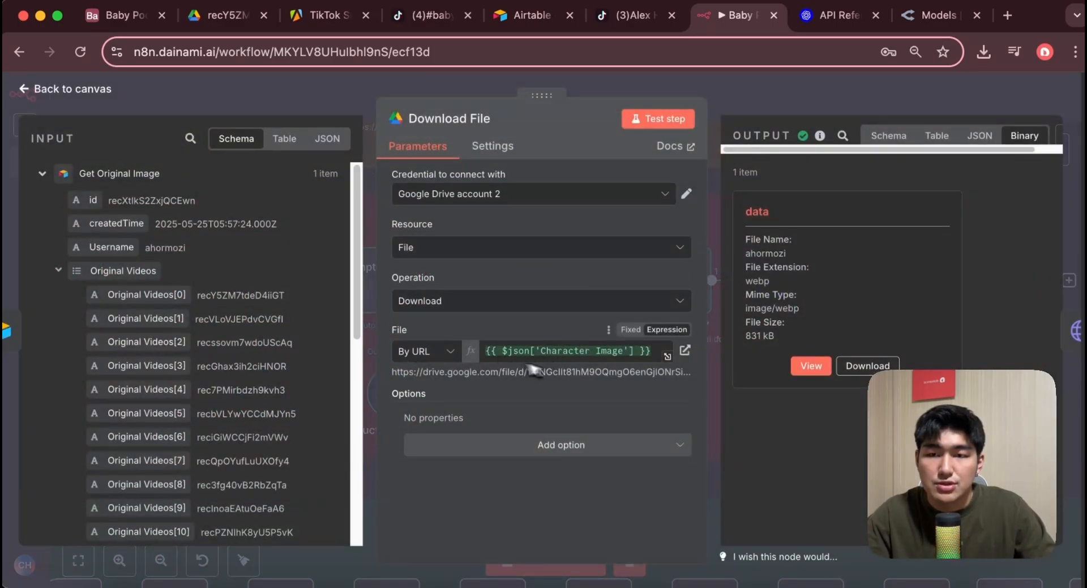
- Check the Character Image URL in the Download File node's input data and preview the downloaded image
scroll(170, 317, down, 8)
drag(116, 369, 526, 354)
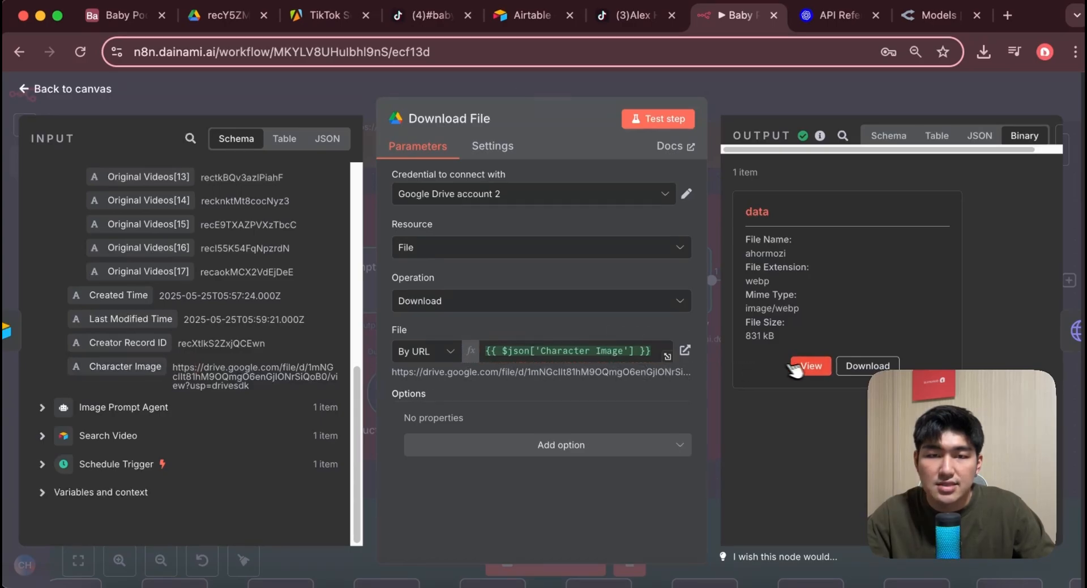
click(808, 367)
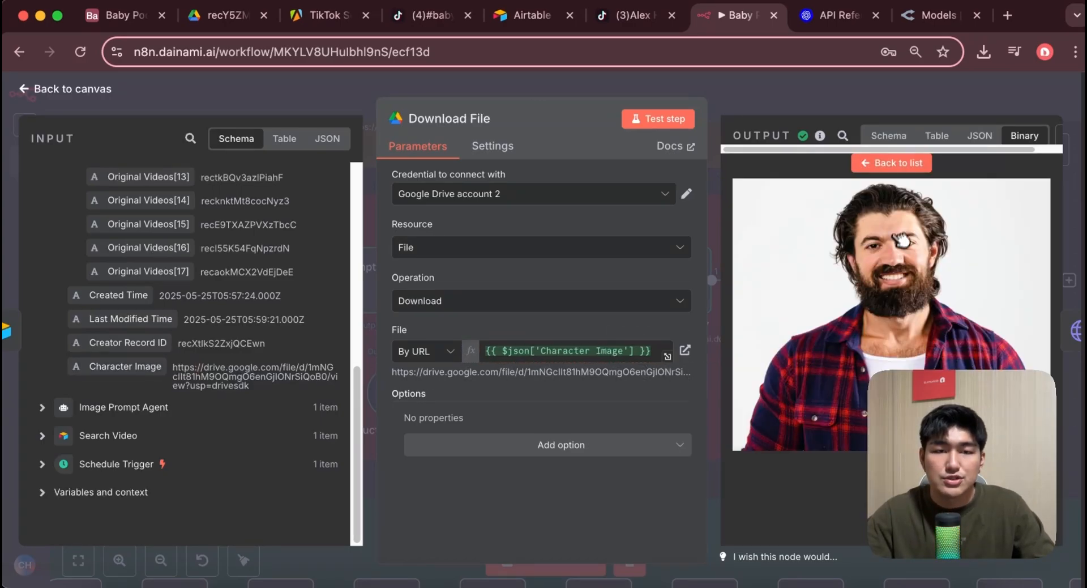
- Close the Download File node, look at the OpenAI platform's API keys page, and open the Create Baby node in the n8n workflow
click(41, 91)
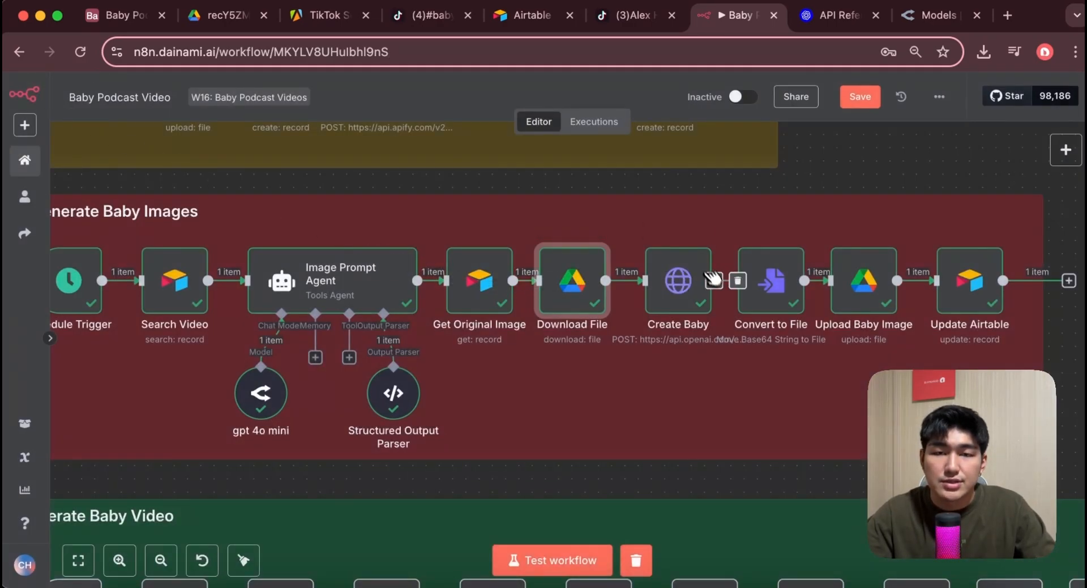
scroll(703, 412, right, 3)
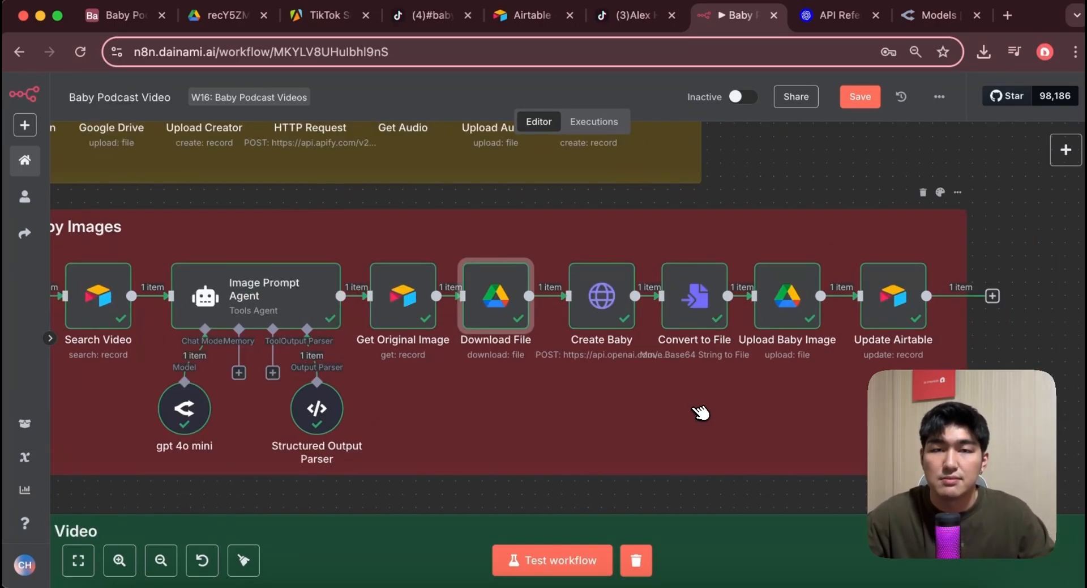
click(832, 16)
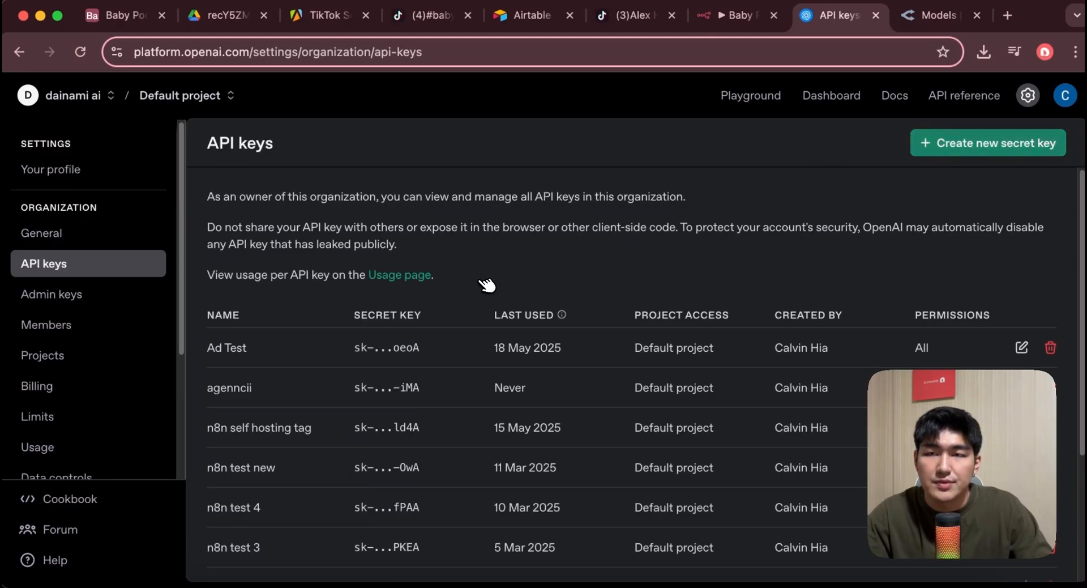
click(730, 19)
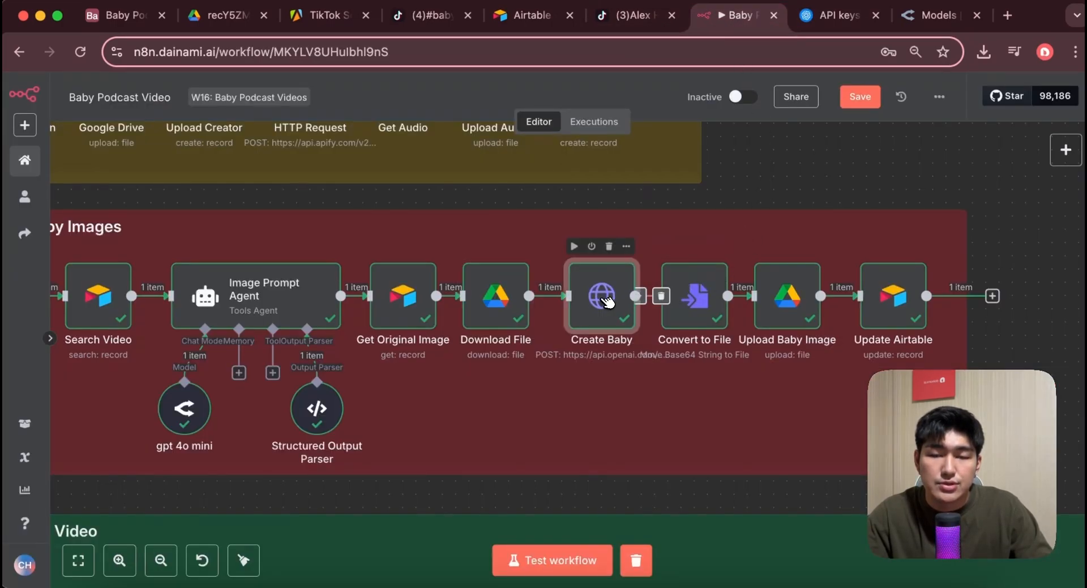
double_click(603, 297)
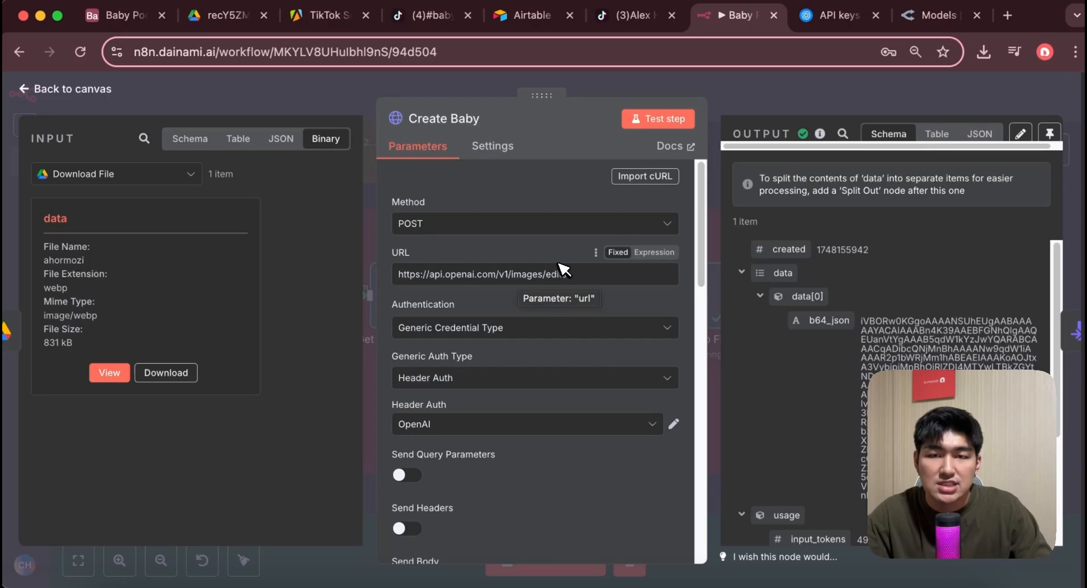
scroll(486, 338, down, 2)
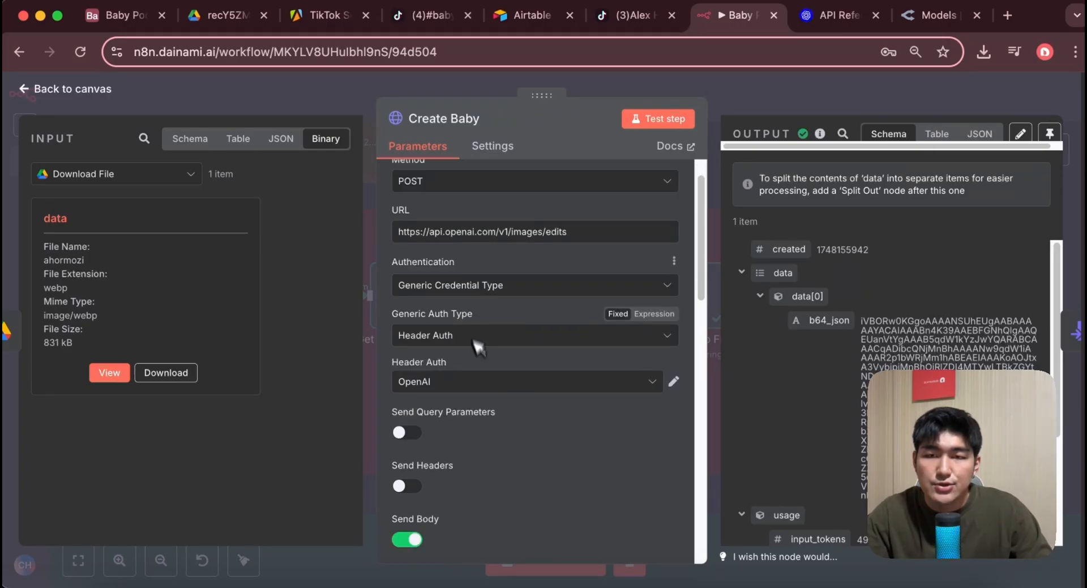
- Fill in a new Header Auth credential with the name Authorization and a Bearer API key as value, and discard it unsaved
click(495, 380)
click(481, 347)
click(396, 270)
text(Autho)
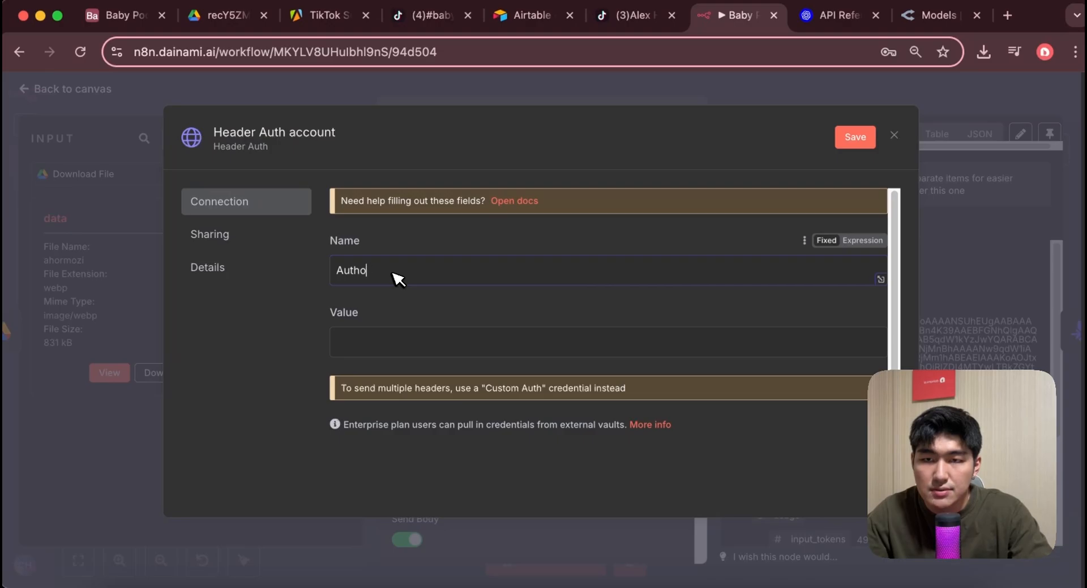
text(rization)
key(Tab)
click(862, 312)
text(Bear)
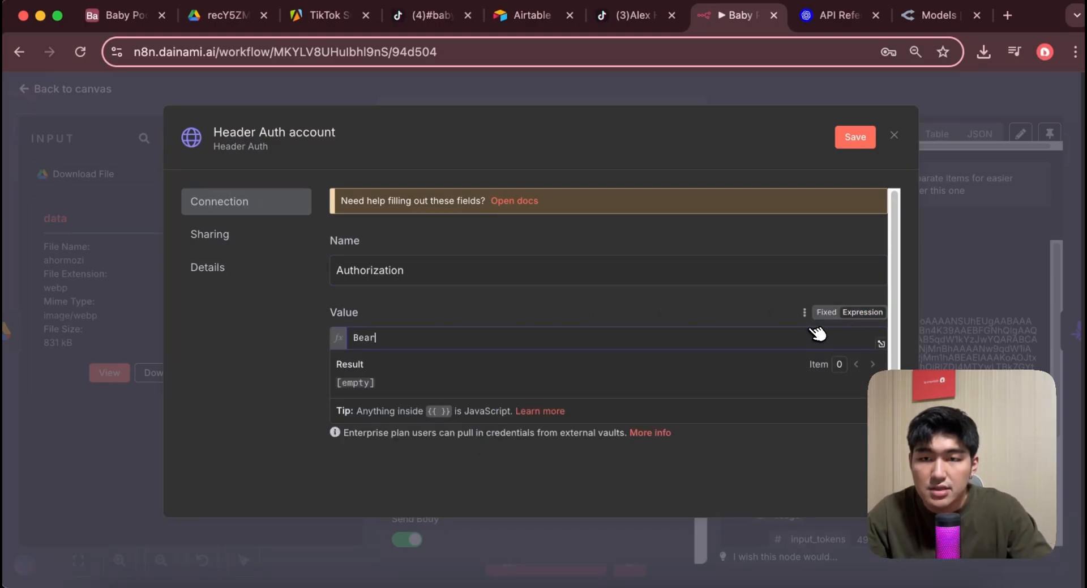
text(er {})
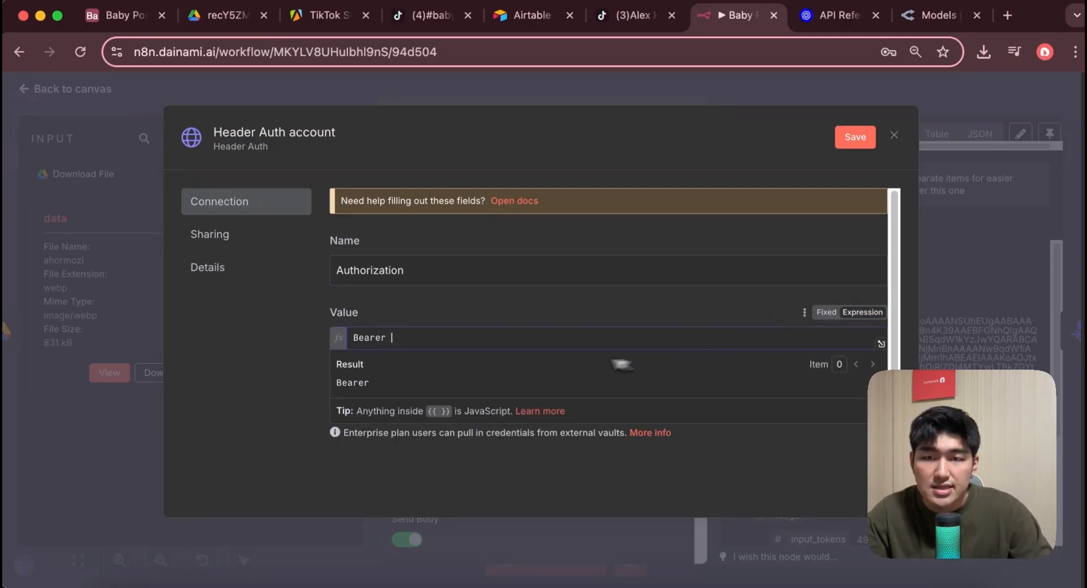
click(826, 312)
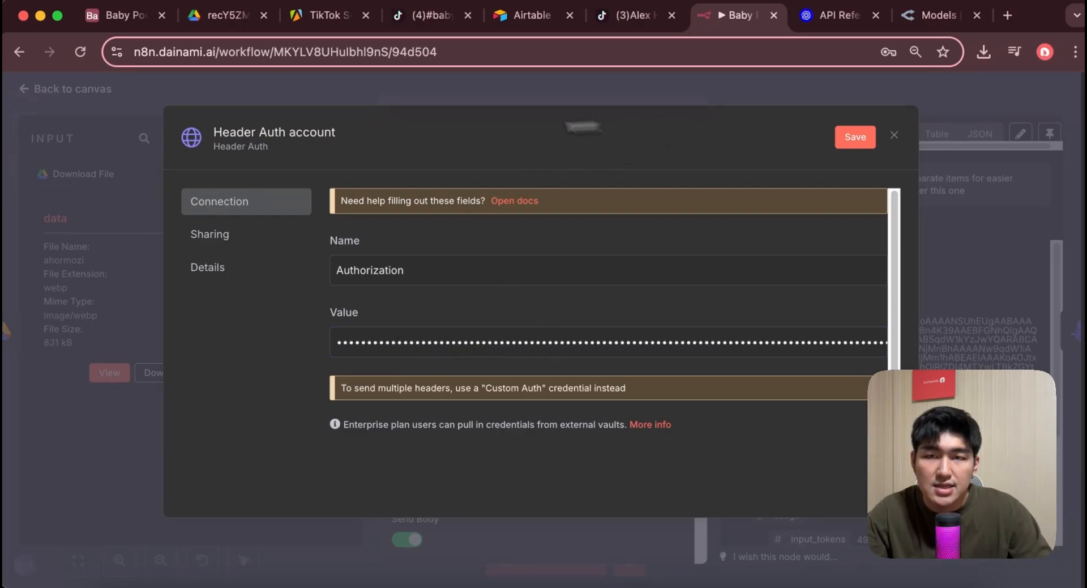
click(894, 135)
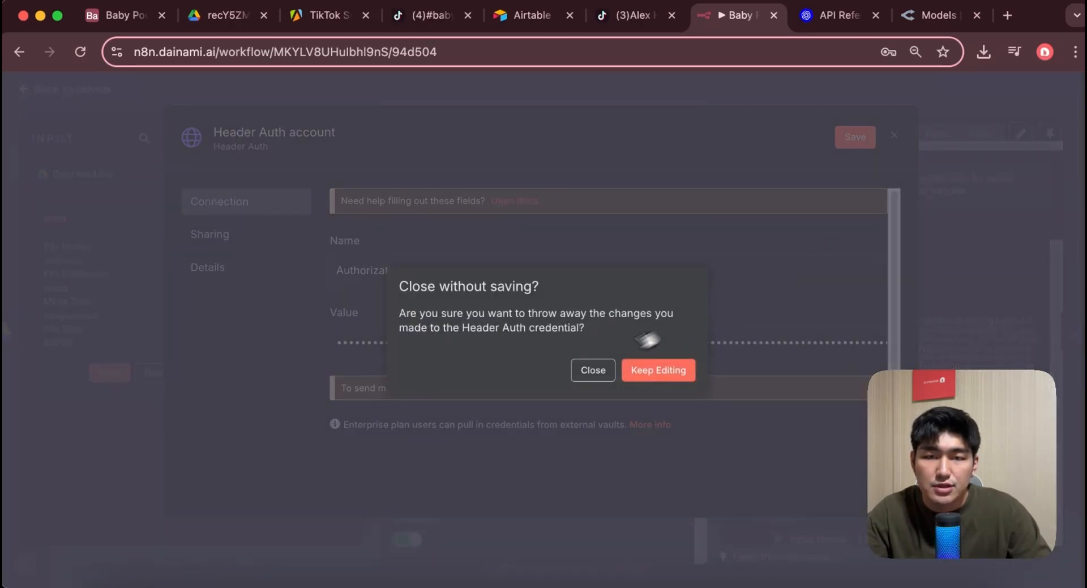
click(591, 369)
click(775, 308)
- Review Create Baby's Form-Data body settings and preview the input picture sent as the image parameter
scroll(461, 400, down, 4)
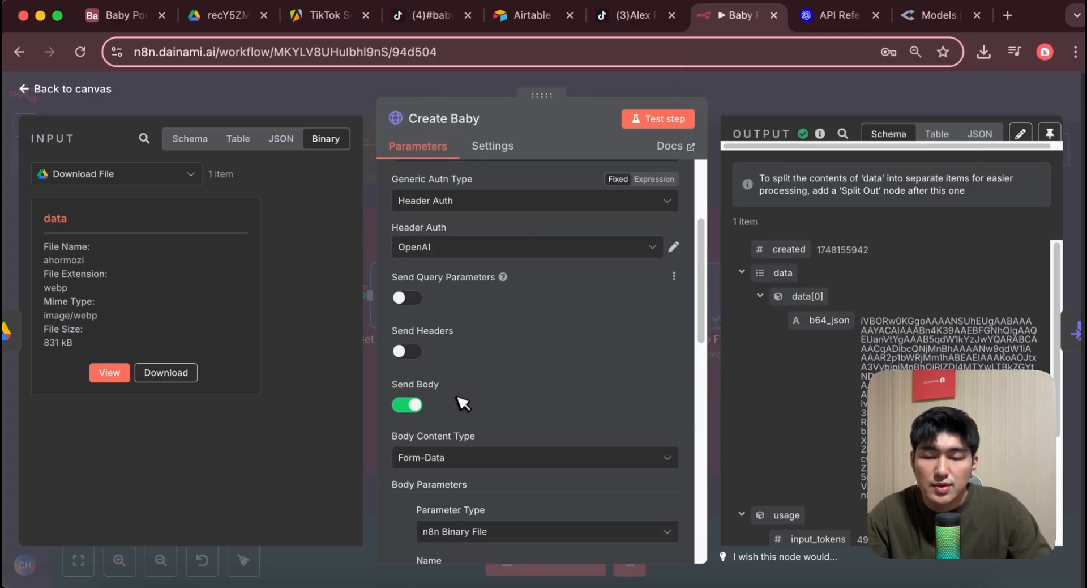
scroll(443, 315, down, 5)
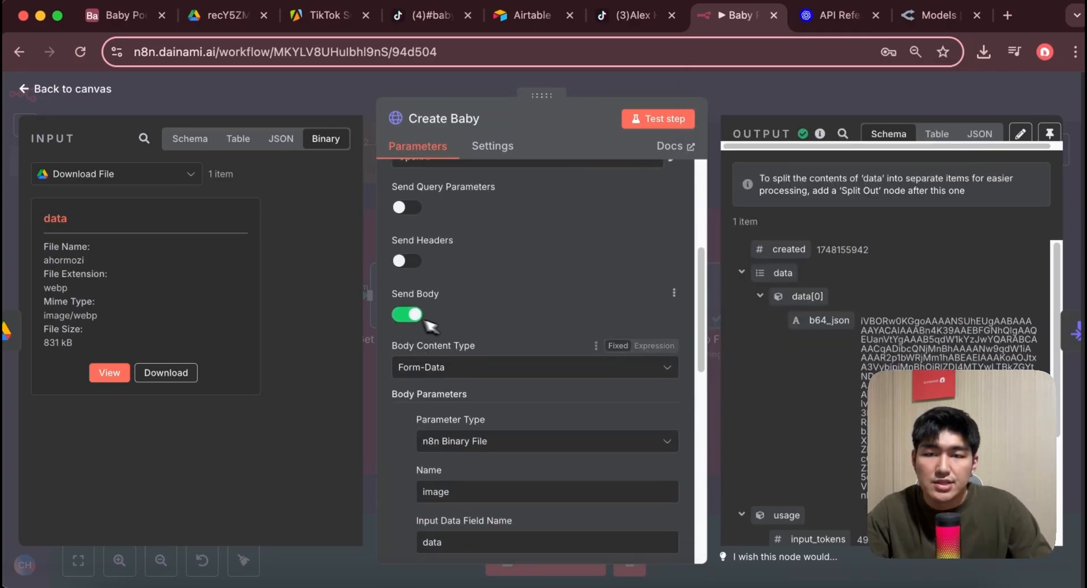
scroll(466, 275, up, 1)
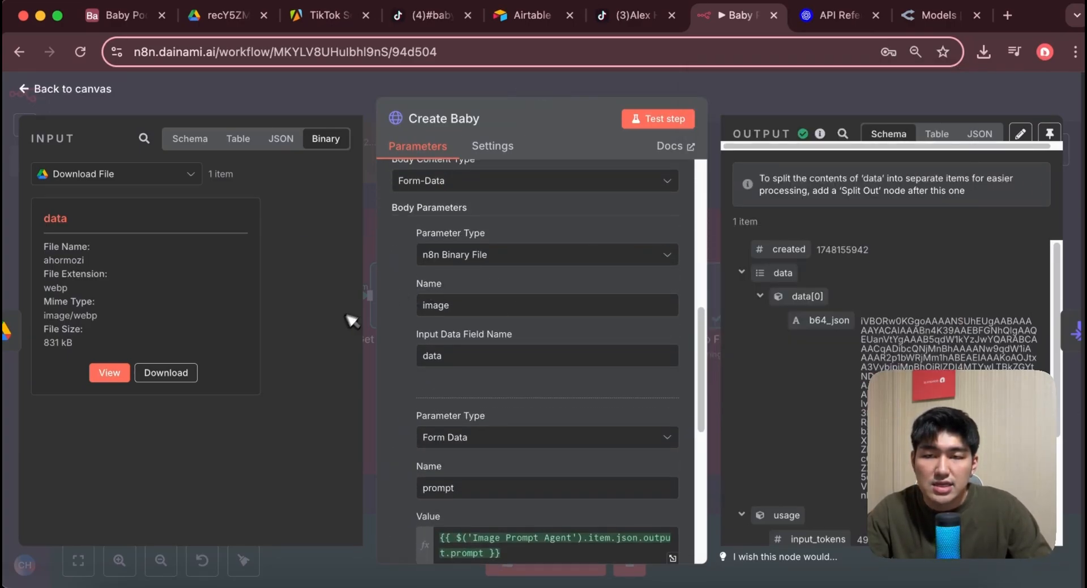
click(109, 372)
scroll(485, 413, down, 5)
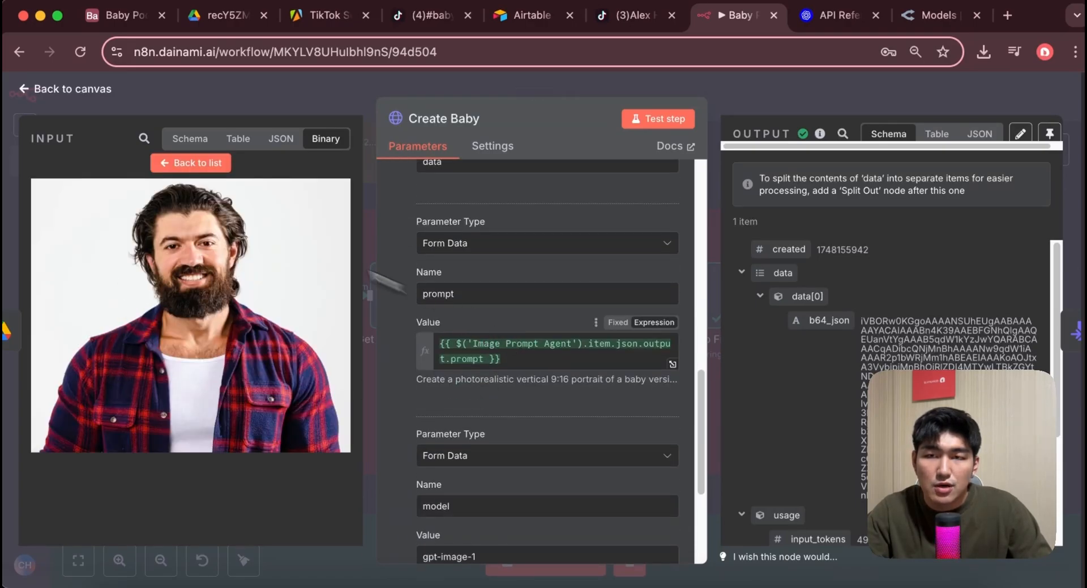
- Expand the Image Prompt Agent output in Create Baby's input data and compare it with the prompt and model body parameters
click(185, 139)
scroll(146, 402, down, 10)
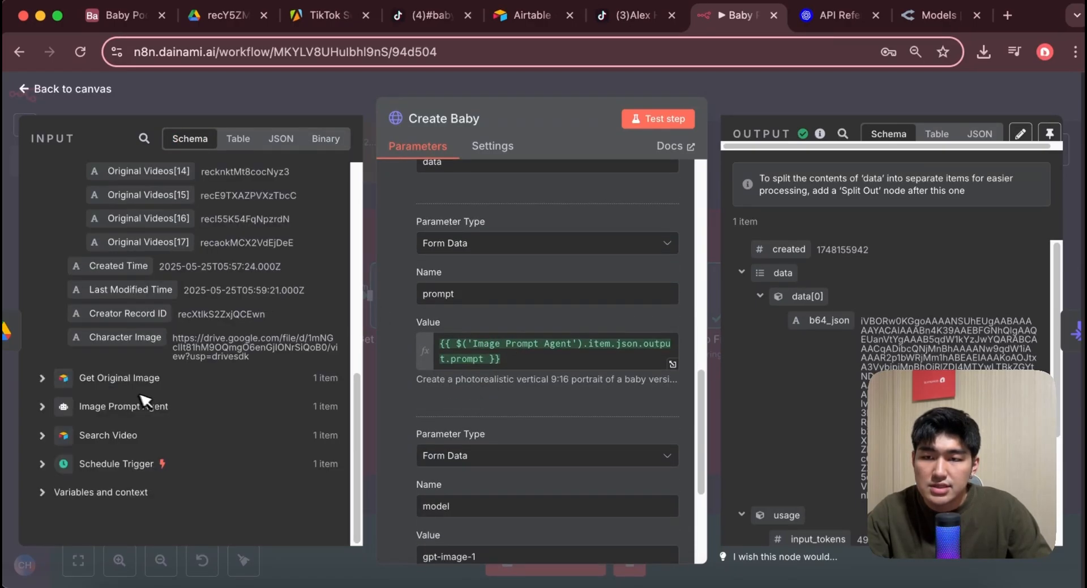
click(42, 406)
scroll(102, 408, down, 2)
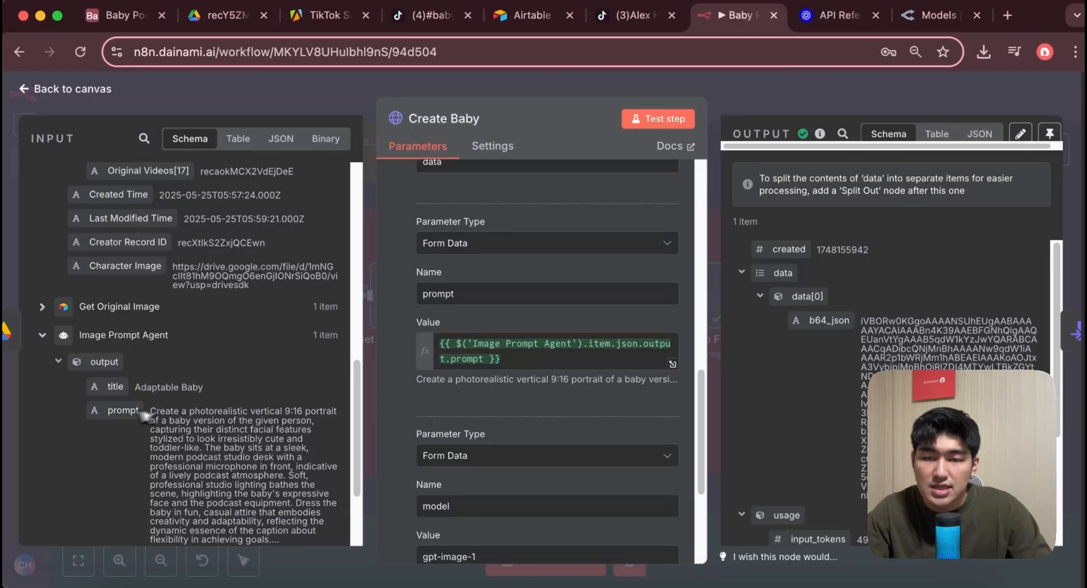
scroll(447, 396, down, 2)
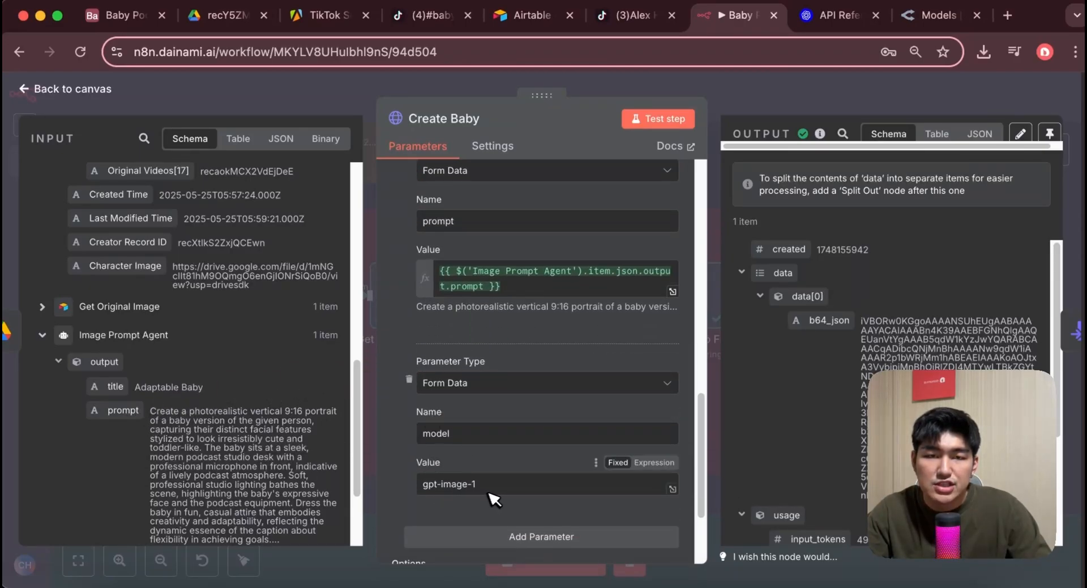
scroll(879, 361, down, 4)
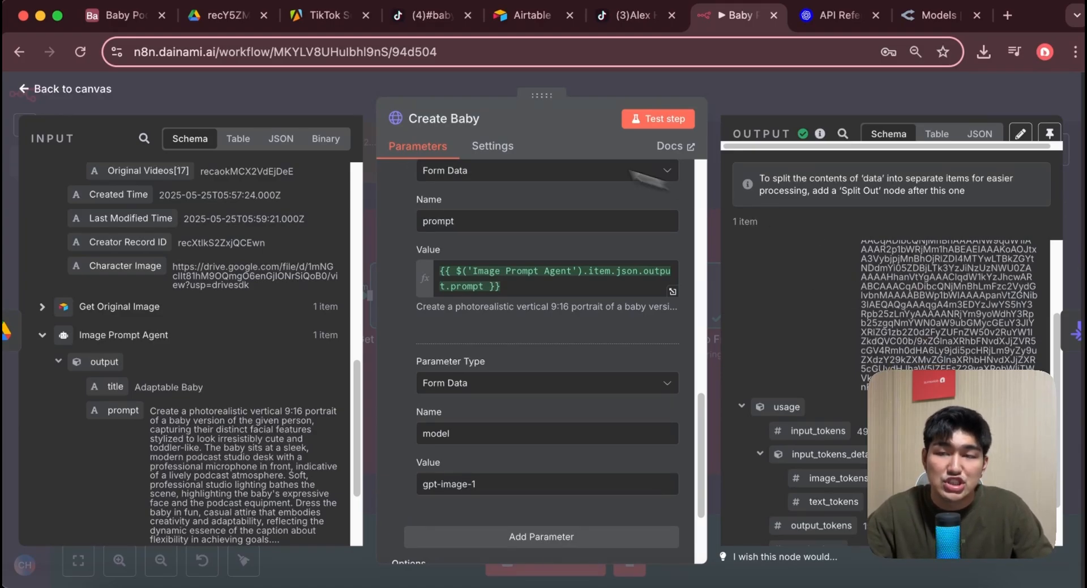
- Open the Convert to File node, preview its generated output image, and return to the canvas
click(31, 90)
double_click(585, 295)
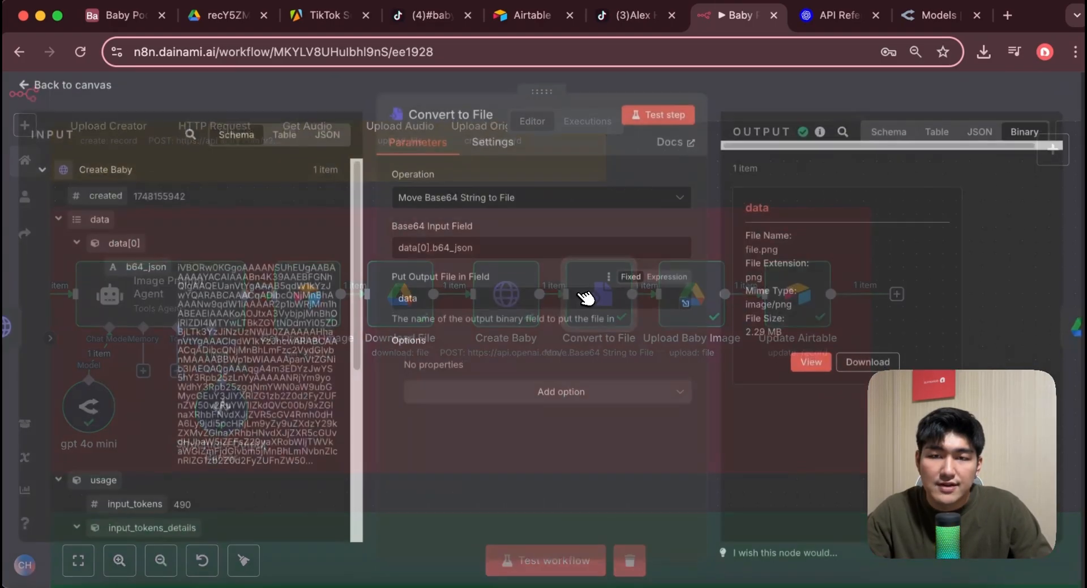
click(810, 367)
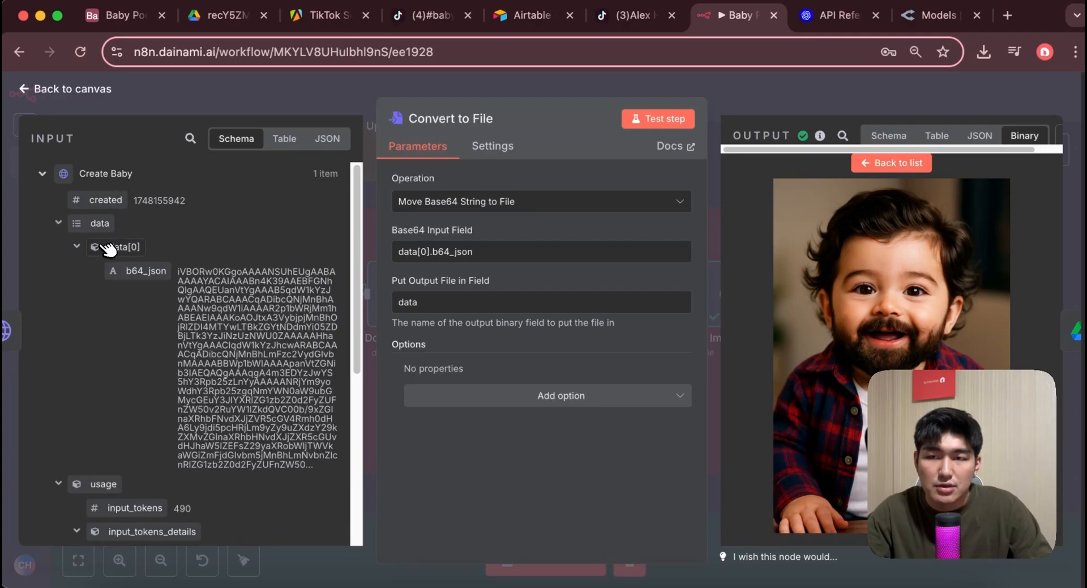
key(Escape)
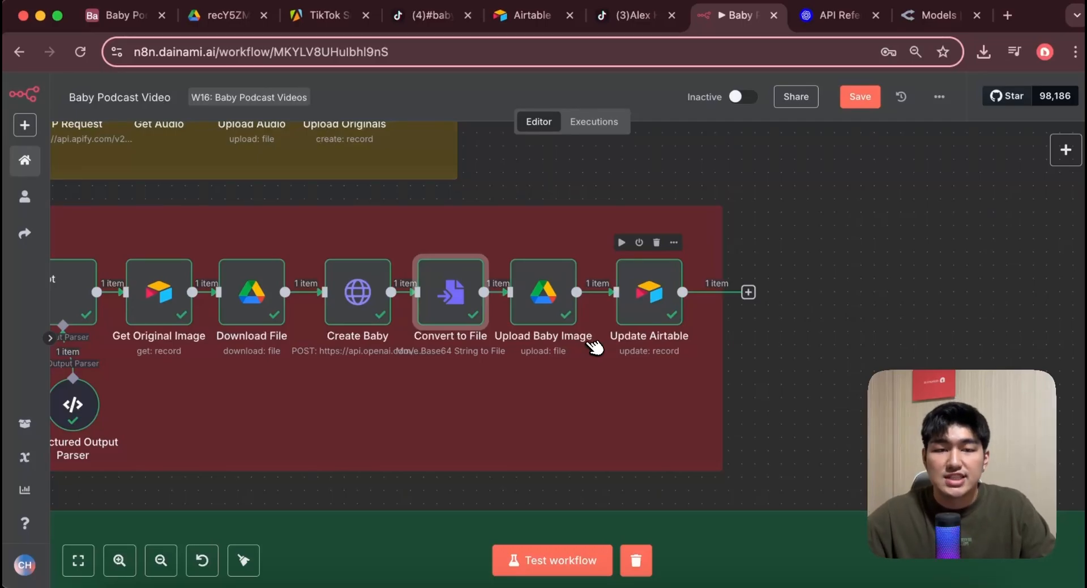
- Open the Upload Baby Image node and check the Get Original Image username used in its File Name expression
double_click(551, 305)
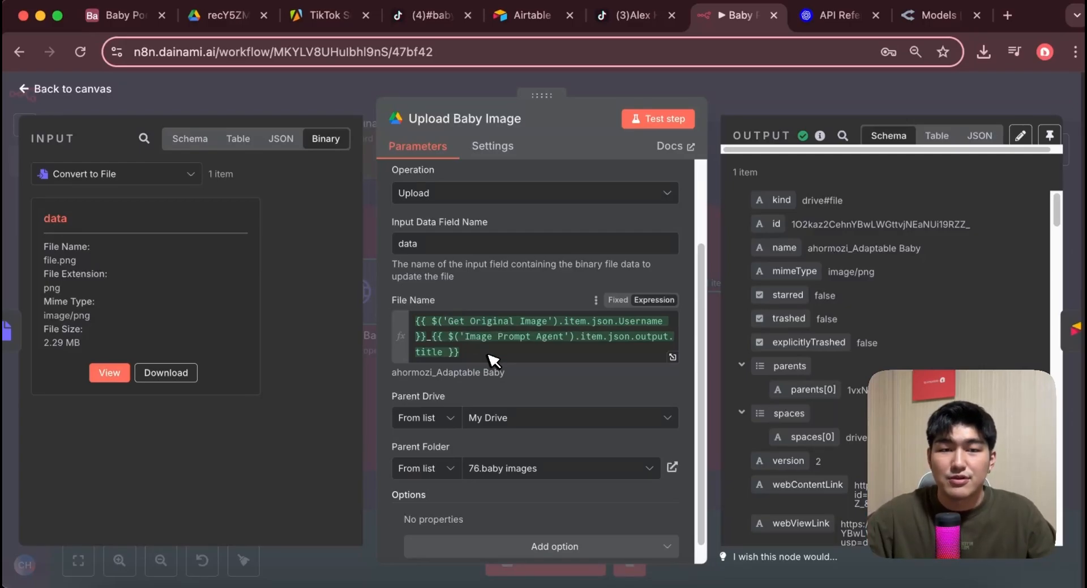
click(190, 138)
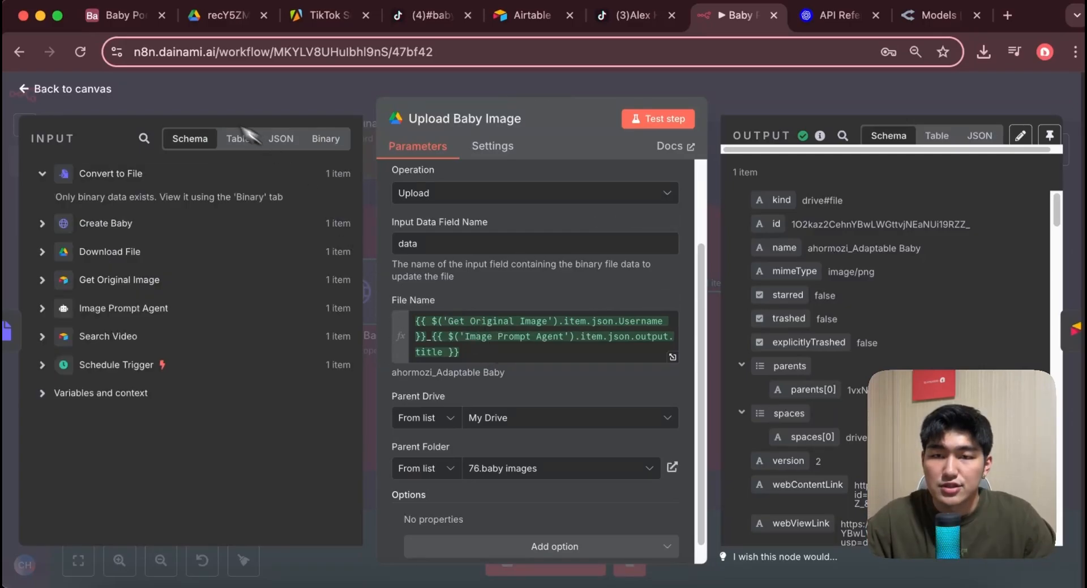
click(41, 279)
scroll(198, 340, down, 1)
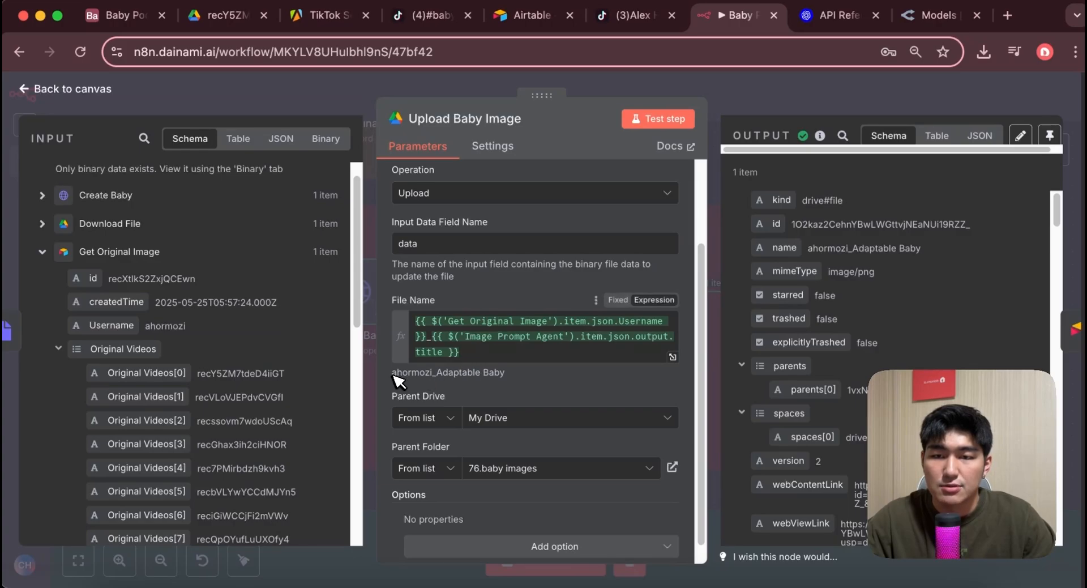
scroll(97, 317, up, 1)
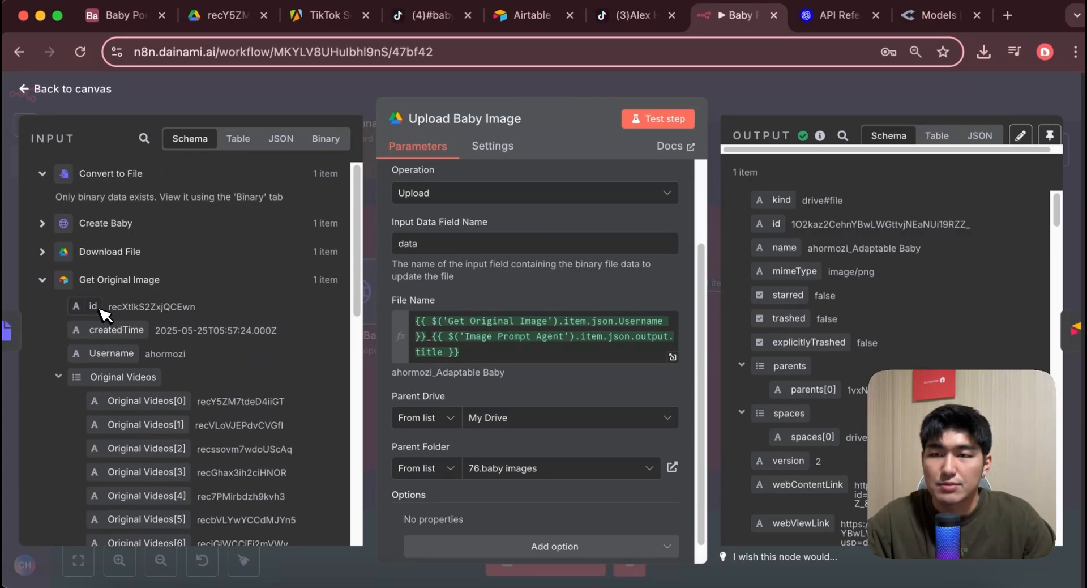
- Check the Image Prompt Agent title used in the file name and the parent folder setting, and close the Upload Baby Image node
scroll(96, 317, down, 12)
scroll(93, 327, down, 5)
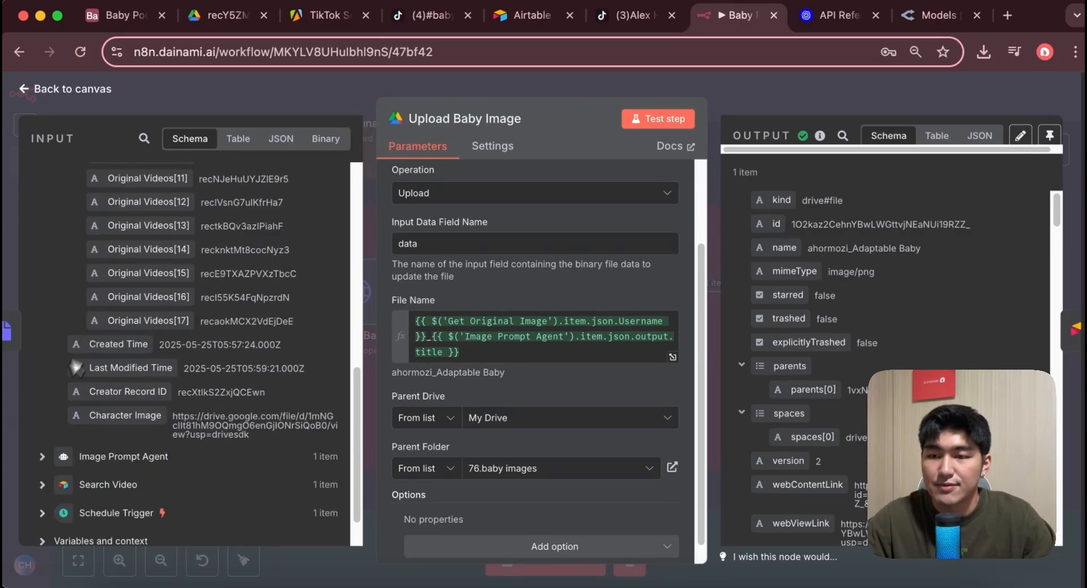
click(42, 456)
scroll(51, 453, down, 3)
drag(110, 438, 510, 367)
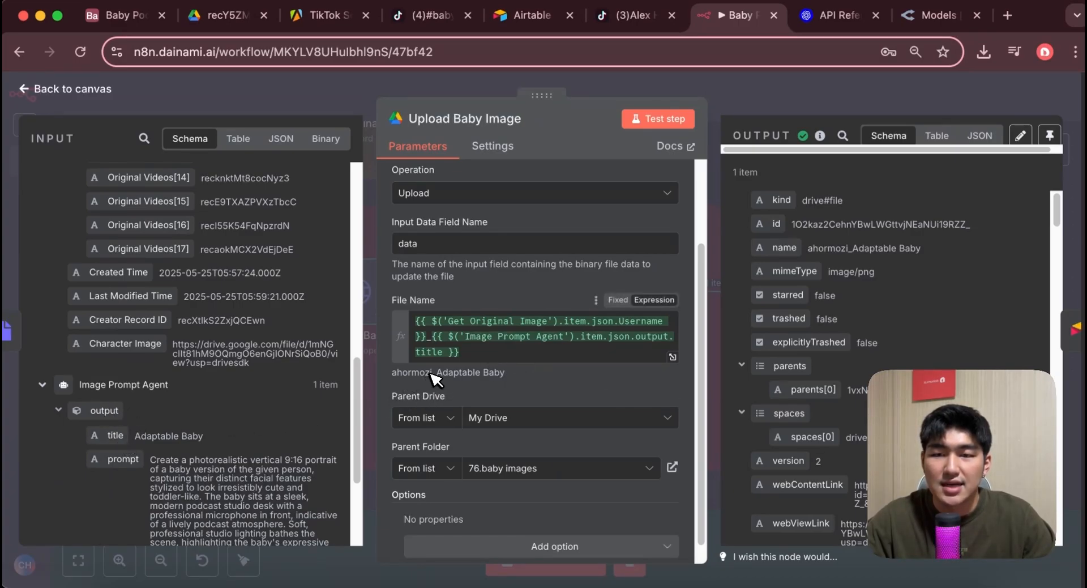
scroll(567, 364, down, 1)
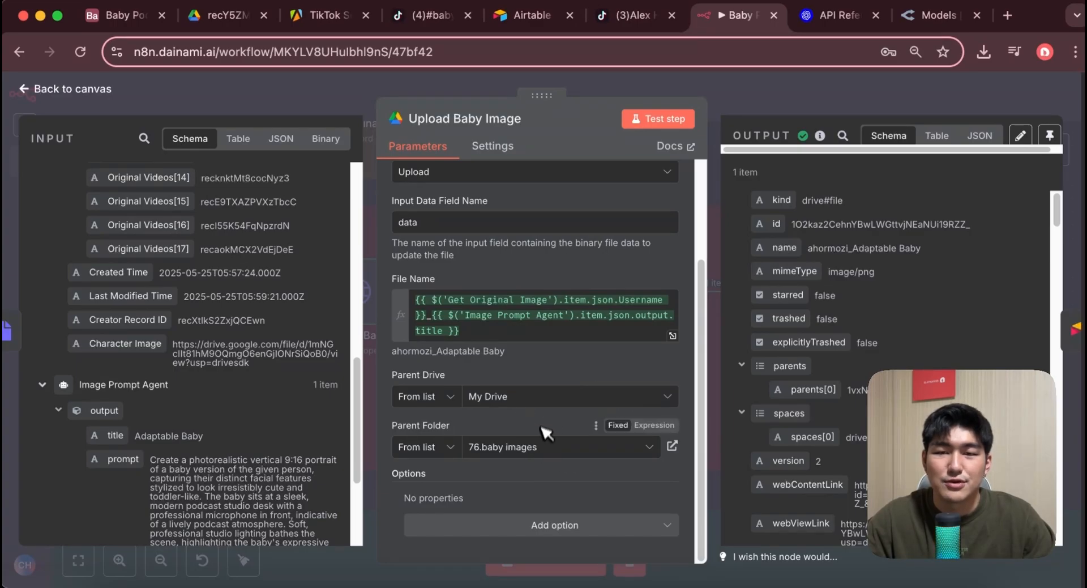
key(Escape)
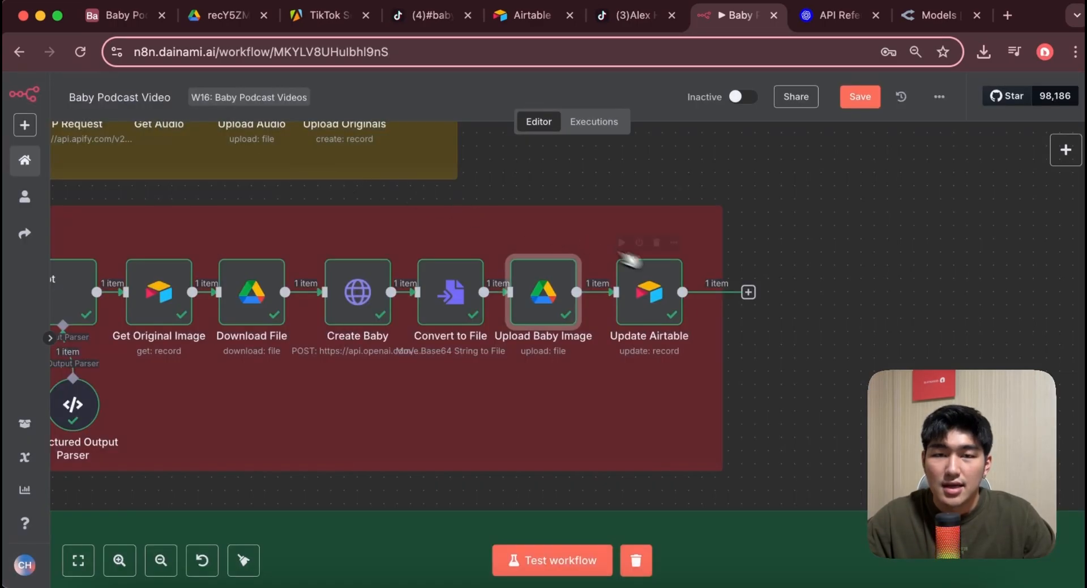
- Open the Update Airtable node and review its base, table, matching column and values to update
double_click(650, 317)
scroll(521, 371, down, 3)
scroll(519, 373, up, 3)
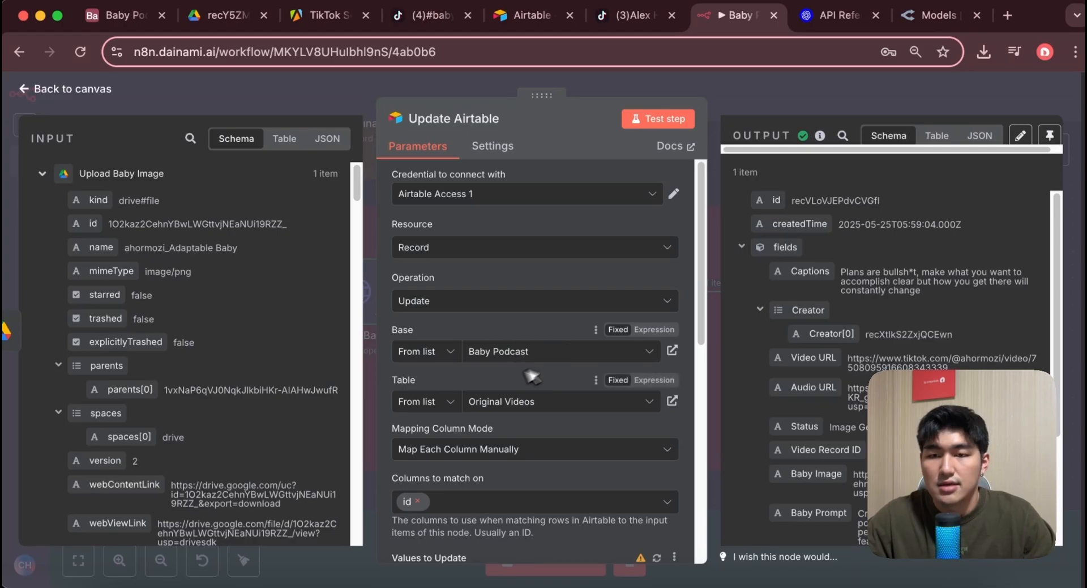
scroll(510, 396, down, 6)
scroll(504, 410, down, 6)
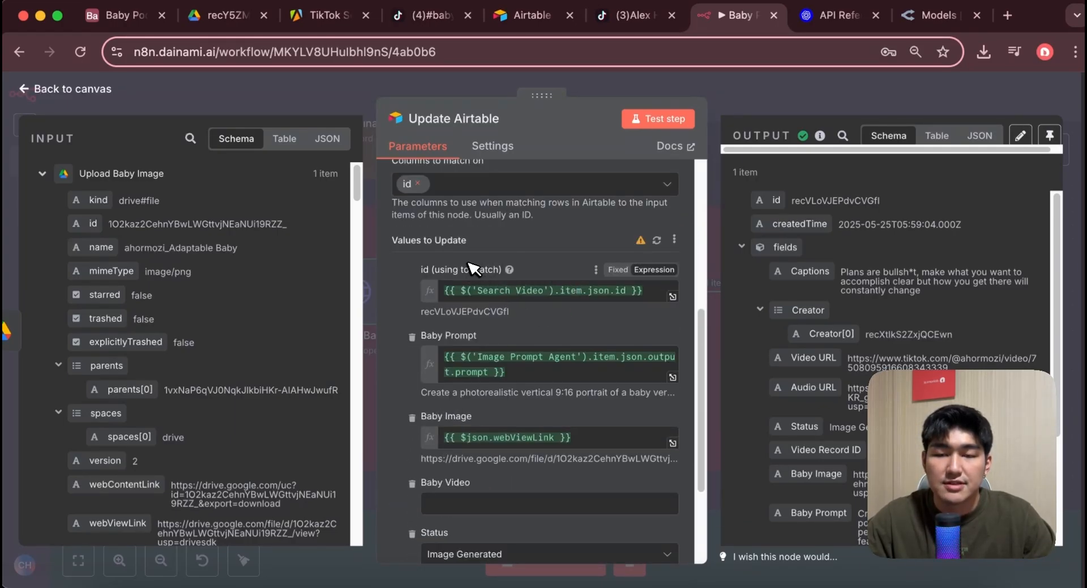
- Collapse the Upload Baby Image data and expand Search Video to check the record id used for matching
click(42, 174)
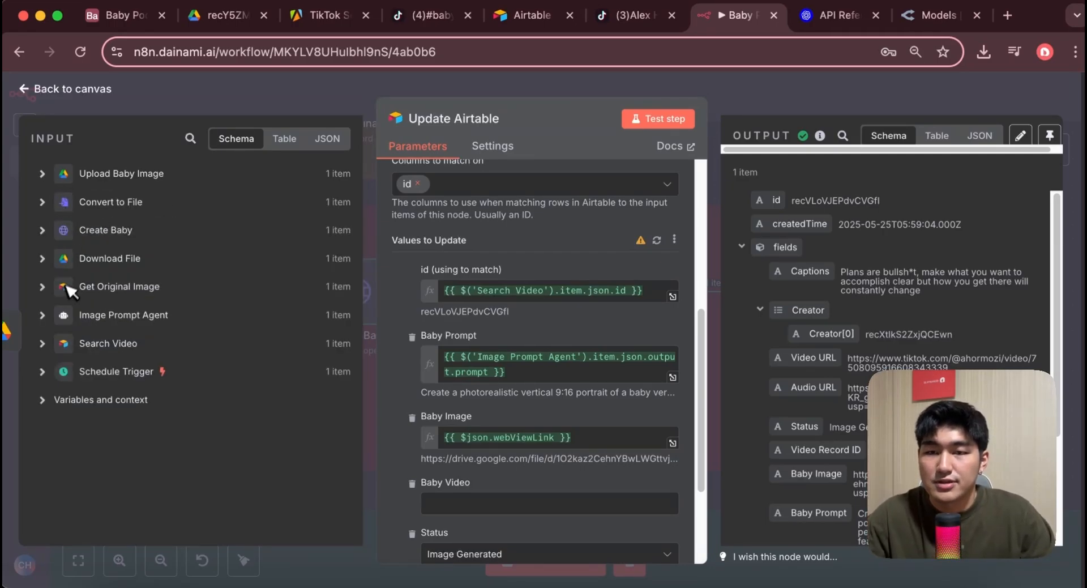
click(54, 344)
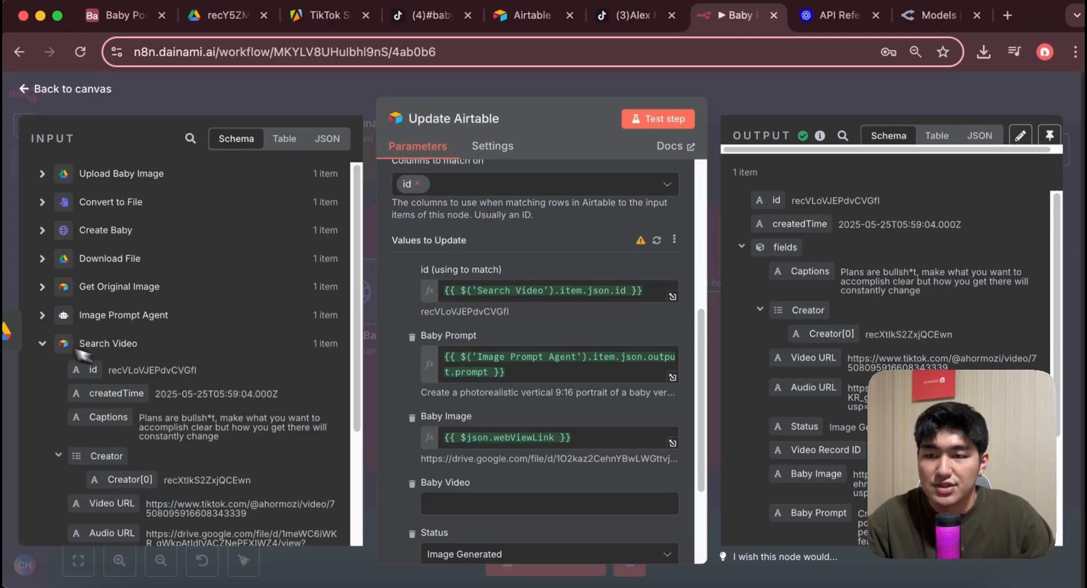
scroll(68, 339, down, 1)
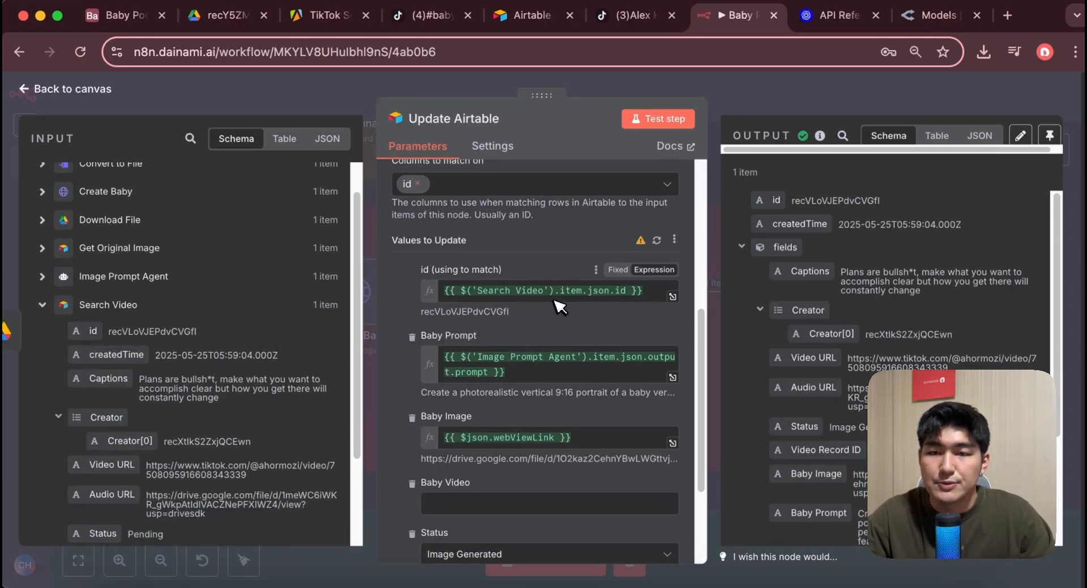
- Expand the Image Prompt Agent and Upload Baby Image data to check the prompt and webViewLink sources, review the Status value, and close Update Airtable
scroll(168, 290, up, 1)
scroll(168, 291, up, 1)
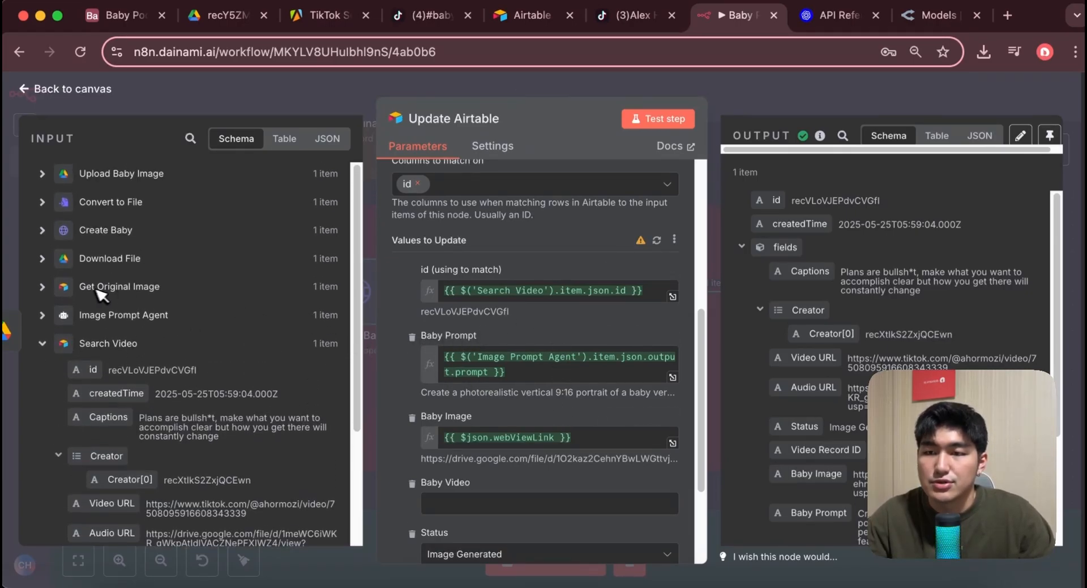
click(43, 315)
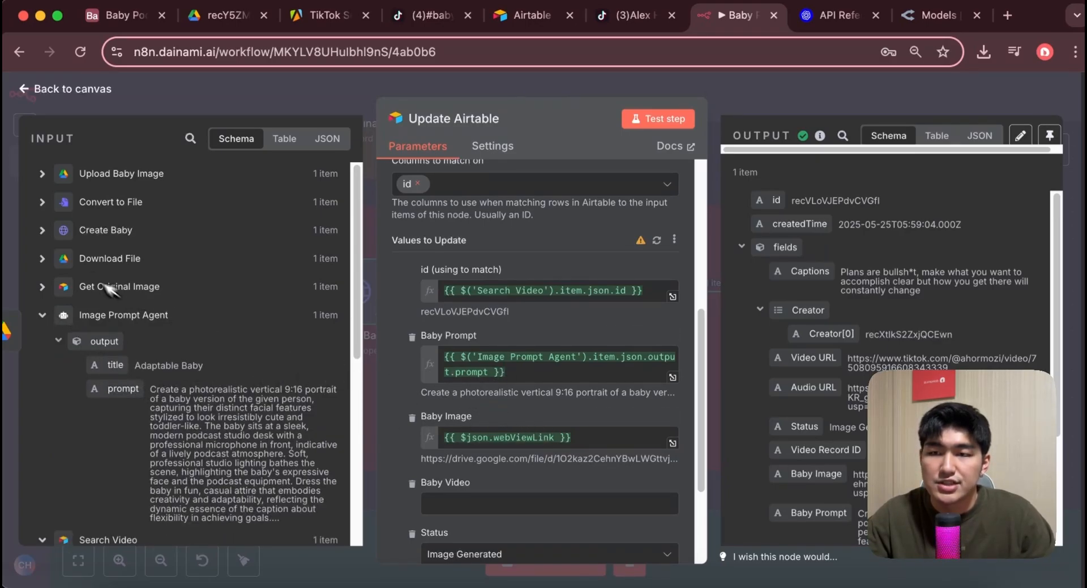
click(43, 173)
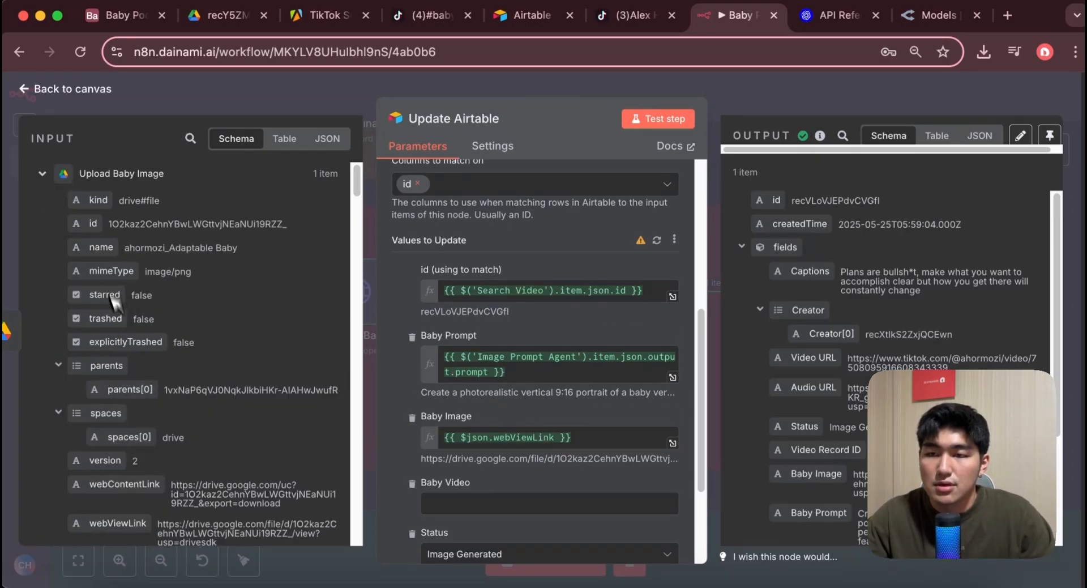
scroll(130, 317, down, 5)
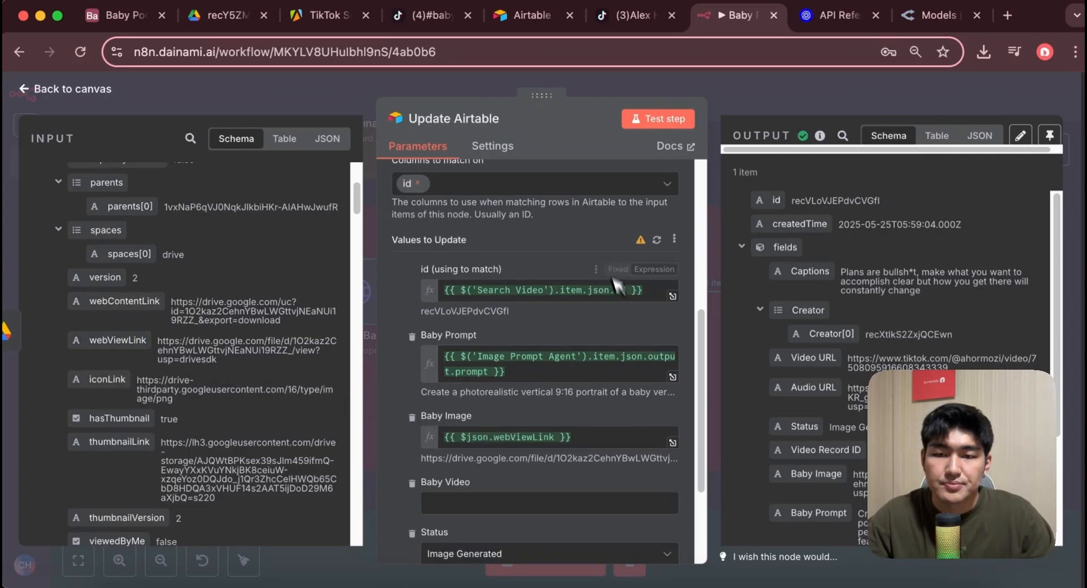
scroll(574, 342, down, 3)
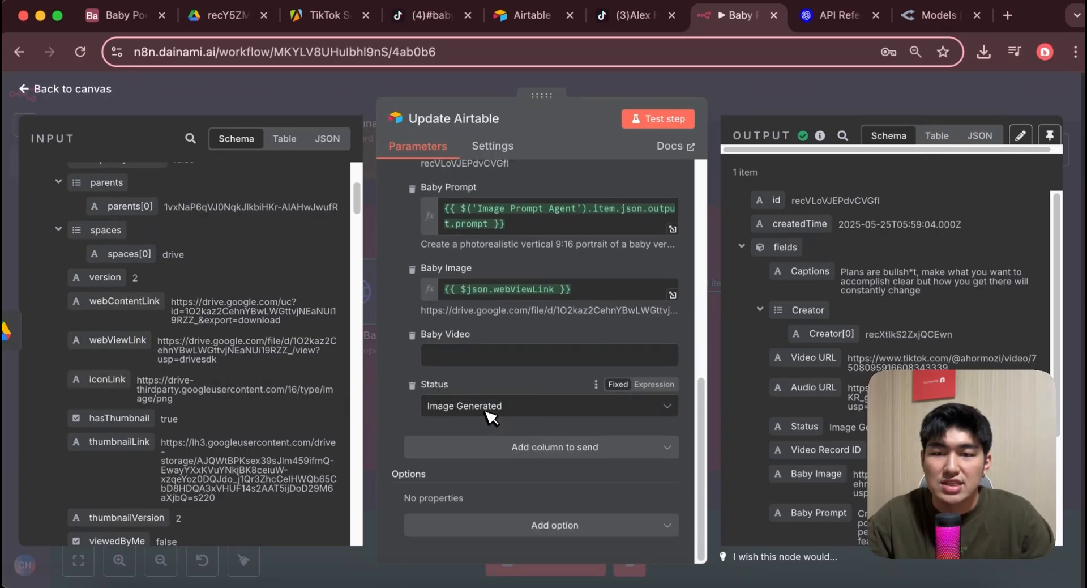
click(34, 89)
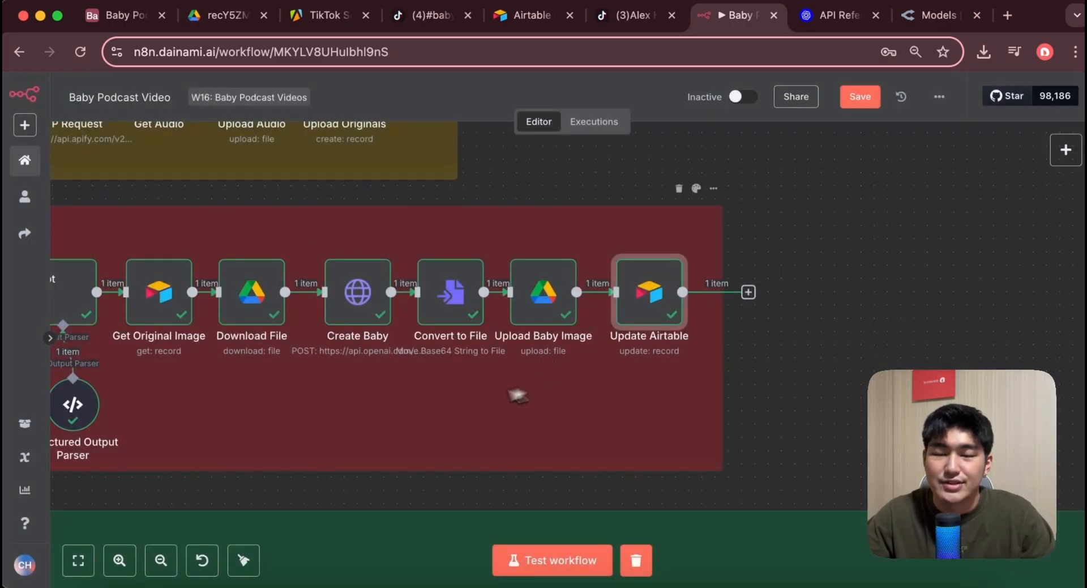
- Switch to the Baby Podcast base in Airtable and check the baby prompt, baby image and status of record 19
click(125, 15)
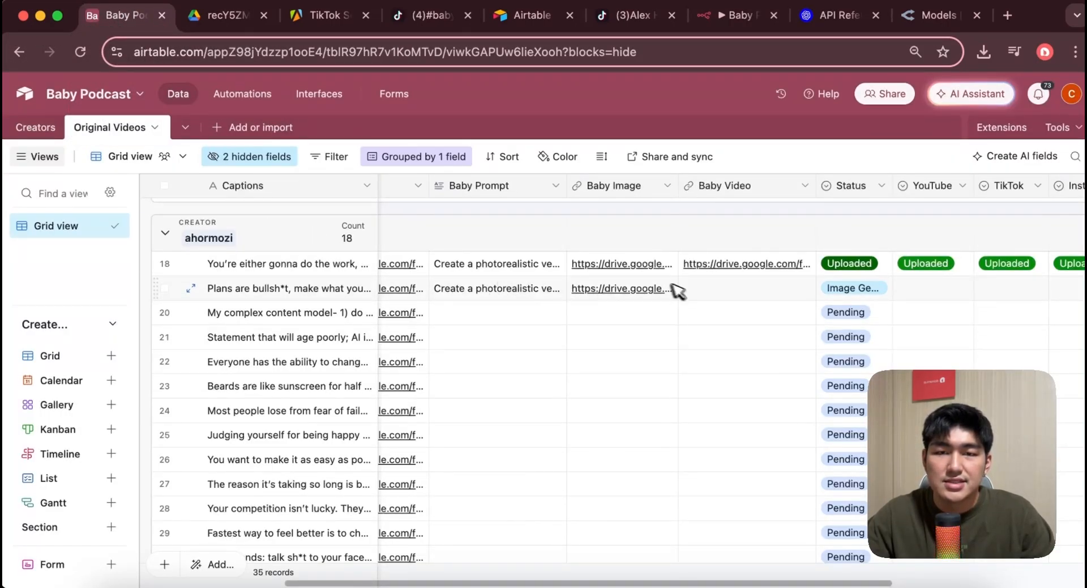
click(867, 293)
click(736, 316)
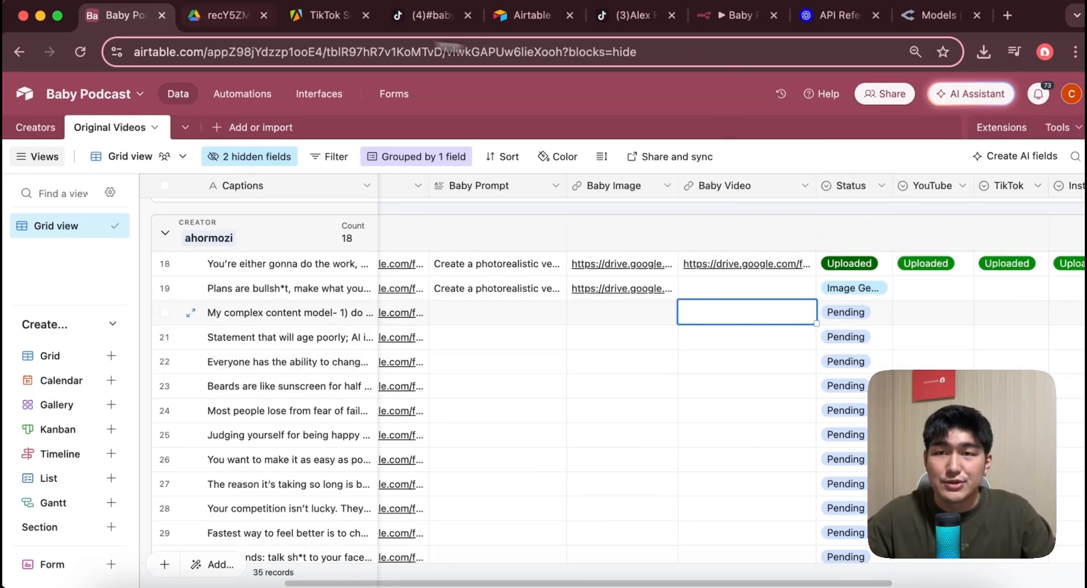
- Return to the n8n workflow and run the Generate Baby Video section from its Schedule Trigger1
click(734, 17)
scroll(566, 230, right, 1)
scroll(565, 233, right, 1)
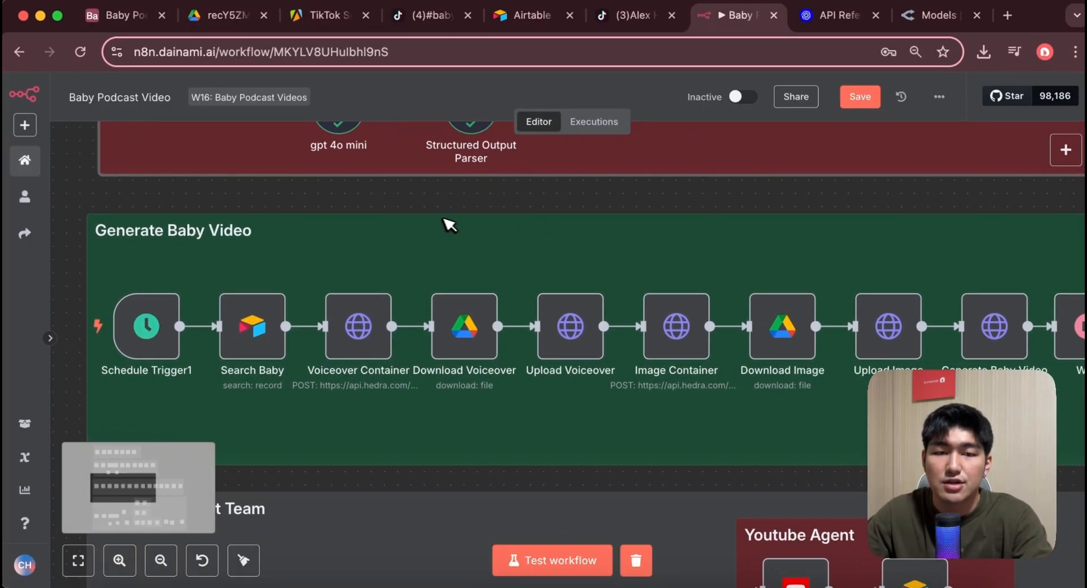
mouse_move(85, 331)
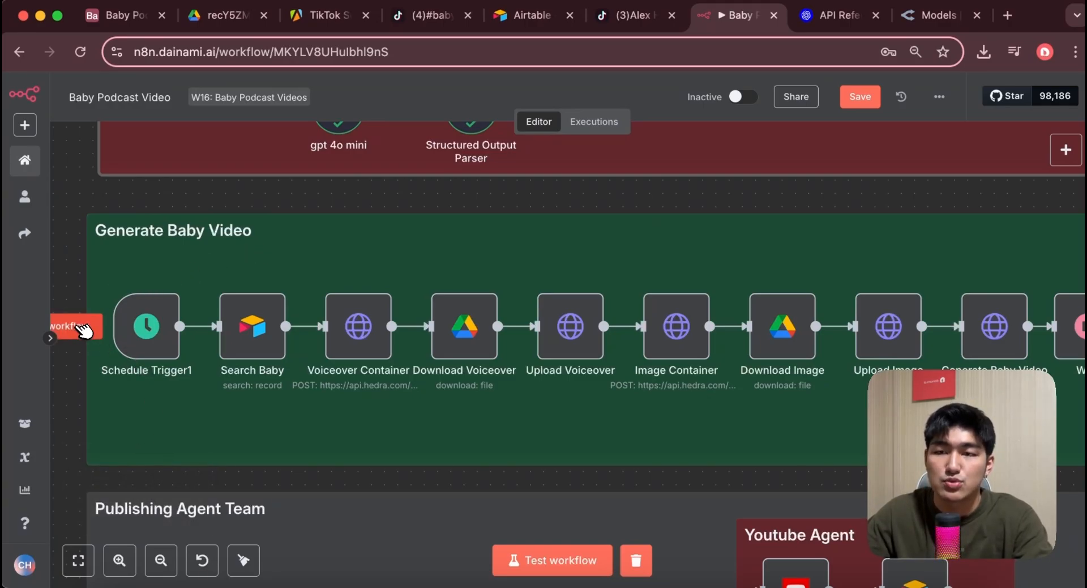
click(85, 331)
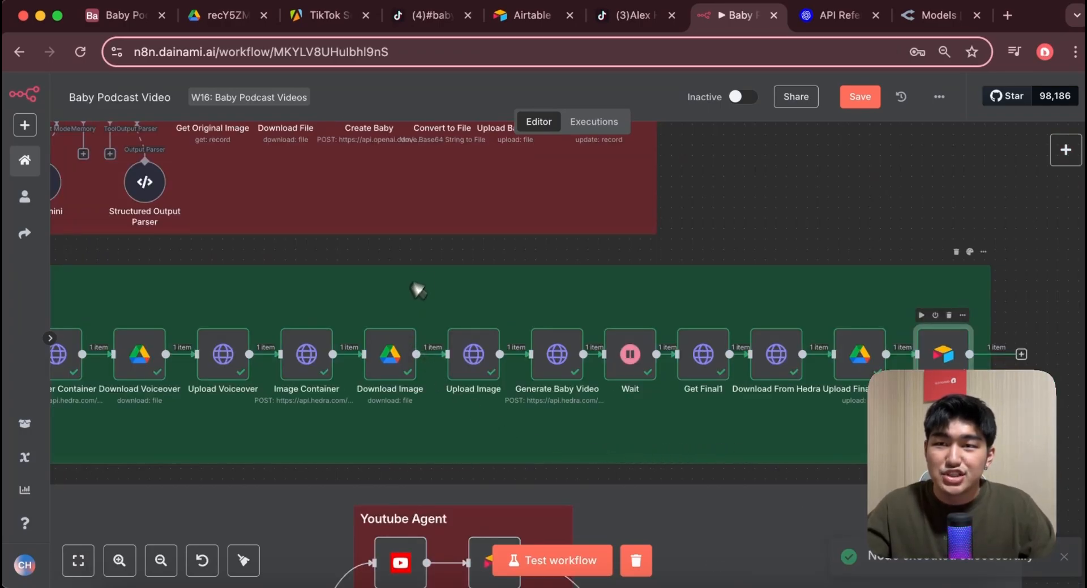
- Check record 19 in Airtable's Original Videos table and open its Baby Video link
click(120, 16)
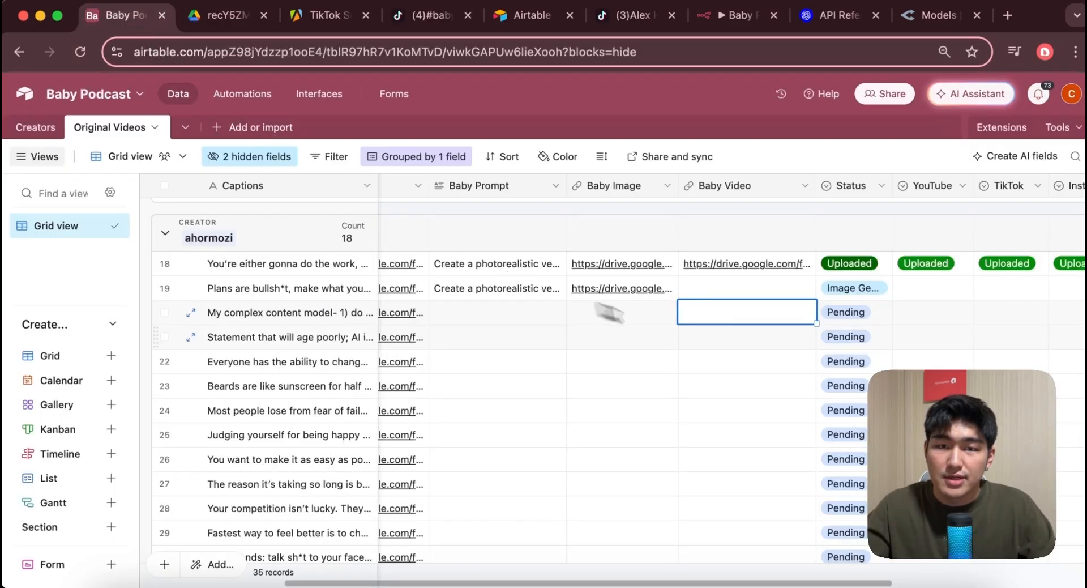
click(657, 360)
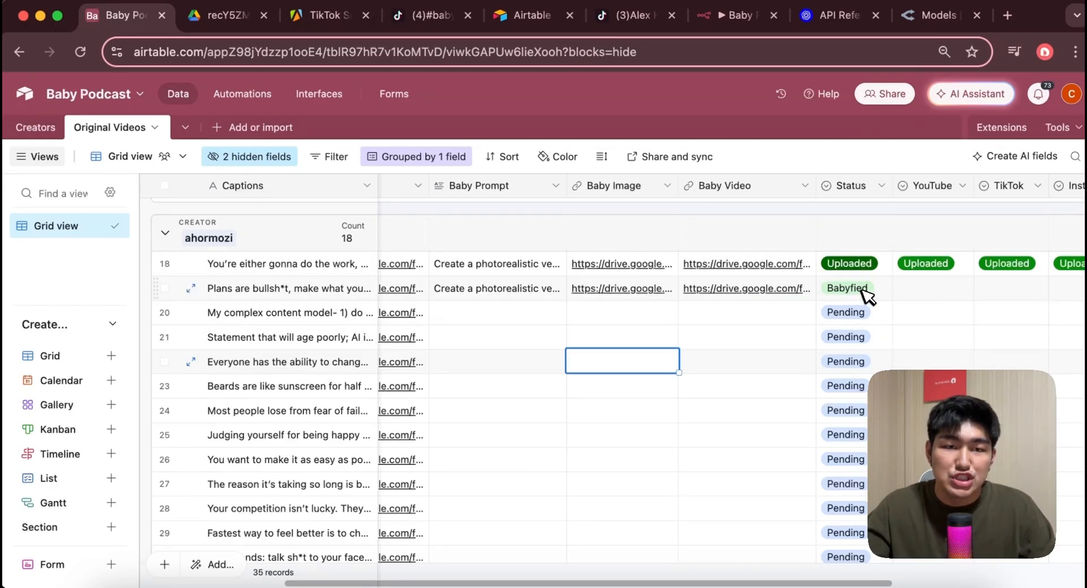
click(780, 287)
click(780, 288)
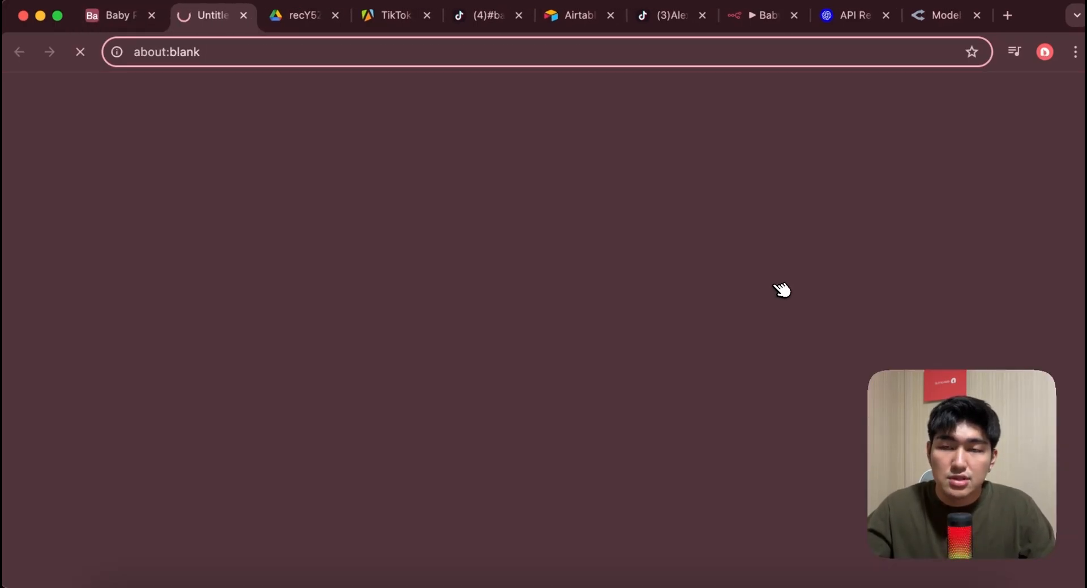
- Download the generated baby video from Google Drive, play it in the media player and close the player
click(501, 300)
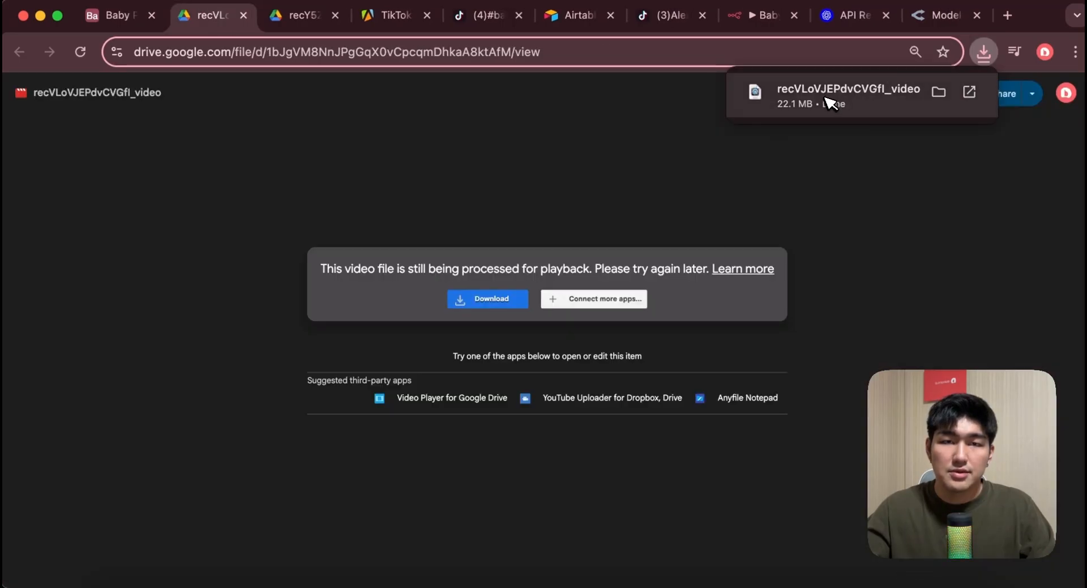
click(829, 103)
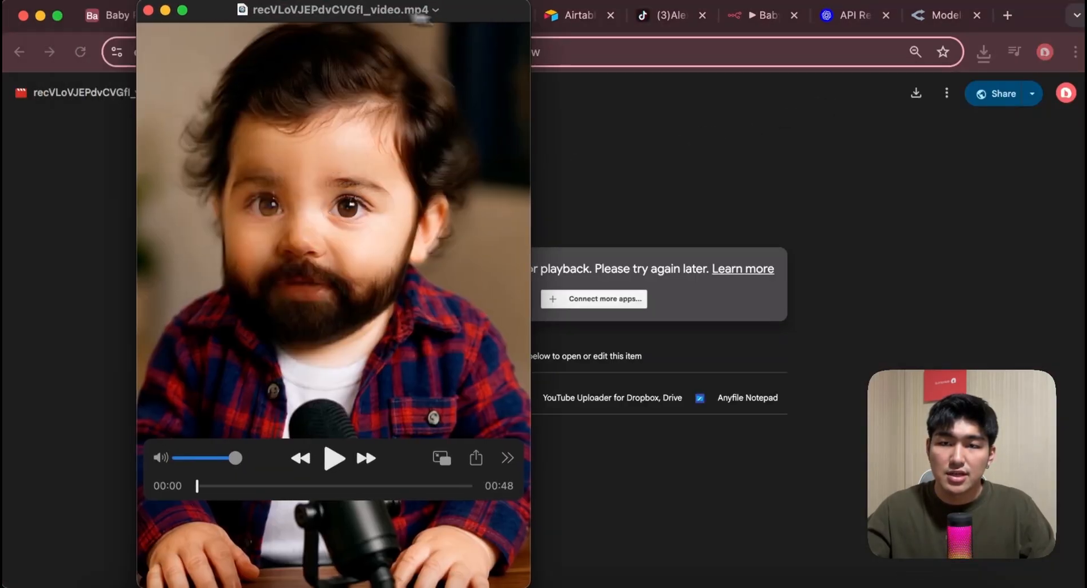
drag(418, 19, 662, 19)
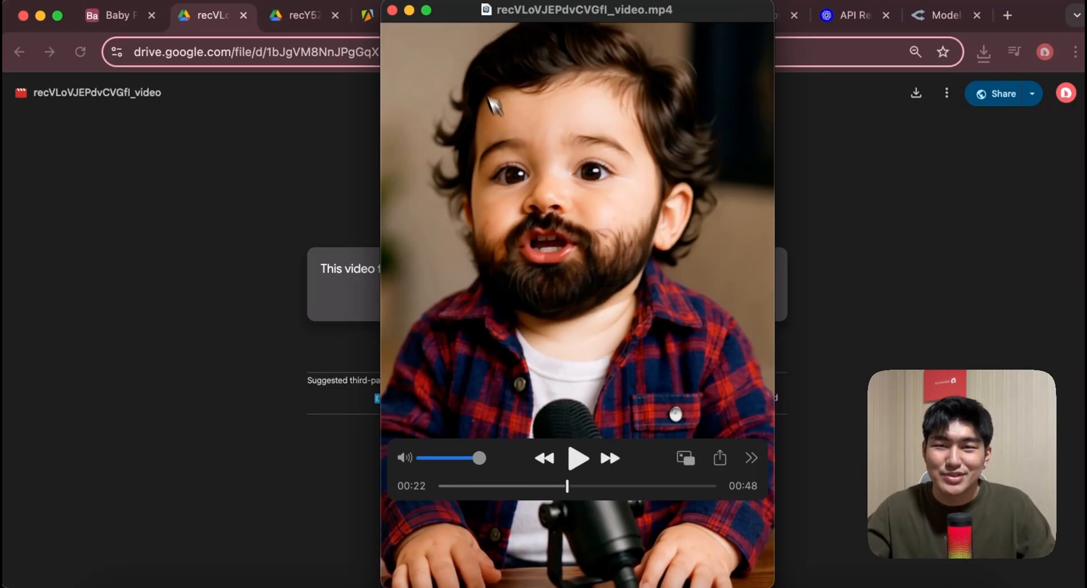
click(392, 10)
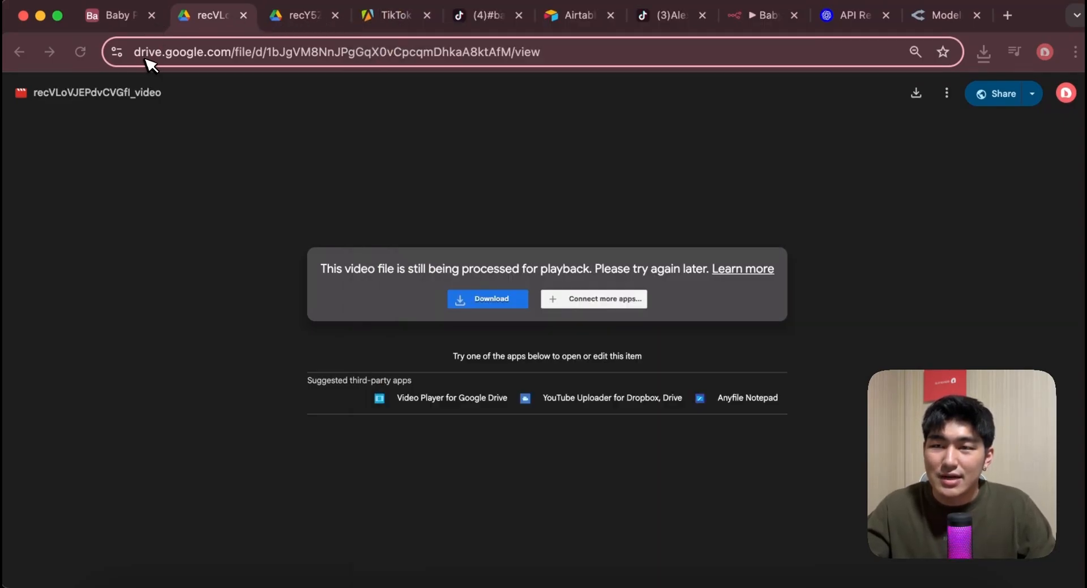
- Return to the n8n workflow, review Schedule Trigger1's trigger rules at the start of Generate Baby Video, and close the node
click(765, 17)
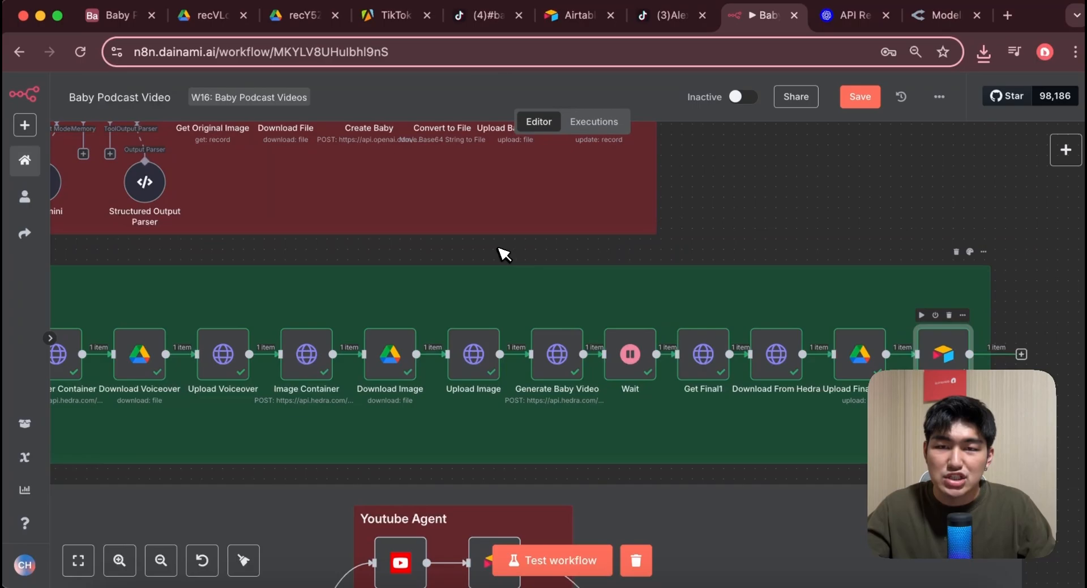
scroll(194, 327, left, 5)
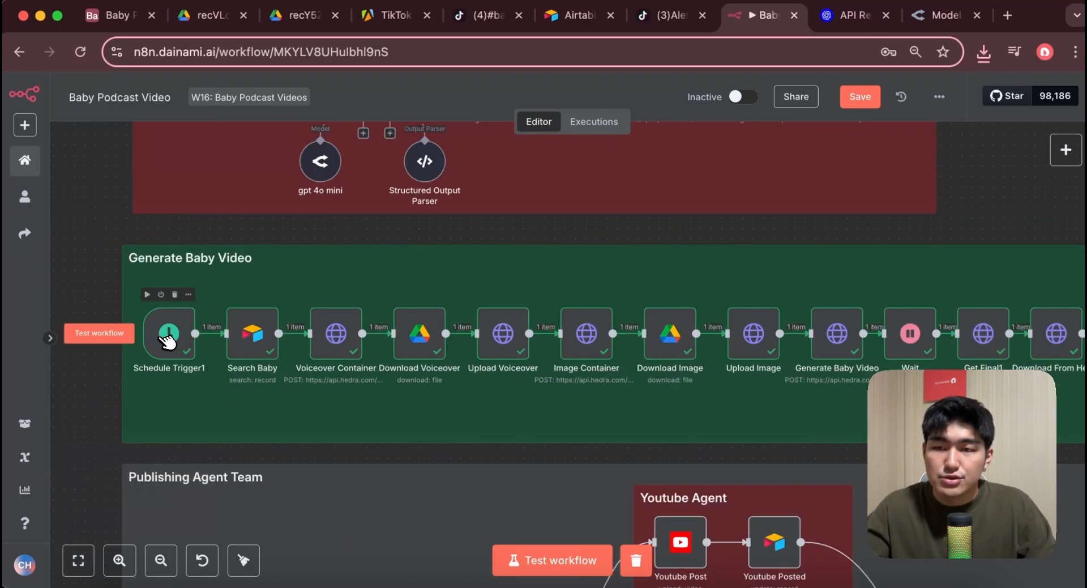
double_click(168, 337)
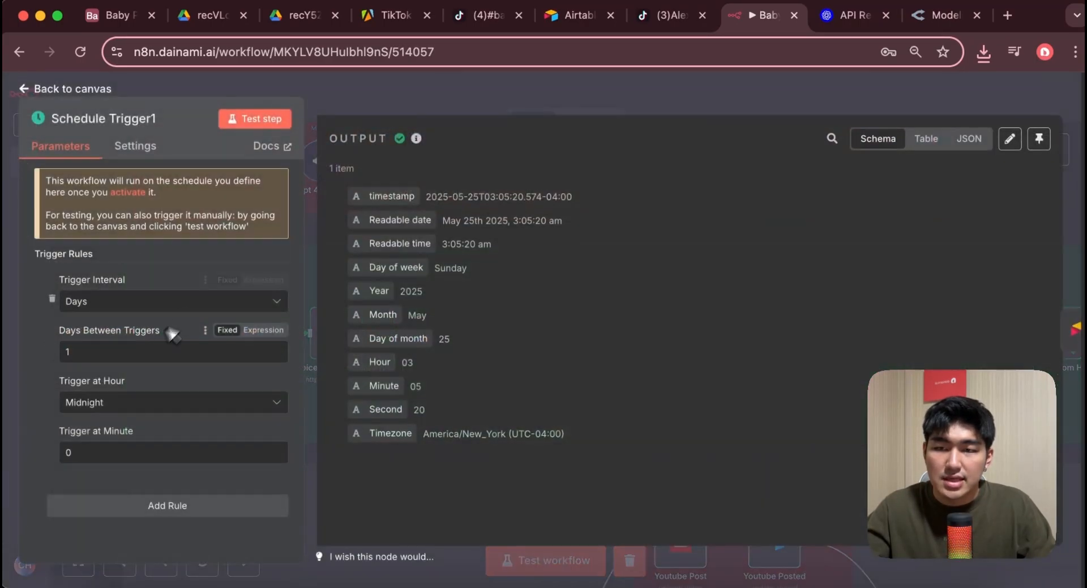
click(29, 89)
- Review the Search Baby node's base, table, status filter formula and output, compare them with the Airtable records, and close the node
double_click(252, 335)
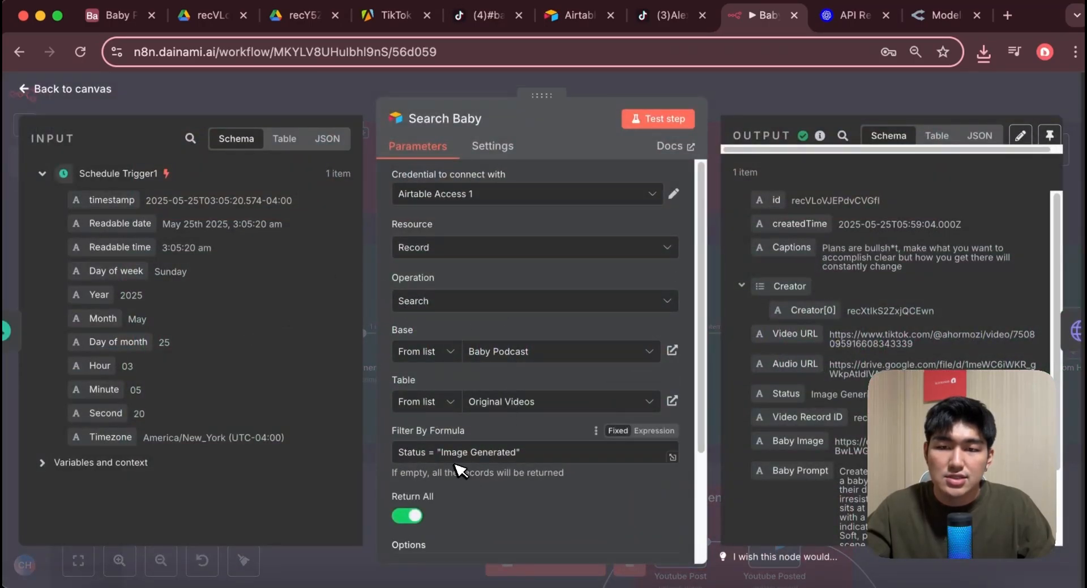
scroll(526, 464, down, 3)
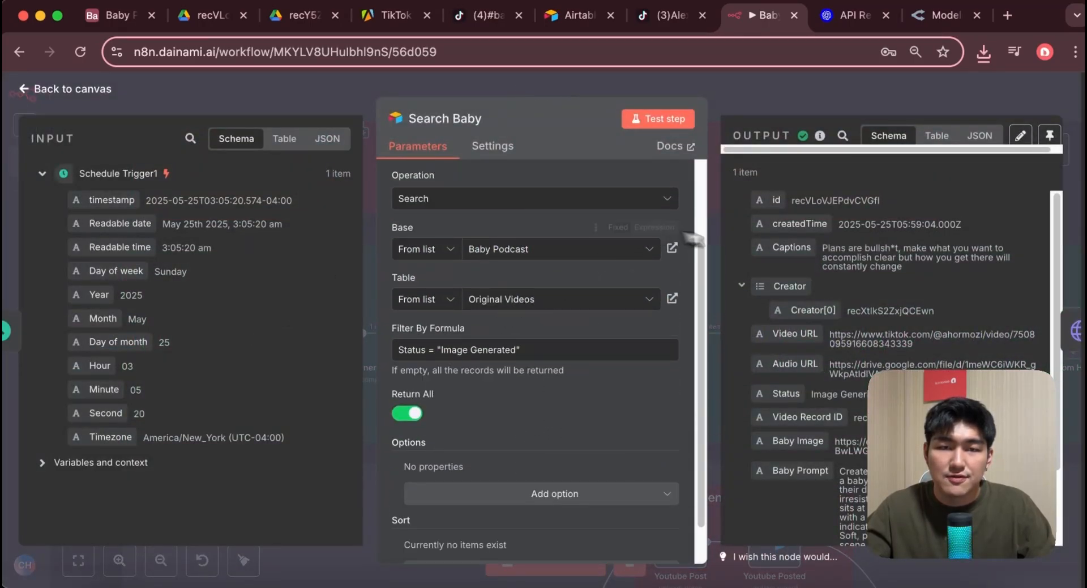
scroll(837, 321, down, 2)
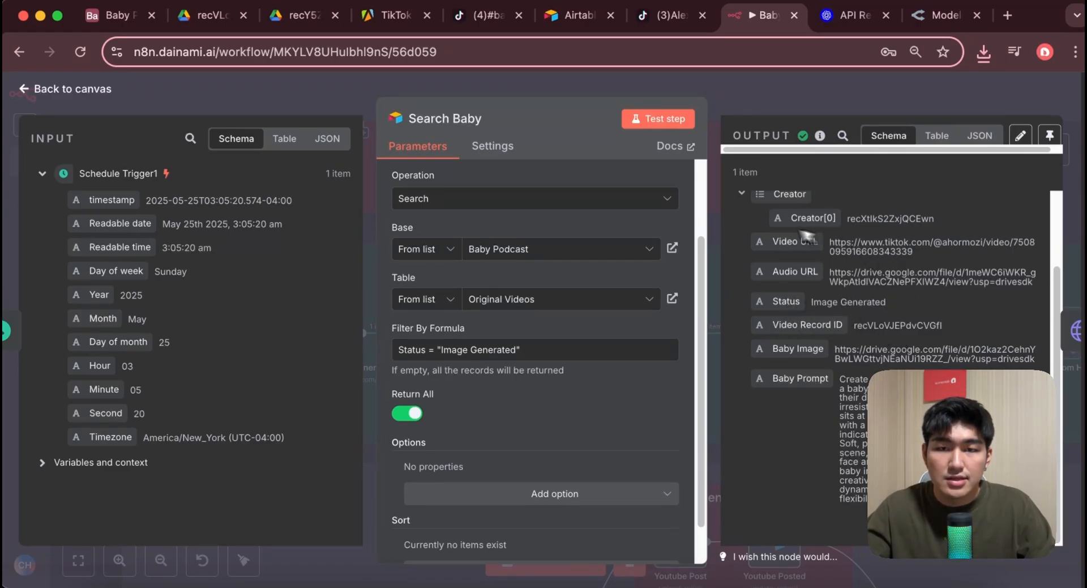
scroll(566, 346, up, 2)
scroll(470, 419, down, 4)
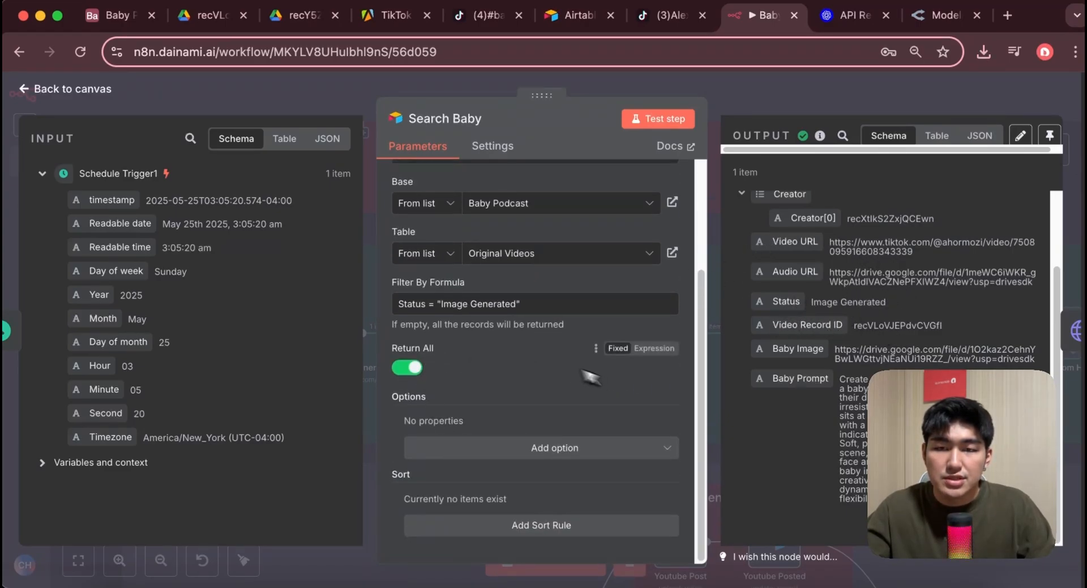
click(108, 17)
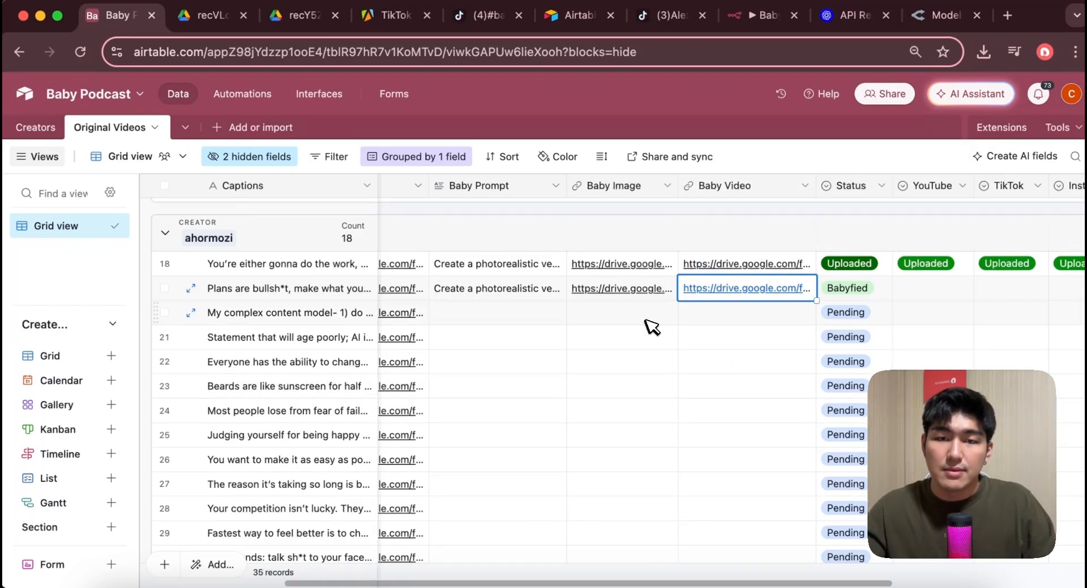
click(762, 16)
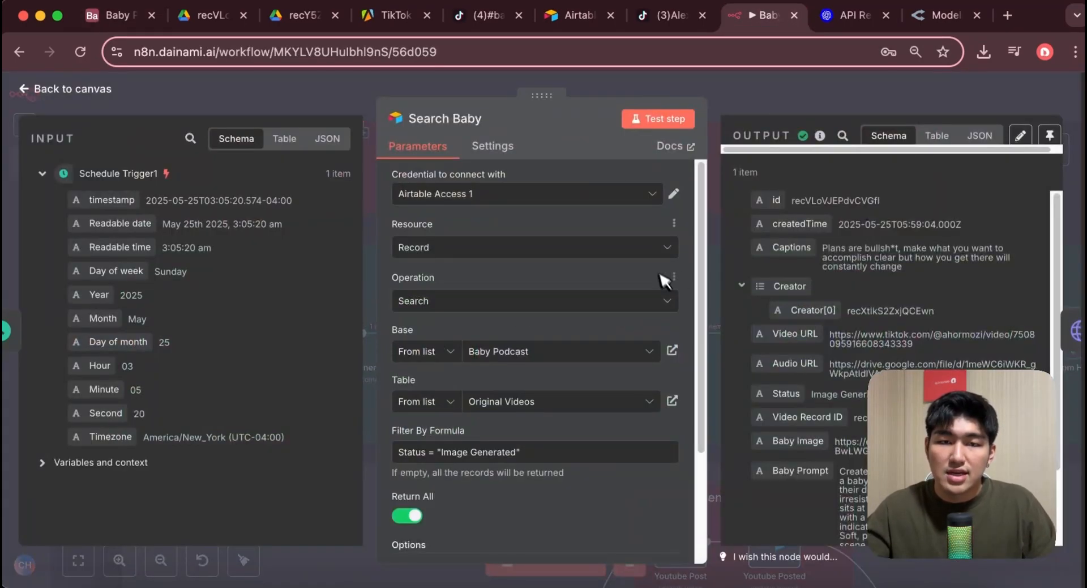
click(86, 89)
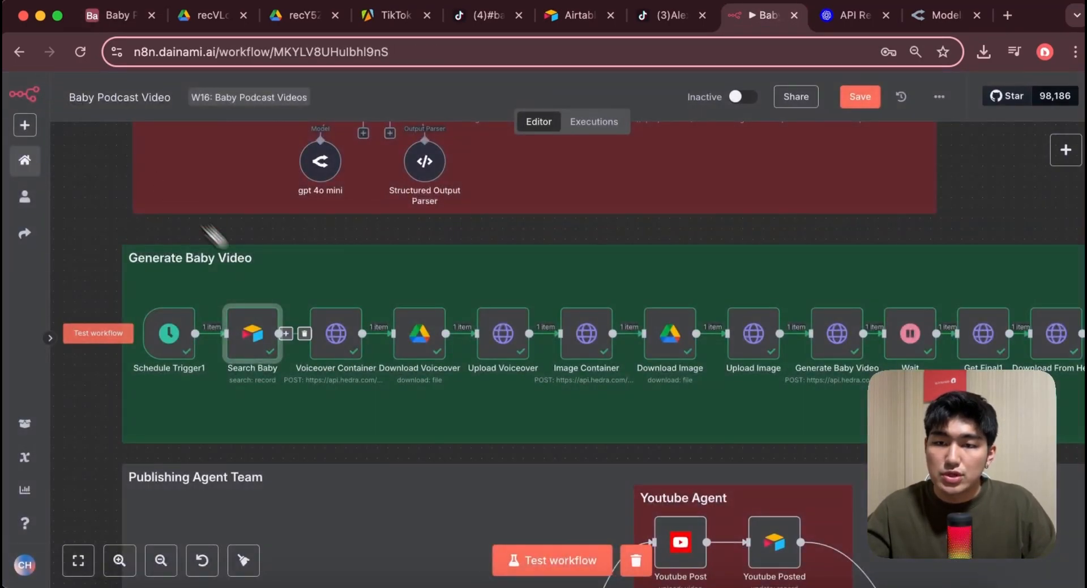
- Open the Voiceover Container node, then switch to the Hedra site and view its pricing from the account options
double_click(342, 337)
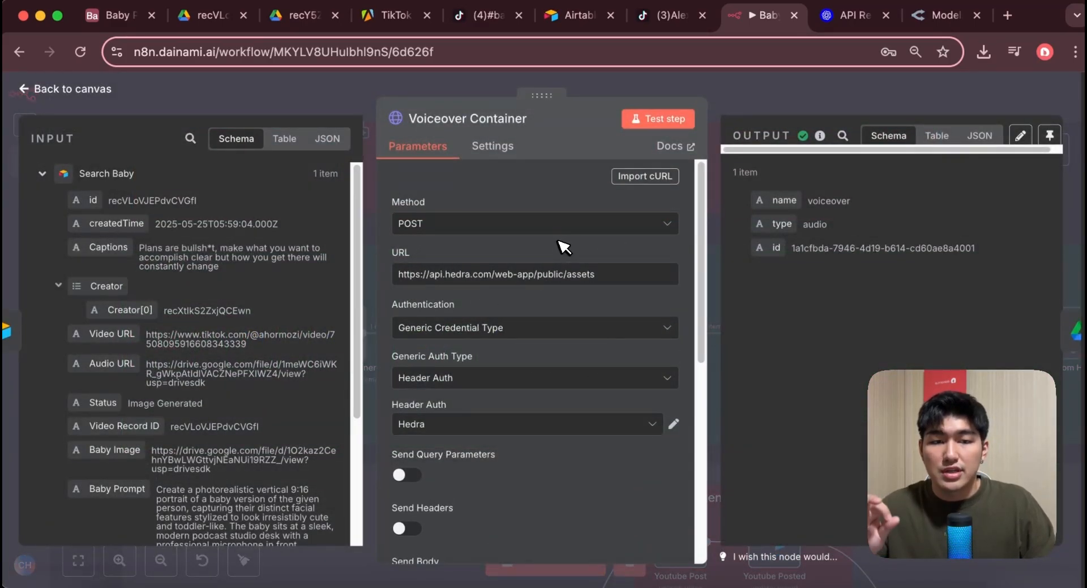
drag(704, 2, 518, 22)
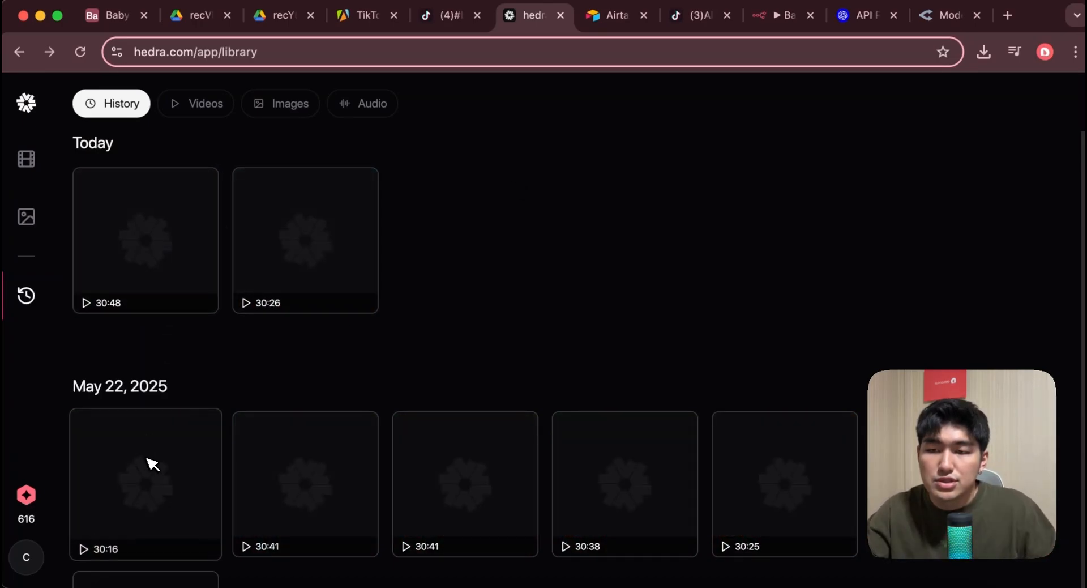
click(27, 558)
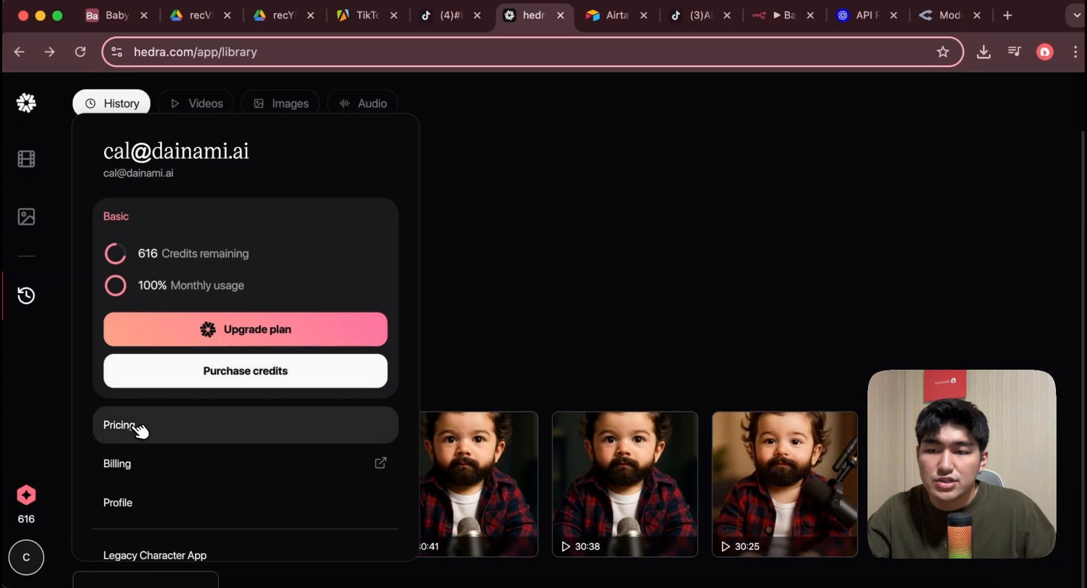
click(141, 428)
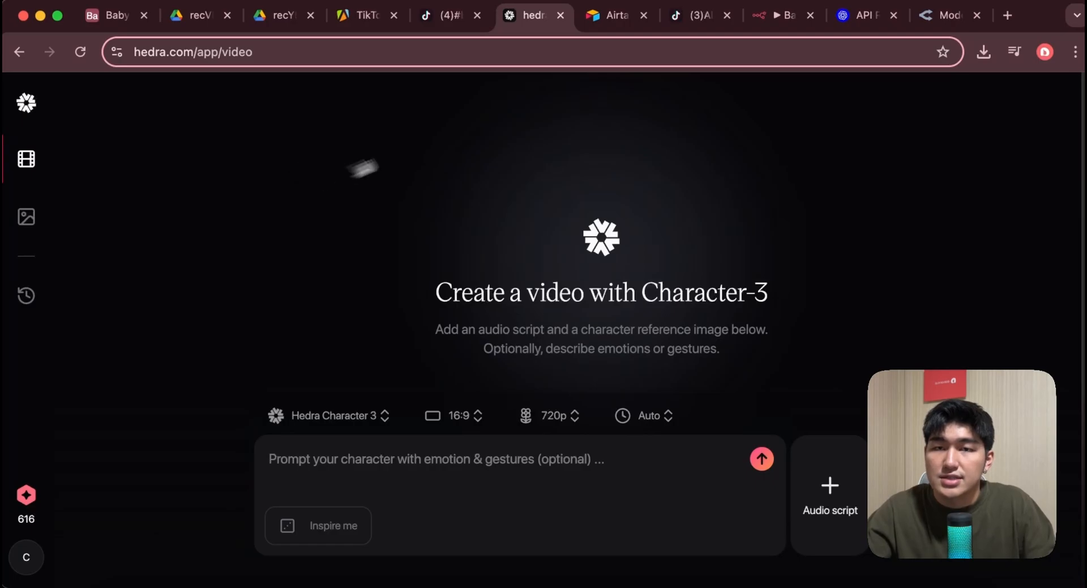
- Review the Voiceover Container node's request and authentication settings in n8n, then open the API profile page on the Hedra site
click(787, 17)
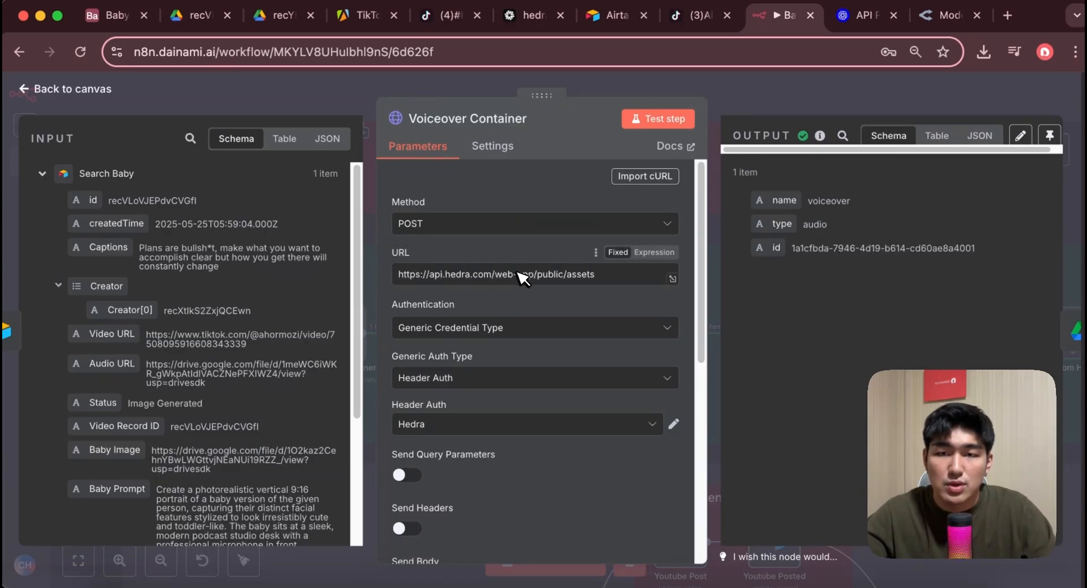
scroll(555, 267, down, 3)
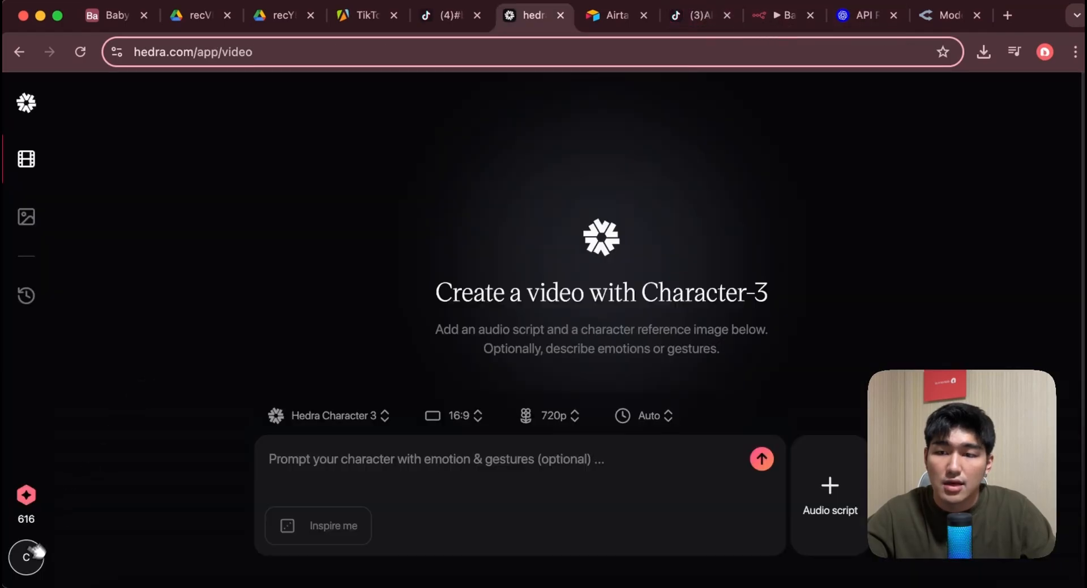
click(35, 549)
click(149, 501)
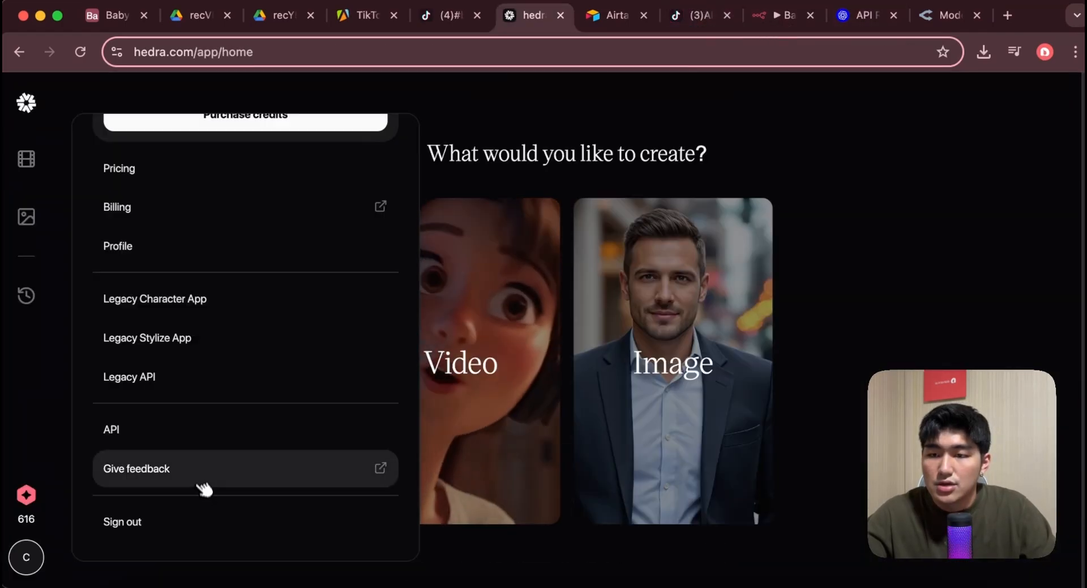
click(170, 428)
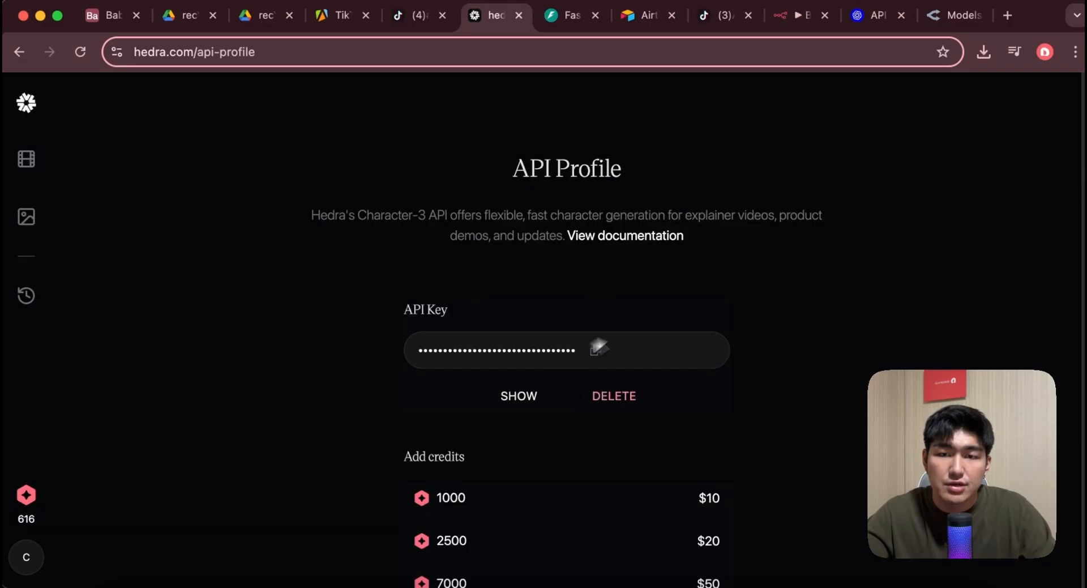
- Back in n8n, draft a new Header Auth credential titled Hedra with the header name X-API-Key, and discard it without saving
click(793, 17)
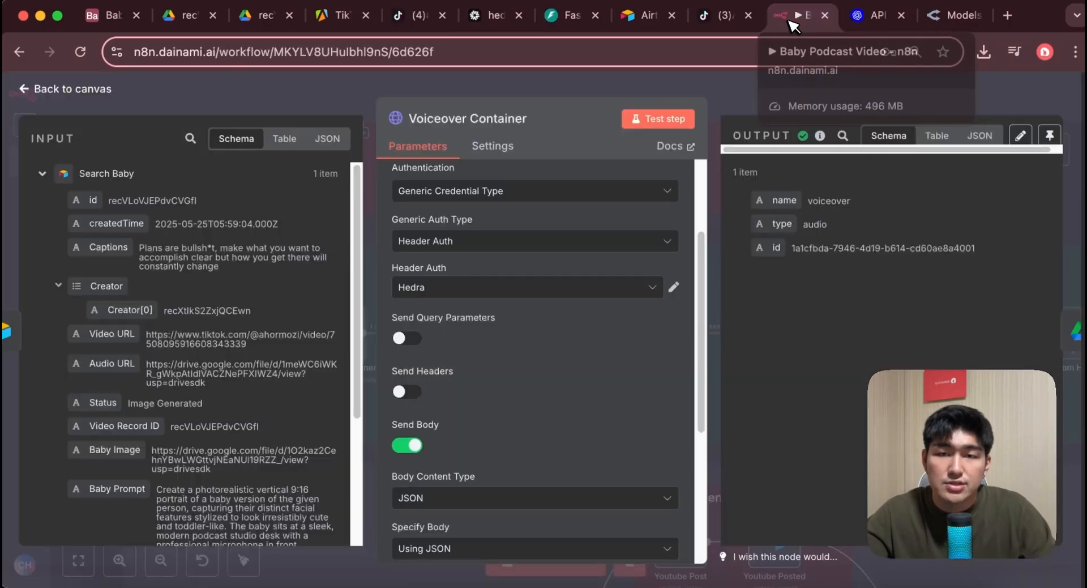
click(589, 292)
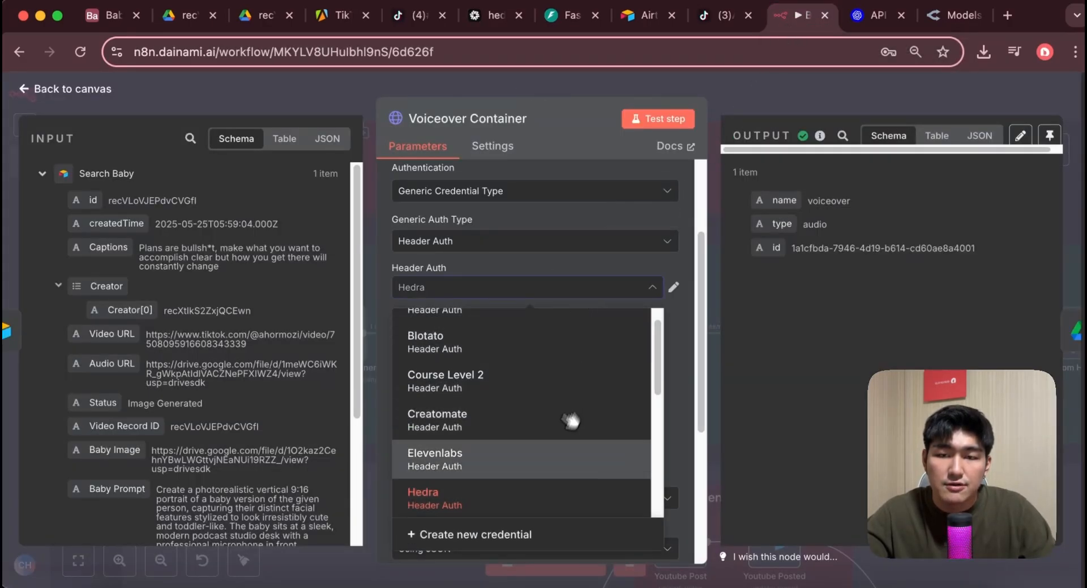
click(531, 530)
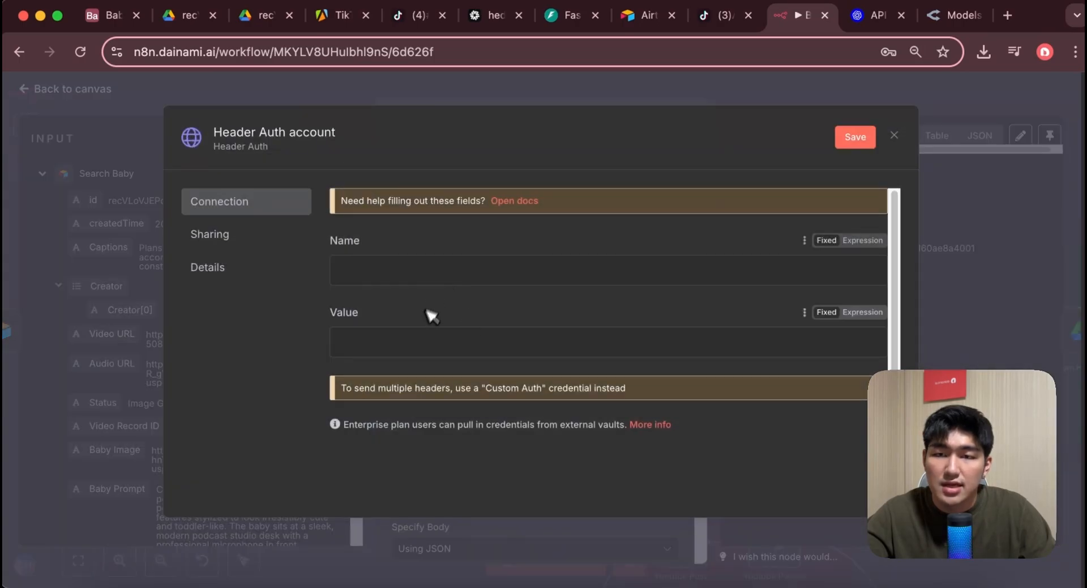
click(422, 342)
click(559, 276)
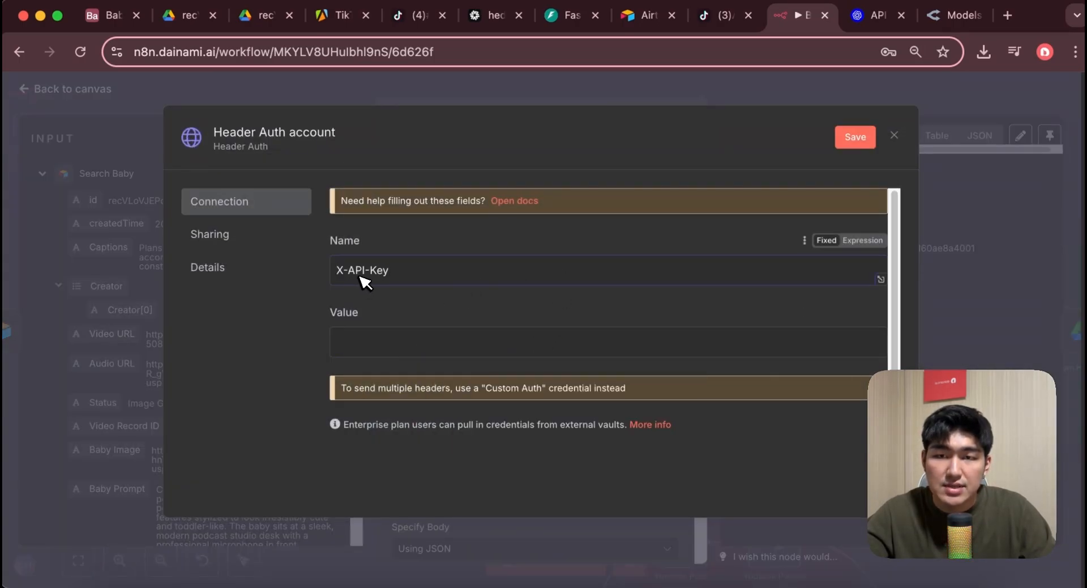
click(305, 134)
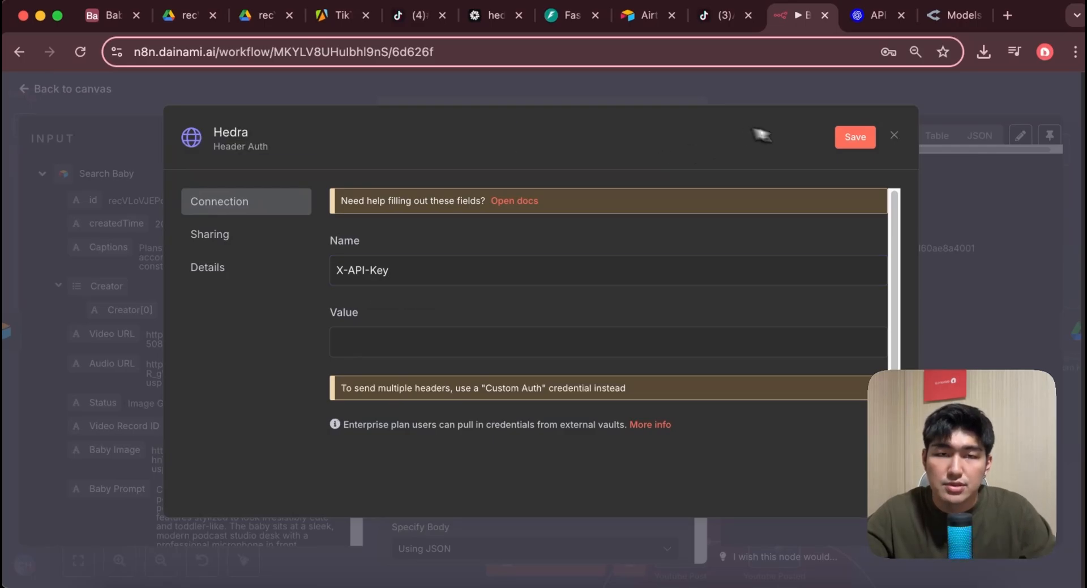
click(894, 135)
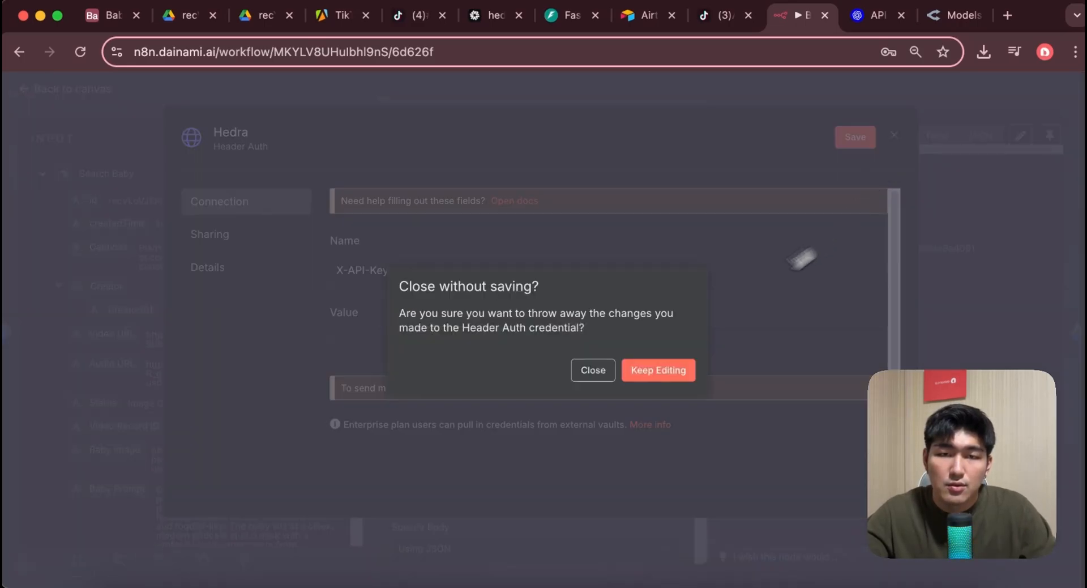
click(600, 368)
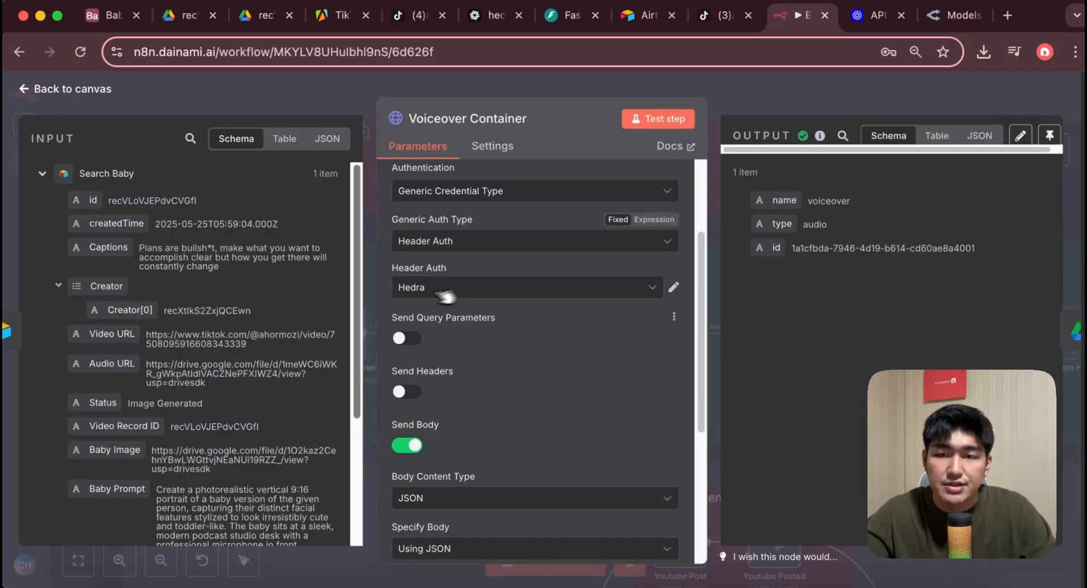
- Review the JSON body settings of the Voiceover Container node and close the node
scroll(525, 383, down, 2)
scroll(525, 384, down, 3)
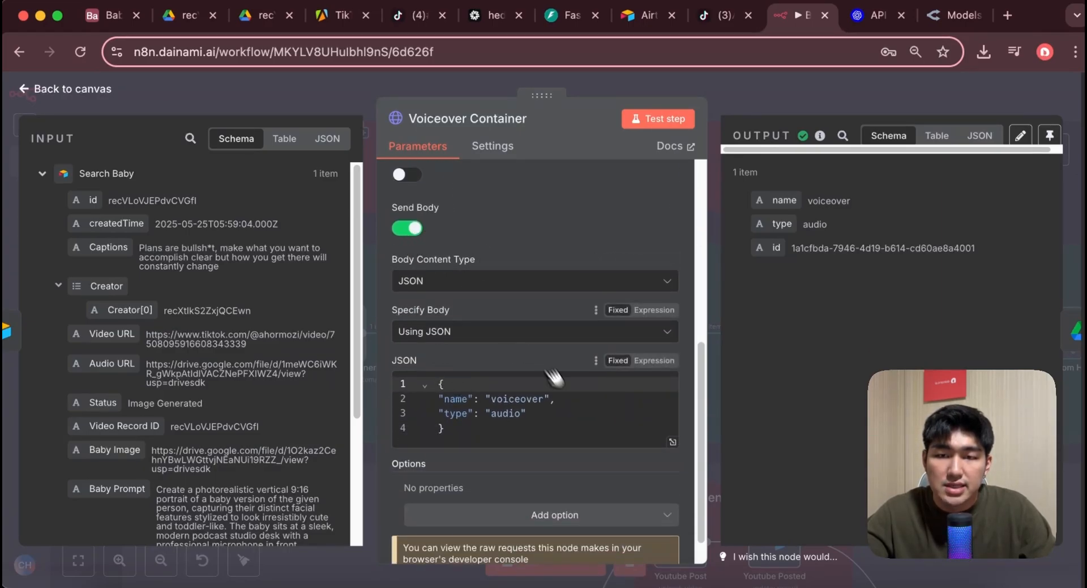
scroll(538, 345, down, 1)
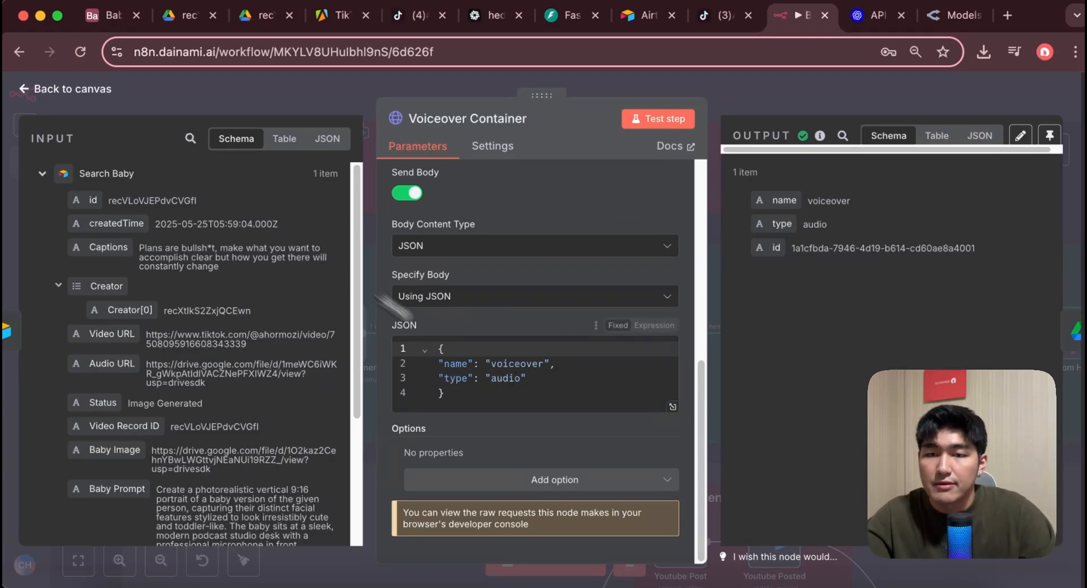
click(23, 87)
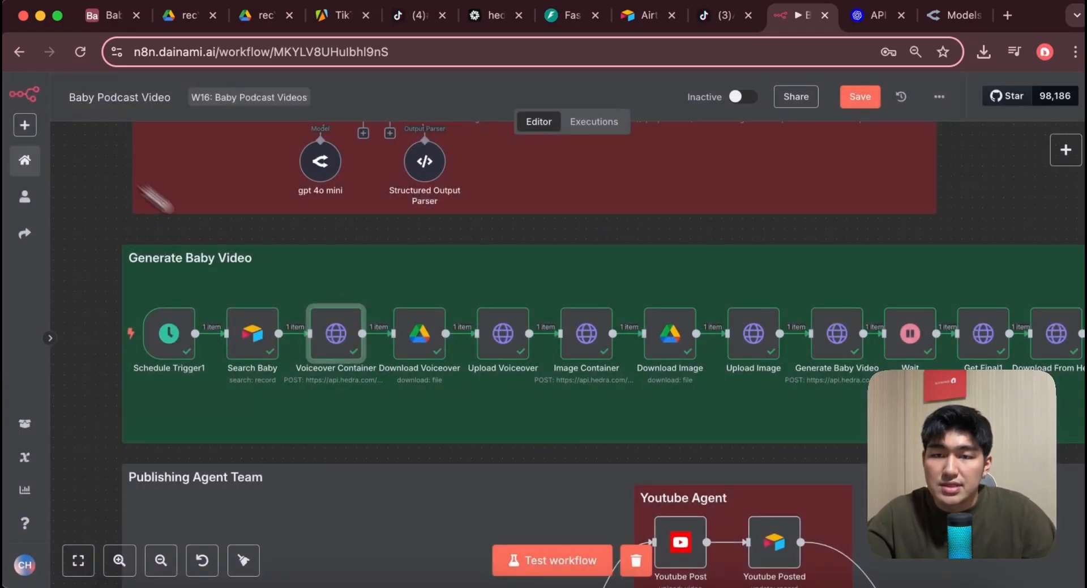
- Inspect the Download Voiceover node's Audio URL expression and Search Baby input, preview the downloaded audio, and close the node
double_click(429, 340)
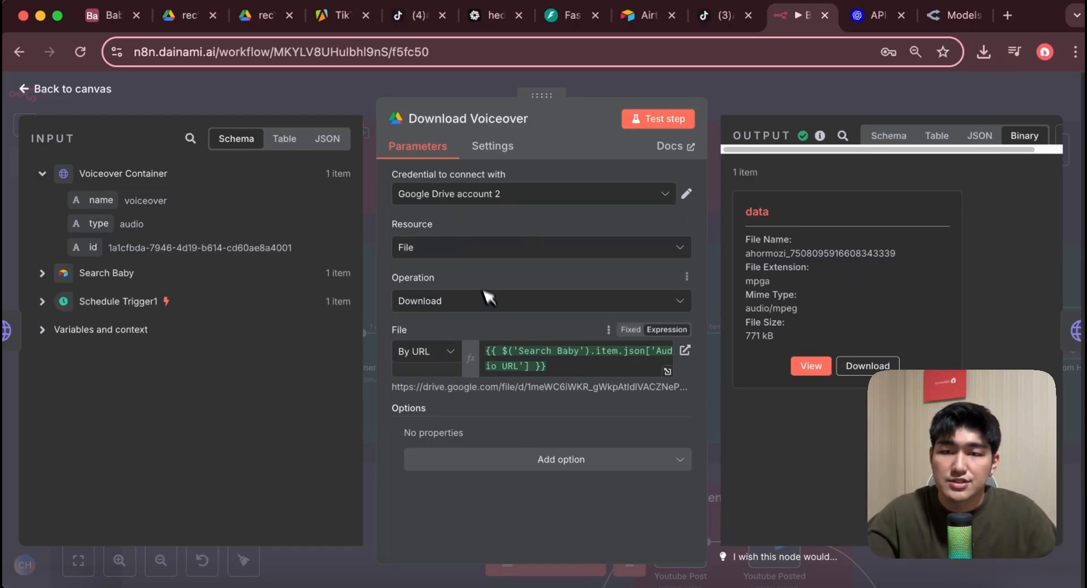
click(43, 271)
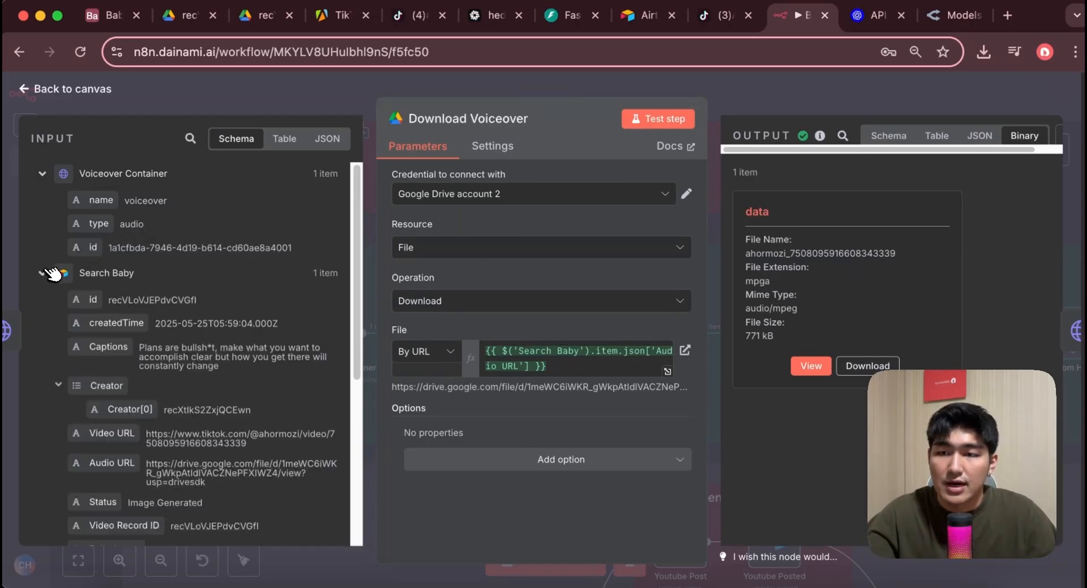
scroll(184, 348, down, 3)
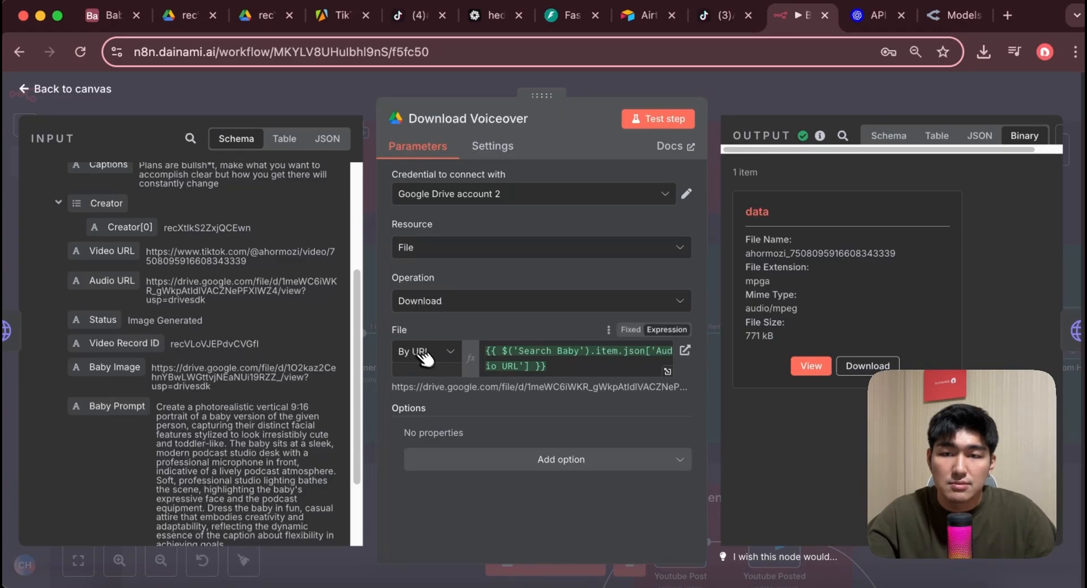
click(811, 368)
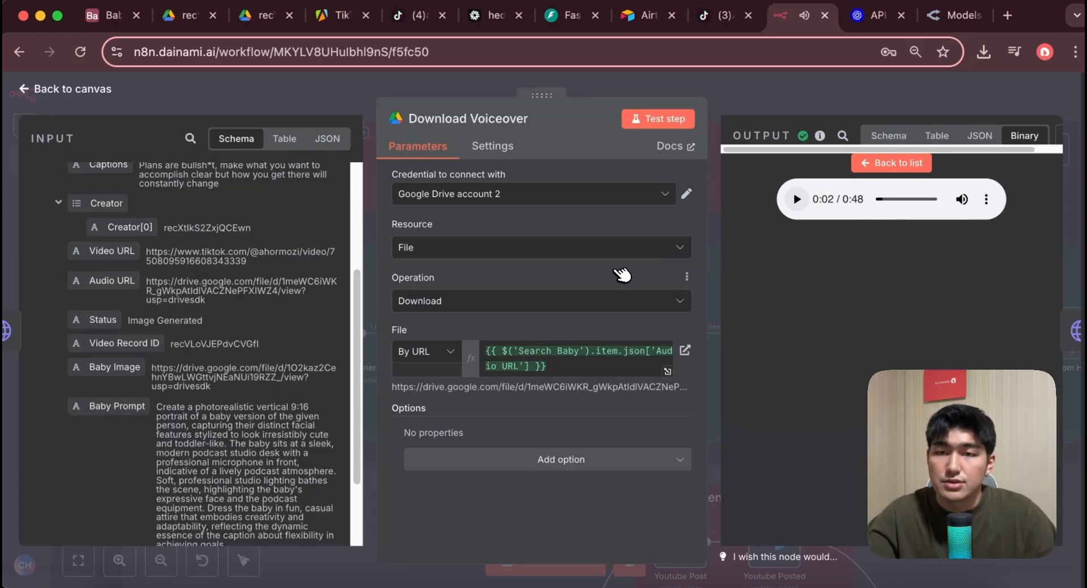
click(23, 89)
- Review the Upload Voiceover node's URL with the container id, its form-data file parameter and its binary input, and close the node
double_click(503, 339)
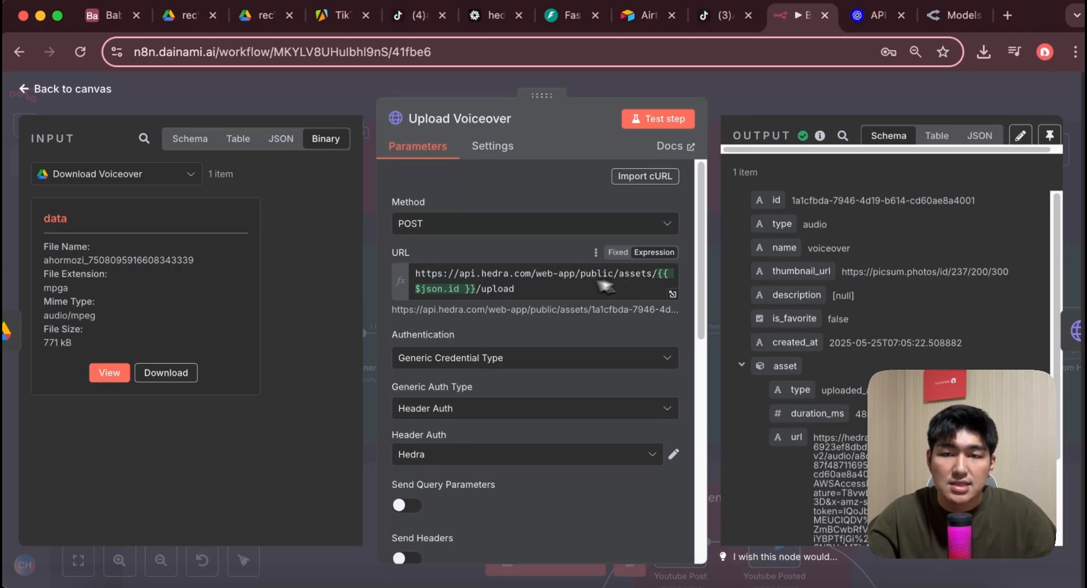
click(191, 139)
drag(92, 248, 665, 280)
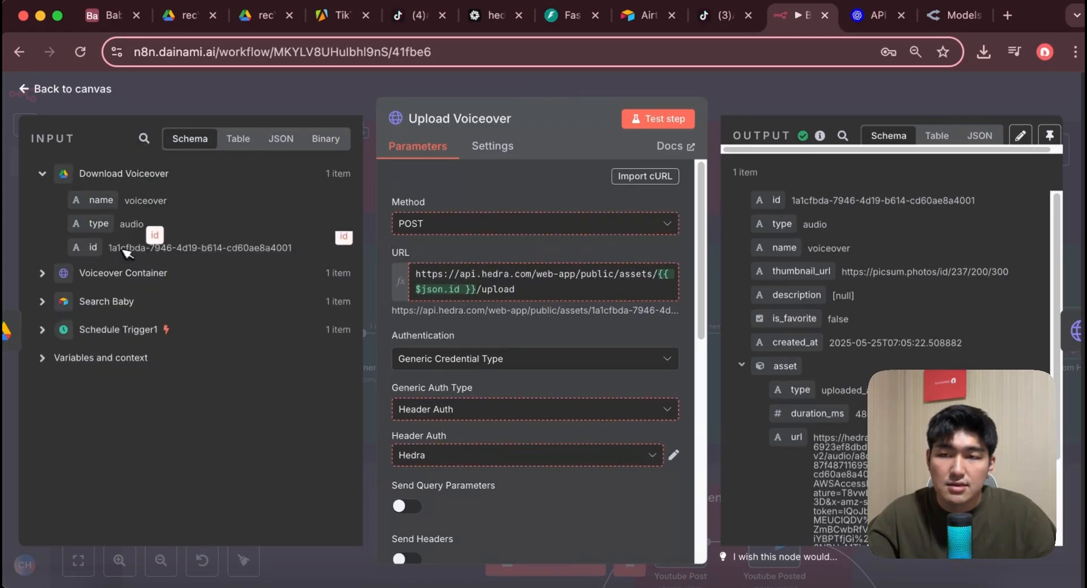
scroll(472, 340, down, 2)
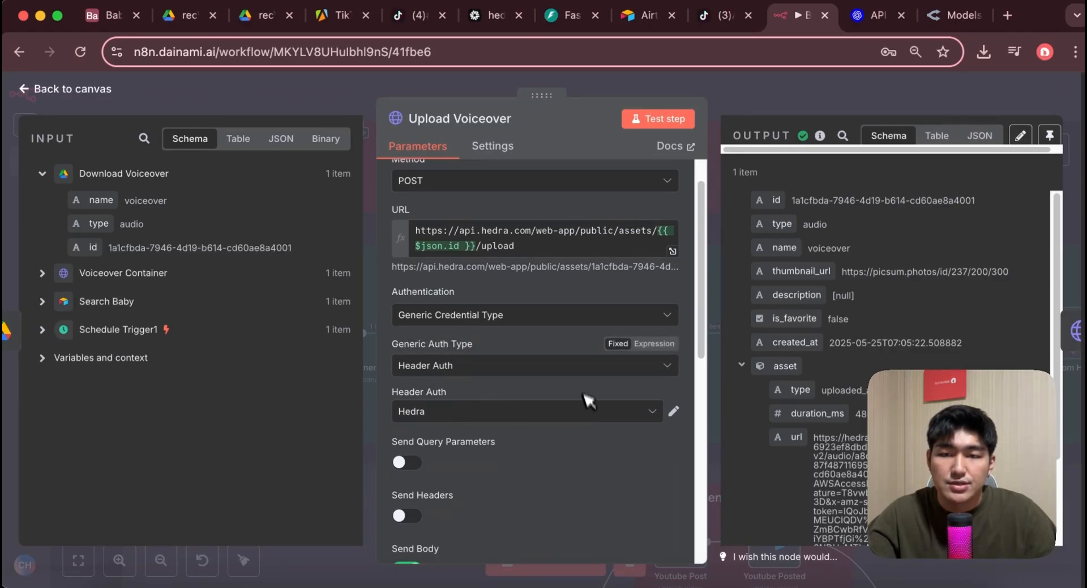
scroll(469, 435, down, 10)
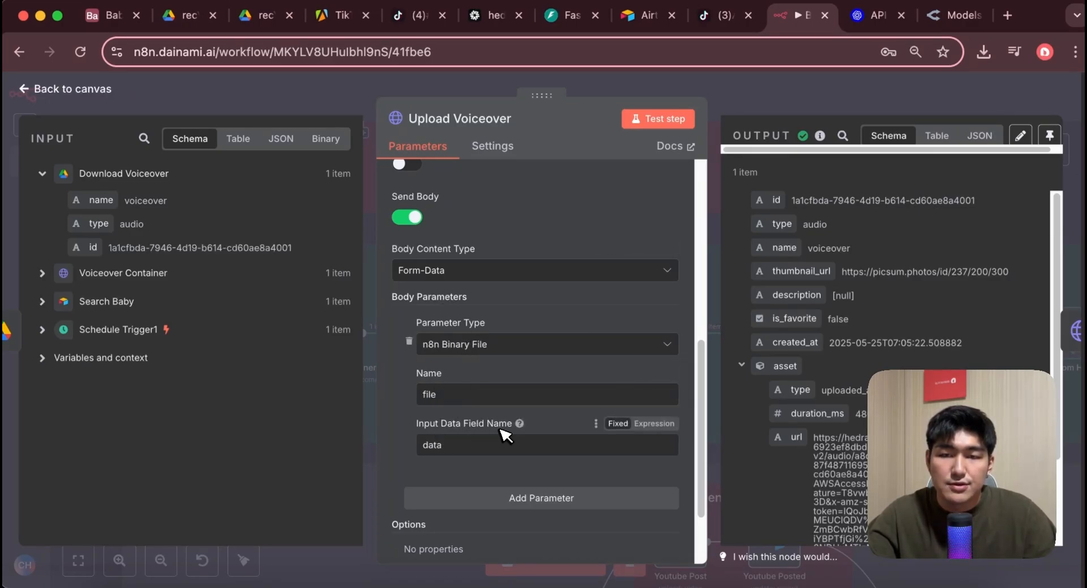
click(327, 139)
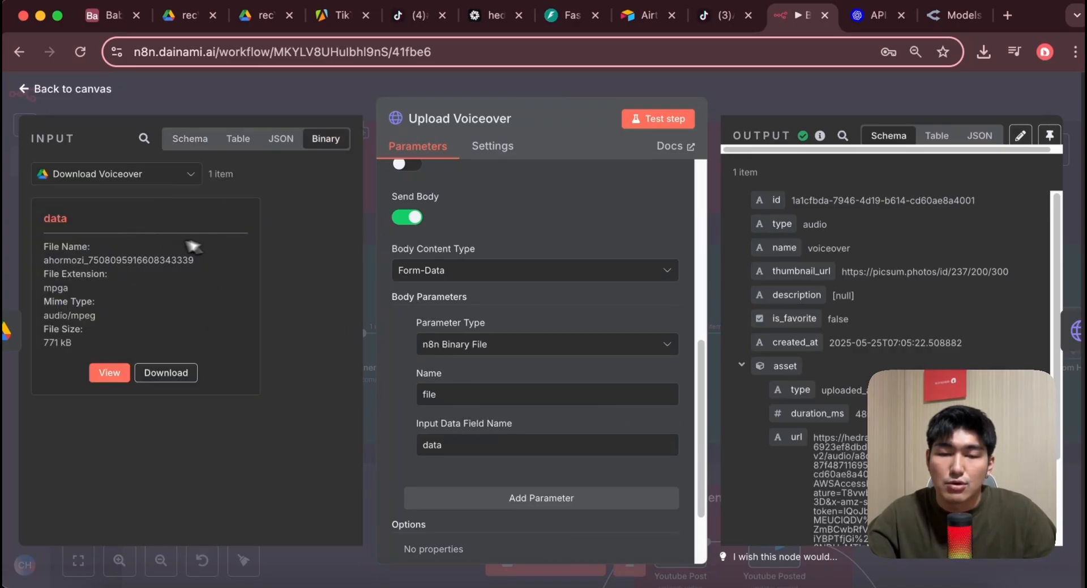
scroll(502, 279, up, 5)
click(26, 88)
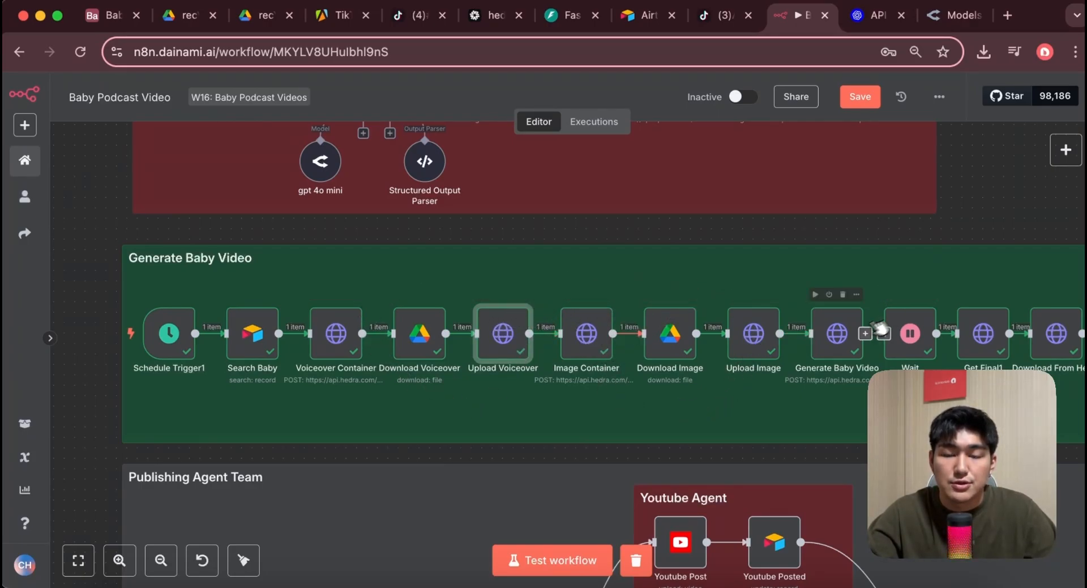
- Review the Image Container node's request settings and JSON body, and close the node
click(351, 343)
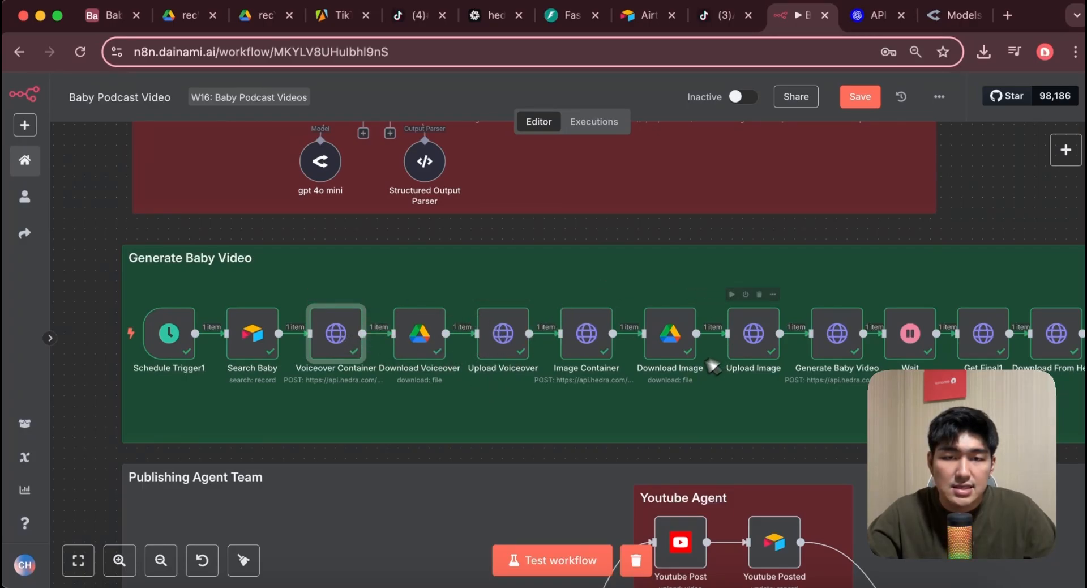
double_click(583, 336)
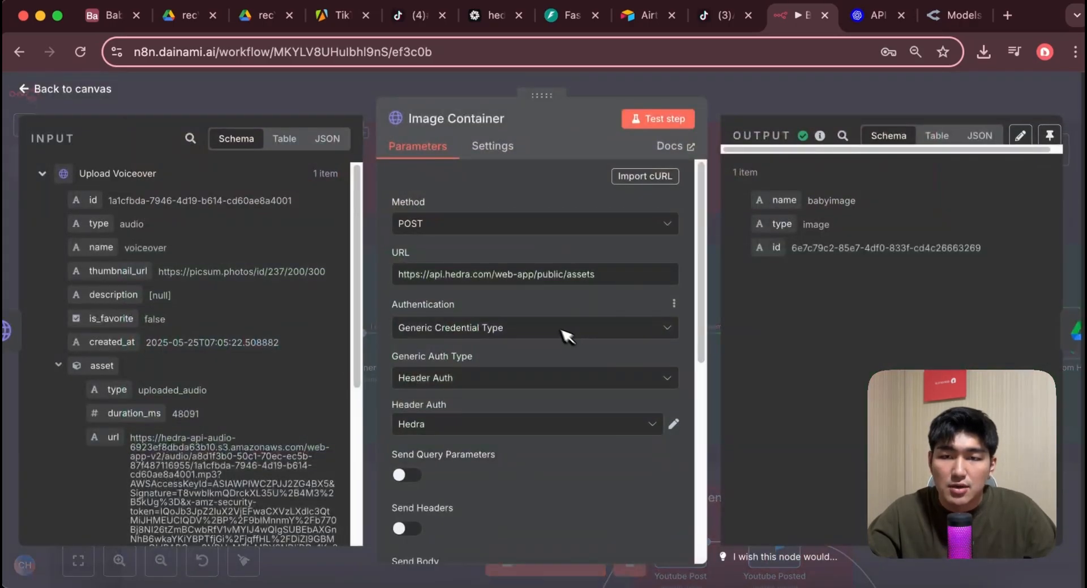
scroll(413, 357, down, 6)
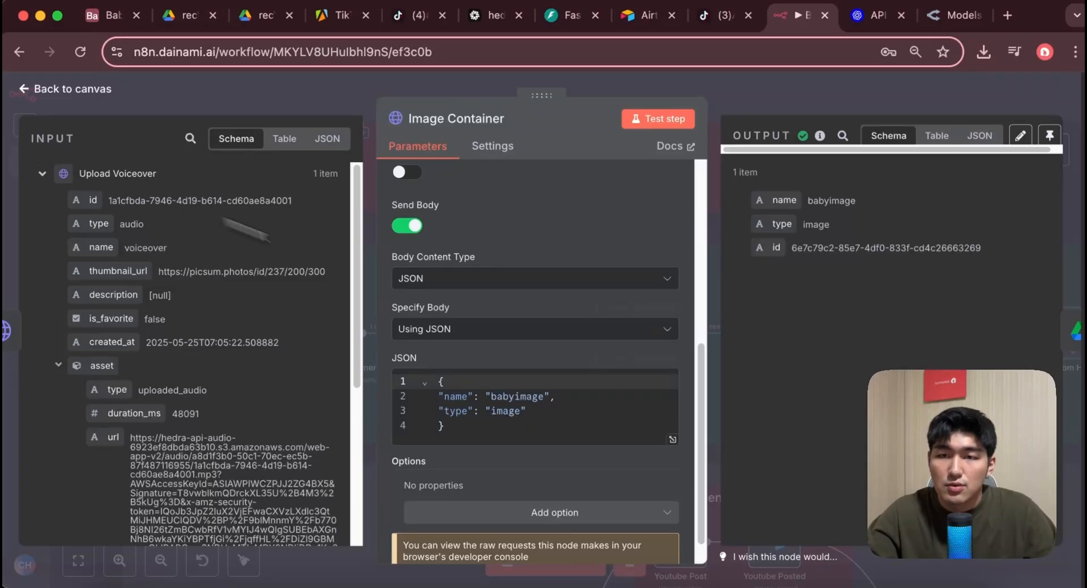
click(42, 92)
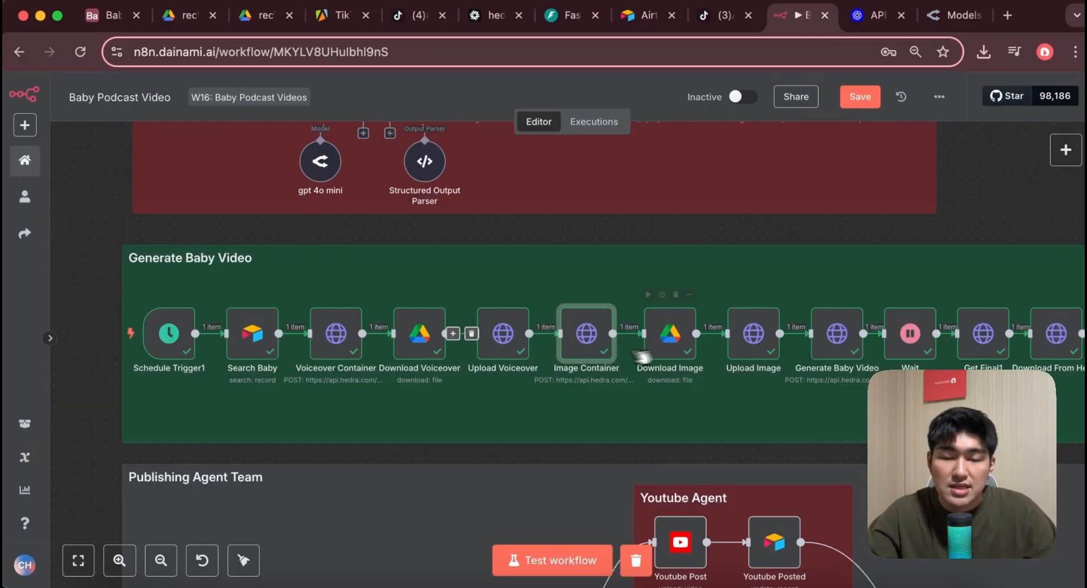
- Inspect the Download Image node's Baby Image expression and Search Baby input, preview the downloaded image, and close the node
double_click(669, 334)
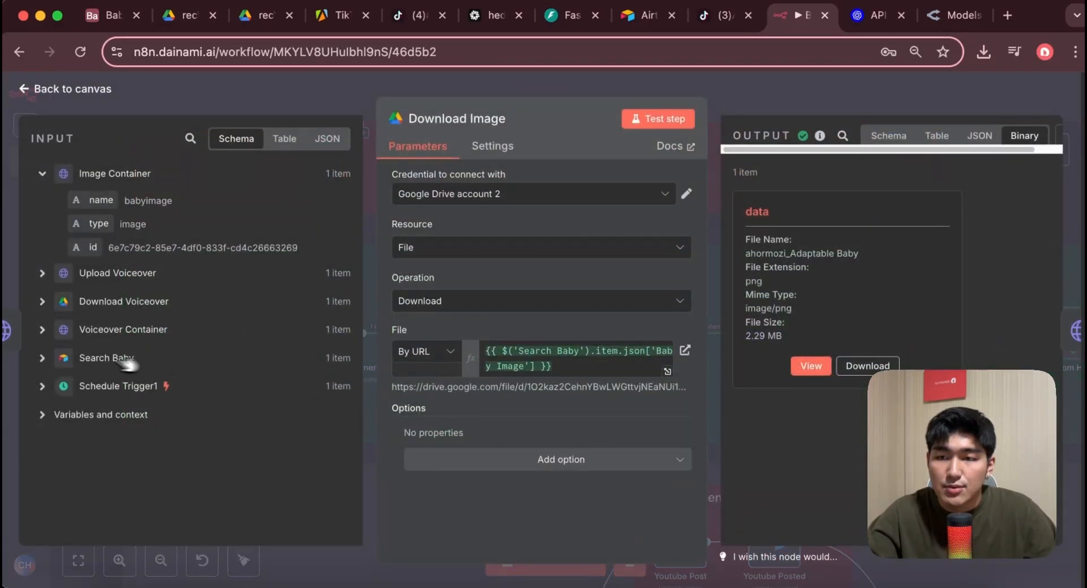
click(43, 357)
scroll(113, 391, down, 5)
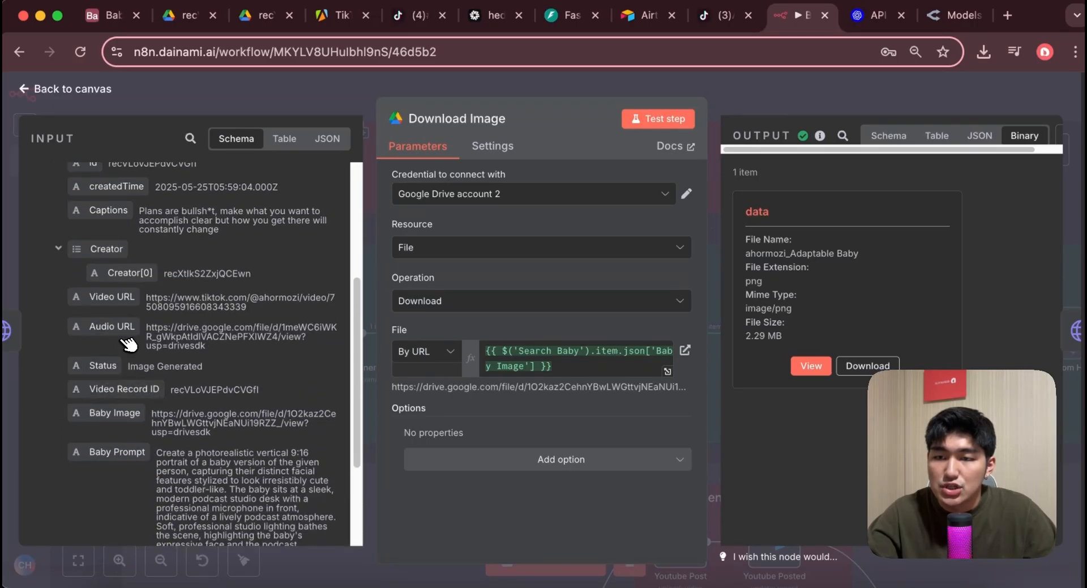
scroll(127, 376, down, 1)
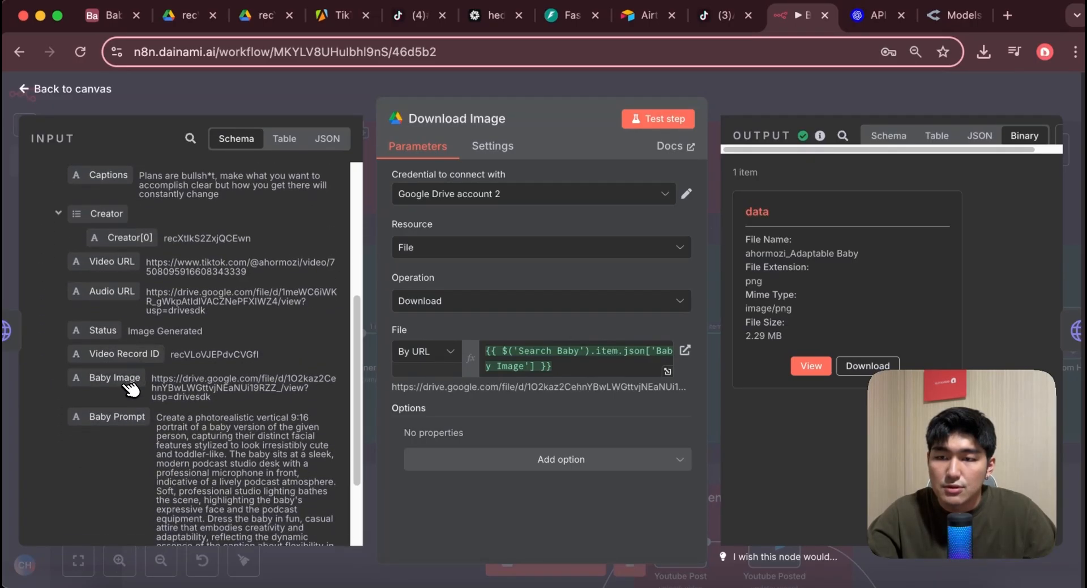
click(811, 365)
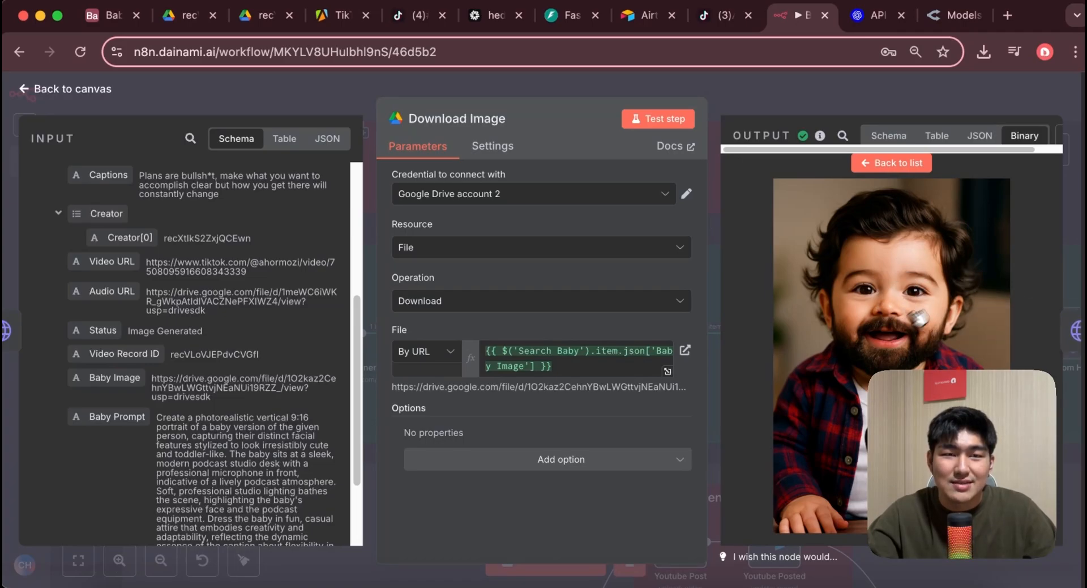
key(Escape)
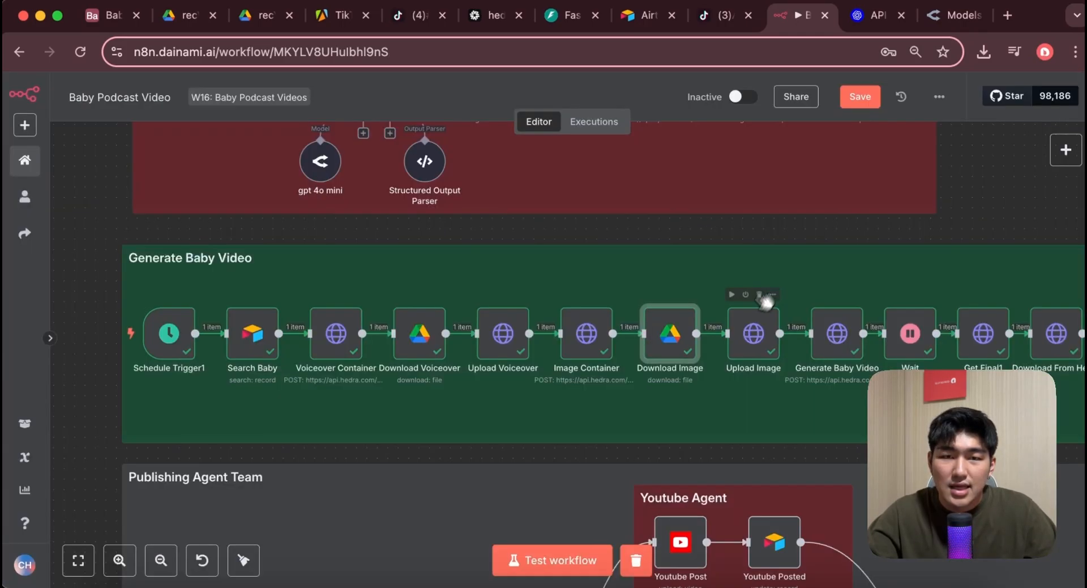
- Review the Upload Image node's URL expression and its binary and schema input, and close the node
double_click(747, 347)
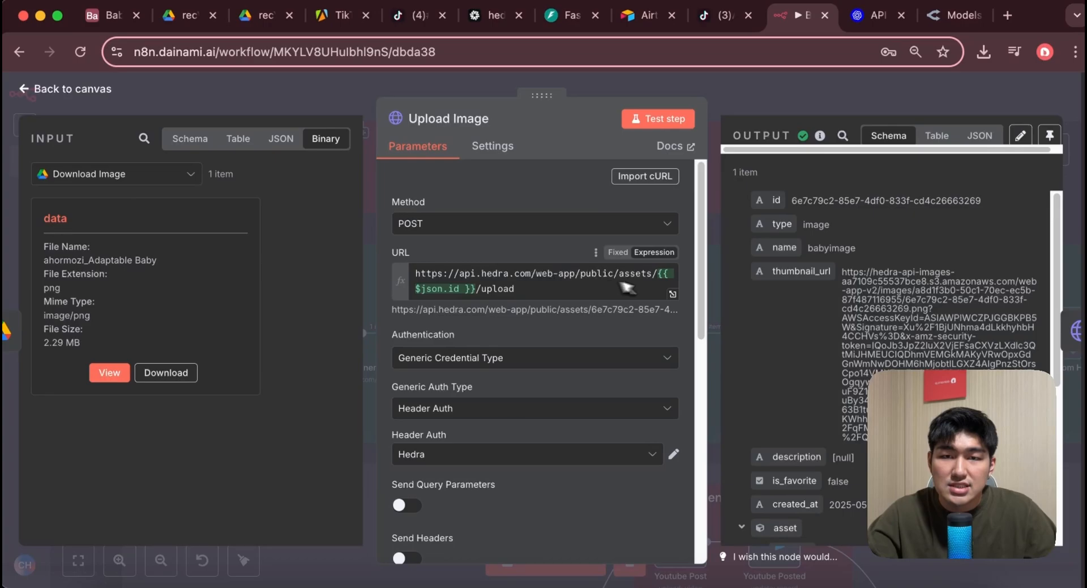
click(190, 139)
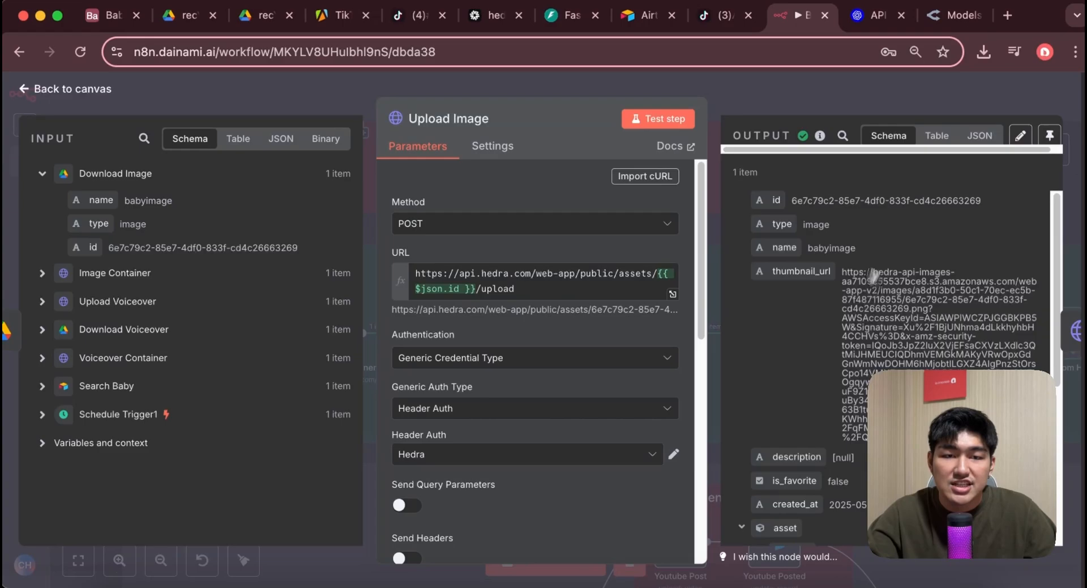
click(66, 89)
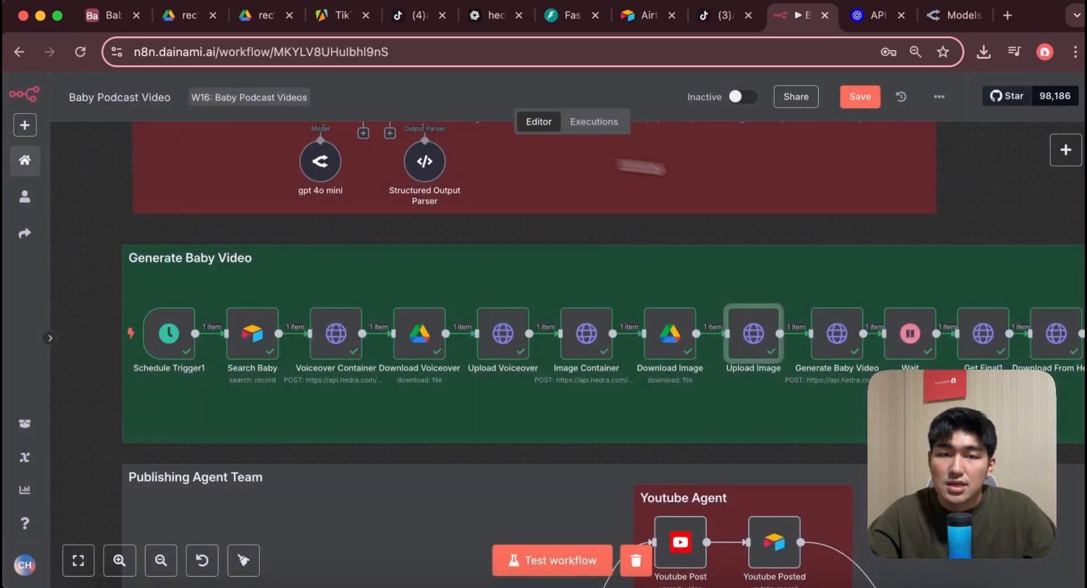
- Open the Generate Baby Video node and examine its JSON body in the expanded expression editor, including the ai_model_id value
drag(972, 236, 703, 236)
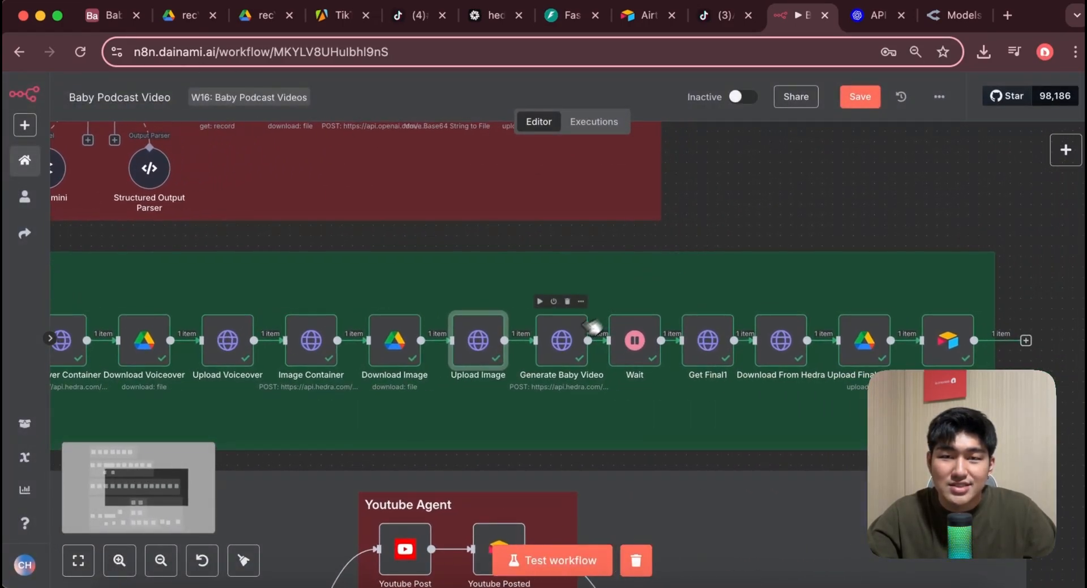
double_click(566, 339)
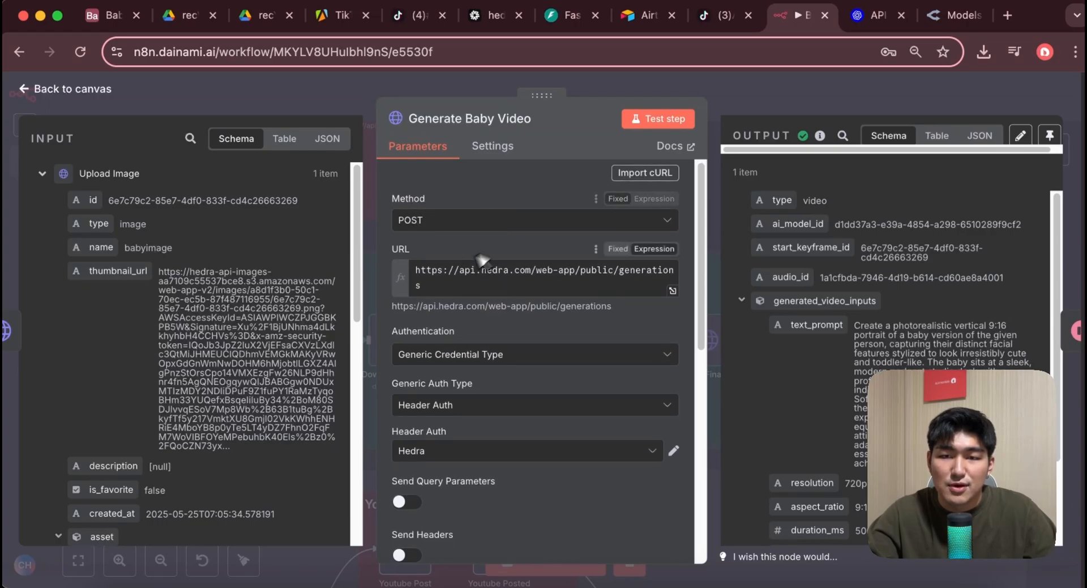
scroll(487, 283, down, 5)
scroll(480, 305, down, 4)
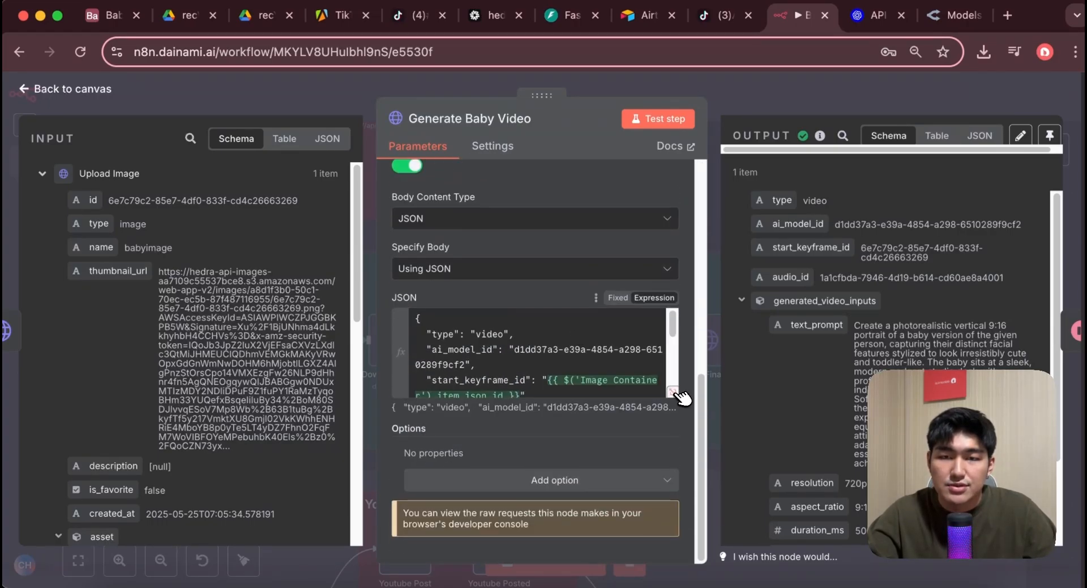
click(673, 392)
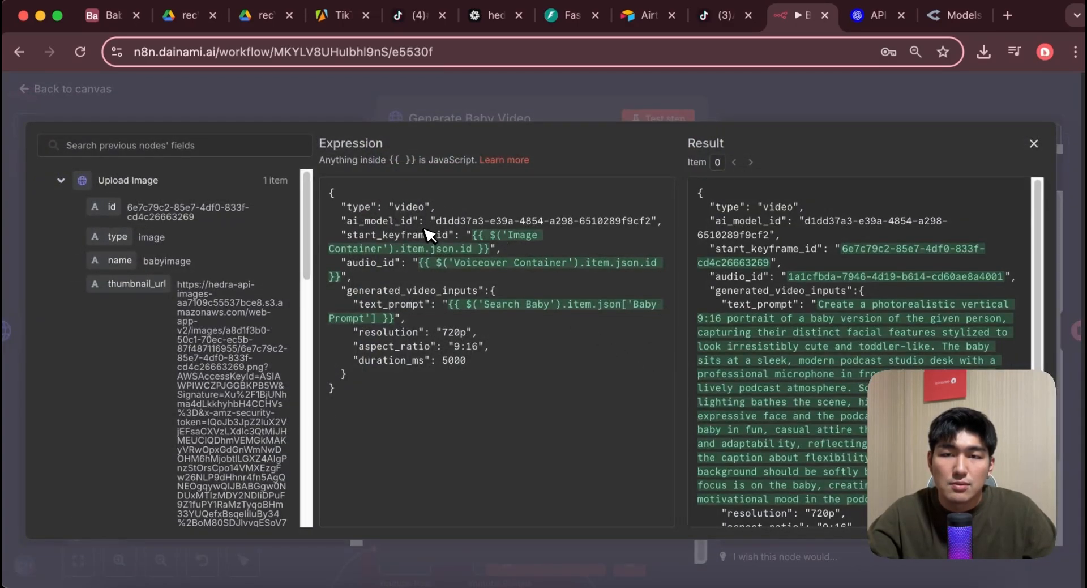
drag(436, 221, 653, 222)
click(618, 262)
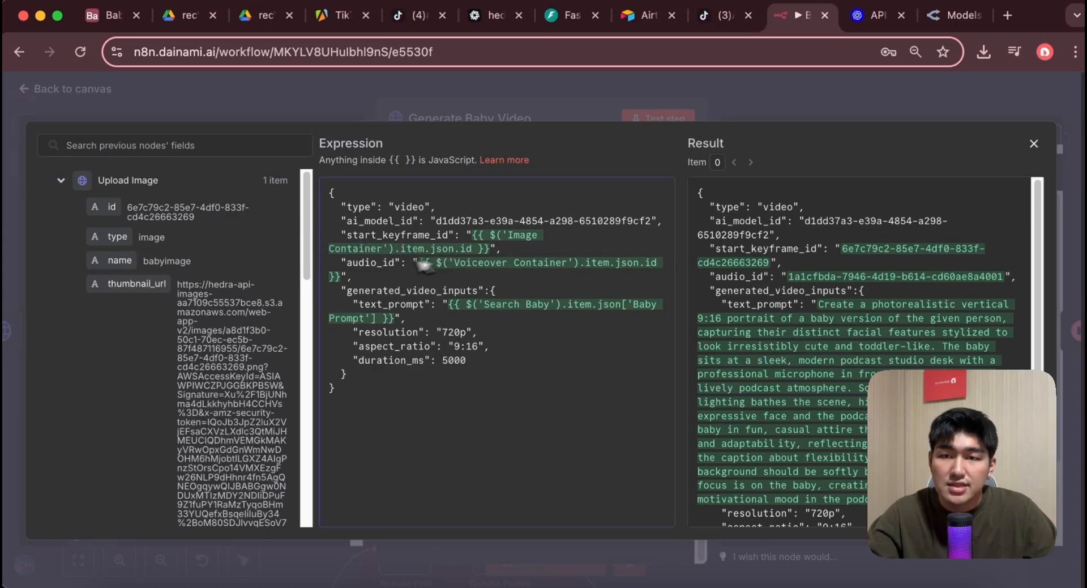
- Compare the Image Container and Voiceover Container ids in the input fields with the start_keyframe_id and audio_id expressions
scroll(161, 327, down, 8)
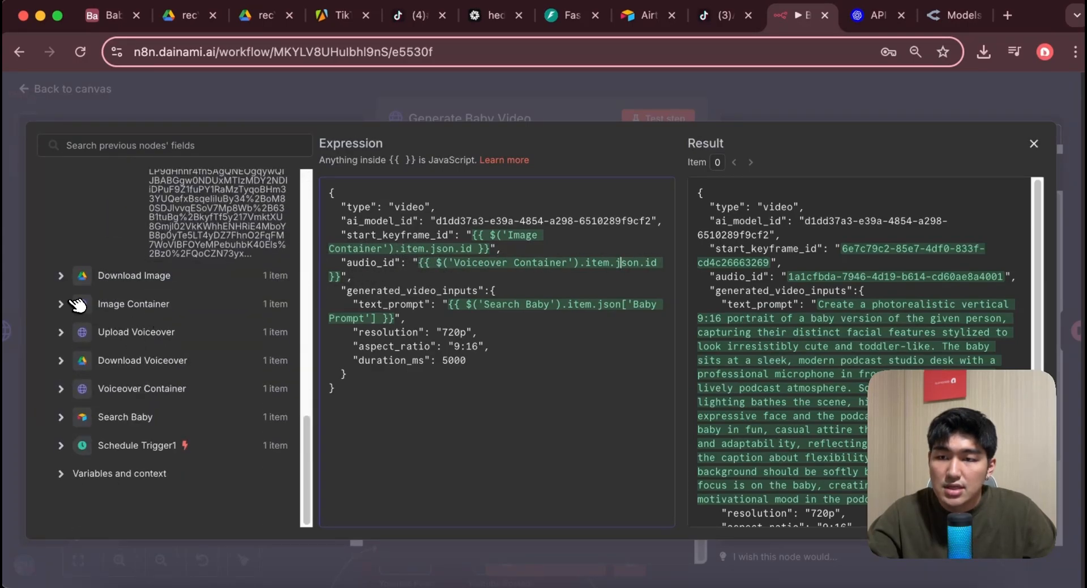
click(63, 304)
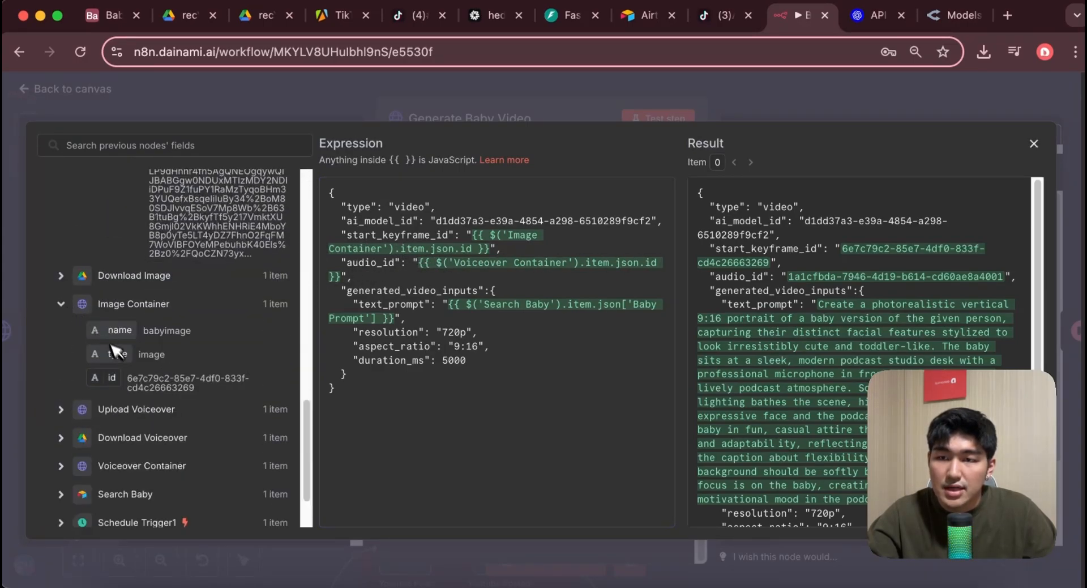
drag(119, 384, 334, 281)
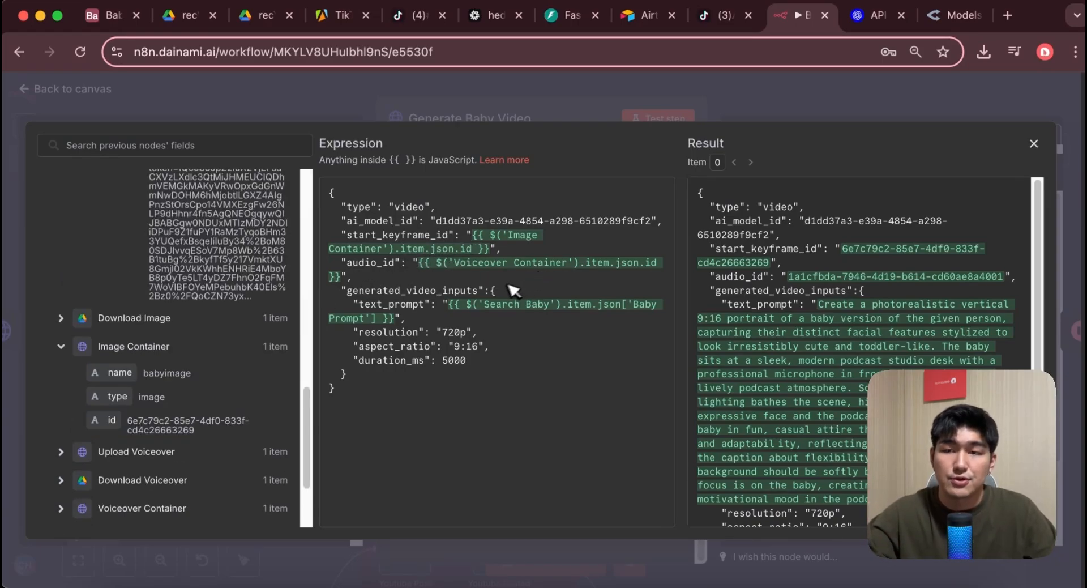
scroll(217, 324, up, 3)
scroll(217, 324, up, 5)
scroll(187, 350, down, 10)
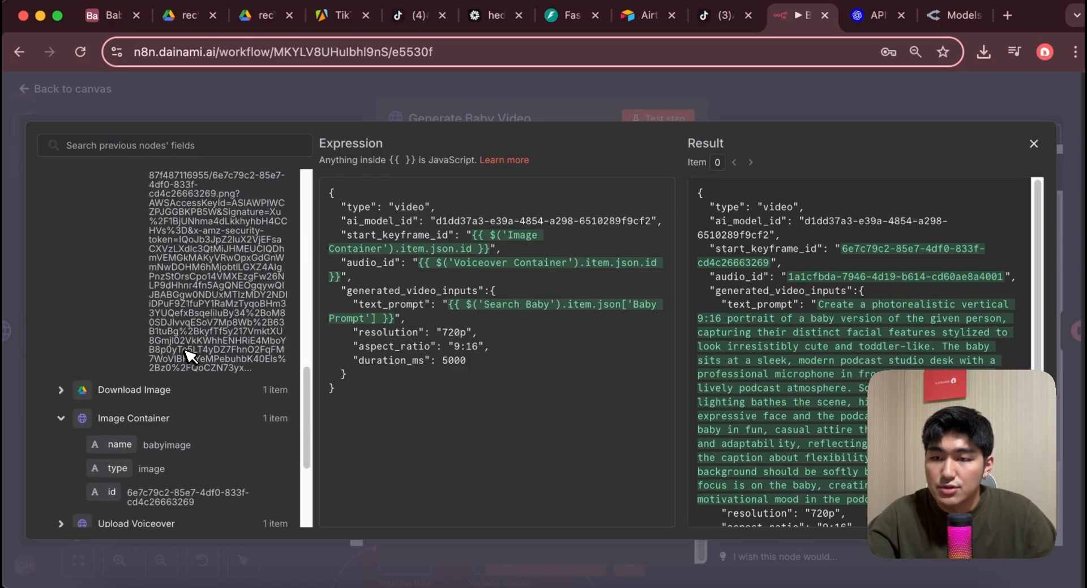
click(63, 388)
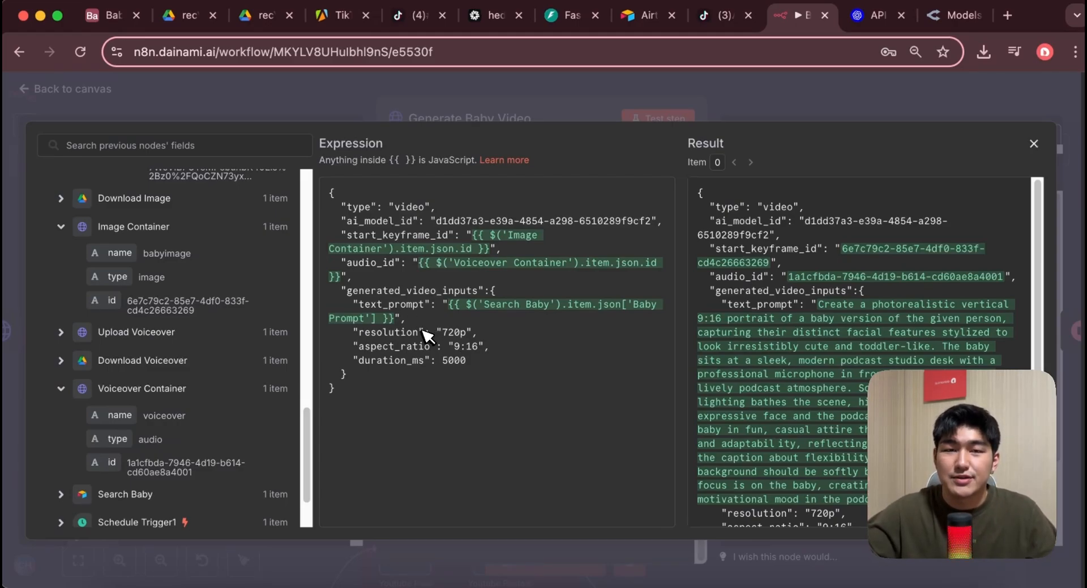
scroll(260, 340, down, 2)
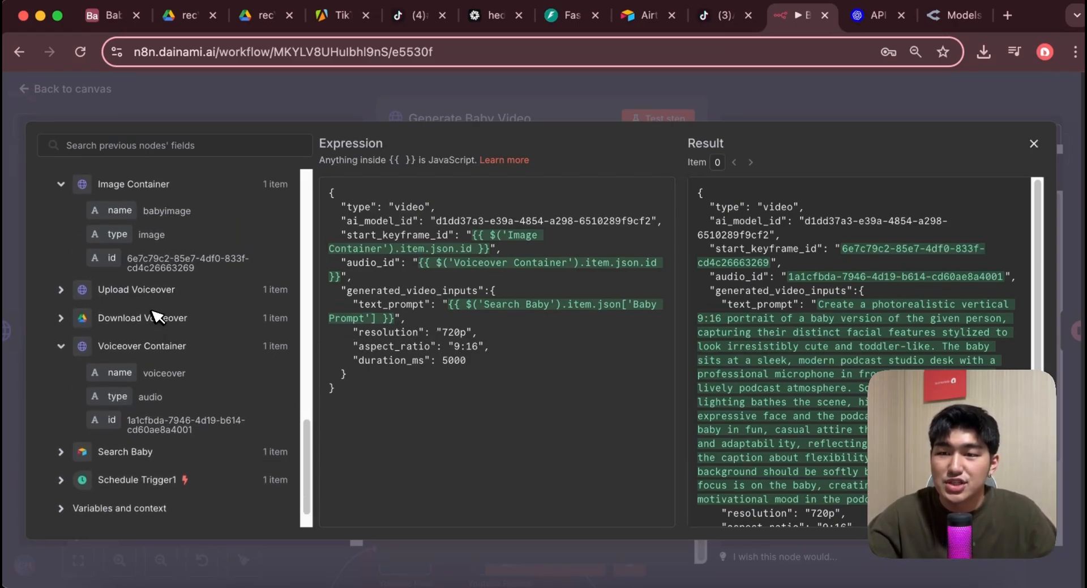
scroll(159, 317, up, 6)
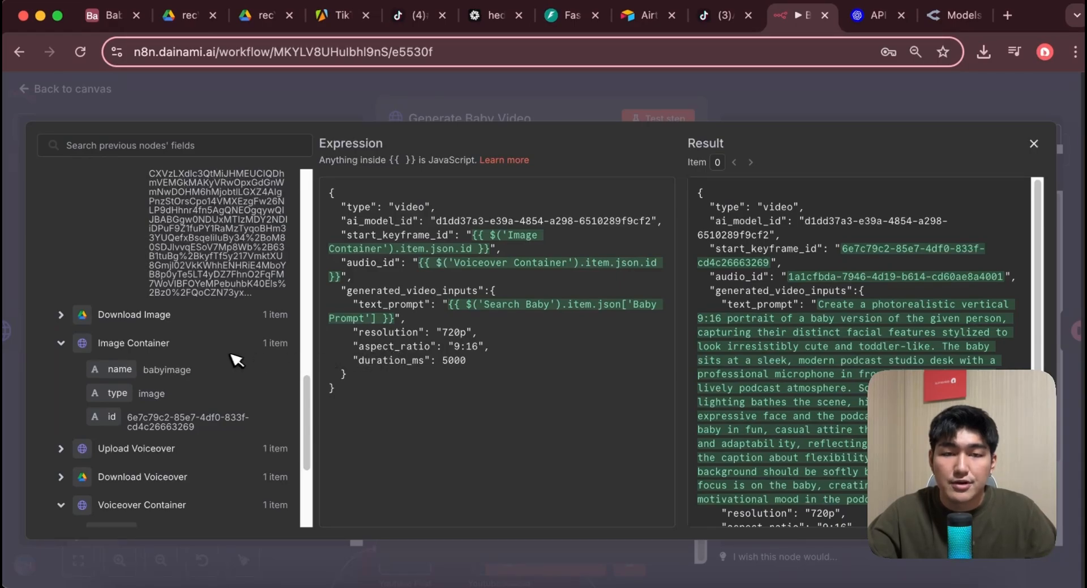
scroll(170, 408, down, 5)
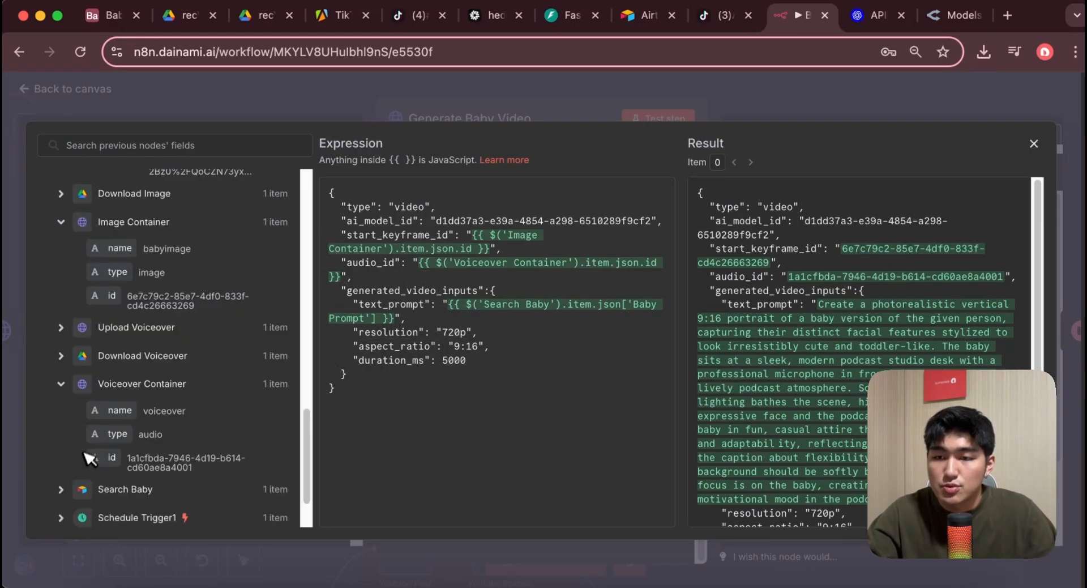
- Examine Search Baby's Baby Prompt field and the resolution, aspect_ratio and duration_ms settings in the JSON body, and close the expression editor
click(61, 489)
scroll(109, 476, down, 10)
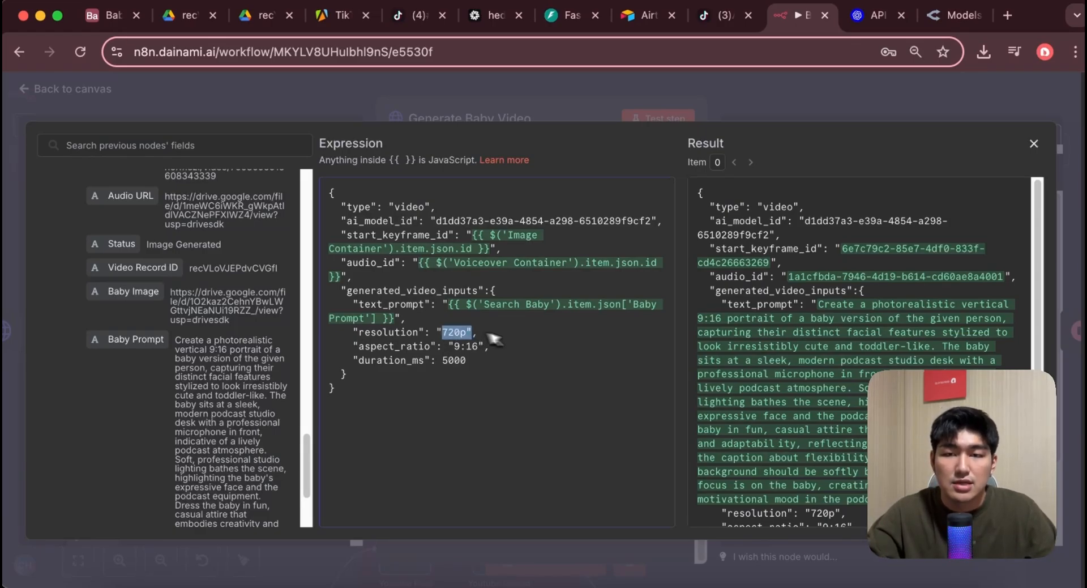
click(562, 338)
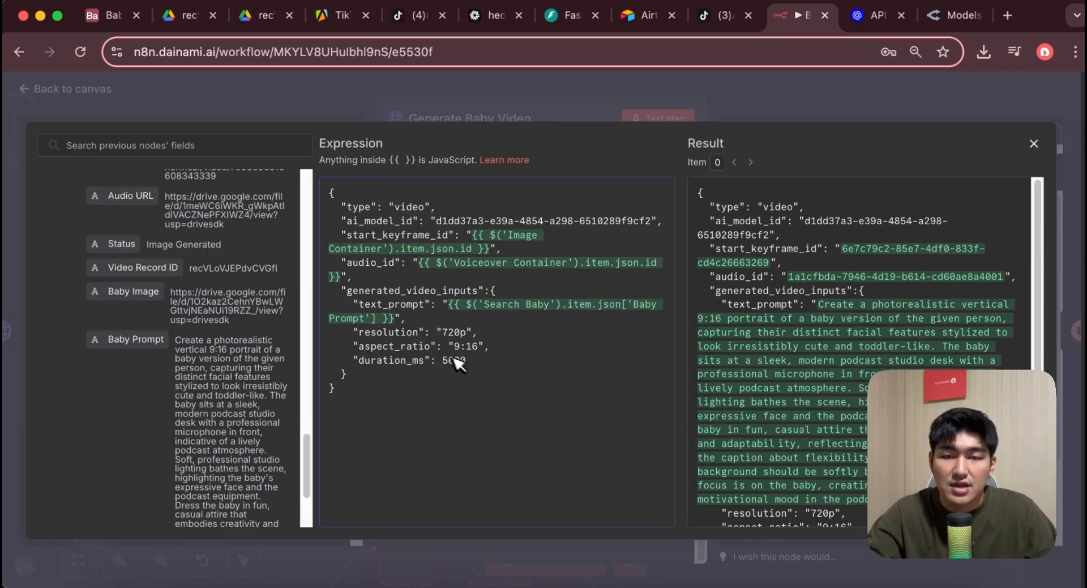
key(Escape)
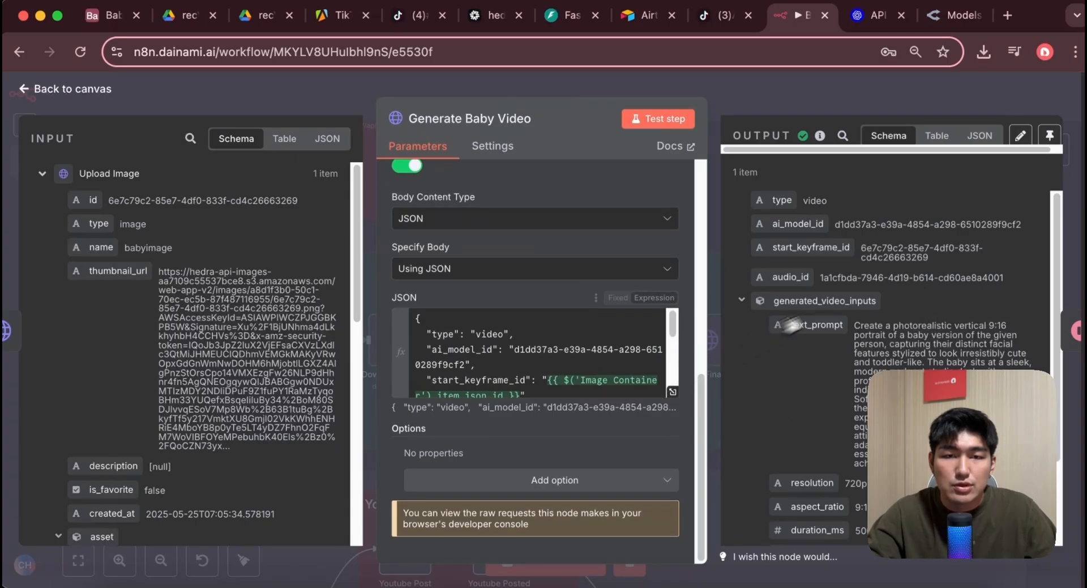
- Review the generated_video_inputs in the Generate Baby Video node's output and close the node
scroll(851, 270, down, 2)
scroll(883, 331, down, 1)
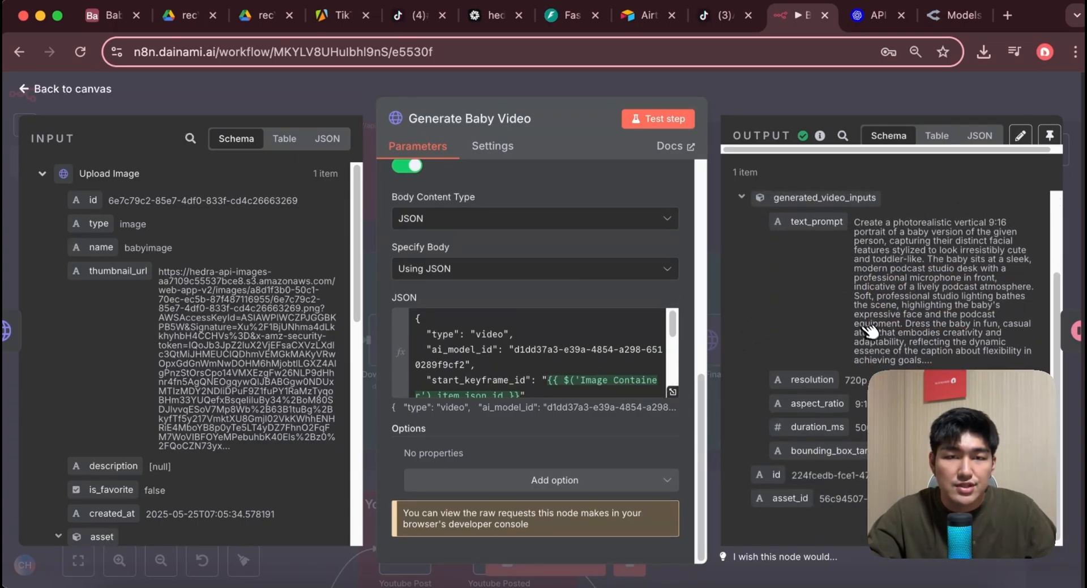
scroll(855, 317, up, 2)
key(Escape)
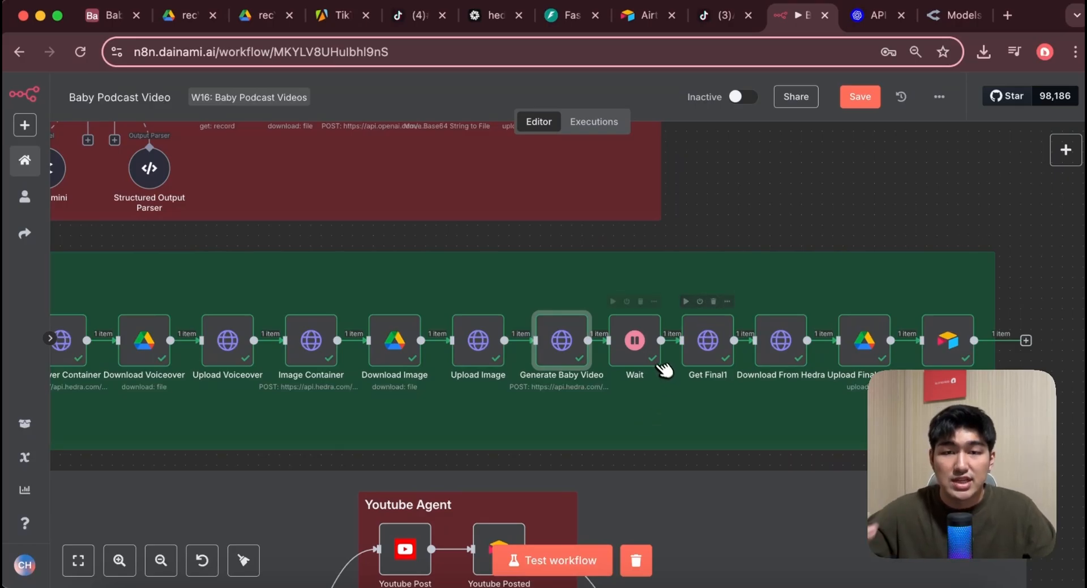
- Check the Wait node's resume mode, wait amount and wait unit, and close the node
double_click(637, 347)
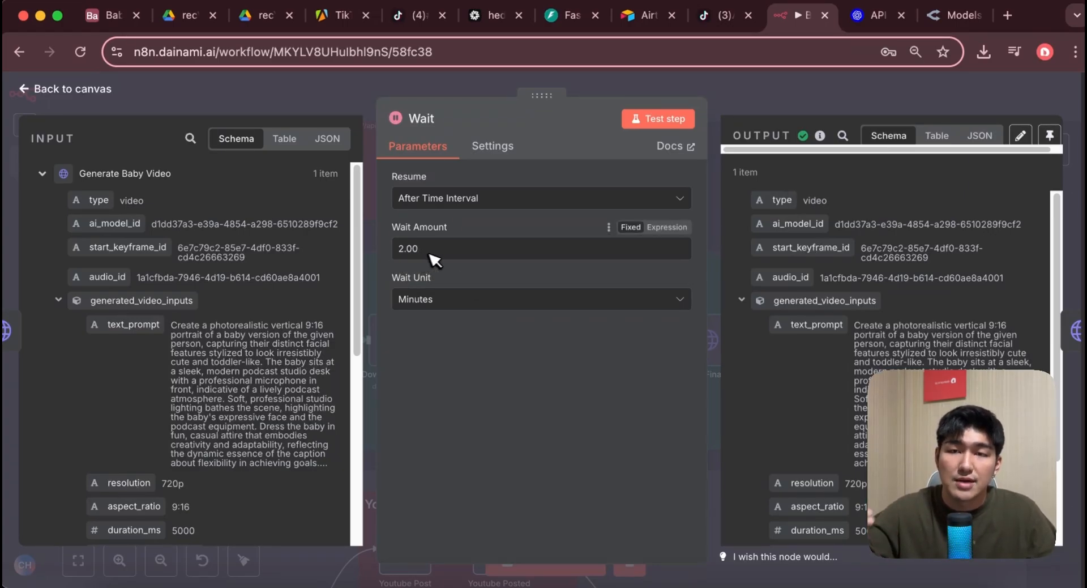
click(128, 100)
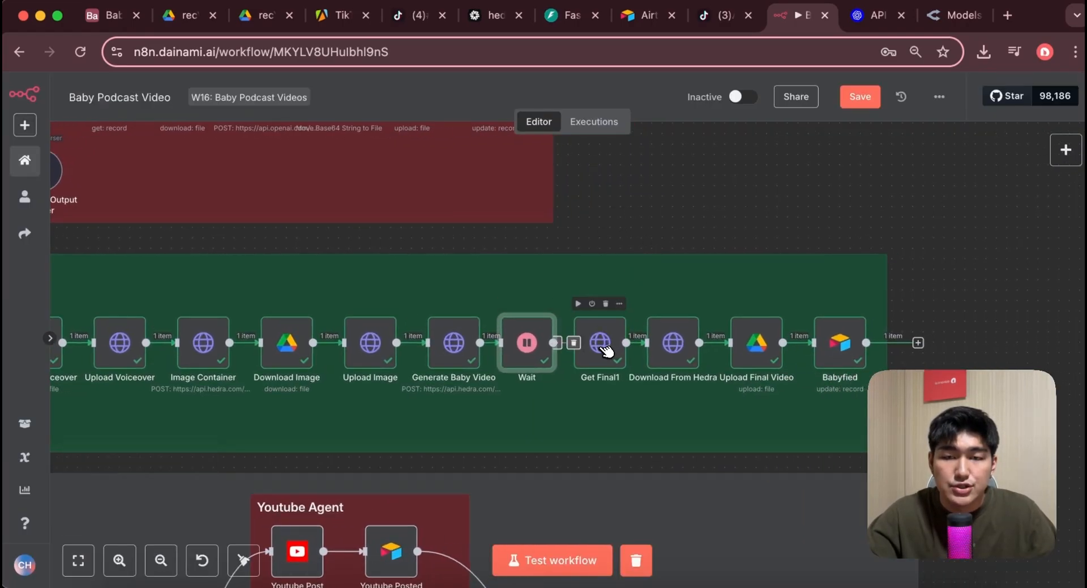
- Review the Get Final1 node's asset_id URL expression, the matching Wait input field and the asset url in its output, and close the node
double_click(604, 345)
scroll(883, 327, down, 5)
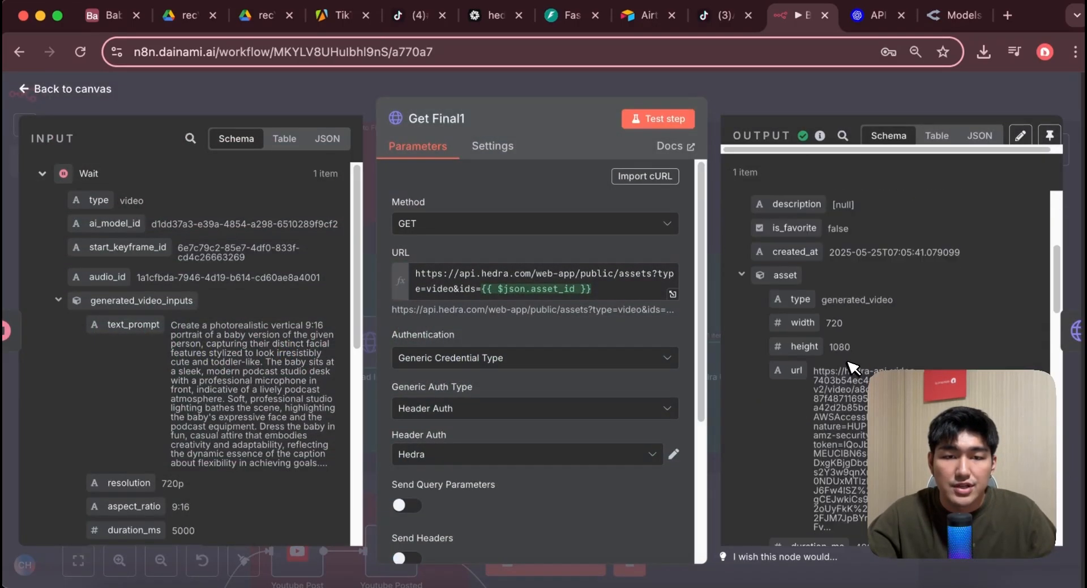
scroll(904, 286, up, 5)
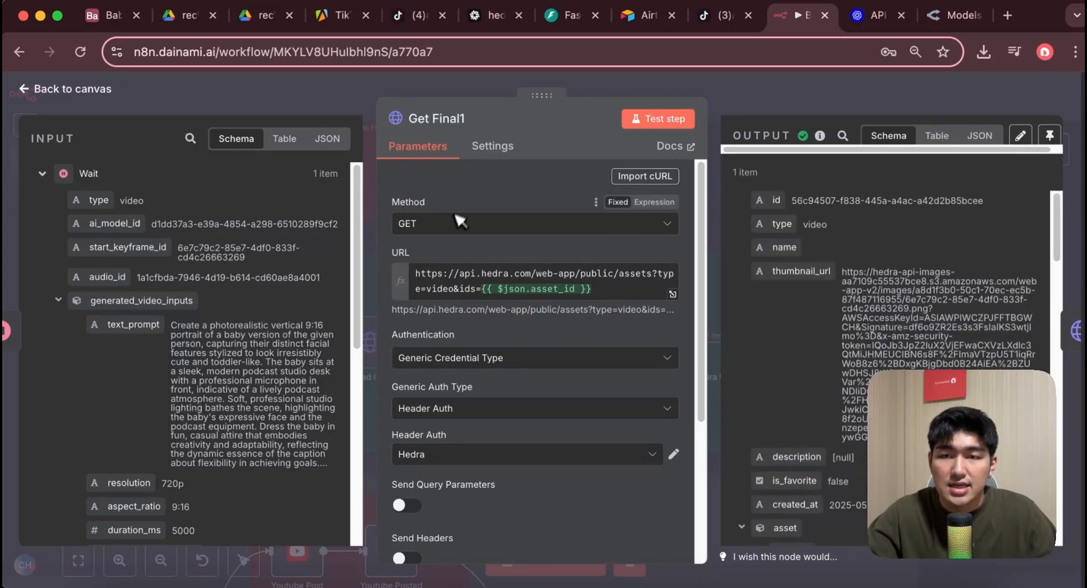
scroll(527, 286, down, 2)
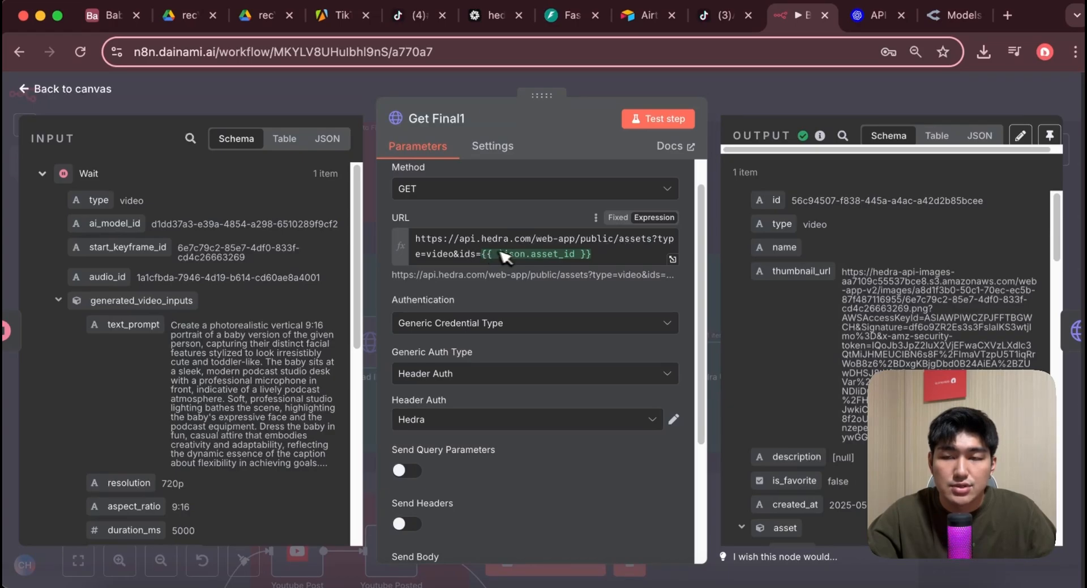
scroll(203, 382, down, 2)
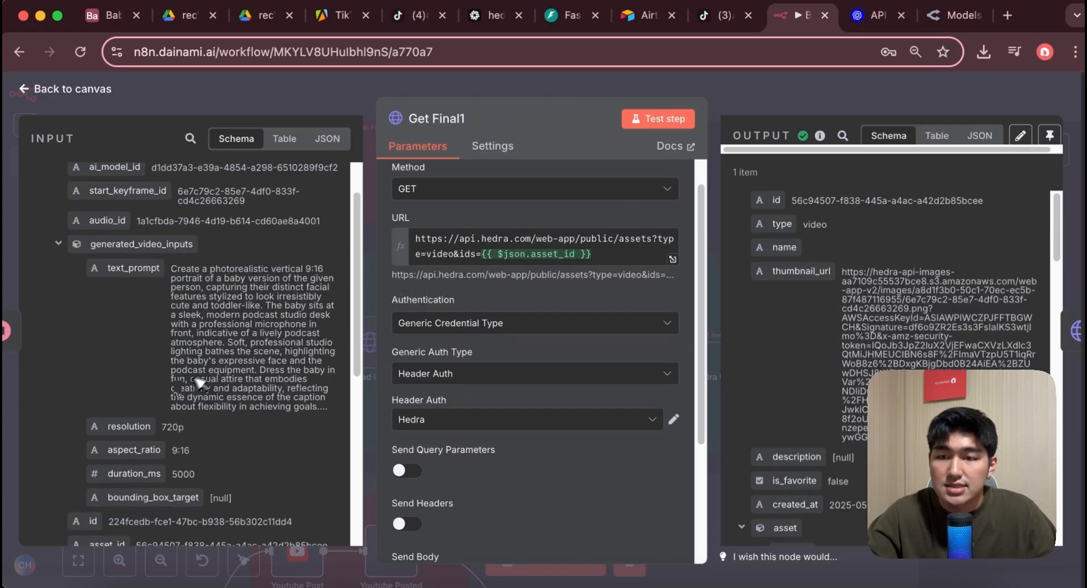
scroll(203, 382, down, 5)
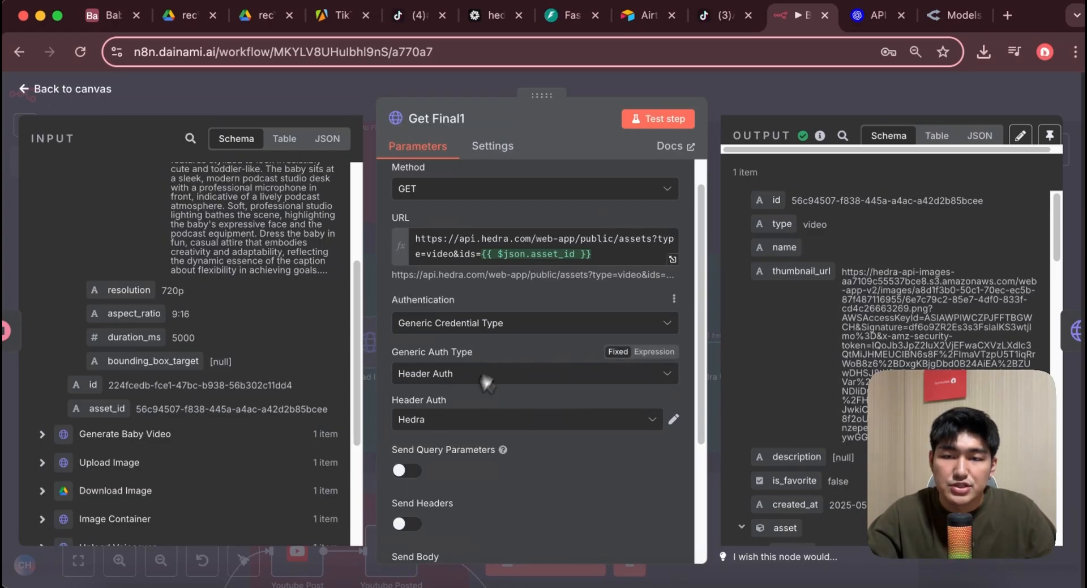
scroll(453, 334, up, 2)
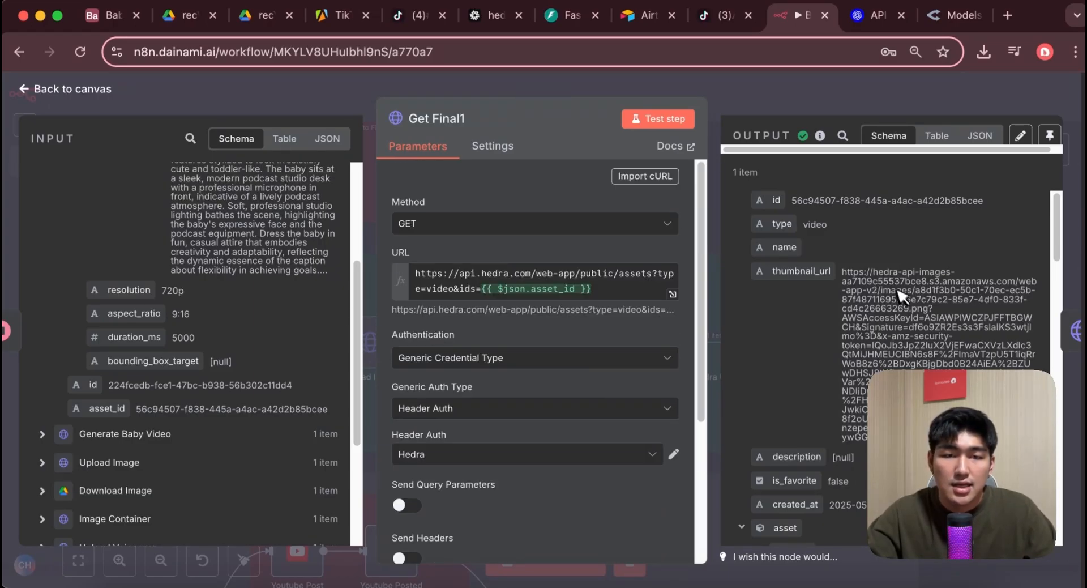
scroll(833, 251, down, 11)
scroll(832, 250, down, 6)
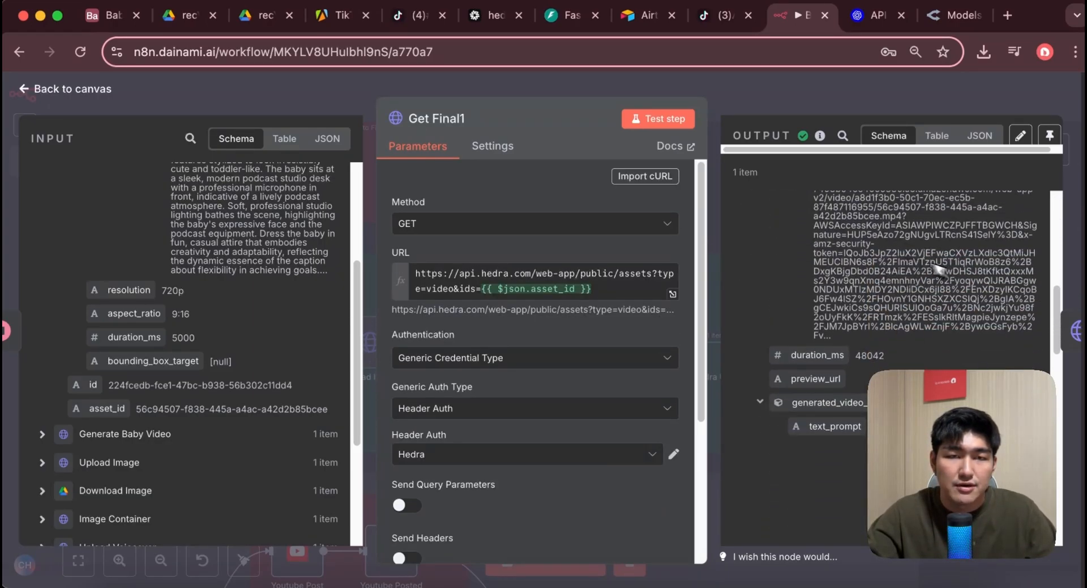
key(Escape)
- Inspect the Download From Hedra node's asset url expression, its Get Final1 input and its response format and output field options
double_click(610, 360)
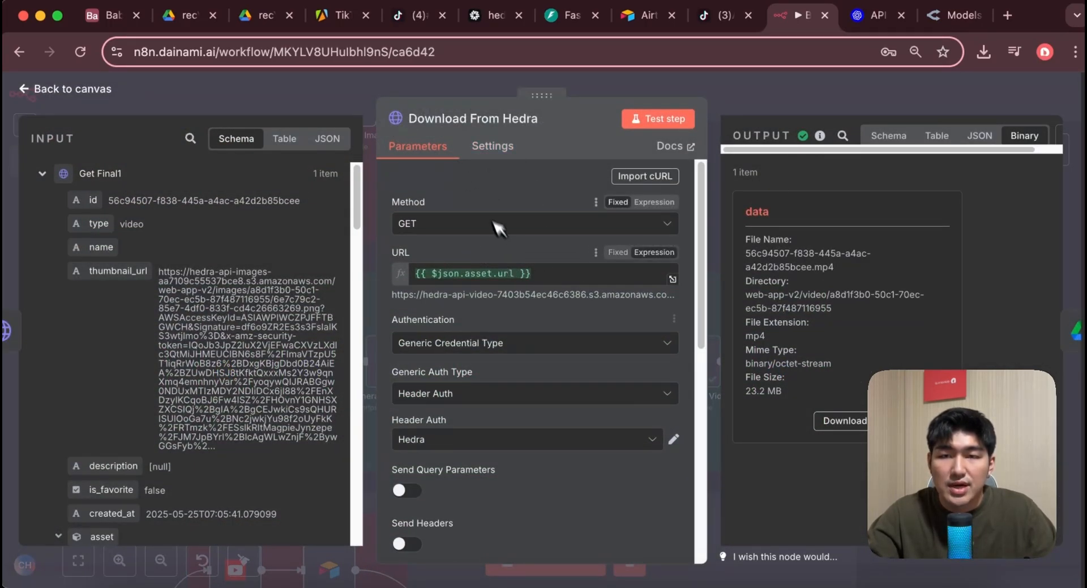
scroll(543, 266, down, 3)
scroll(510, 278, up, 3)
scroll(253, 341, down, 10)
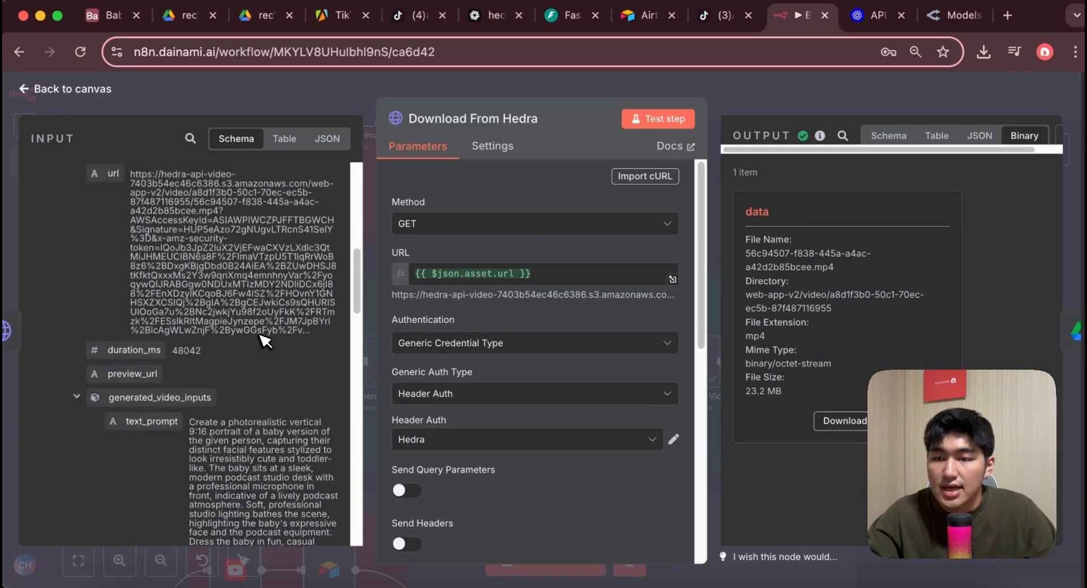
scroll(253, 342, down, 5)
scroll(252, 340, up, 15)
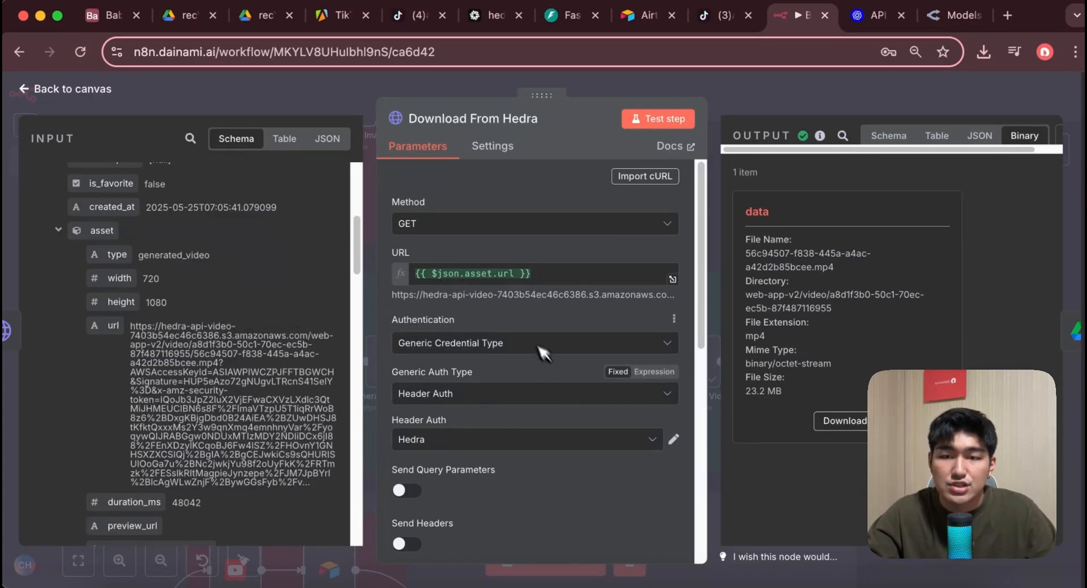
scroll(458, 399, down, 8)
scroll(504, 283, up, 5)
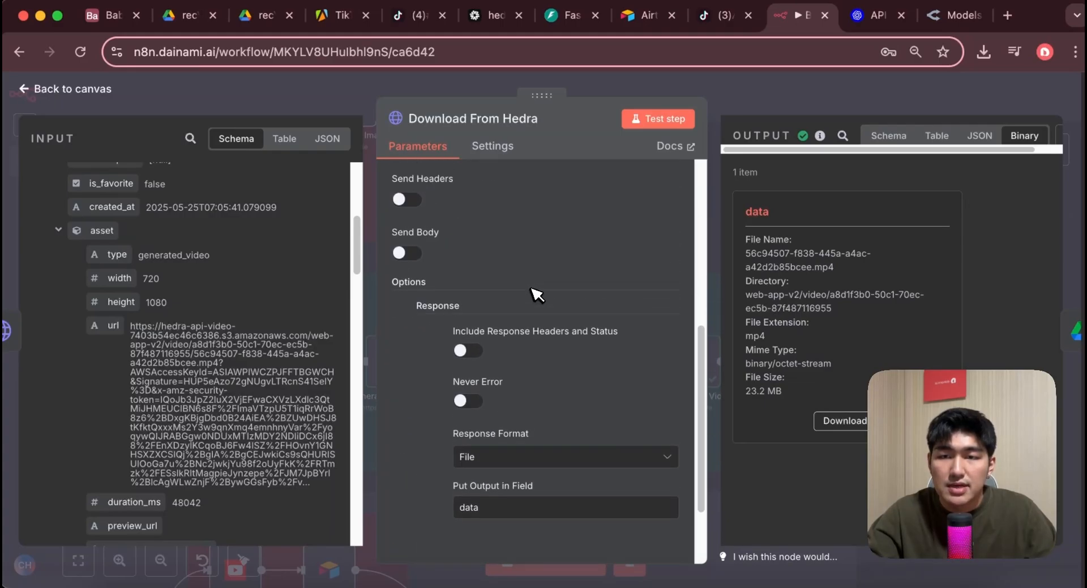
scroll(532, 308, down, 5)
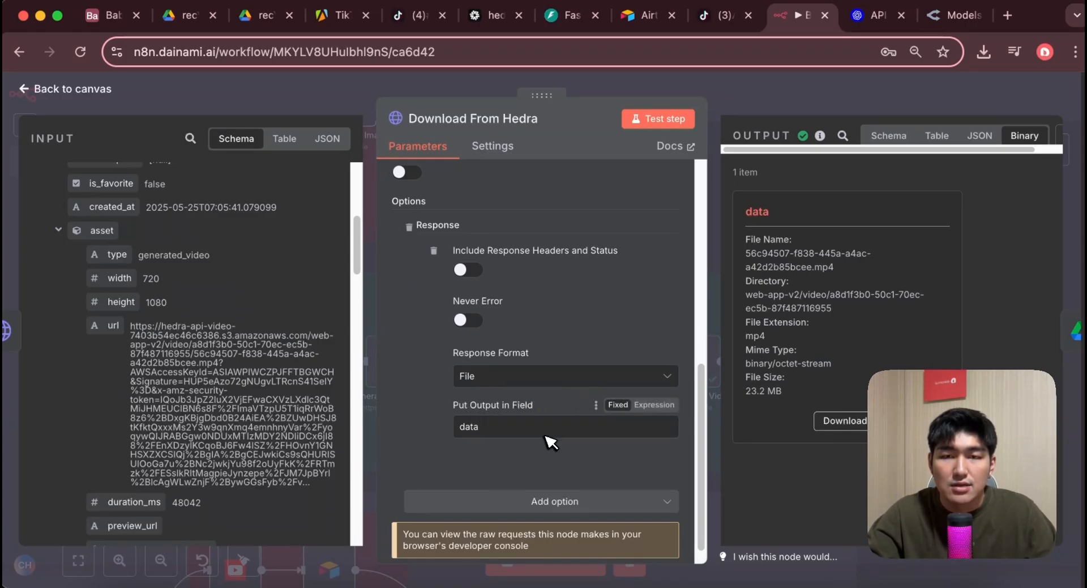
- Close the Download From Hedra node, review the Upload Final Video node's file name expression, parent drive and parent folder, and close it
scroll(548, 439, down, 1)
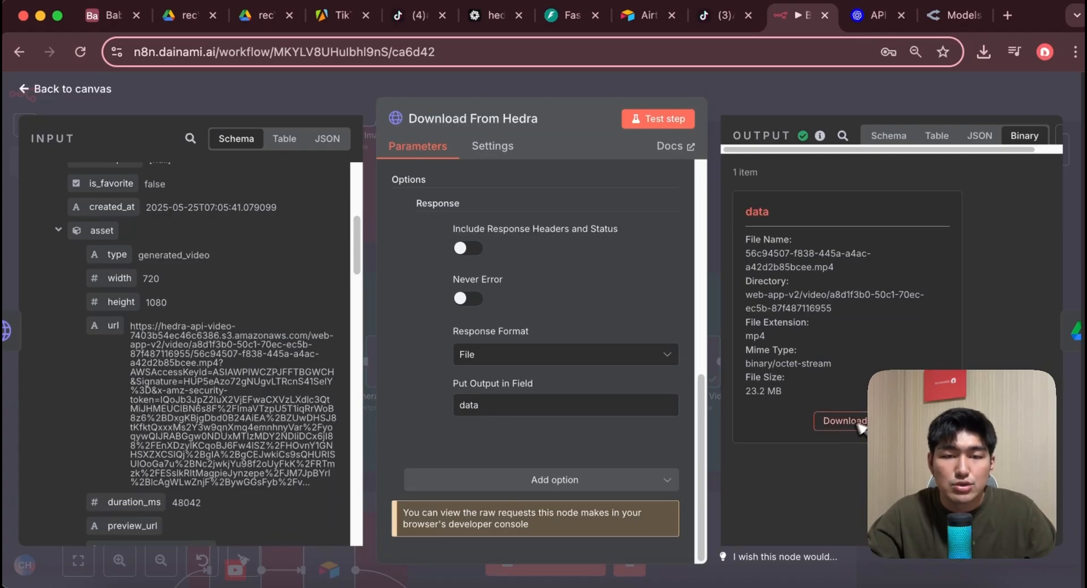
click(95, 95)
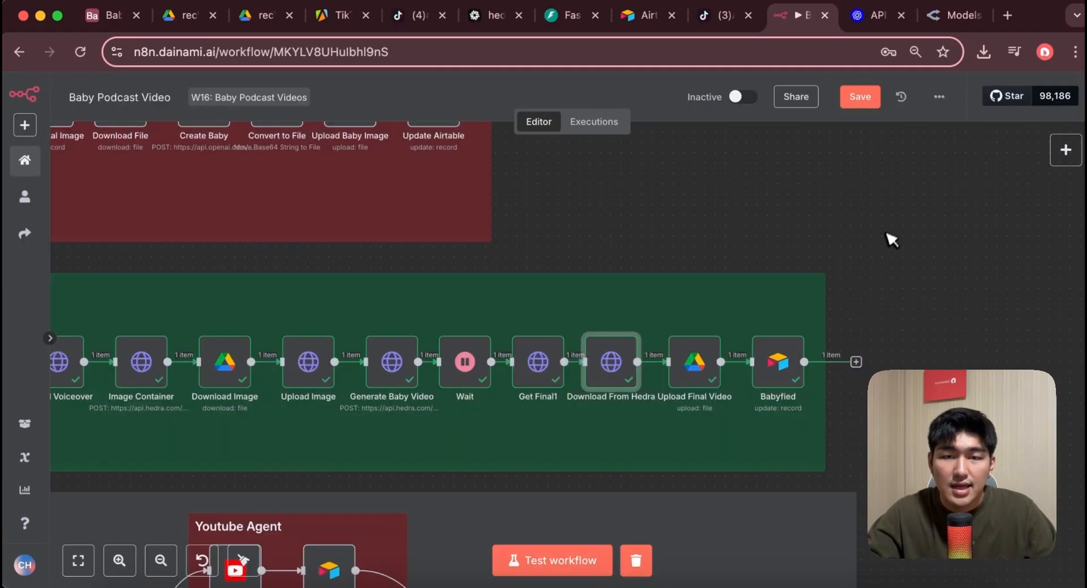
scroll(849, 249, right, 1)
double_click(629, 398)
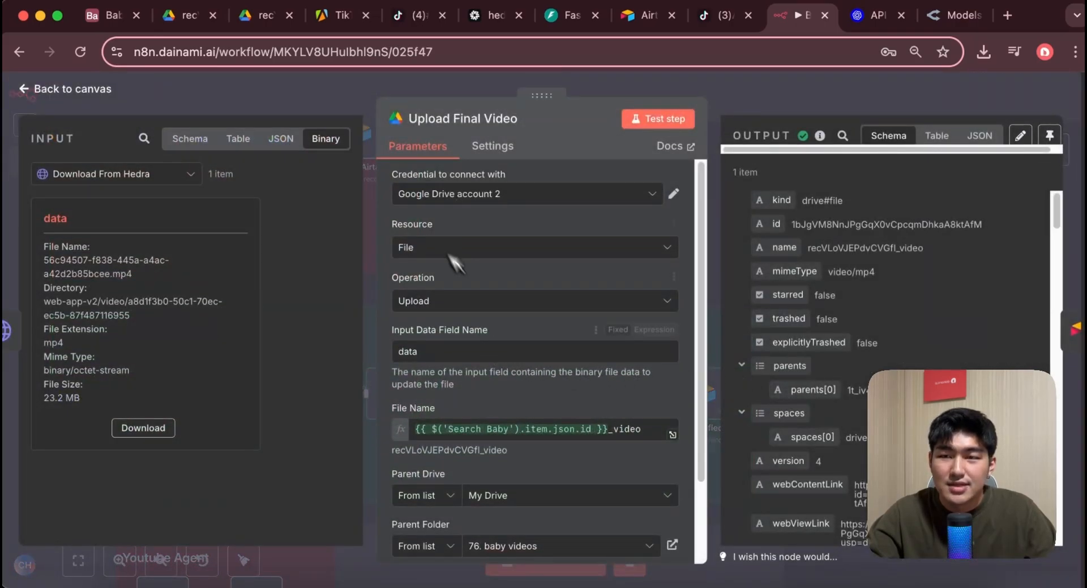
scroll(467, 433, down, 3)
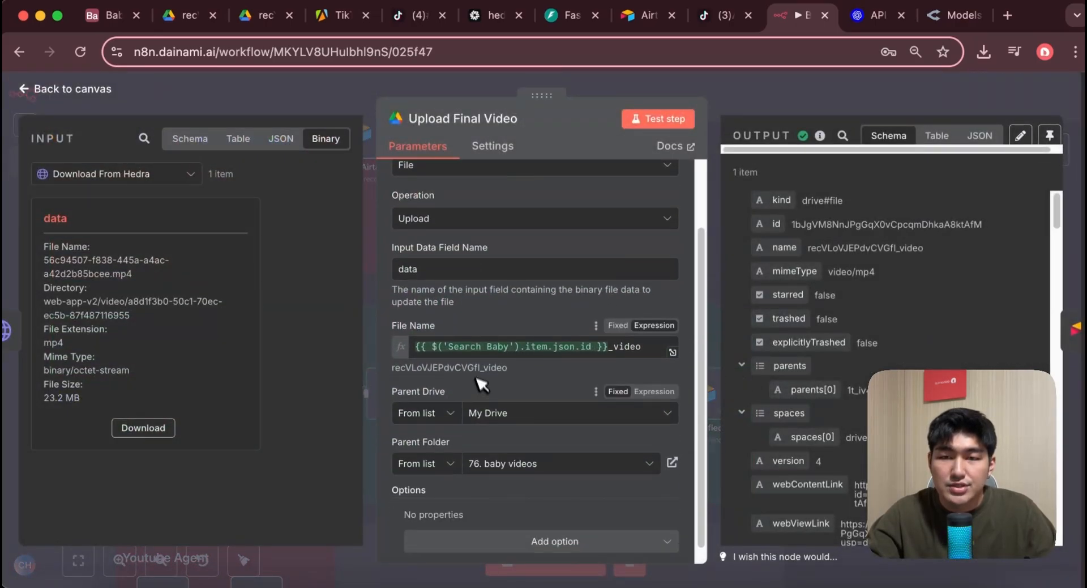
scroll(617, 362, down, 1)
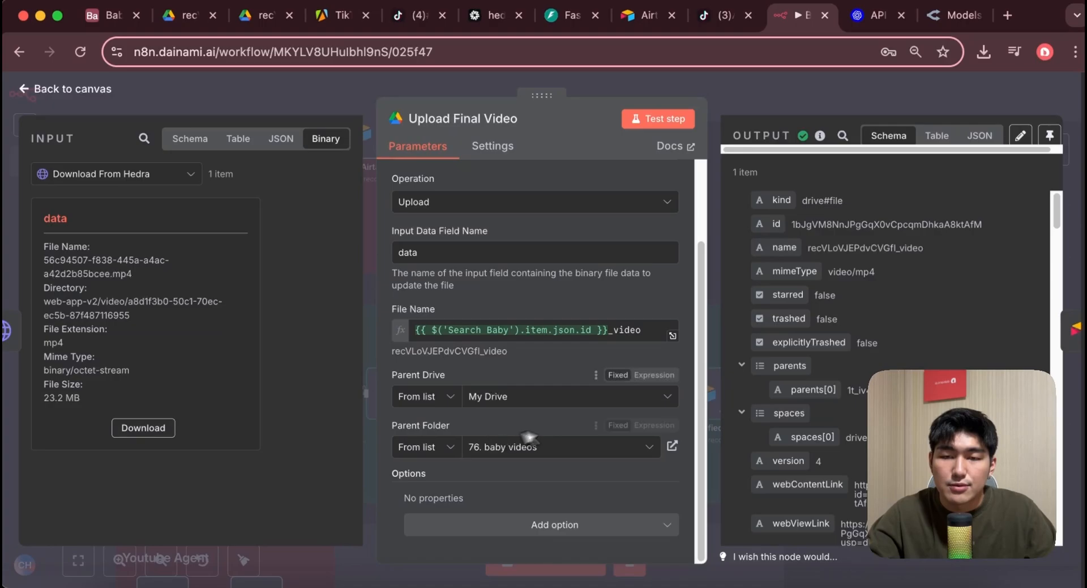
key(Escape)
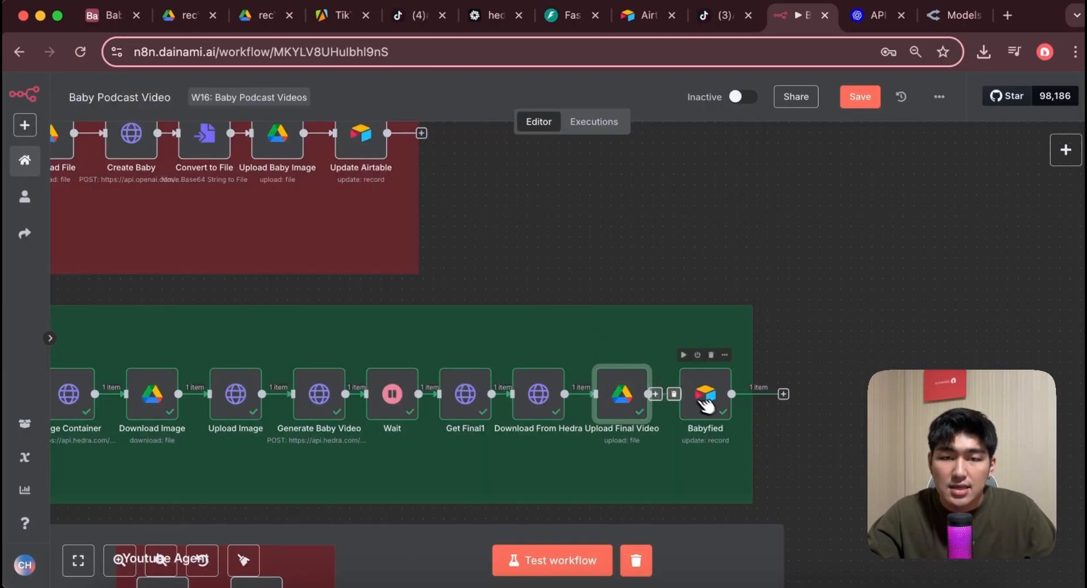
- Open the Babyfied node, check its base and table, and compare them with the Baby Video column in the Airtable Original Videos table
double_click(713, 408)
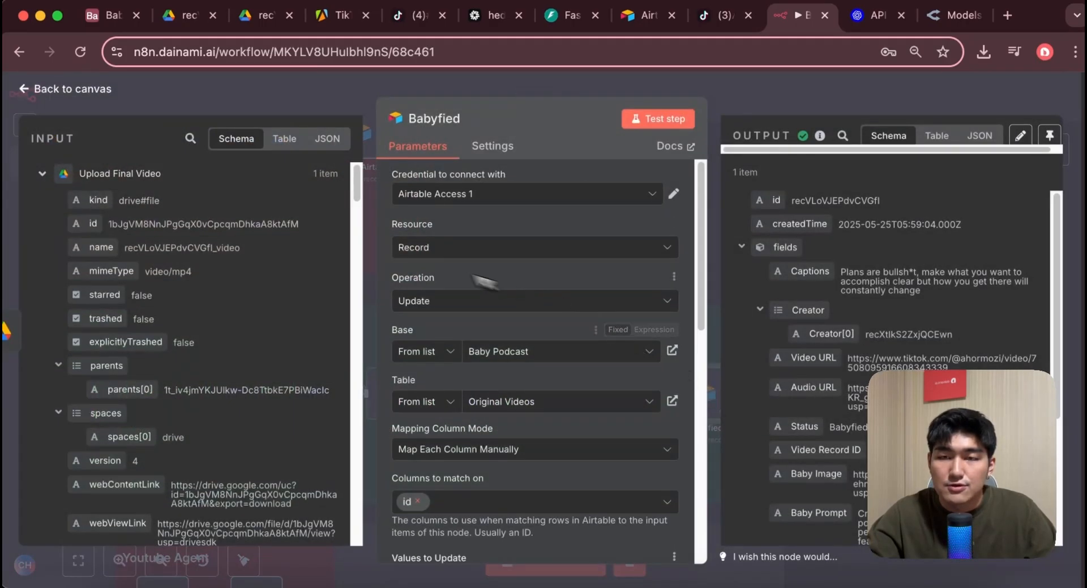
scroll(498, 359, down, 2)
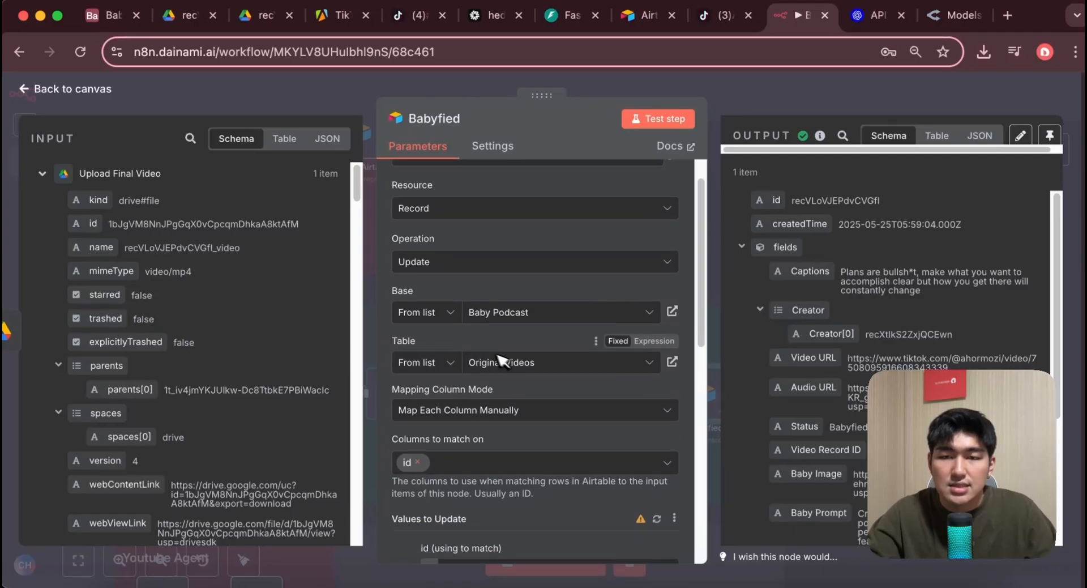
click(108, 15)
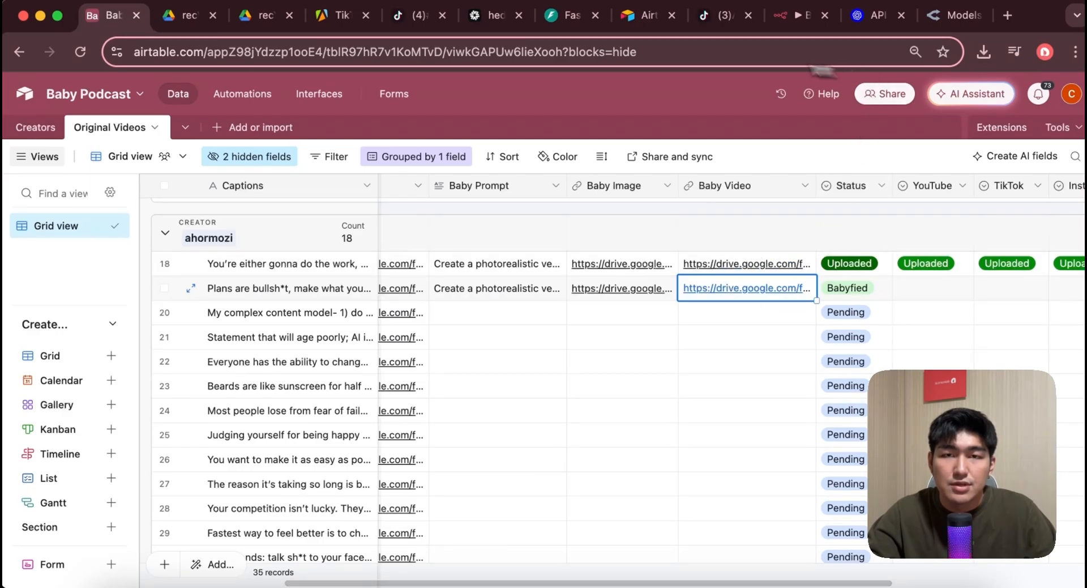
click(795, 16)
scroll(509, 352, down, 3)
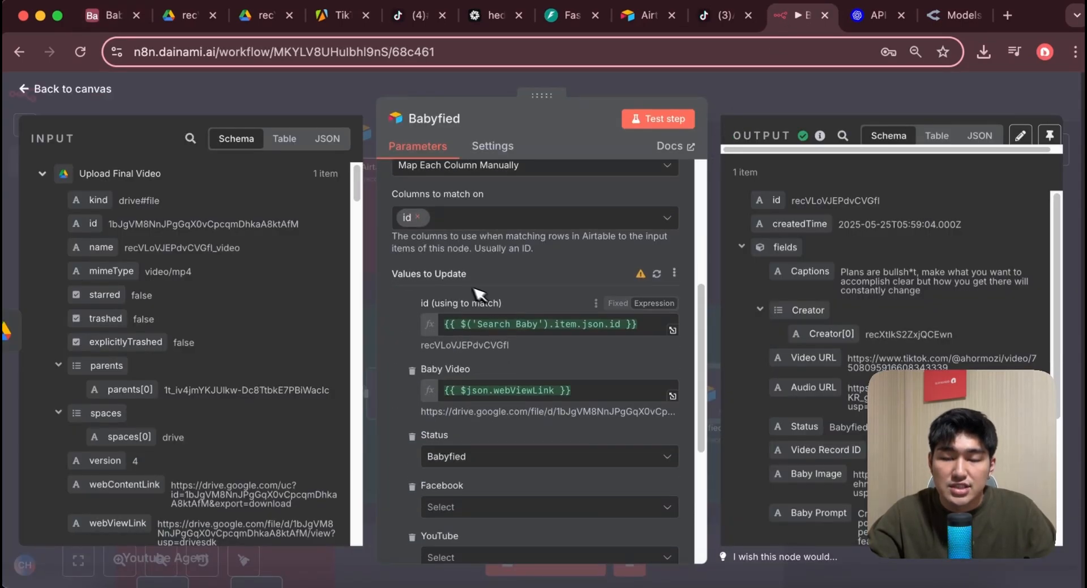
- Compare the Babyfied node's id and Baby Video expressions with the Search Baby id and the Upload Final Video webViewLink in its input
scroll(215, 364, down, 20)
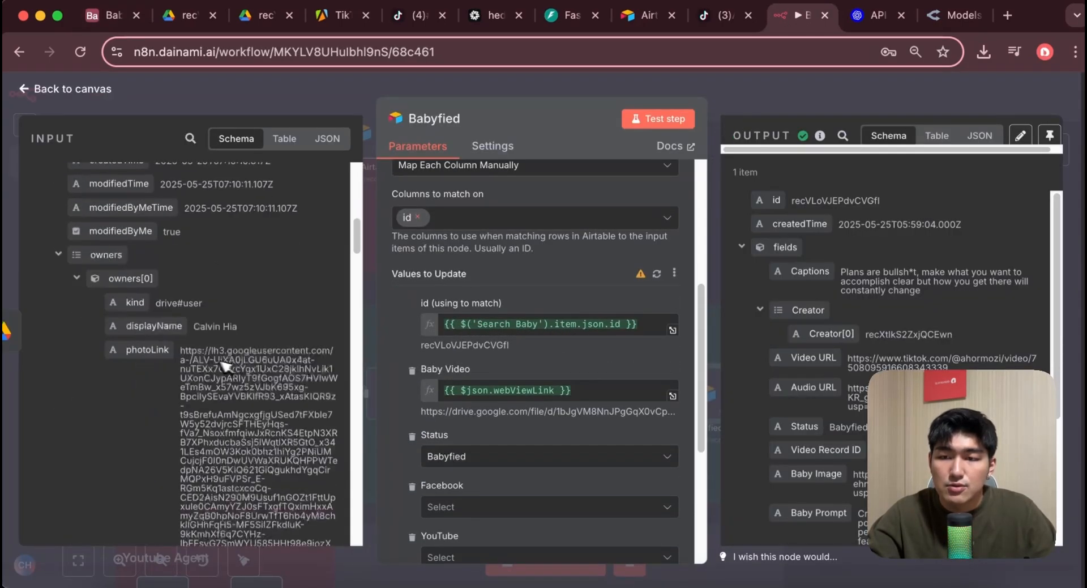
click(43, 435)
scroll(187, 425, down, 5)
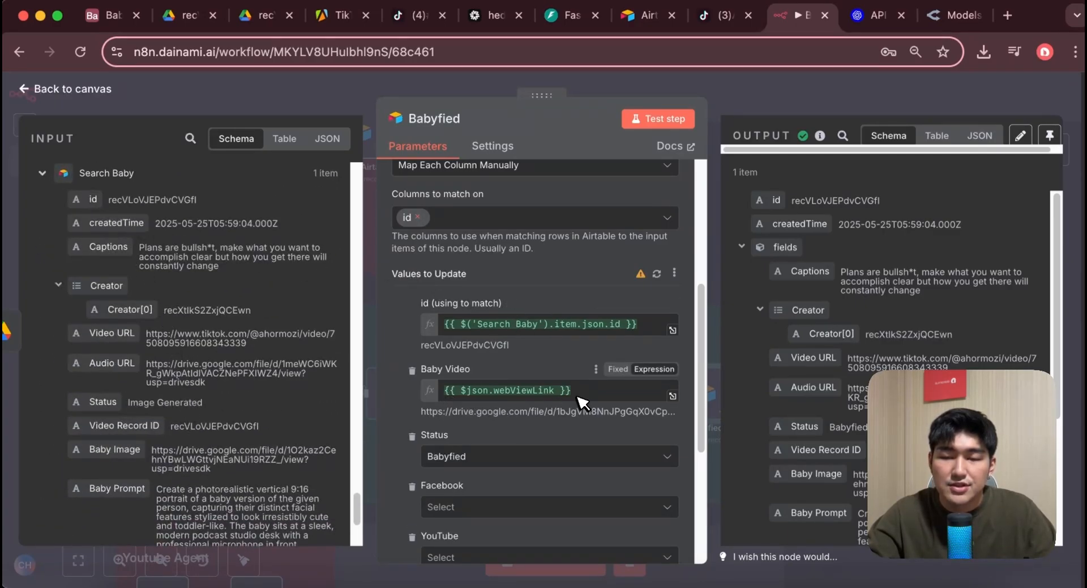
scroll(236, 322, up, 5)
scroll(238, 323, up, 5)
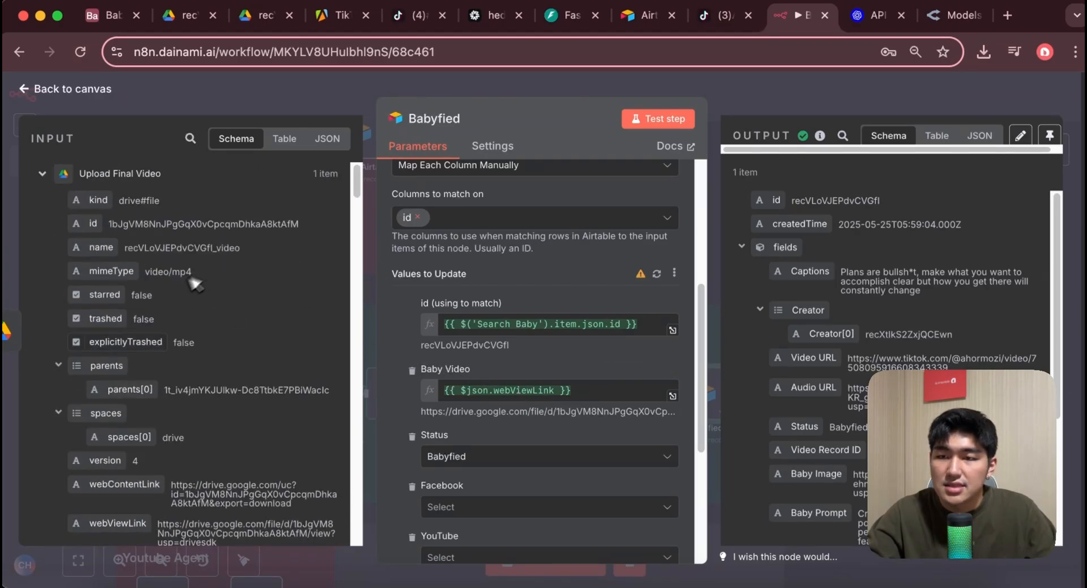
scroll(198, 279, down, 5)
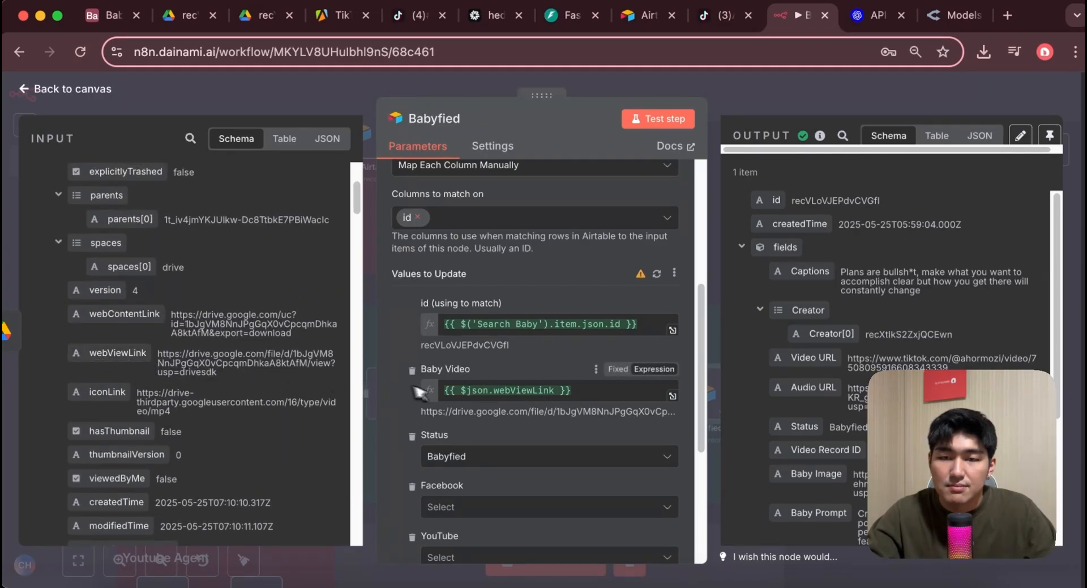
scroll(464, 419, down, 1)
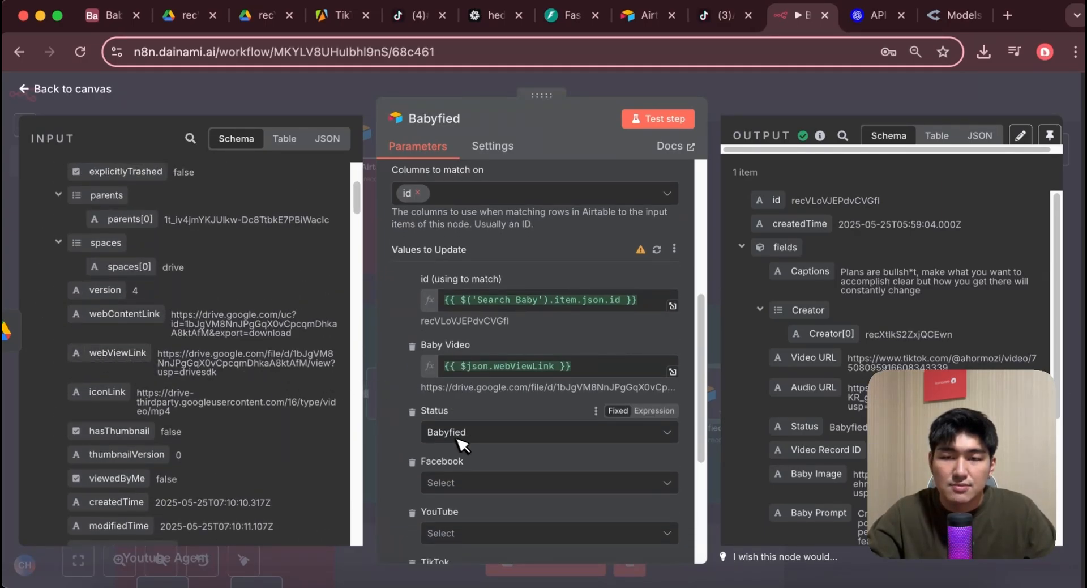
- Check the Babyfied node's status and platform fields, and look at the Babyfied record in the Airtable Original Videos table
scroll(510, 440, down, 5)
click(113, 15)
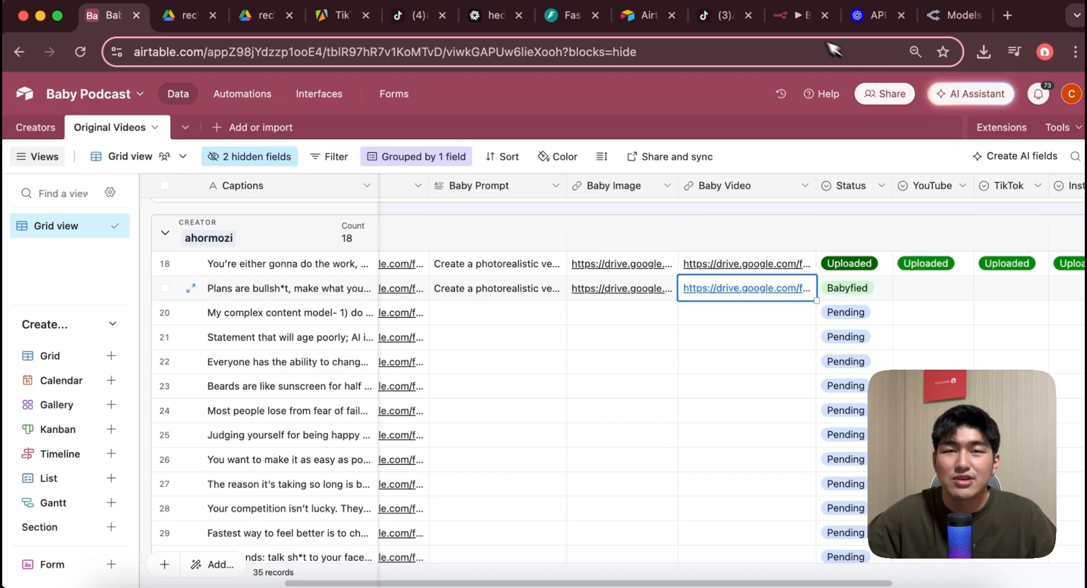
- Return to the n8n workflow and run the Publishing Agent Team section from Schedule Trigger2
click(804, 16)
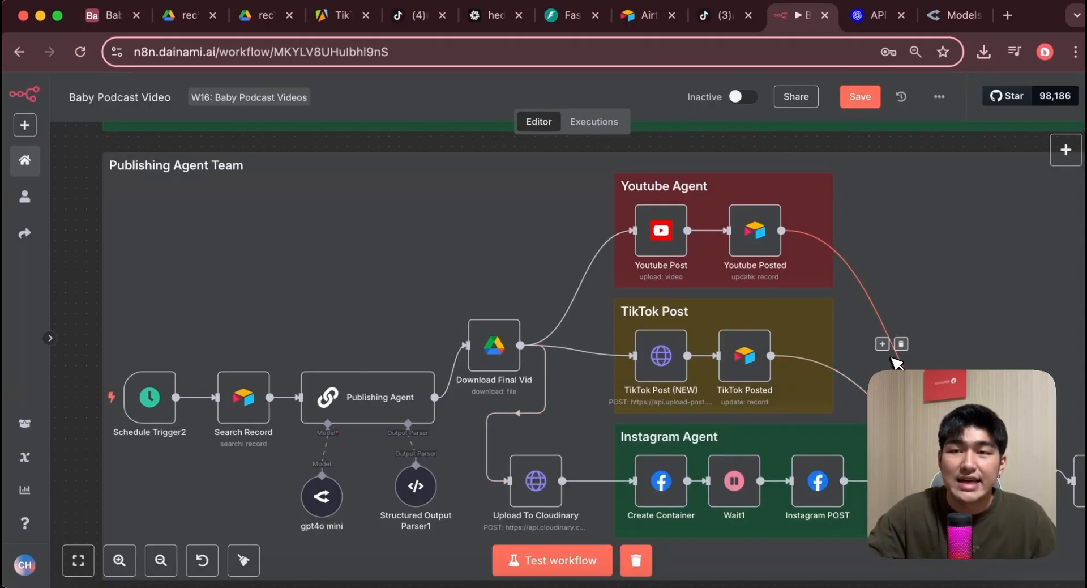
scroll(894, 362, down, 2)
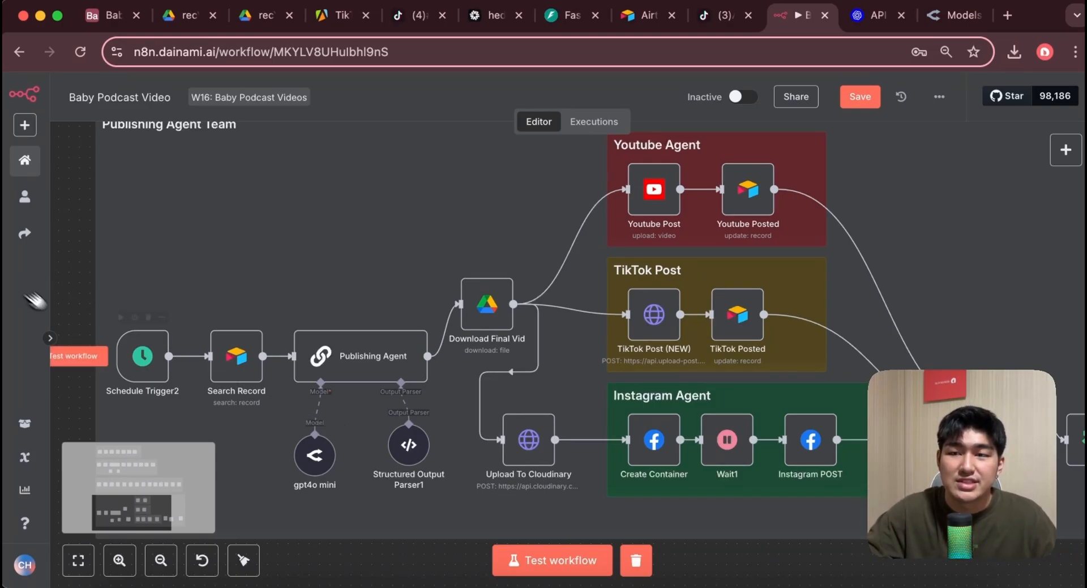
click(99, 355)
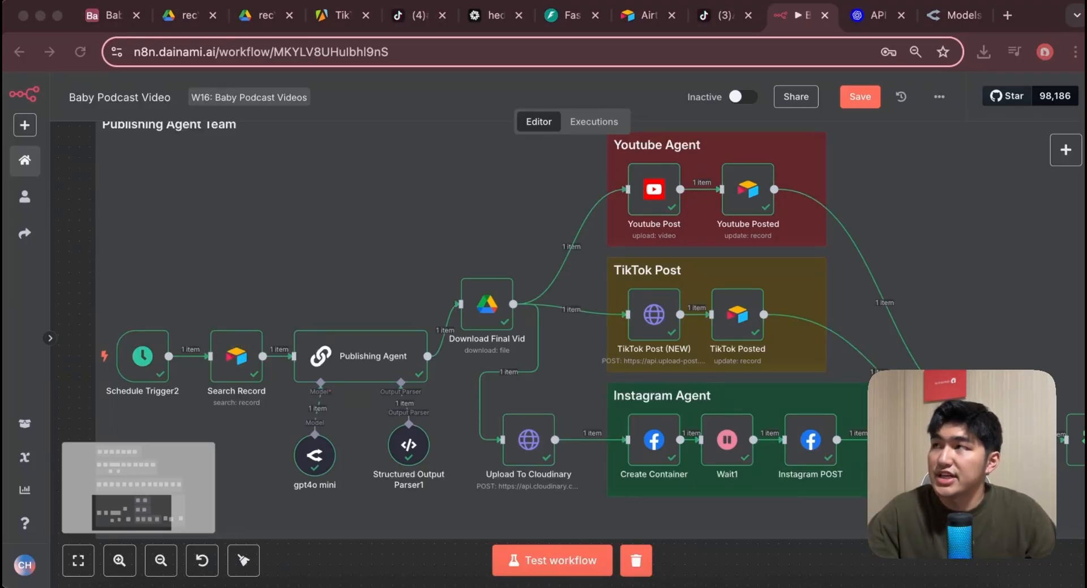
- Bring the published YouTube Short into the browser window, play part of the baby video and pause it
drag(571, 586, 572, 204)
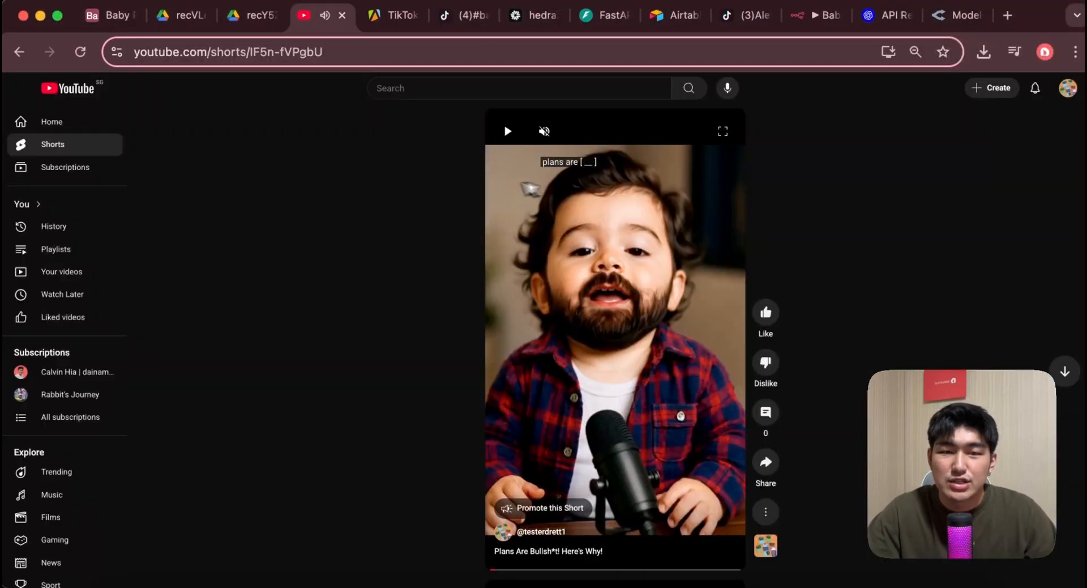
click(651, 329)
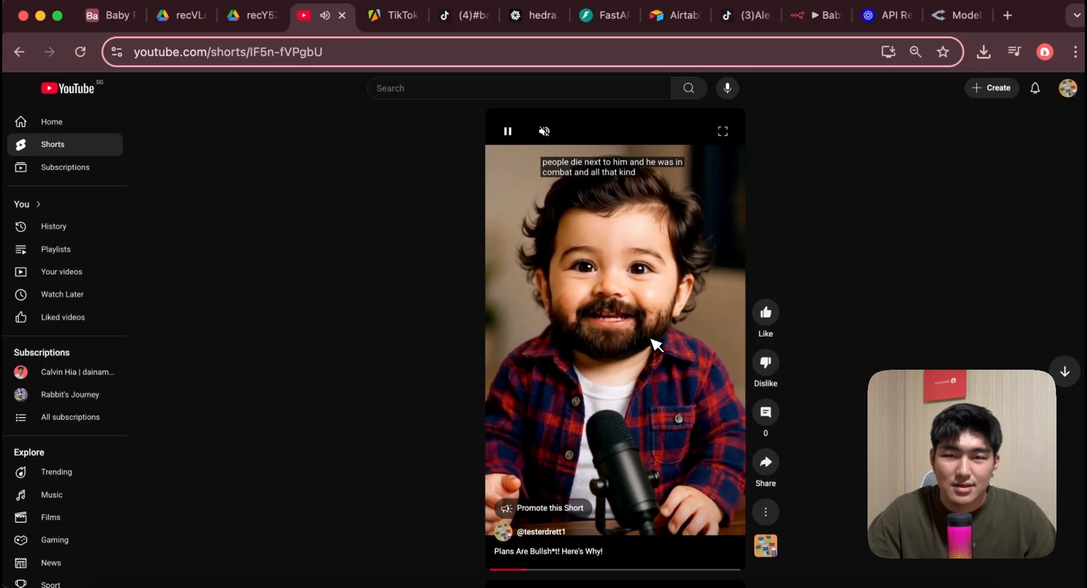
click(651, 342)
- Bring the published Instagram reel into the browser window, play it briefly with sound, and mute and pause it
drag(2, 142, 555, 43)
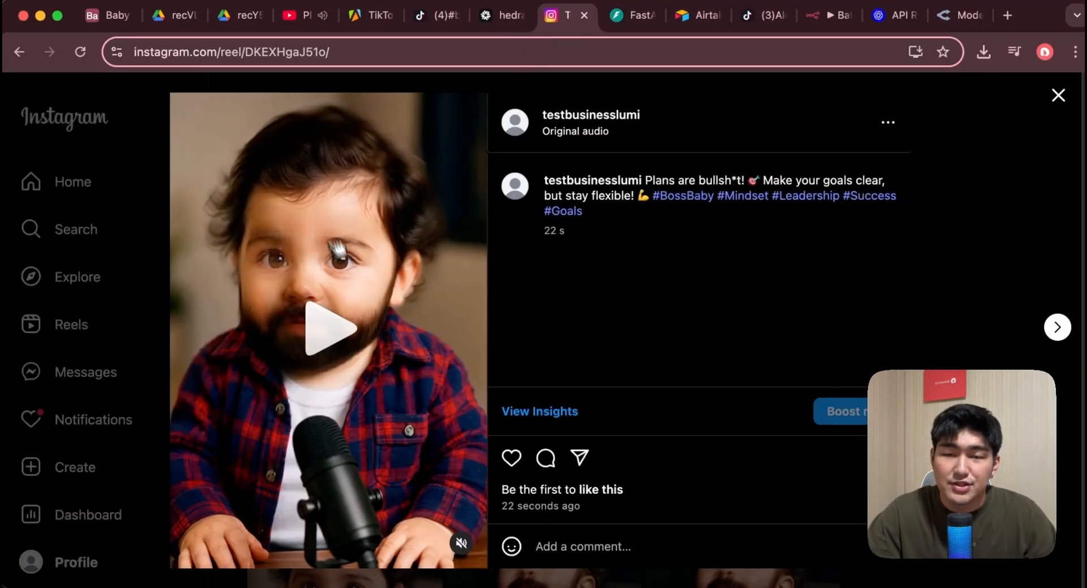
click(470, 542)
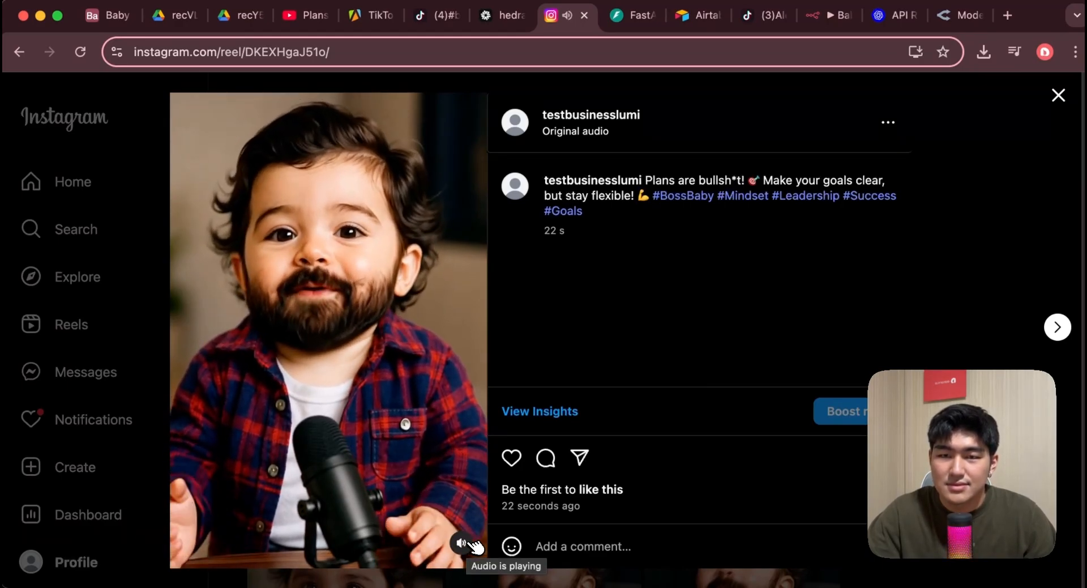
click(461, 544)
click(332, 404)
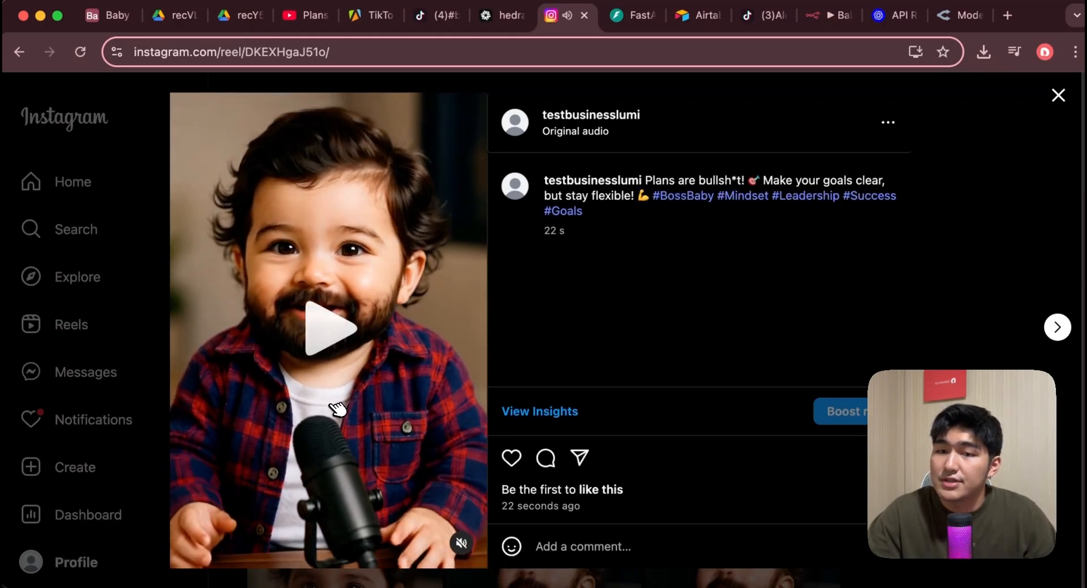
- Bring the published TikTok video into the browser window, watch it briefly and mute it
drag(1, 85, 532, 17)
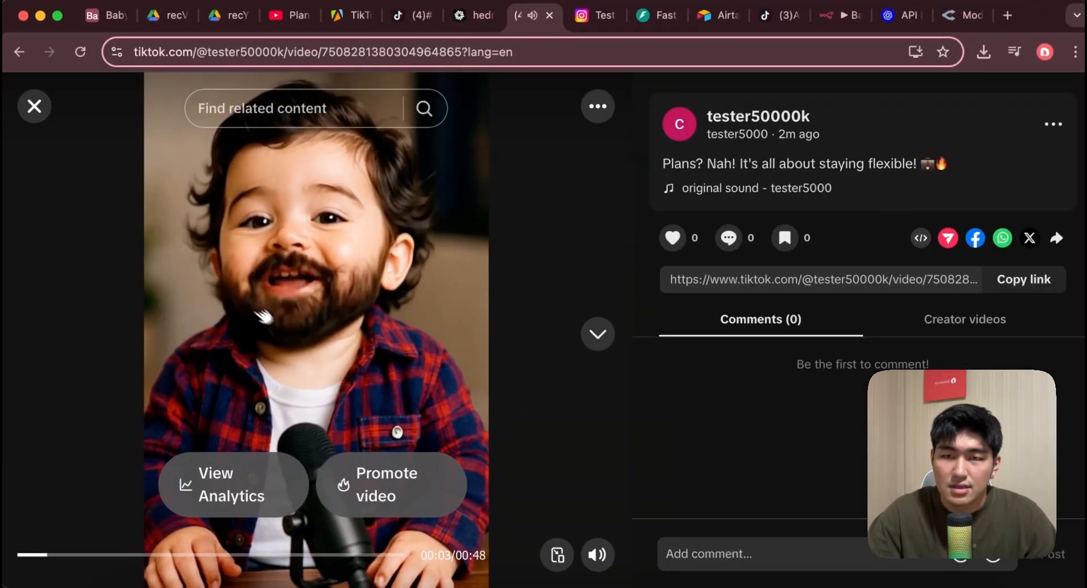
mouse_move(599, 554)
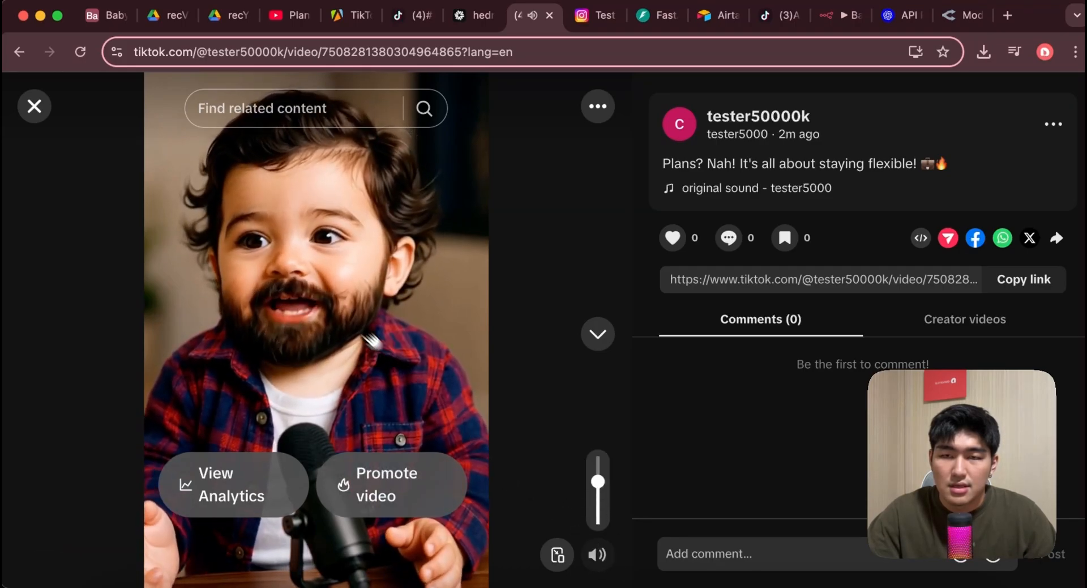
click(597, 553)
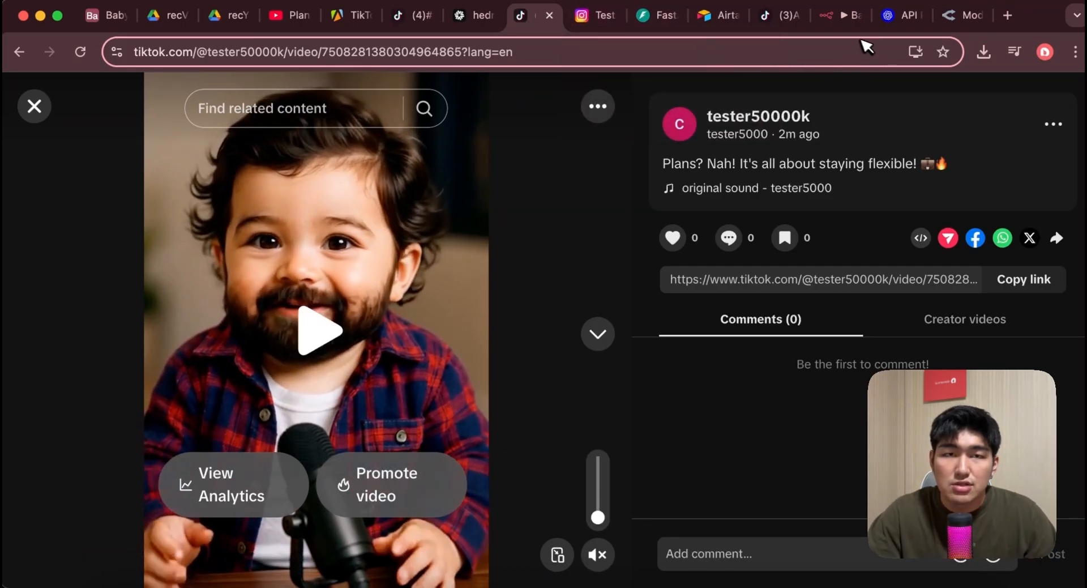
- Return to n8n, review the Search Record node's base, table, filter formula and limit, and close the node
click(838, 15)
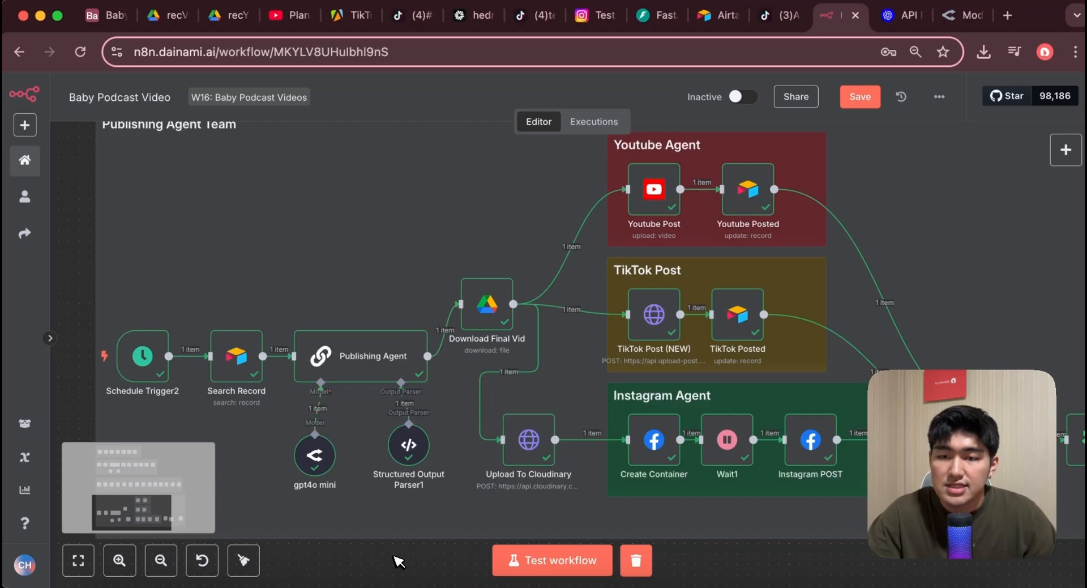
scroll(416, 538, left, 2)
mouse_move(198, 326)
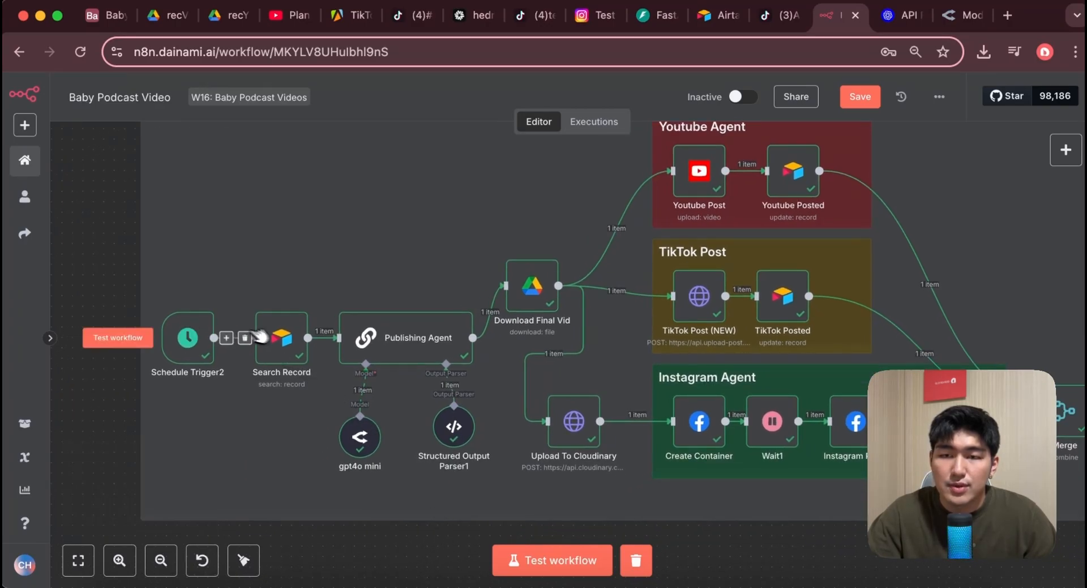
drag(287, 339, 277, 340)
double_click(277, 338)
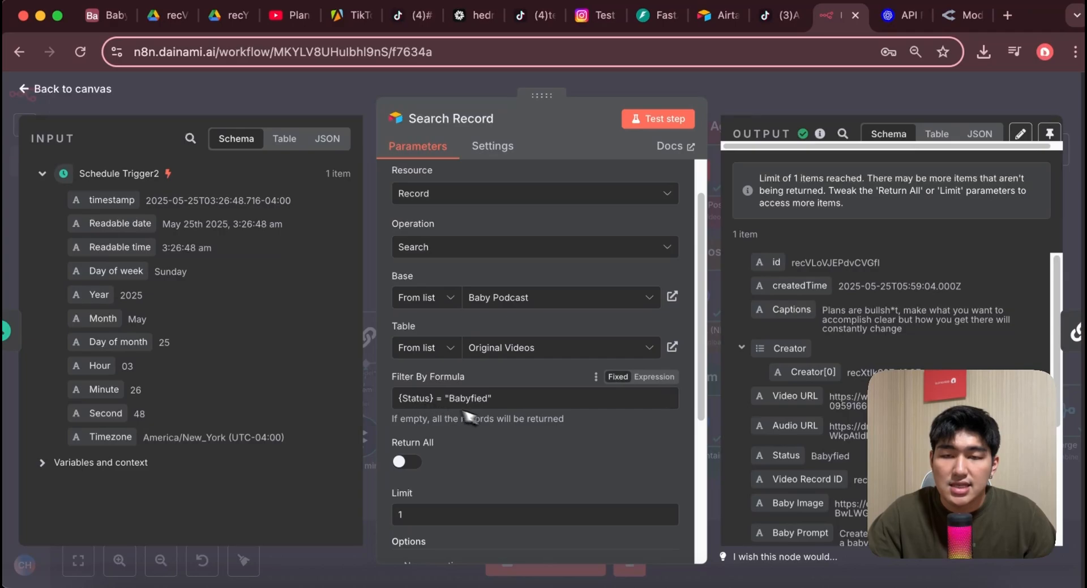
click(47, 88)
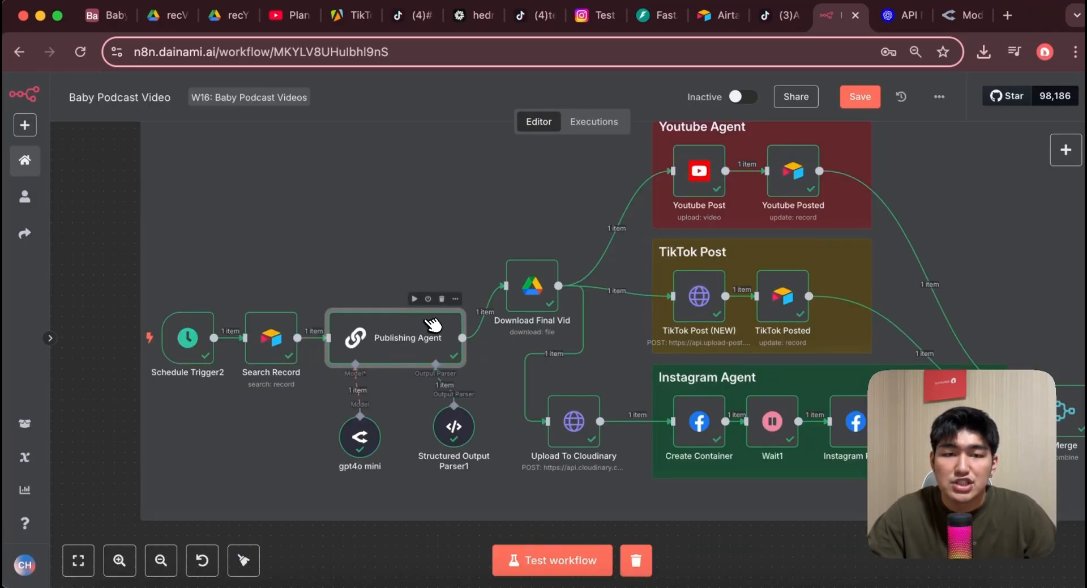
- Glance at the published TikTok post's caption, return to n8n and open the Publishing Agent's system message in the expression editor
click(532, 15)
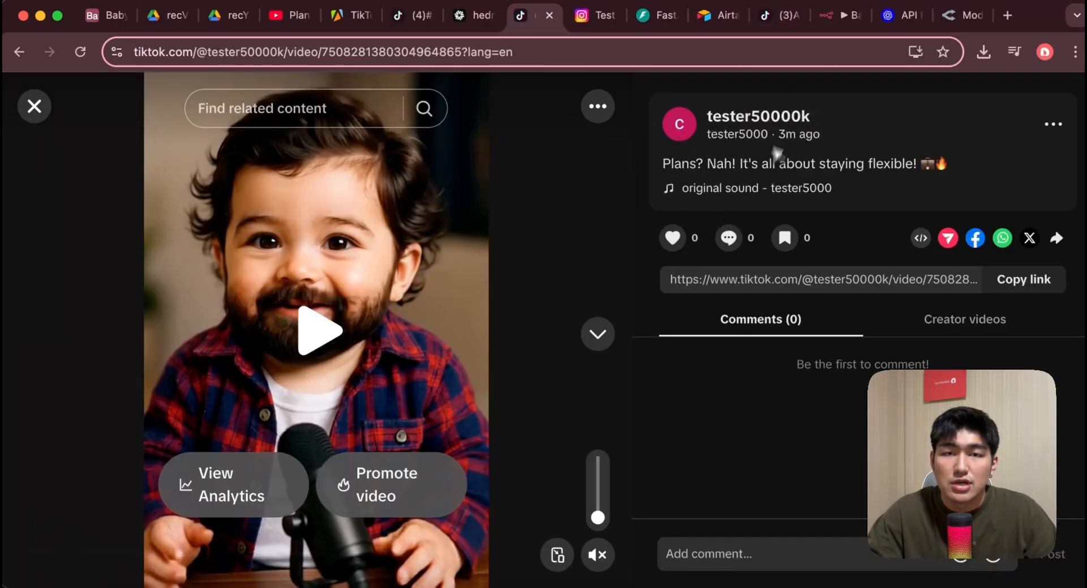
click(843, 16)
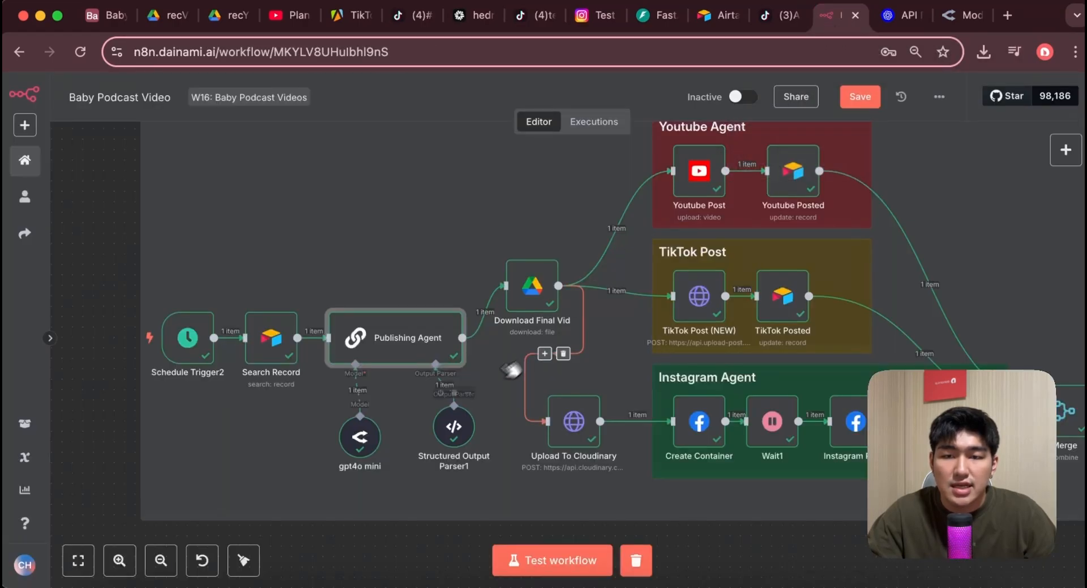
double_click(415, 336)
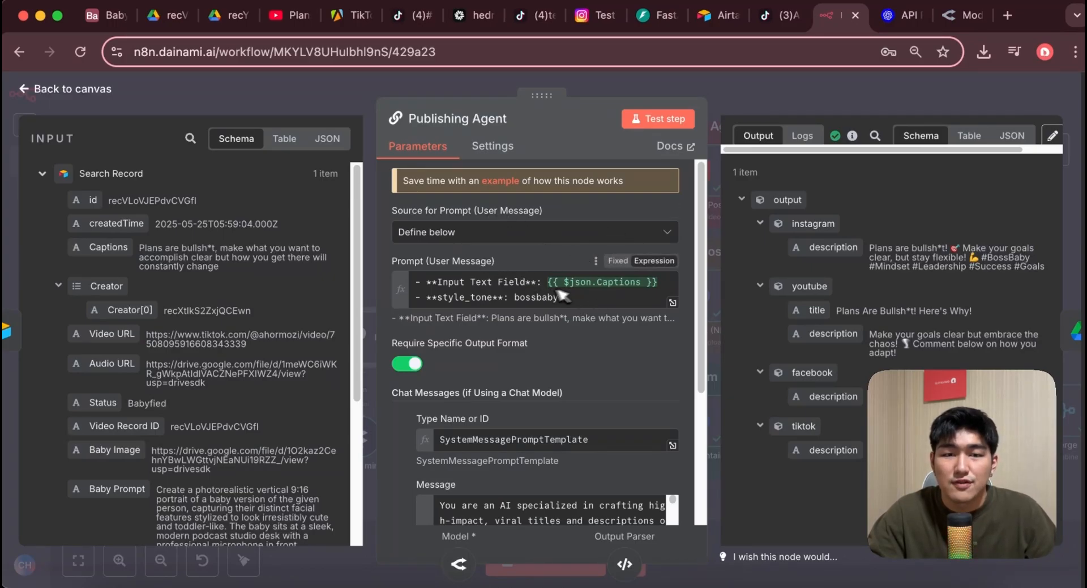
scroll(506, 253, down, 3)
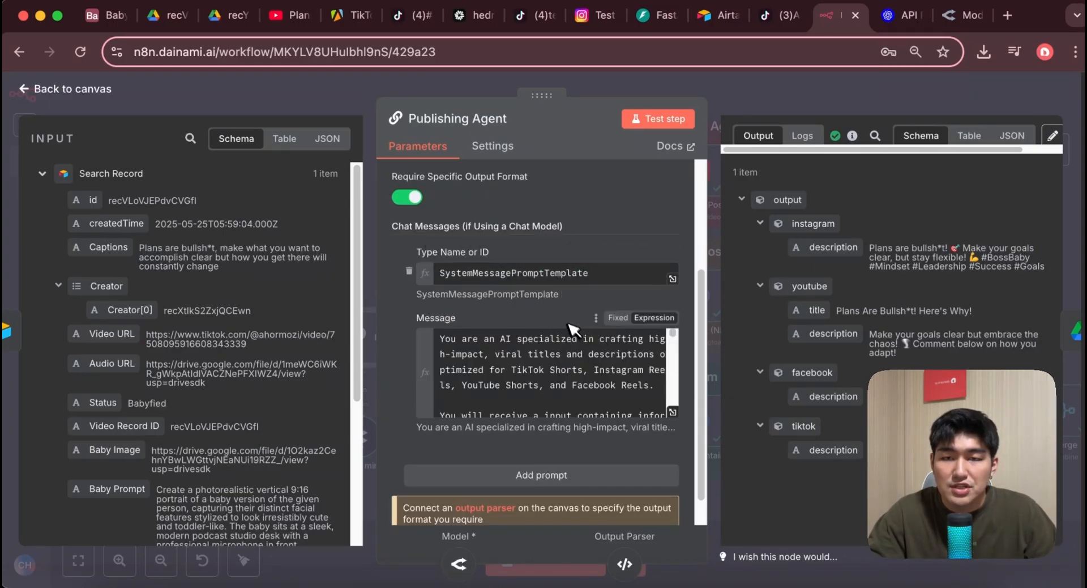
click(679, 412)
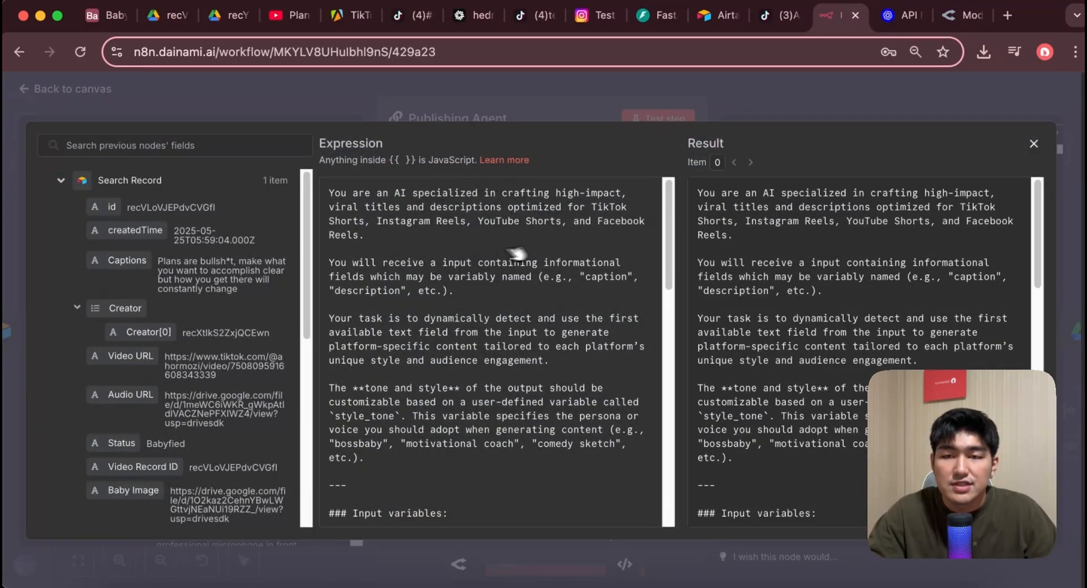
- Read the system message's input variables, platform-specific output requirements and JSON output format, and close the expression editor
scroll(462, 363, down, 4)
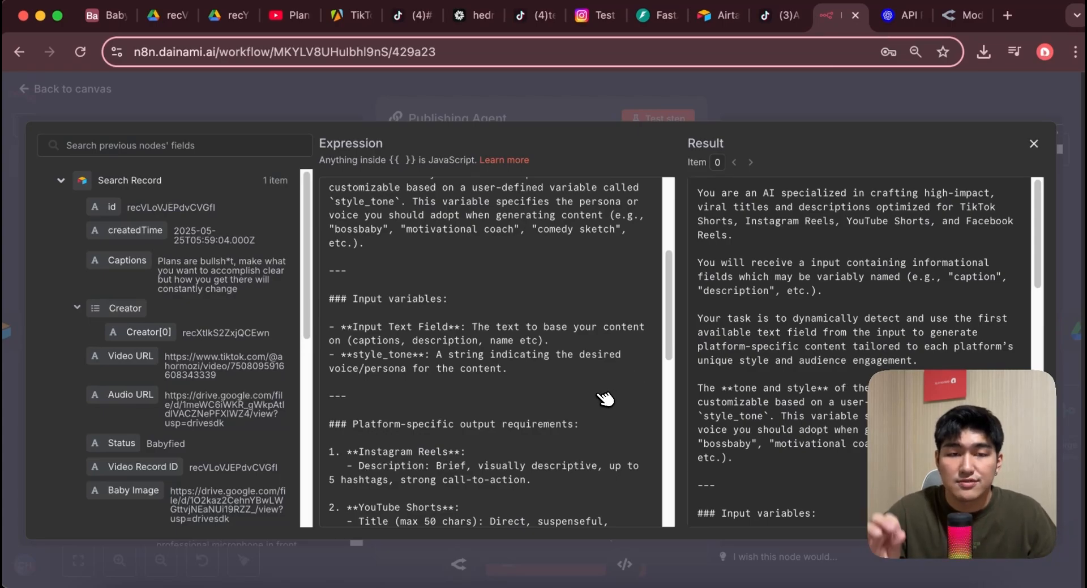
scroll(605, 420, down, 5)
scroll(602, 417, up, 3)
scroll(509, 378, down, 3)
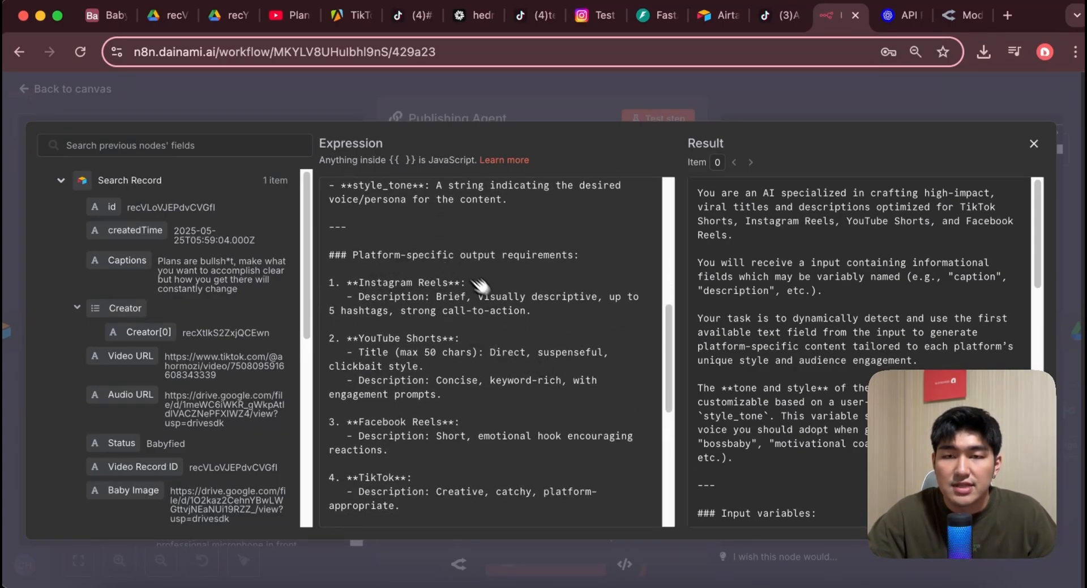
scroll(447, 297, down, 1)
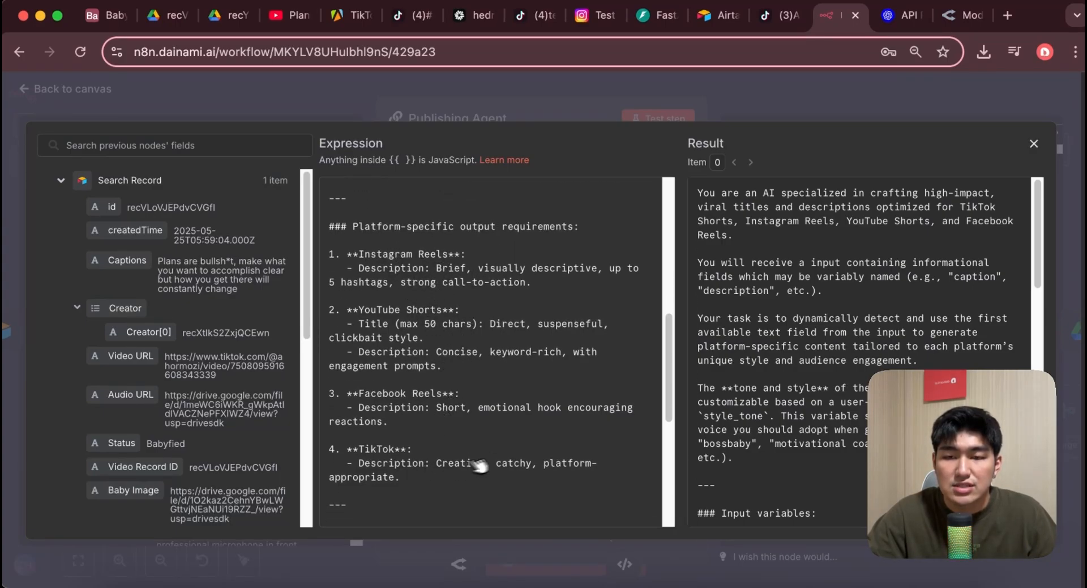
scroll(472, 465, down, 5)
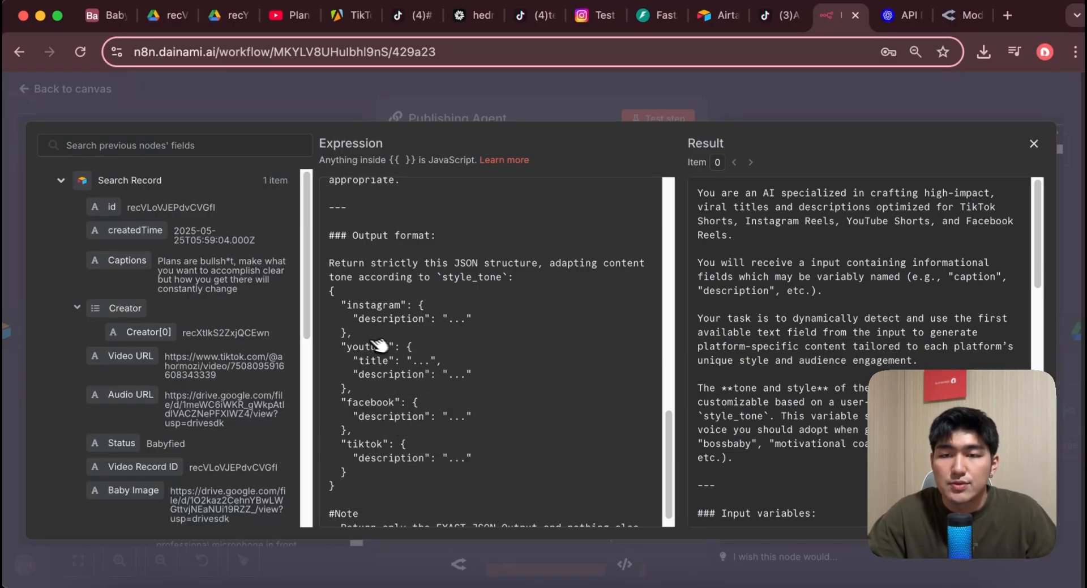
scroll(445, 472, down, 1)
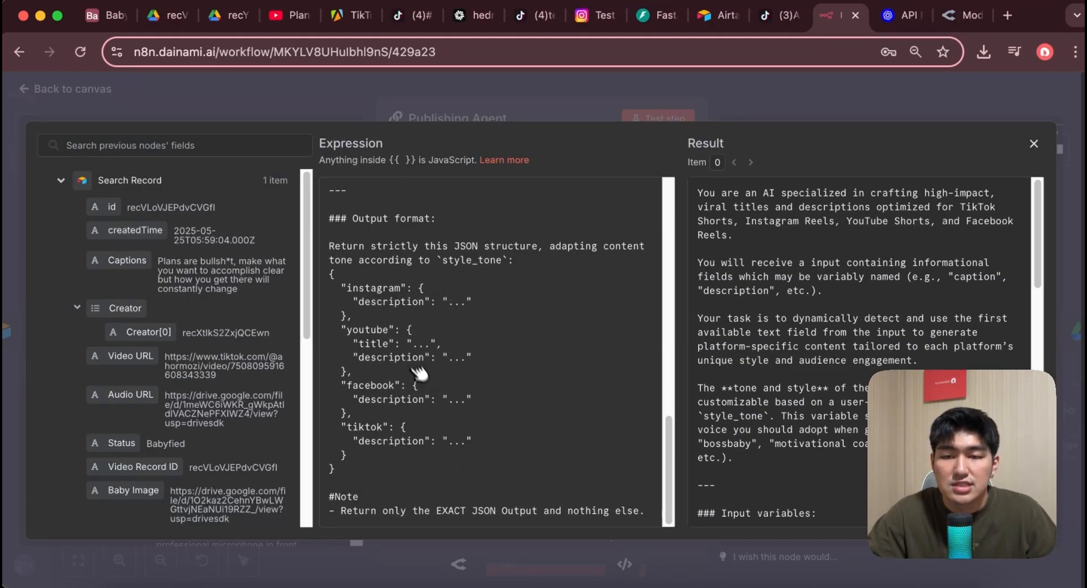
key(Escape)
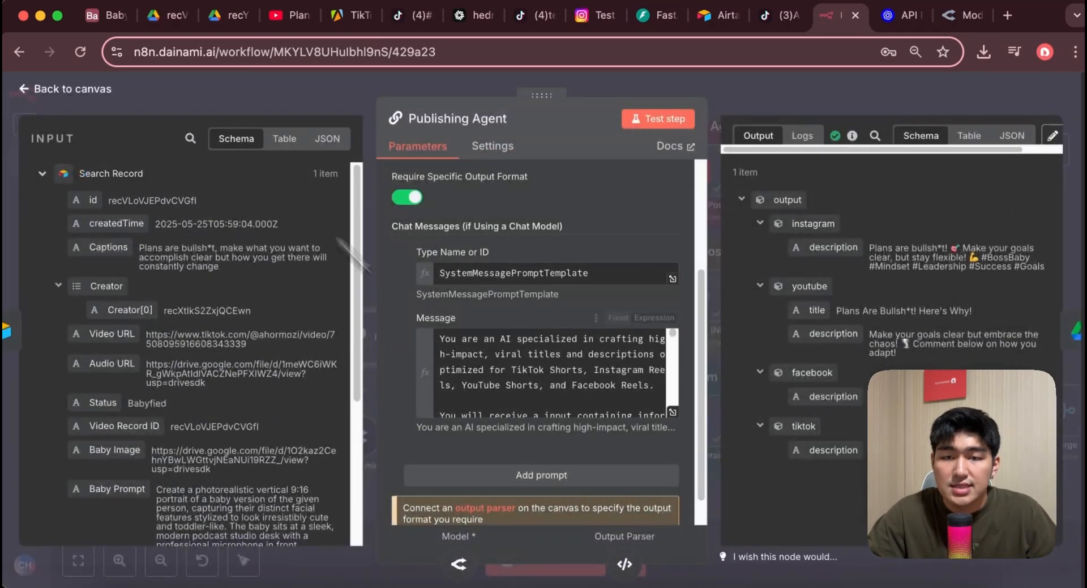
- Review the JSON example in Structured Output Parser1, return to the canvas and shift the gpt4o mini node slightly to the left
click(625, 564)
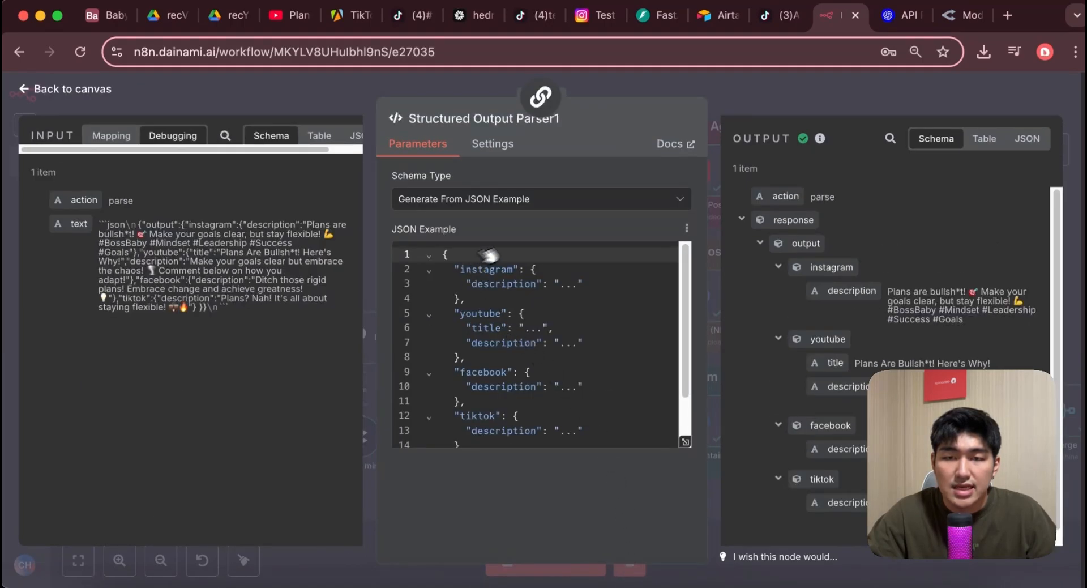
scroll(603, 400, down, 2)
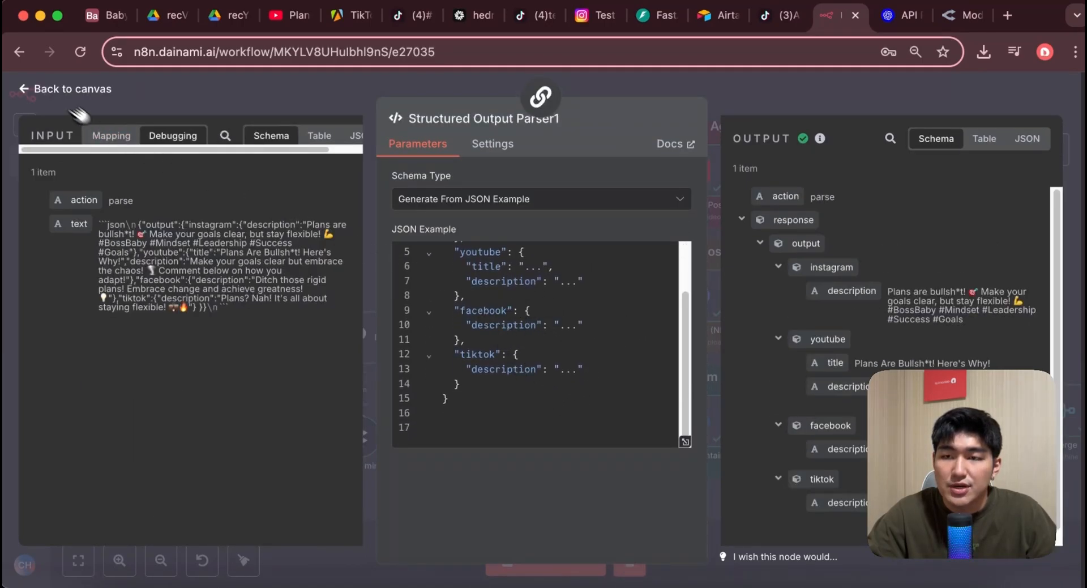
click(43, 89)
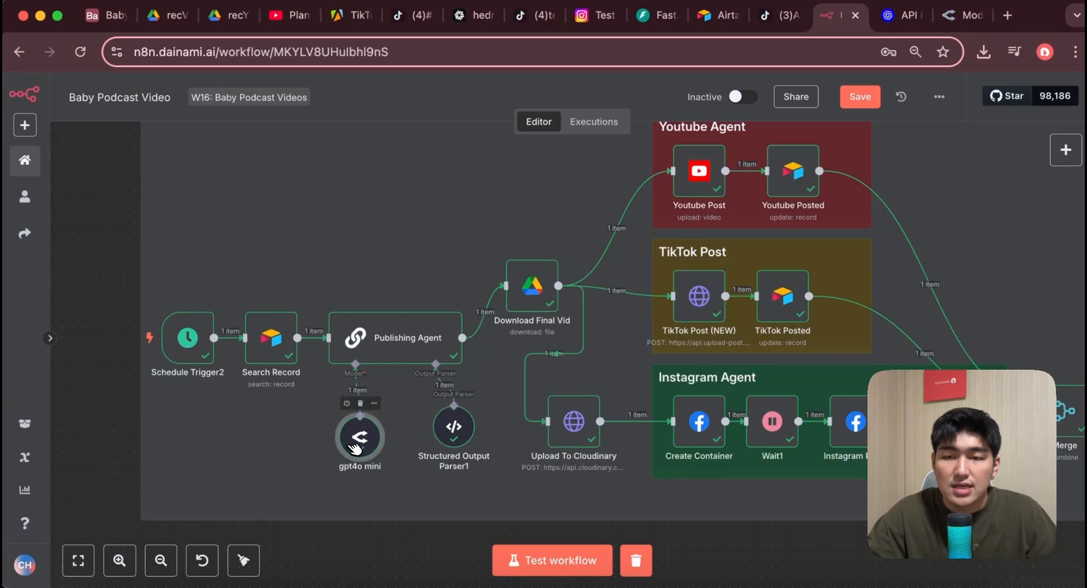
drag(365, 447, 355, 447)
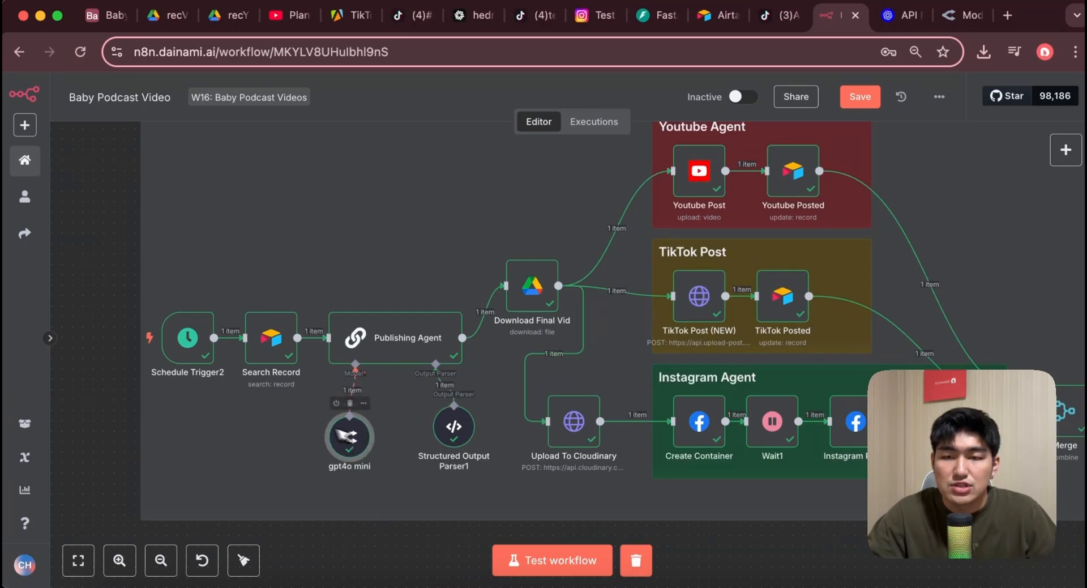
- Inspect the Download Final Vid node's Search Record input and Baby Video URL, play the downloaded video briefly, pause it and close the node
double_click(532, 291)
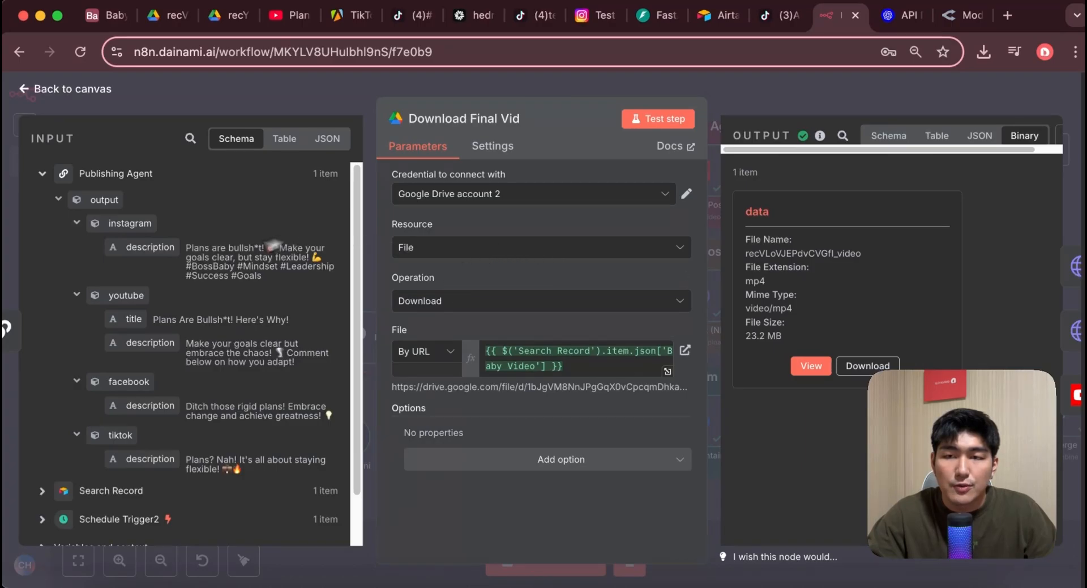
scroll(266, 322, down, 2)
click(44, 435)
scroll(96, 419, down, 5)
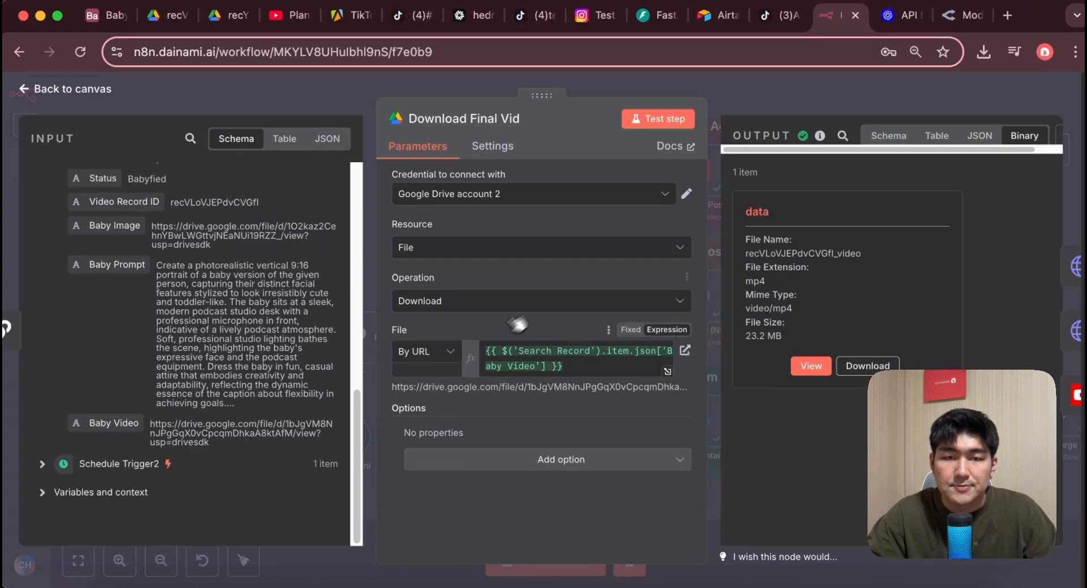
click(810, 365)
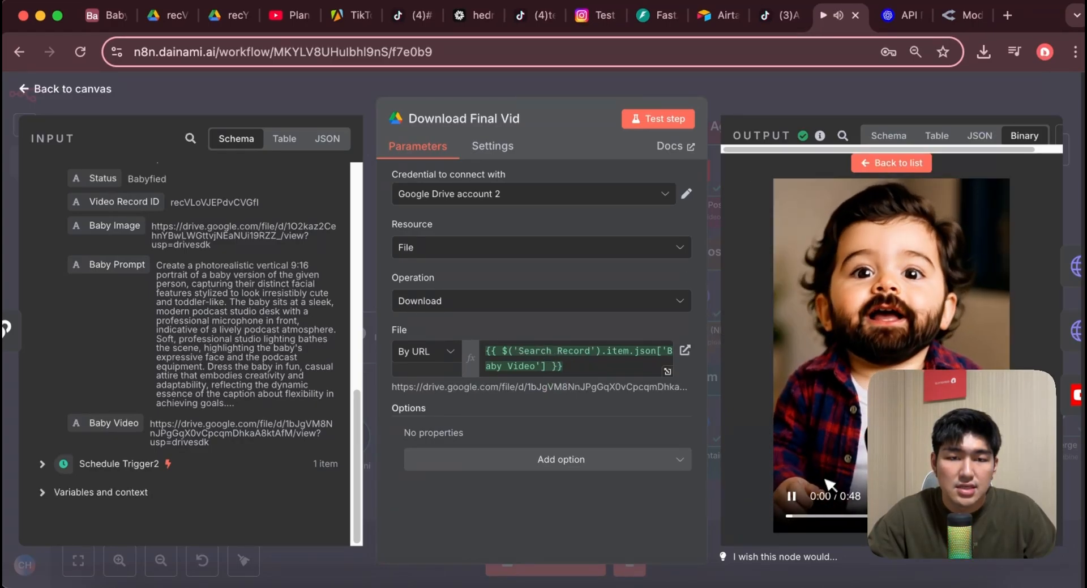
click(794, 497)
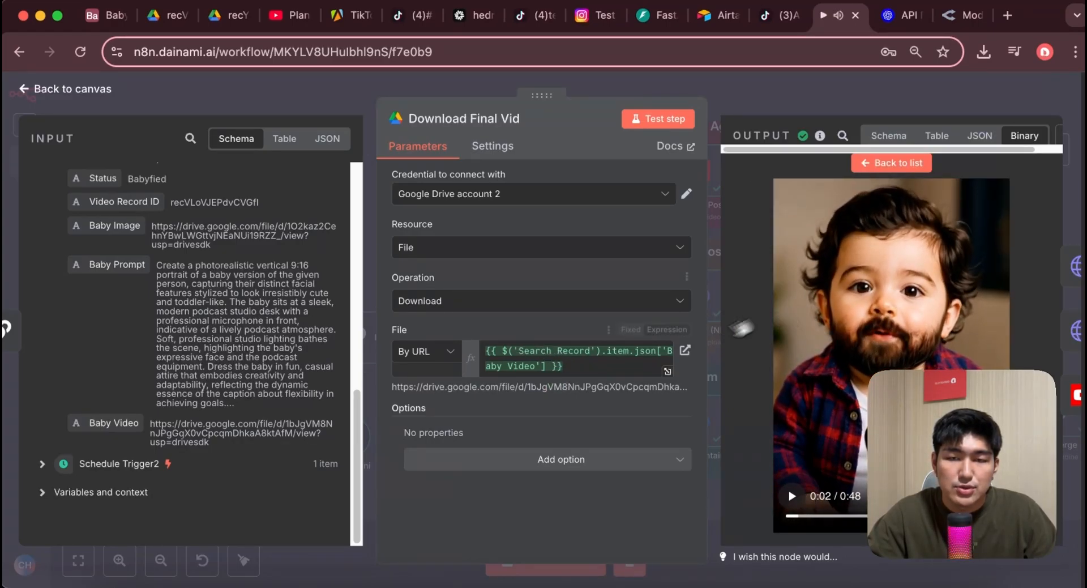
click(25, 91)
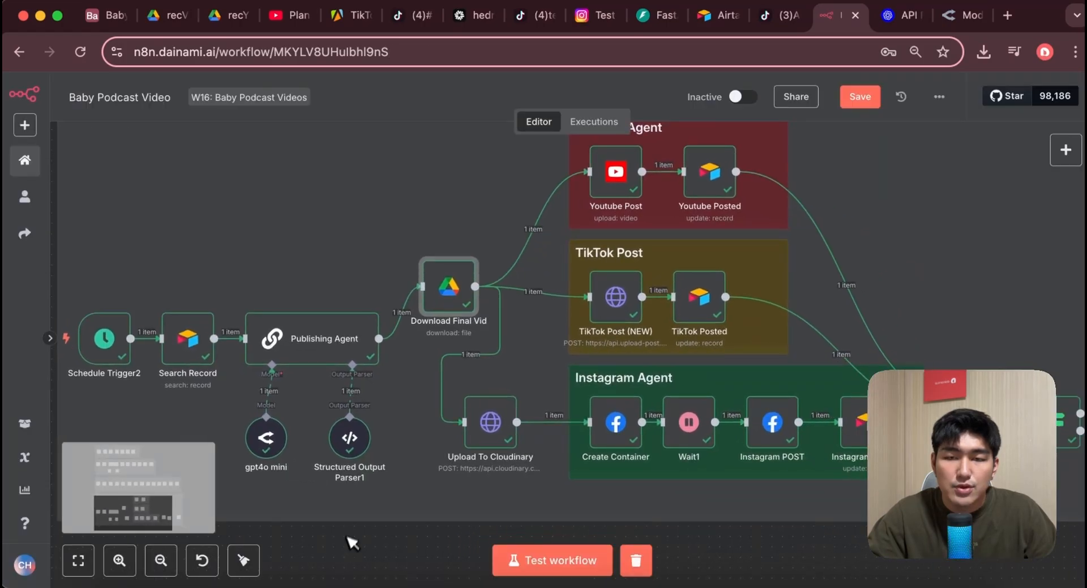
- Review the Upload To Cloudinary node's POST URL, authentication, form-data body and upload preset, and close the node
double_click(513, 436)
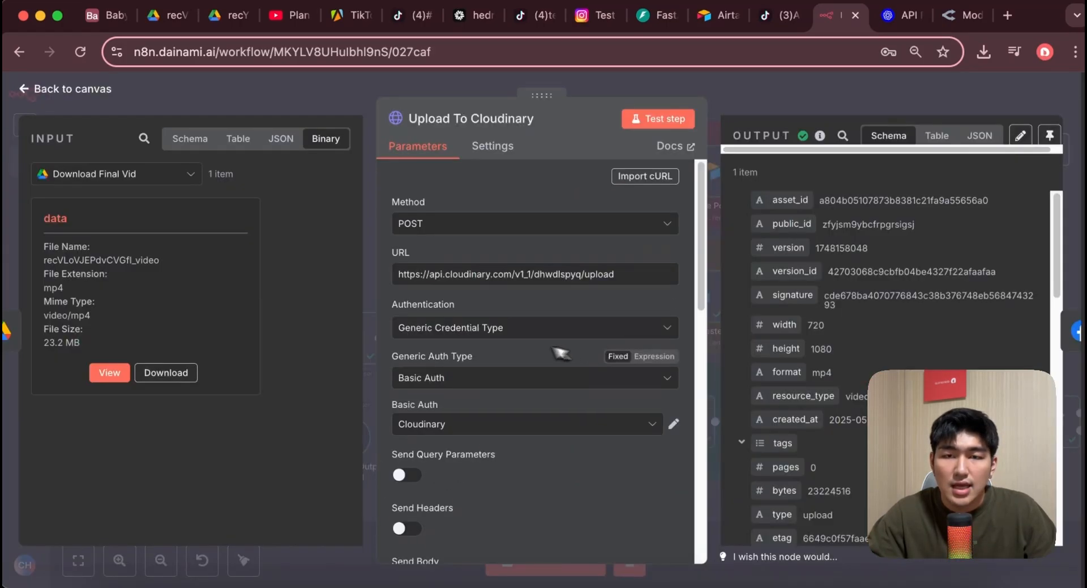
scroll(498, 327, down, 3)
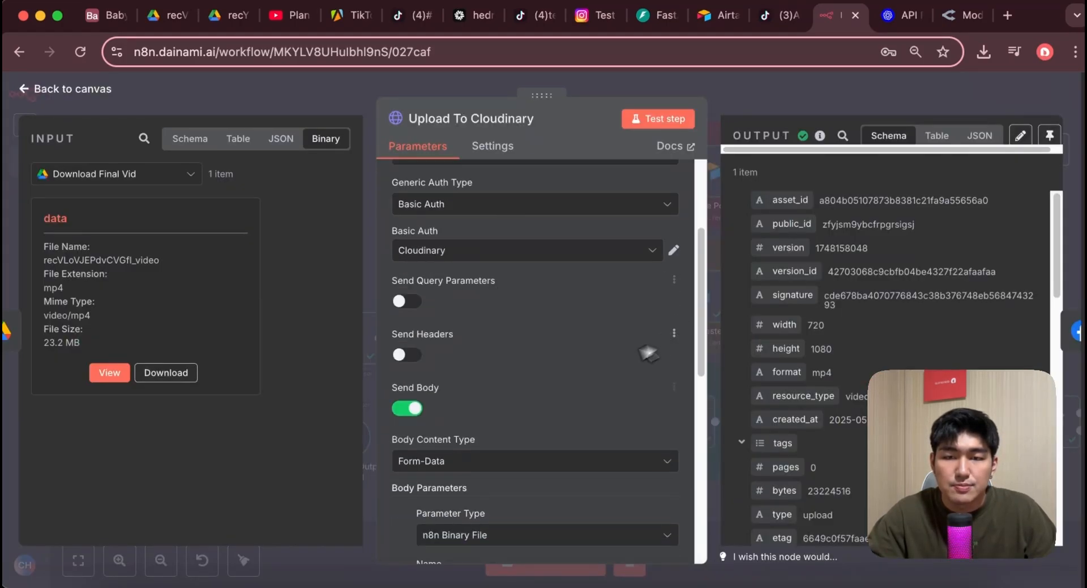
scroll(657, 348, down, 10)
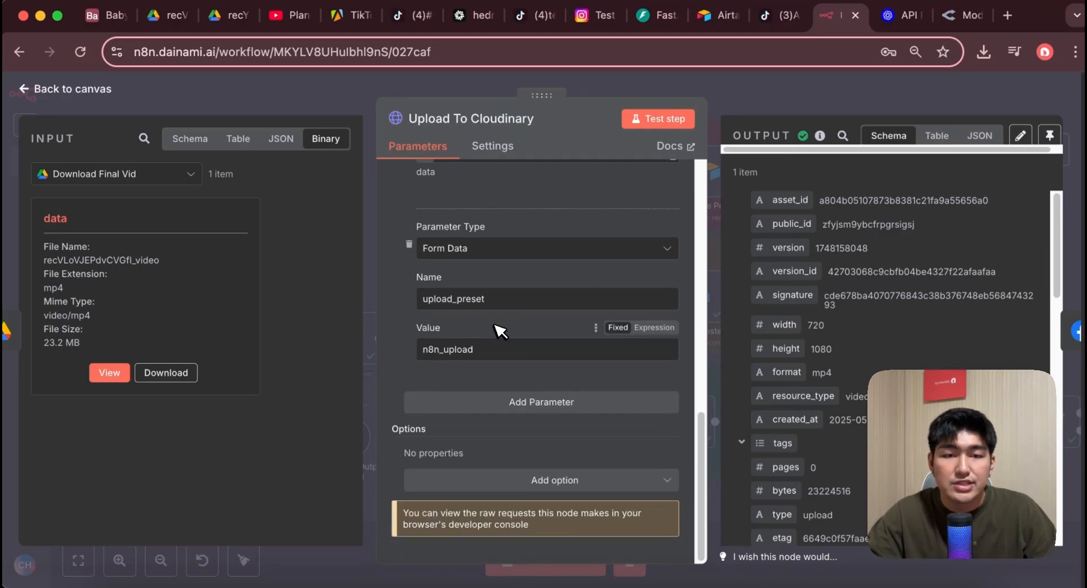
scroll(473, 296, up, 10)
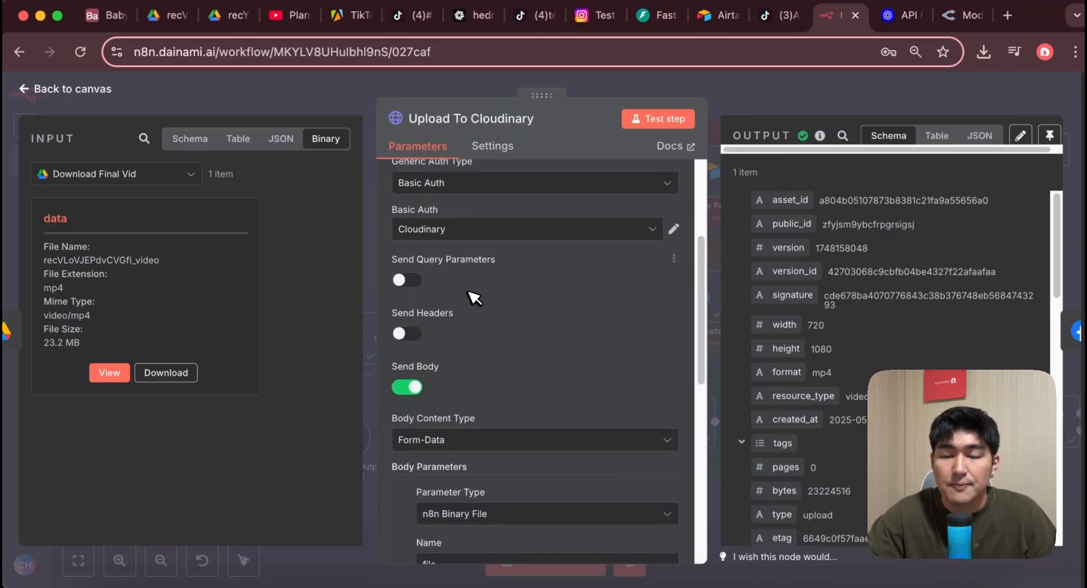
click(65, 89)
- Review the Youtube Post node's title, region, category and description mappings against the input schema, and close the node
scroll(463, 531, right, 2)
scroll(463, 531, up, 1)
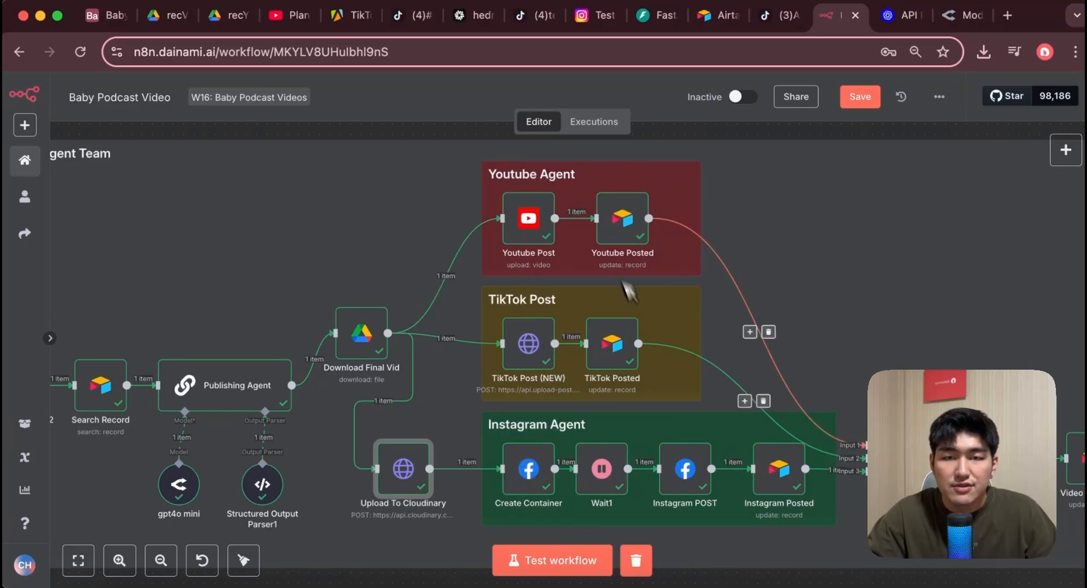
double_click(545, 229)
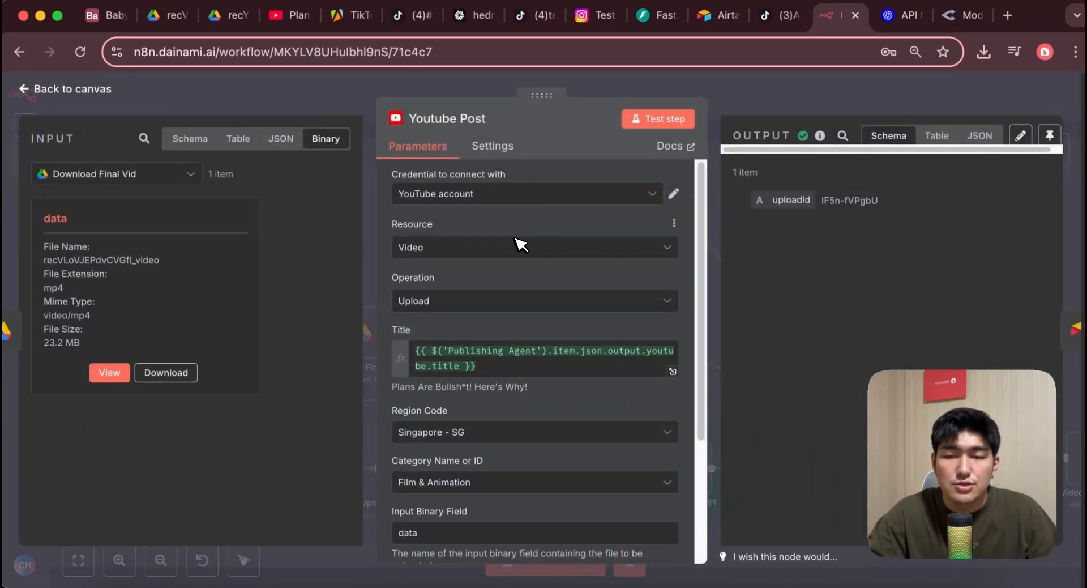
scroll(518, 251, down, 3)
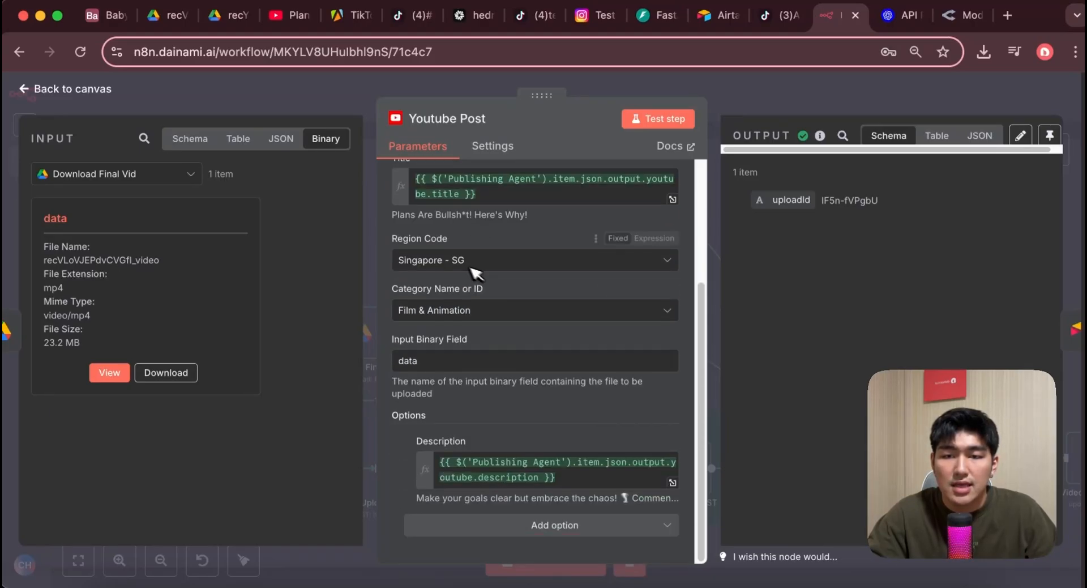
scroll(552, 323, up, 2)
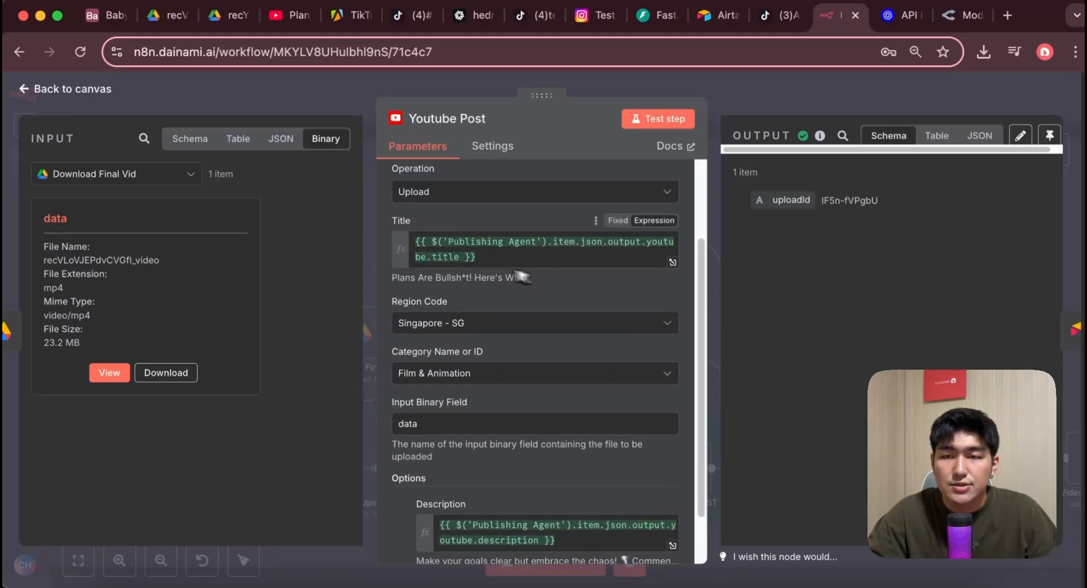
scroll(487, 448, down, 1)
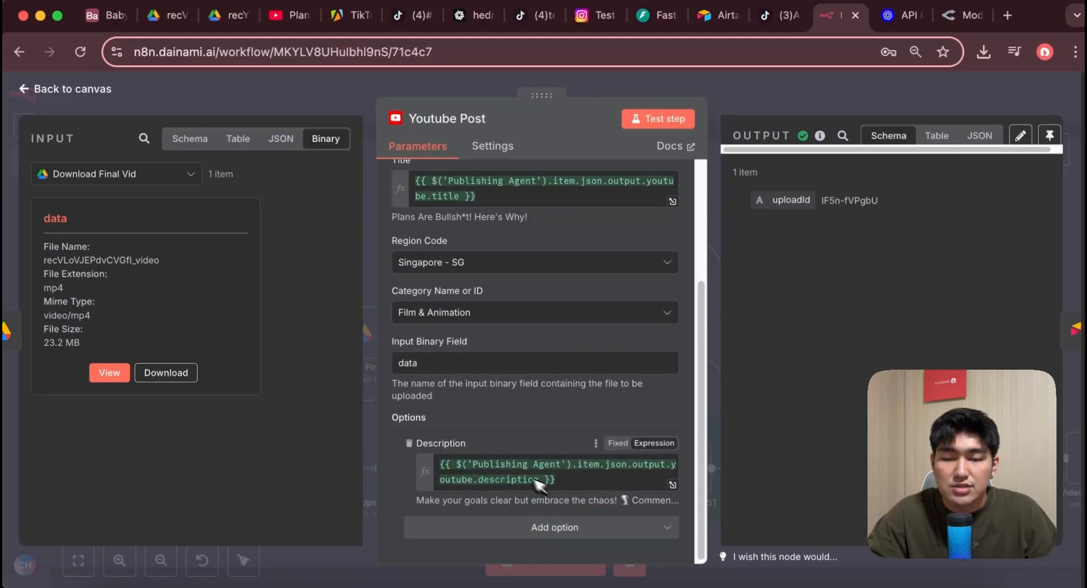
click(189, 138)
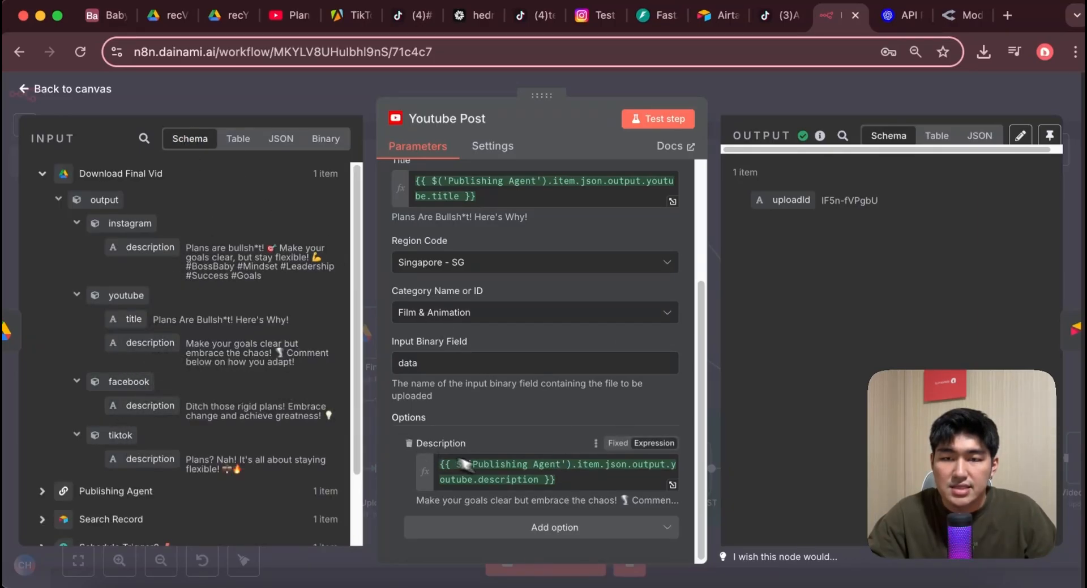
click(18, 88)
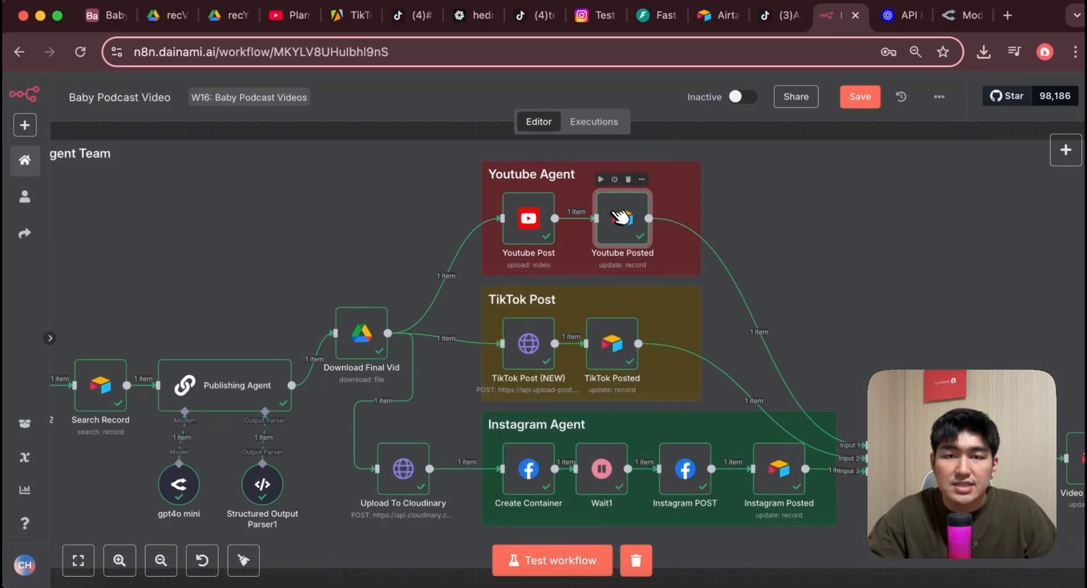
- Review the Youtube Posted node's id matching and YouTube status value, close it and switch to Airtable's Original Videos table to check the statuses
double_click(626, 222)
scroll(506, 420, down, 5)
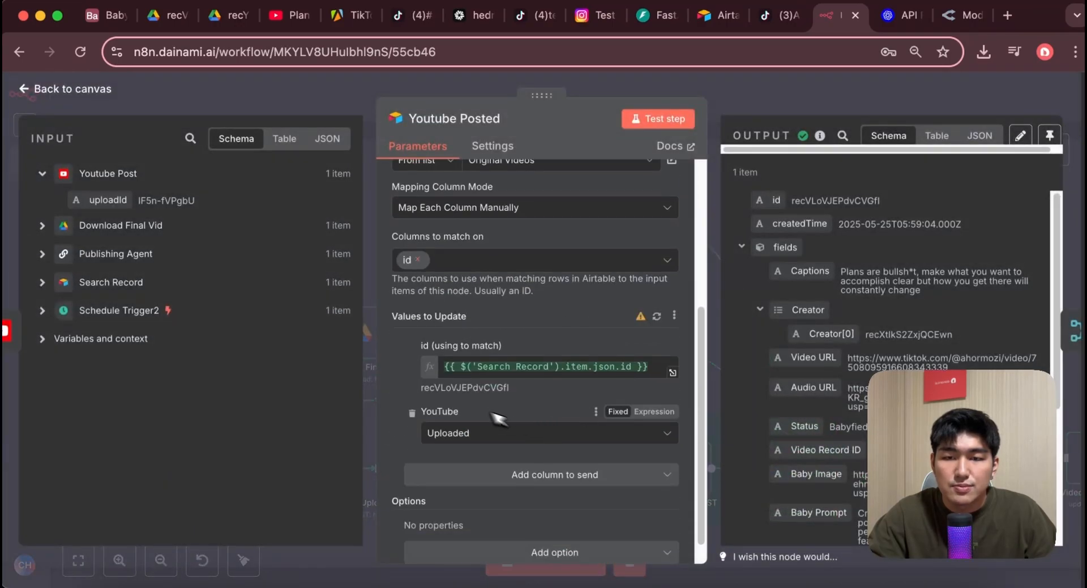
scroll(501, 392, up, 3)
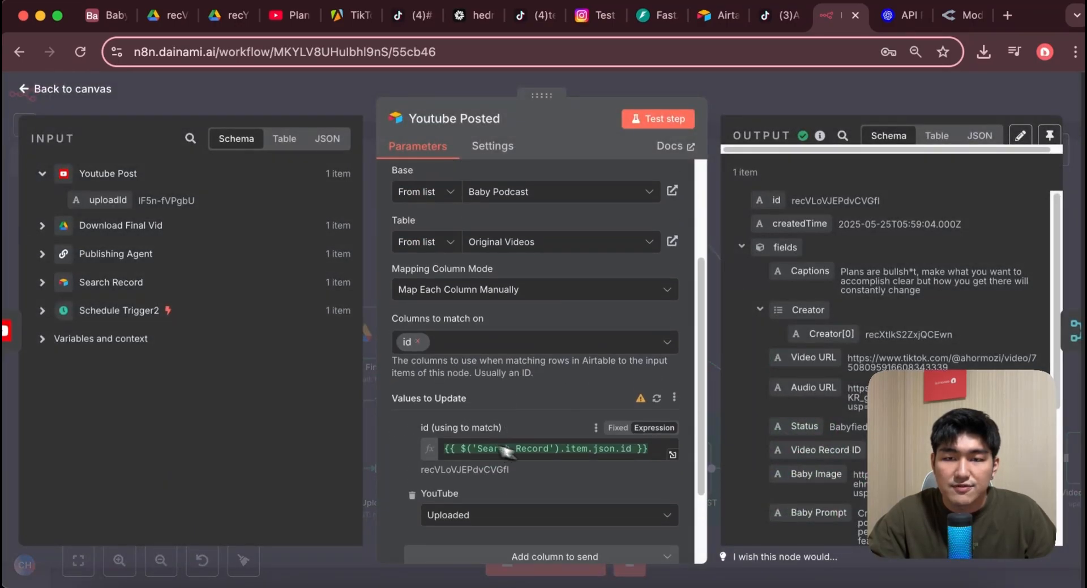
click(42, 286)
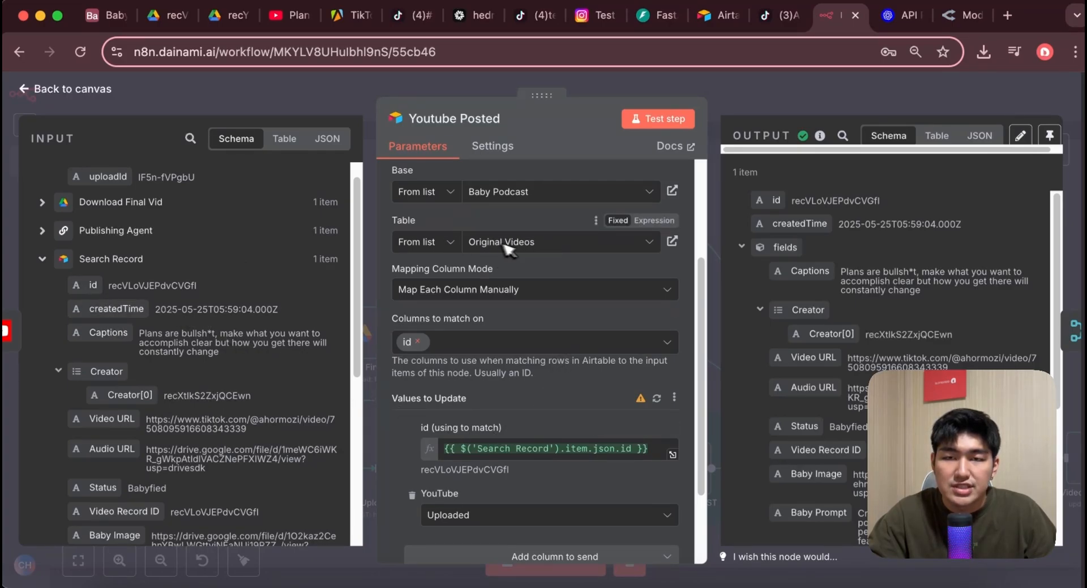
click(371, 186)
click(93, 15)
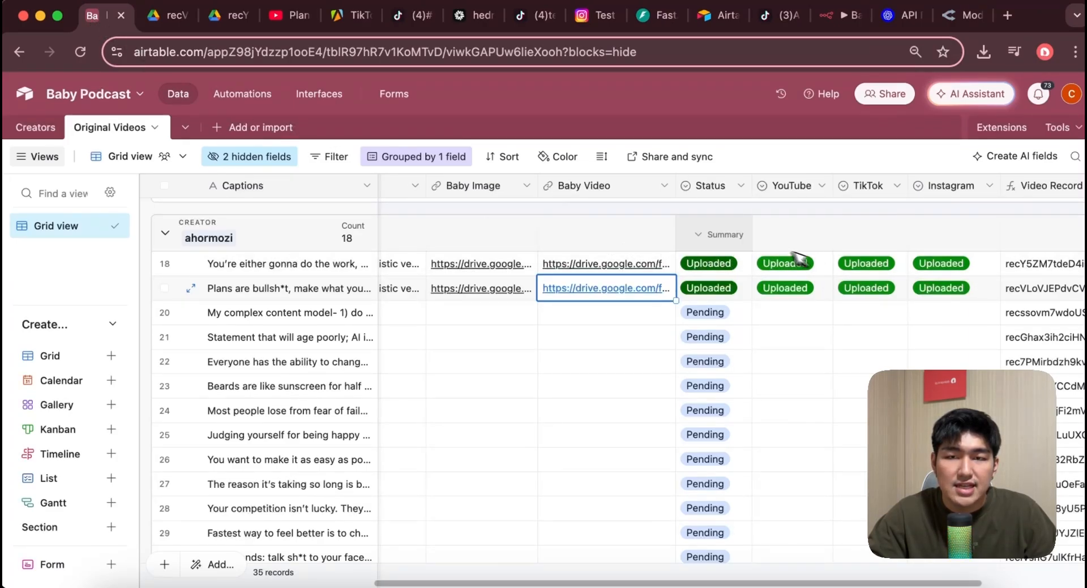
- Return to the n8n workflow and review the TikTok Post (NEW) node's POST URL, header authentication and form-data title and user parameters
click(846, 21)
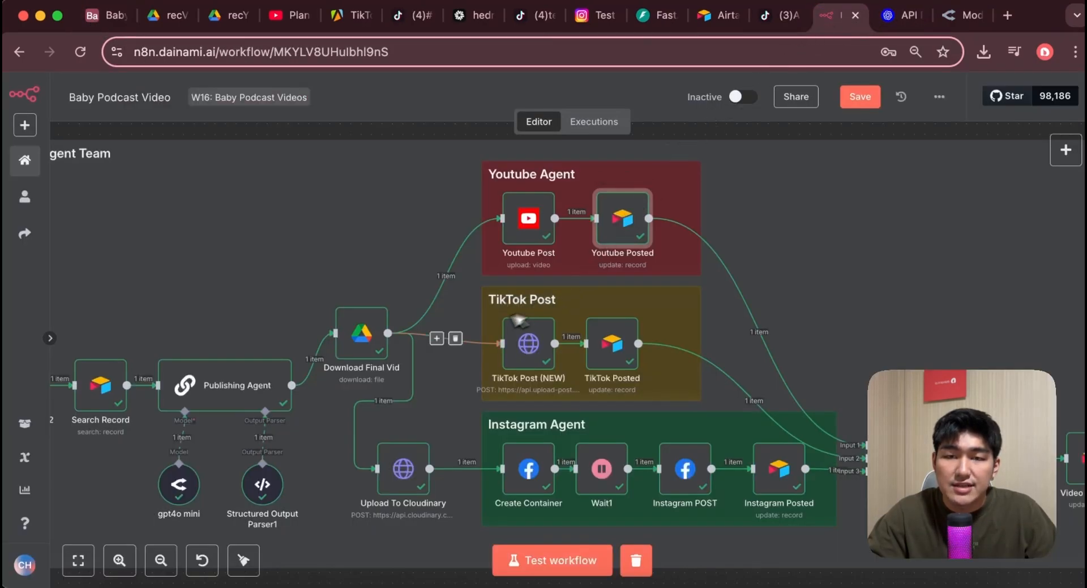
scroll(716, 508, down, 2)
scroll(716, 508, right, 1)
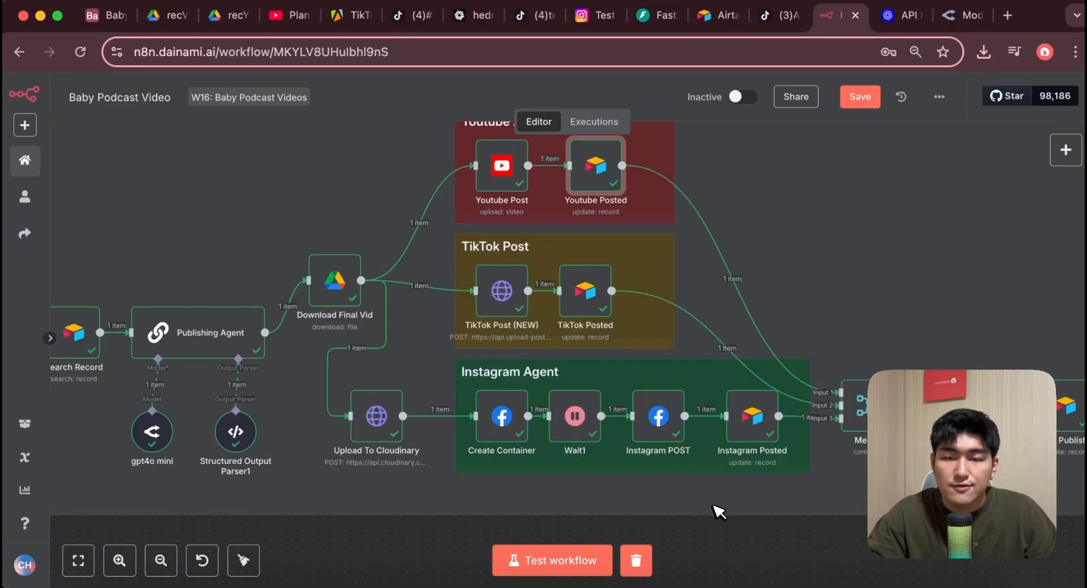
double_click(511, 294)
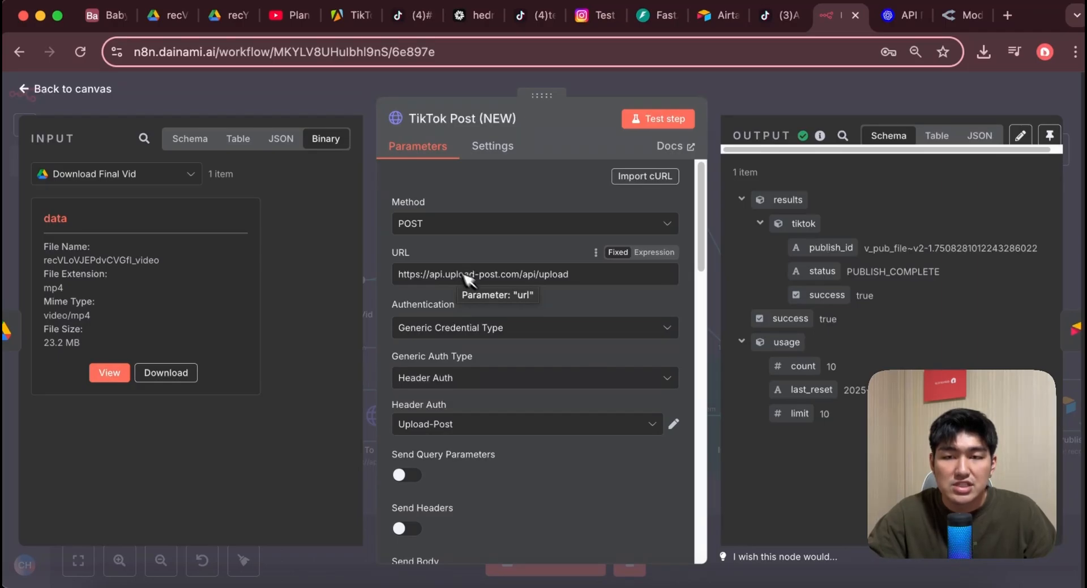
scroll(510, 400, down, 1)
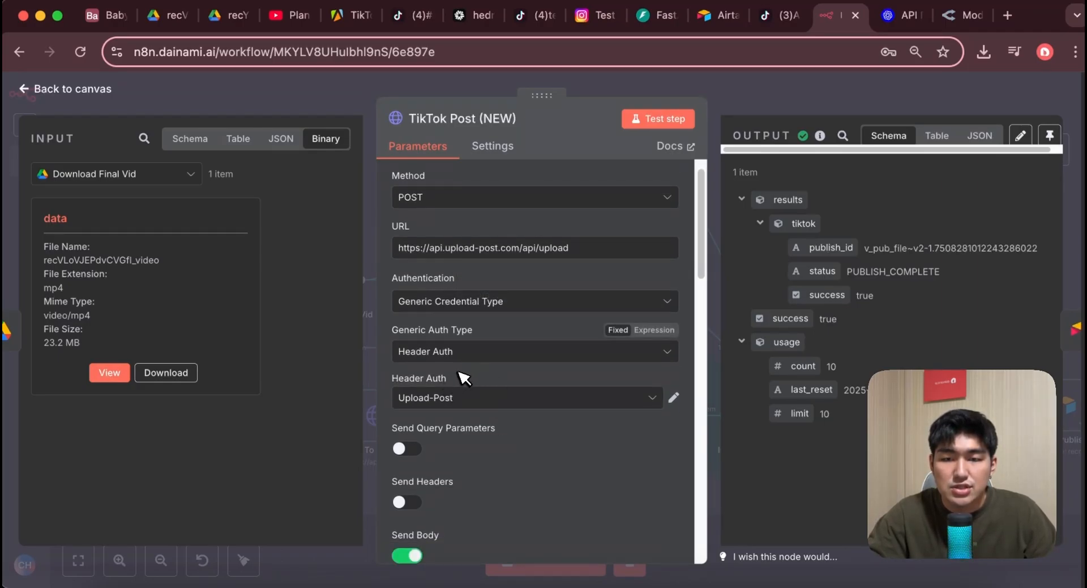
scroll(493, 402, down, 10)
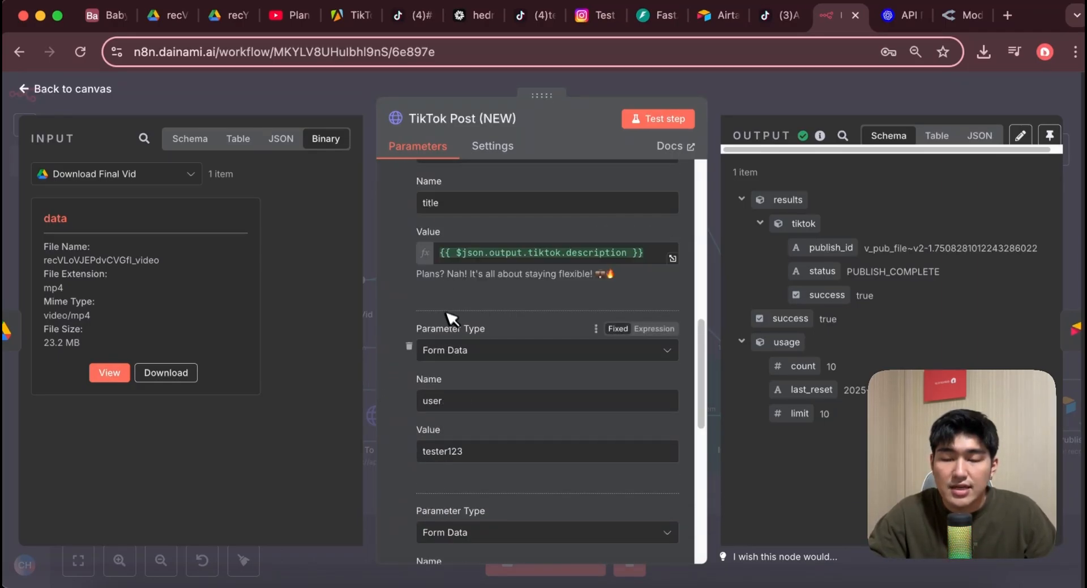
scroll(450, 317, up, 1)
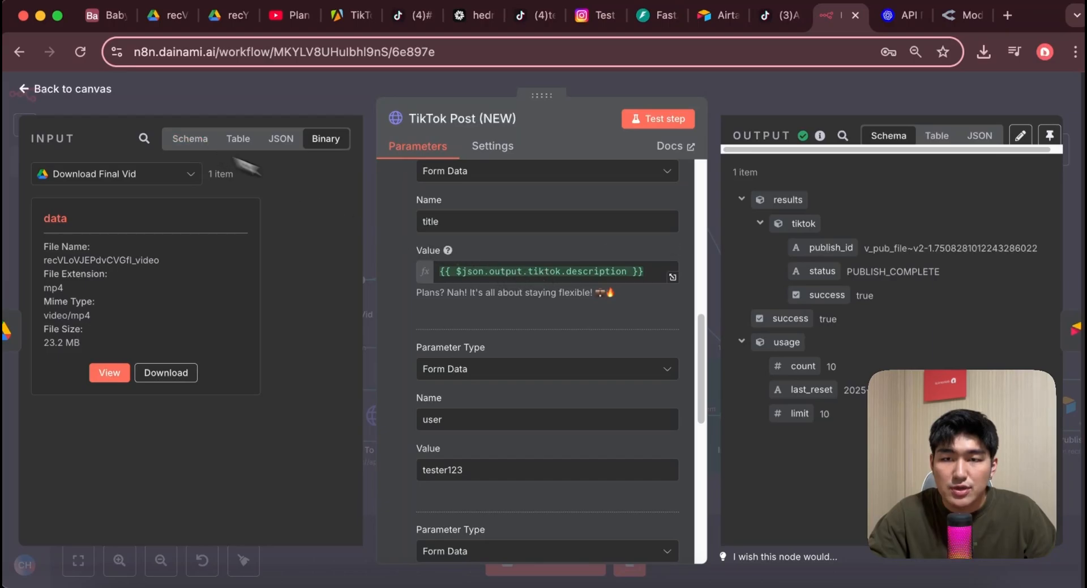
- Compare the TikTok title mapping with the Publishing Agent's output in the input schema, and close the node
click(189, 139)
scroll(186, 334, down, 1)
click(43, 472)
scroll(113, 368, down, 10)
scroll(166, 385, up, 2)
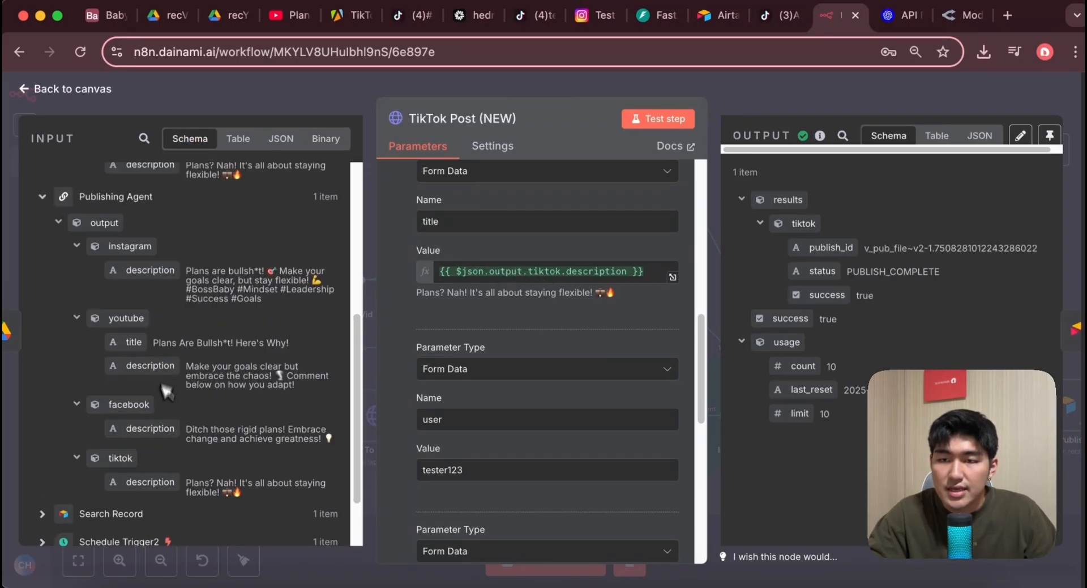
click(38, 90)
- Review the TikTok Posted node's id matching and TikTok status value, and close the node
double_click(603, 292)
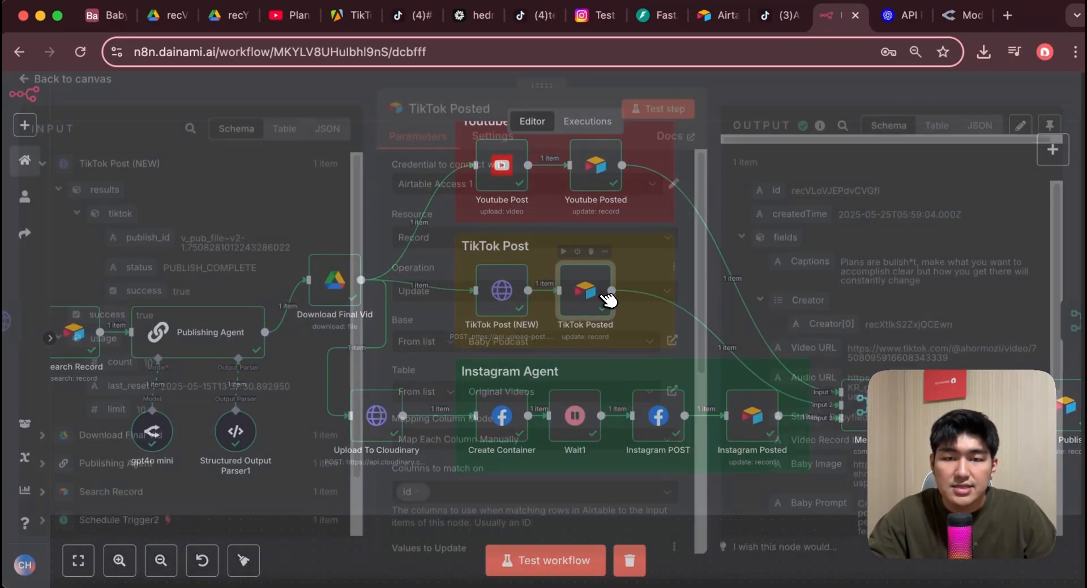
scroll(509, 400, down, 8)
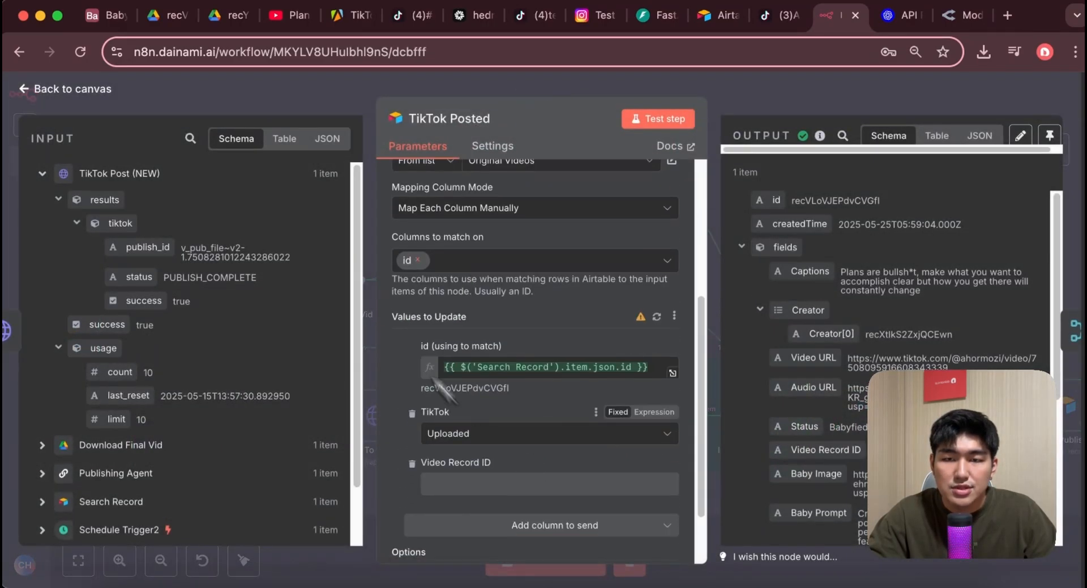
key(Escape)
- Review the Create Container node's Graph API settings and its caption and media_type query parameters against the Publishing Agent output, and close it
scroll(385, 537, right, 2)
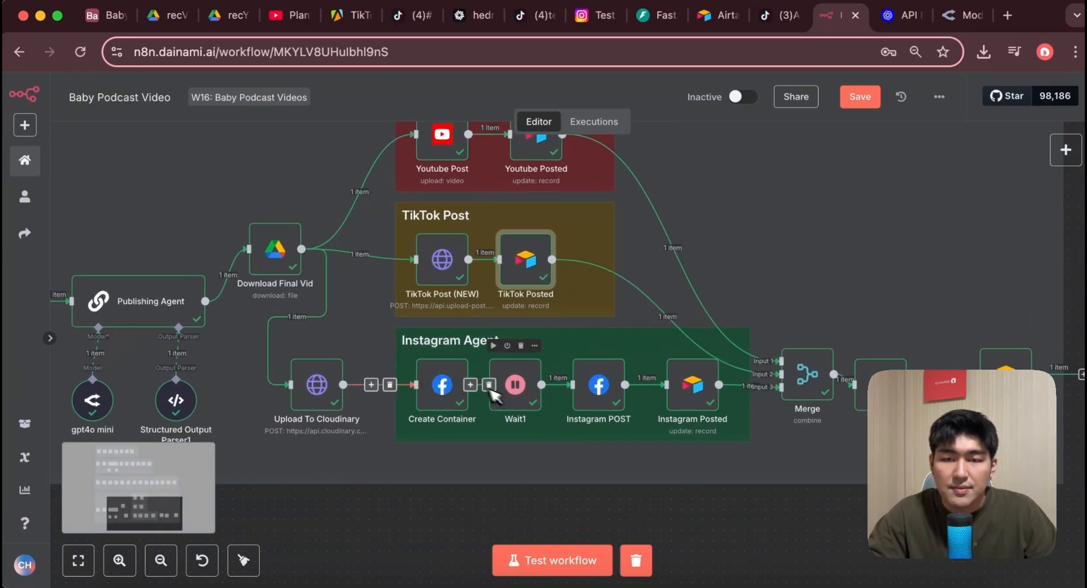
double_click(440, 382)
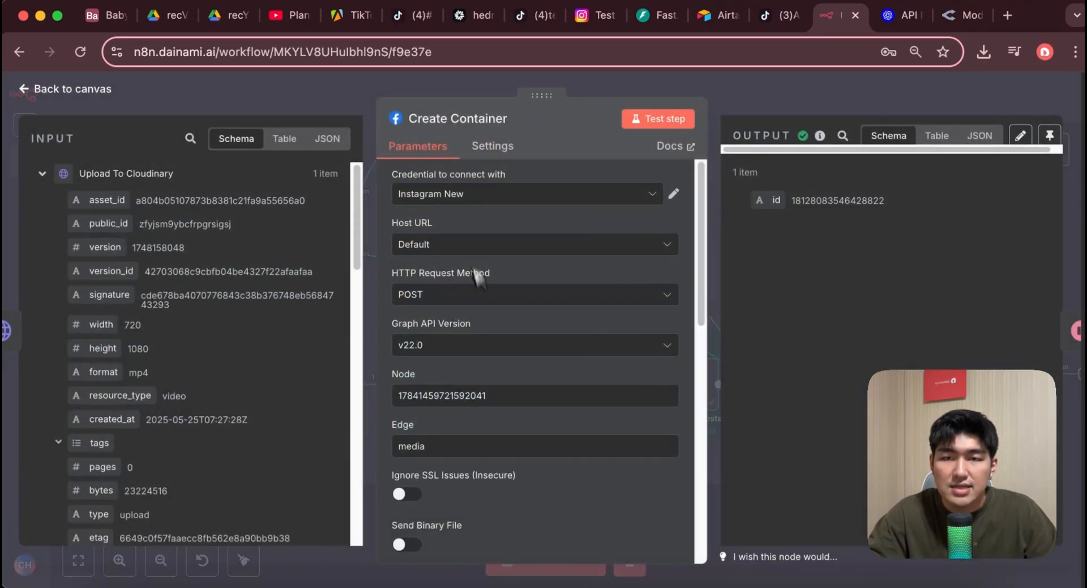
scroll(478, 288, down, 5)
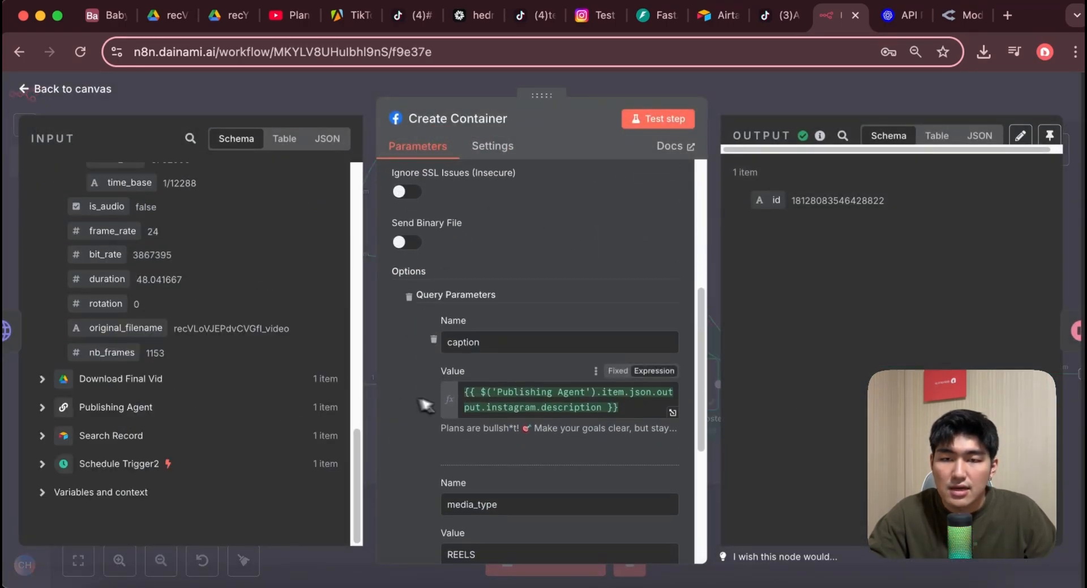
click(42, 408)
scroll(161, 341, down, 4)
key(Escape)
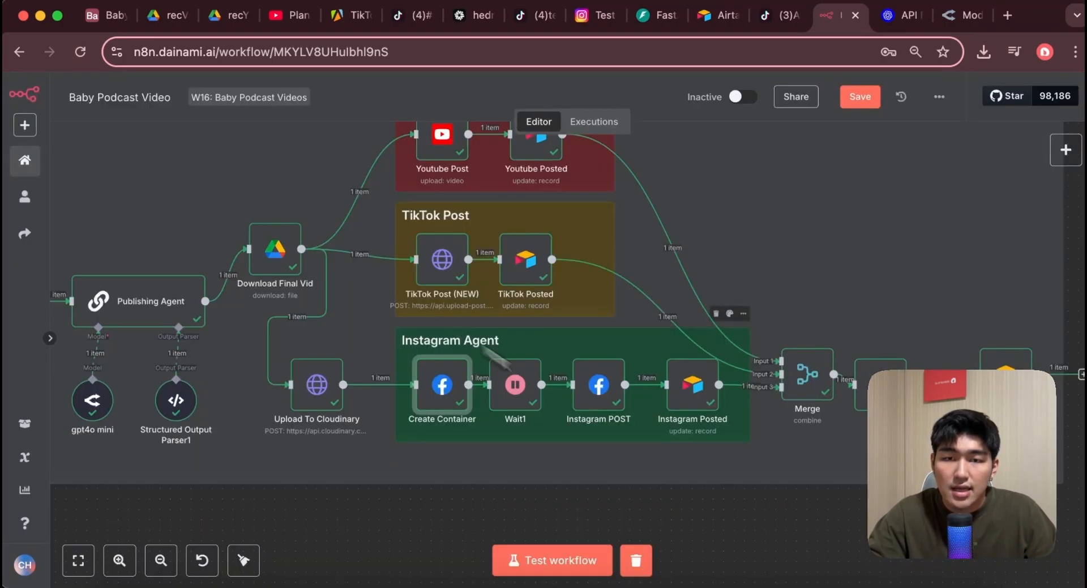
- Check the Wait1 node's time interval and the Instagram POST node's media_publish request settings, closing each node
double_click(515, 384)
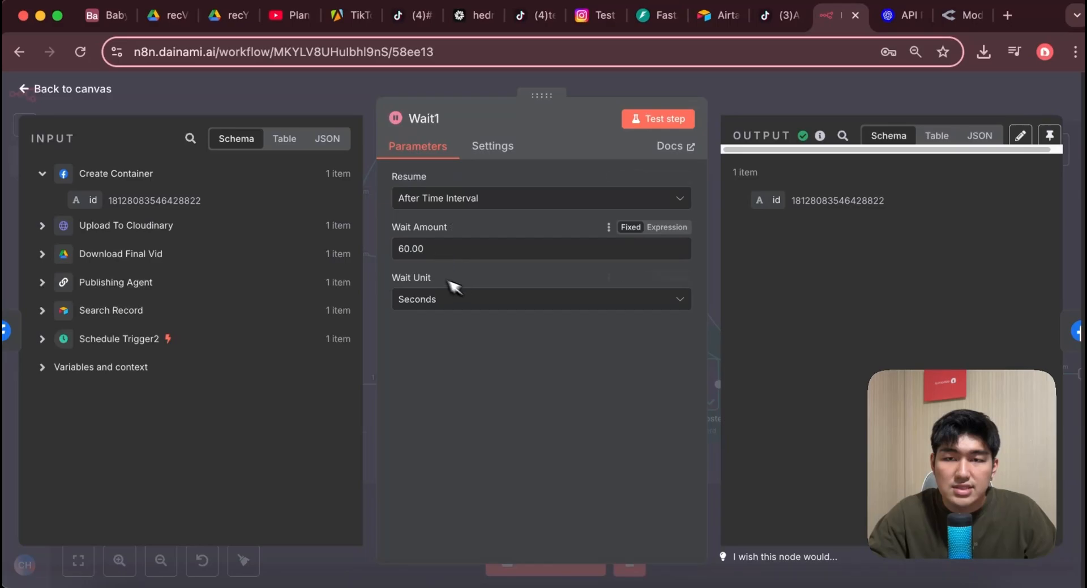
click(25, 89)
double_click(602, 450)
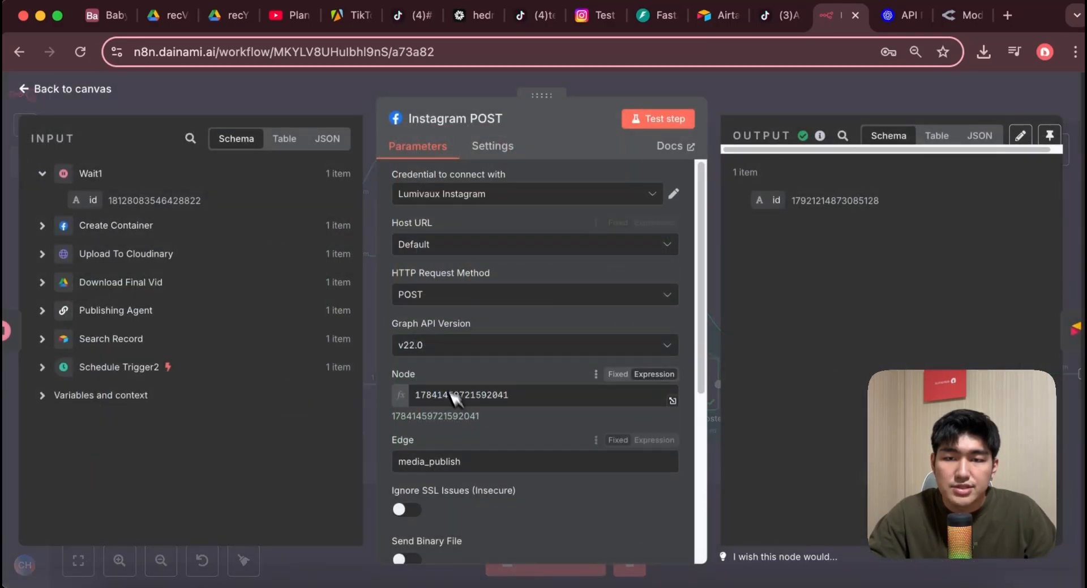
scroll(464, 435, down, 1)
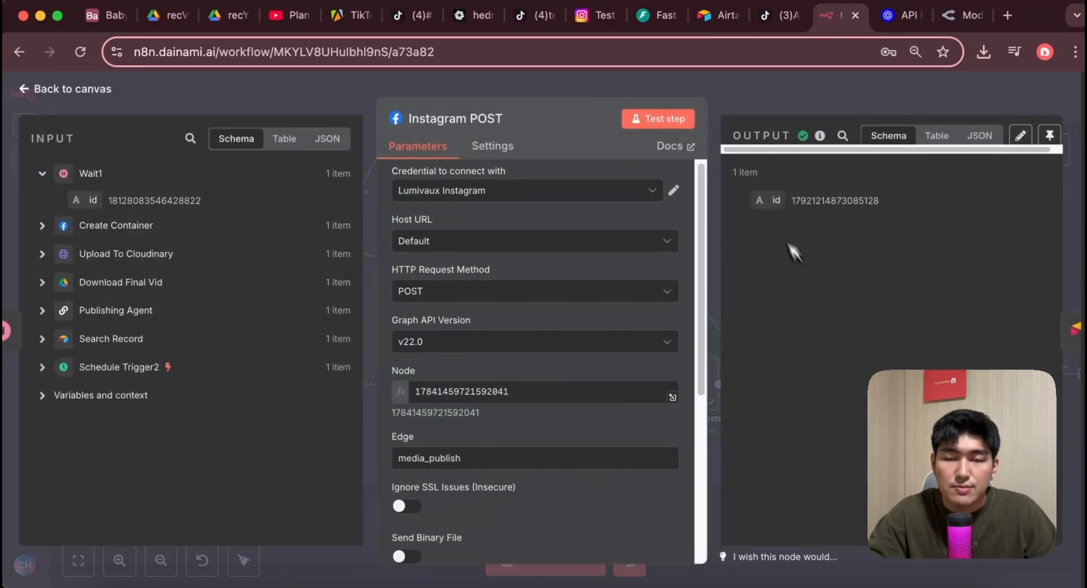
click(57, 89)
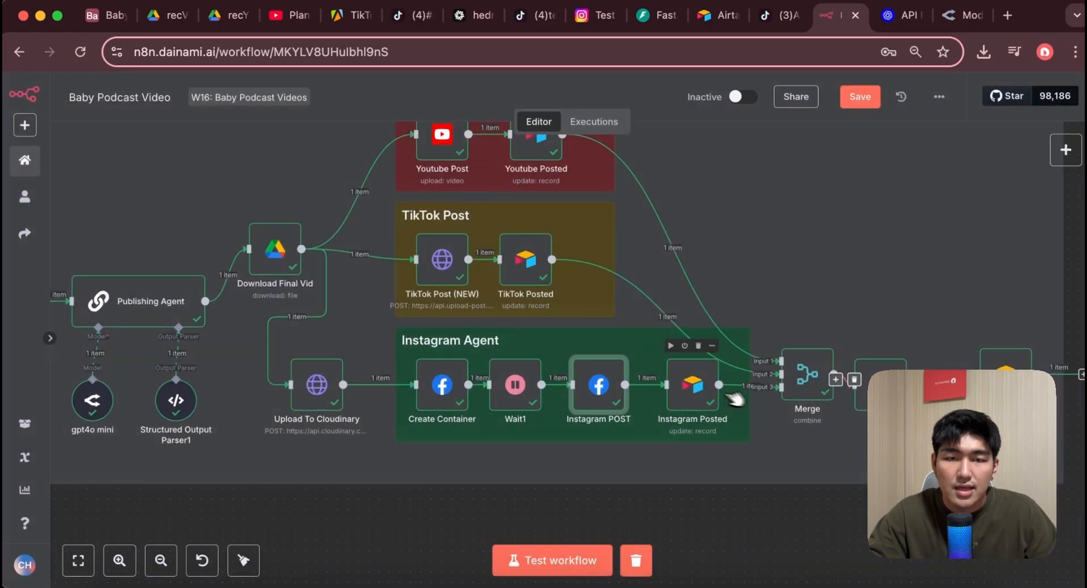
- Review the Instagram Posted node's Airtable base, table and id matching for the record update, and close the node
double_click(704, 391)
scroll(518, 416, down, 5)
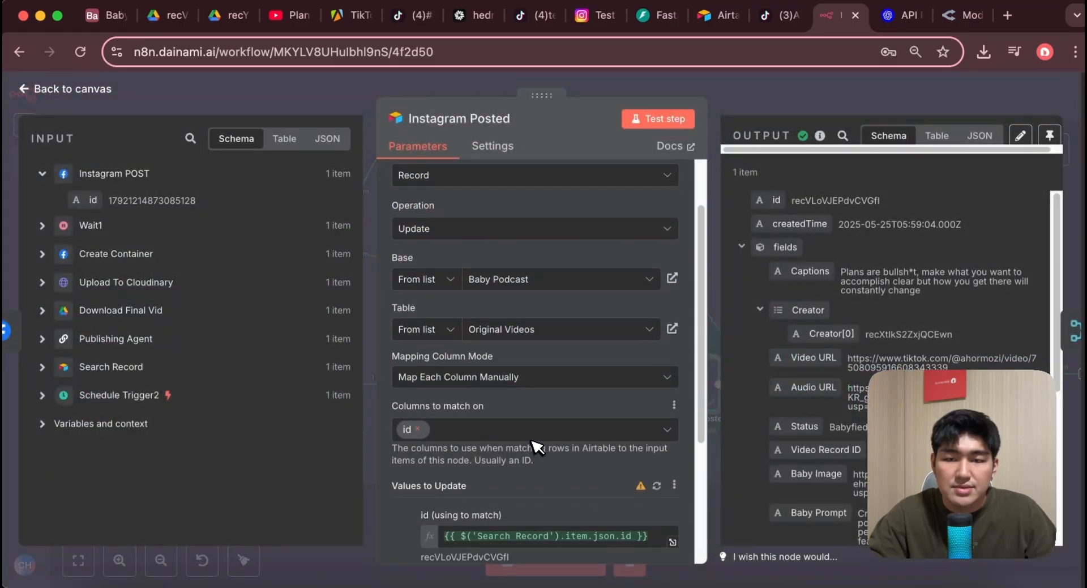
key(Escape)
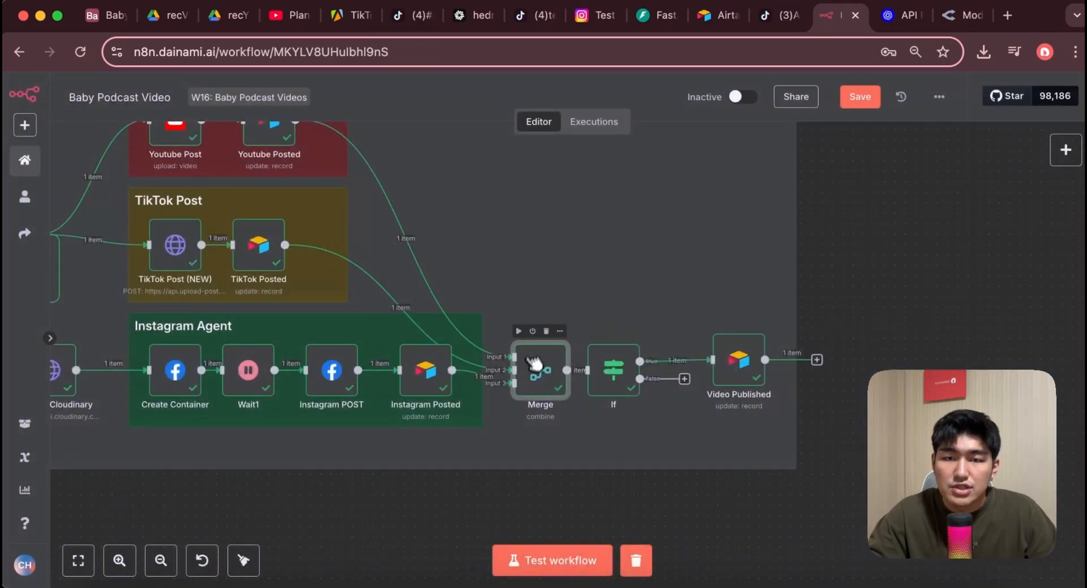
- Inspect the Merge node's combine settings and the If node's YouTube, Instagram and TikTok upload conditions, closing each node
double_click(551, 380)
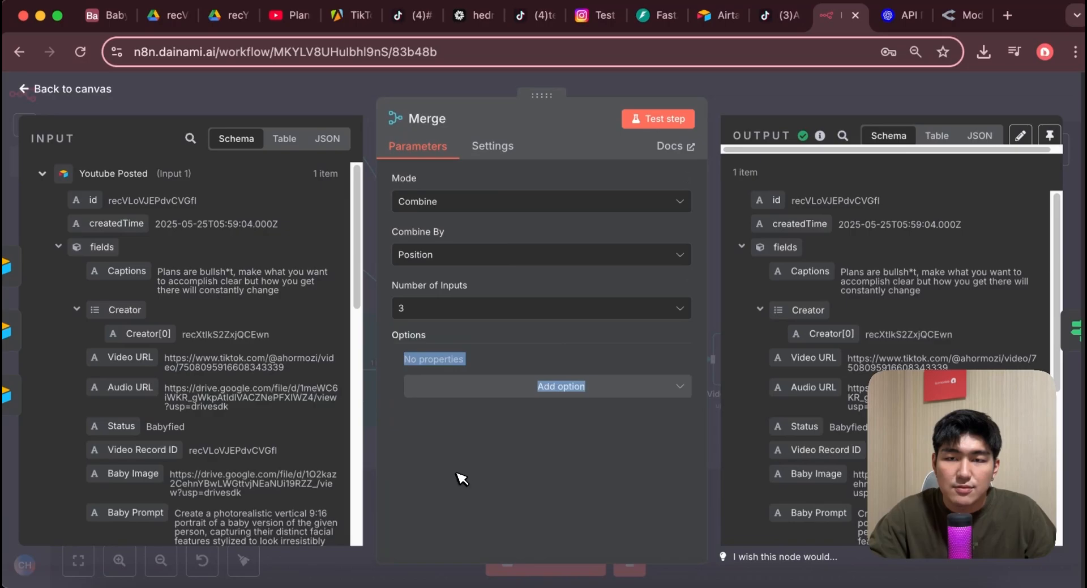
key(Escape)
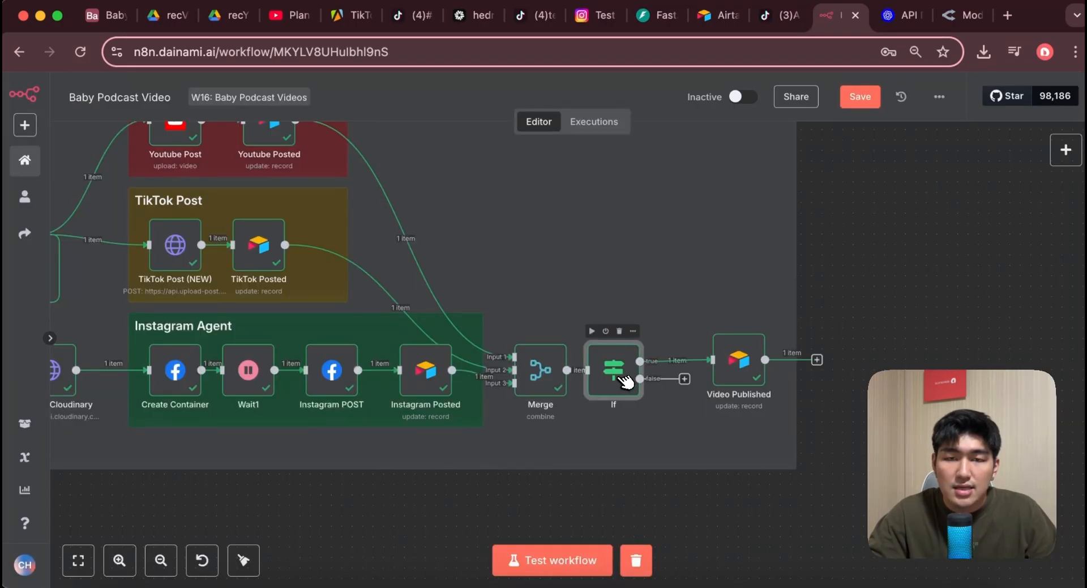
double_click(613, 372)
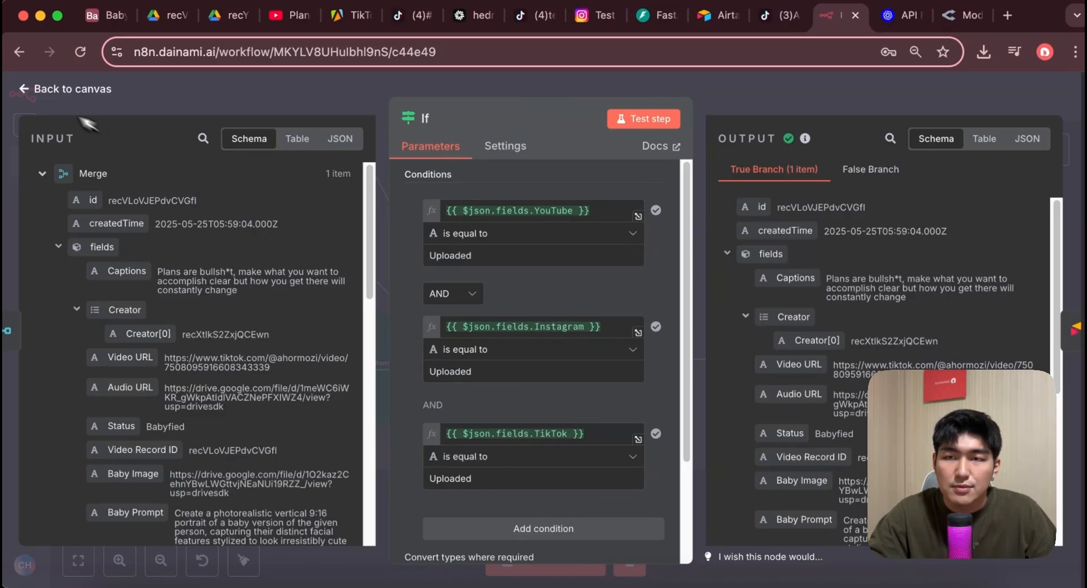
click(39, 90)
- Review the Video Published node's Airtable update operation, id matching and Status value, and close the node
double_click(758, 374)
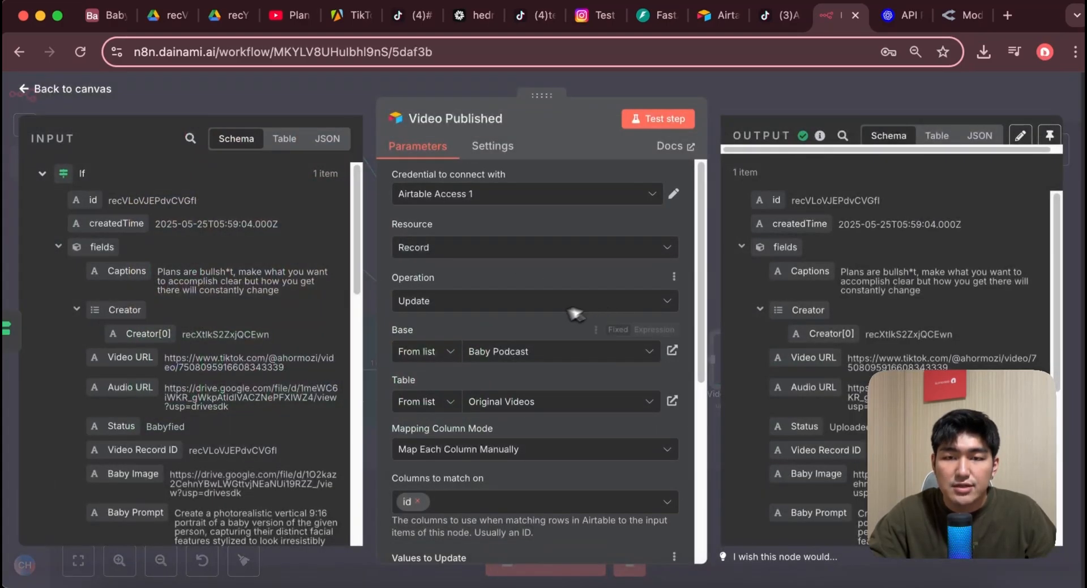
scroll(580, 310, down, 5)
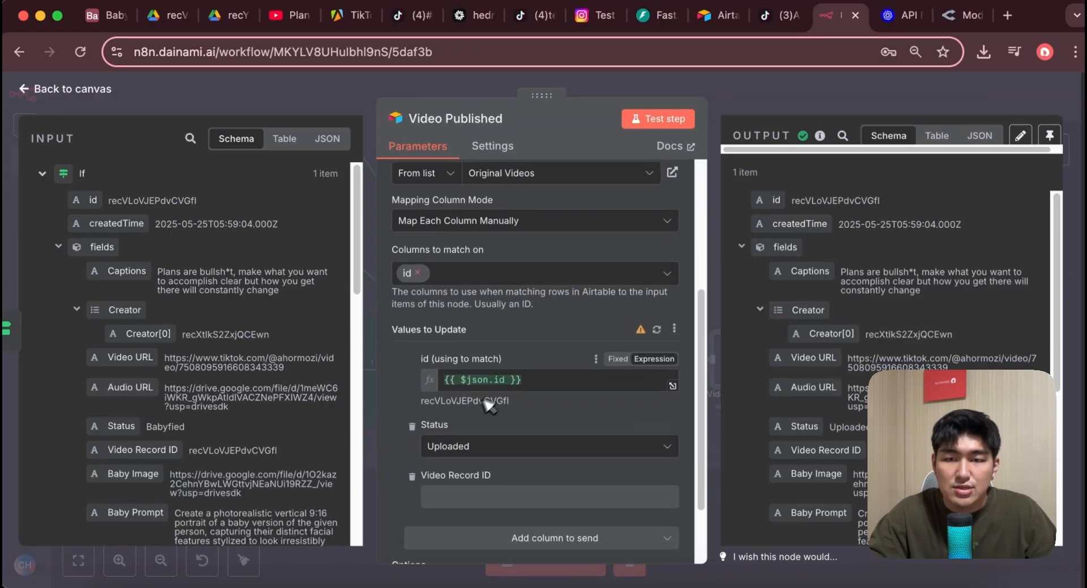
click(113, 31)
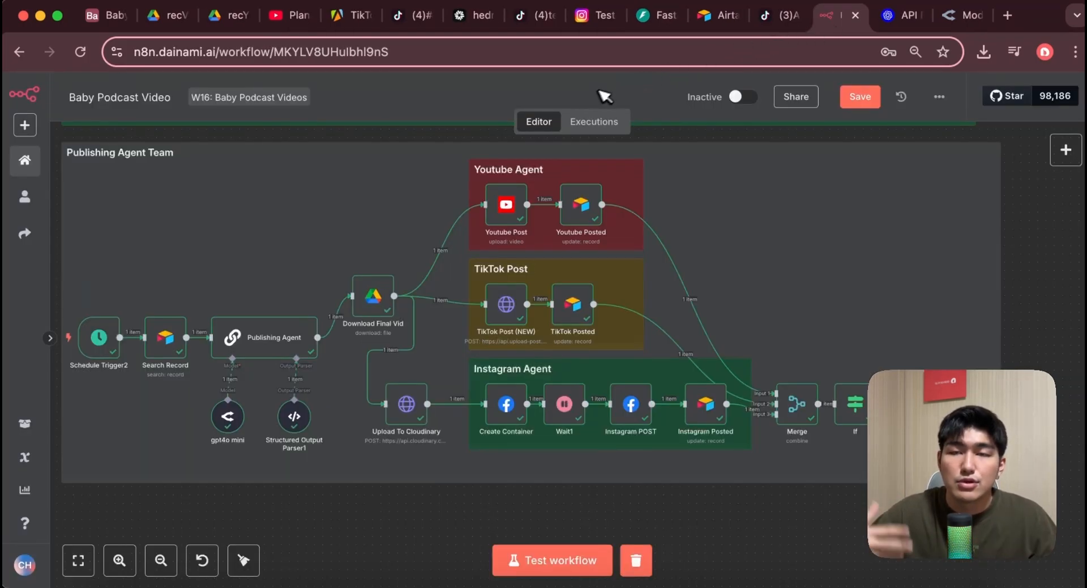
- Check the upload statuses in Airtable's Original Videos table and return to n8n to survey all the workflow's stages
click(532, 16)
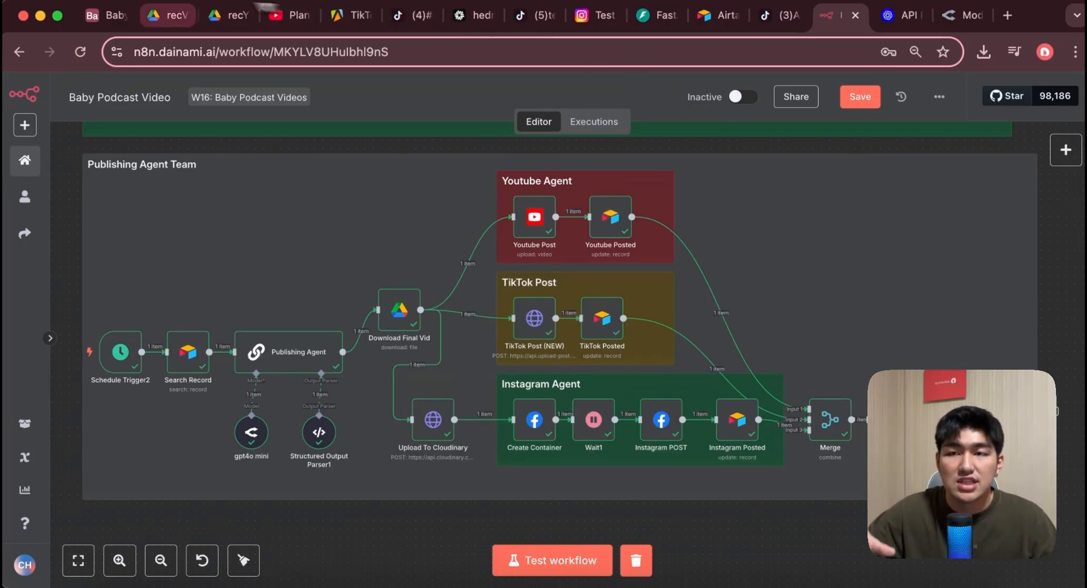
click(113, 15)
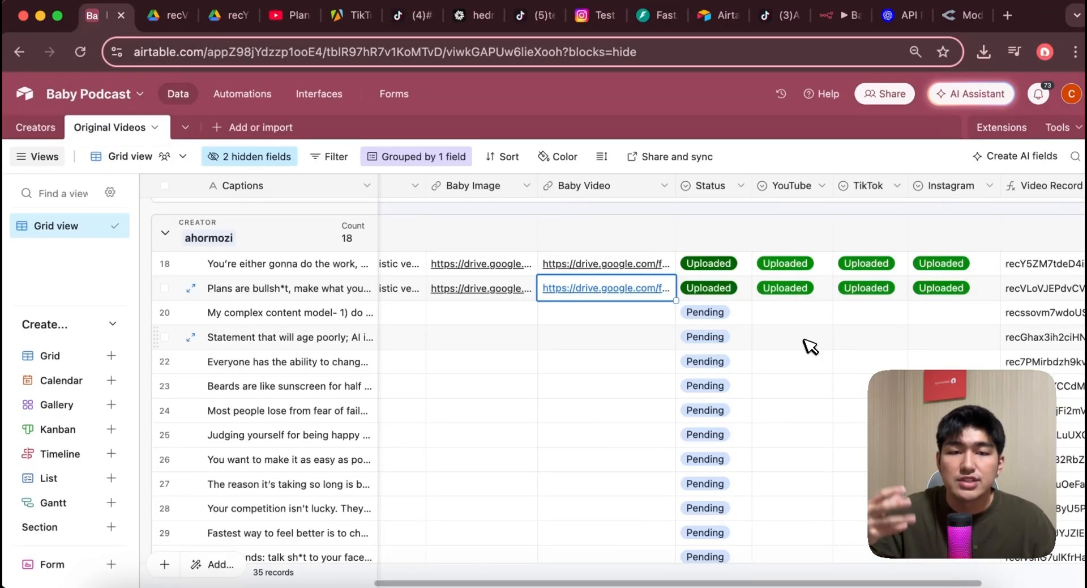
click(833, 15)
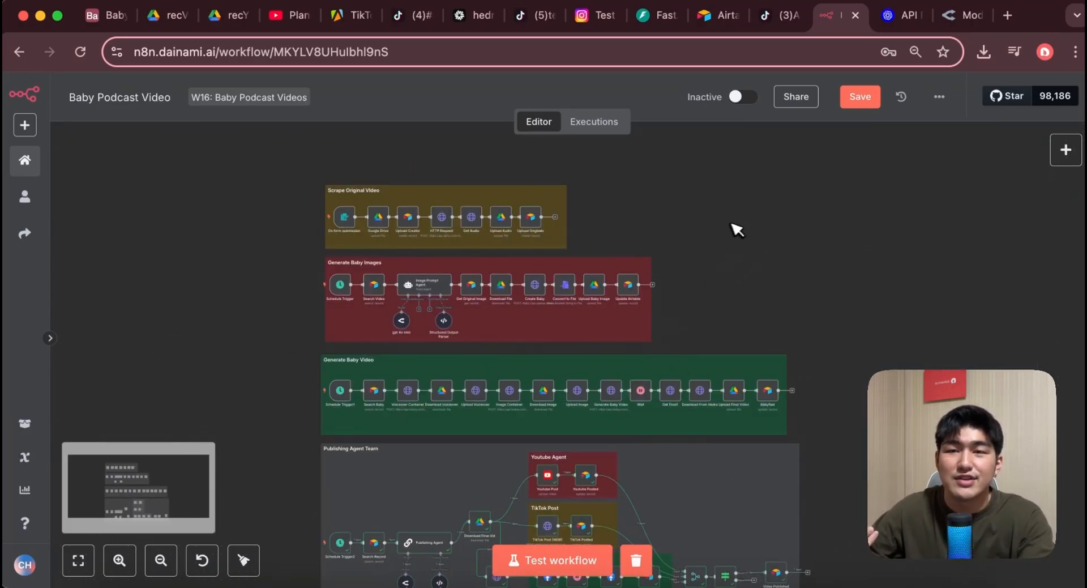
scroll(677, 286, up, 5)
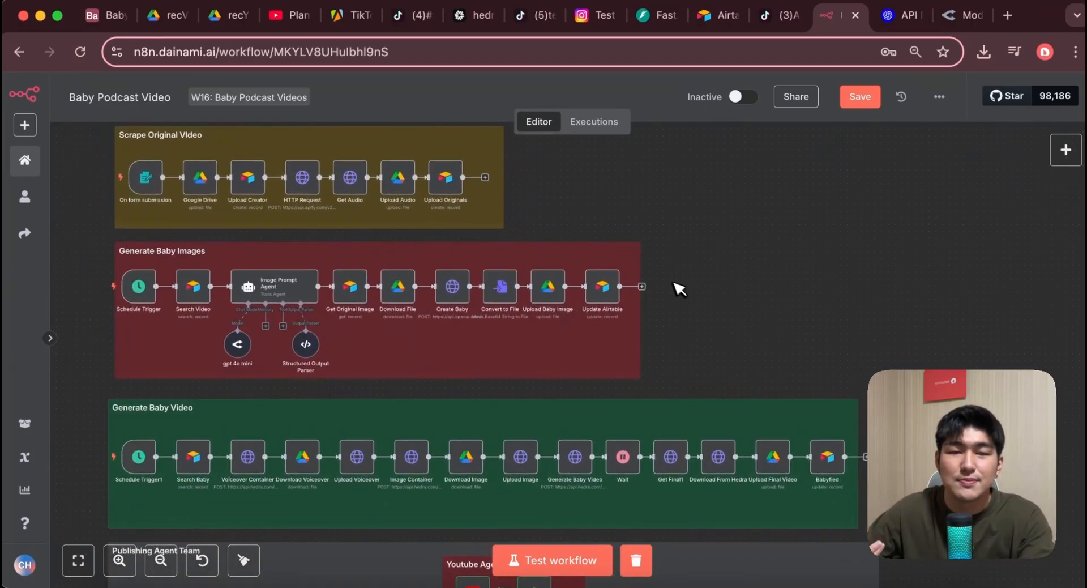